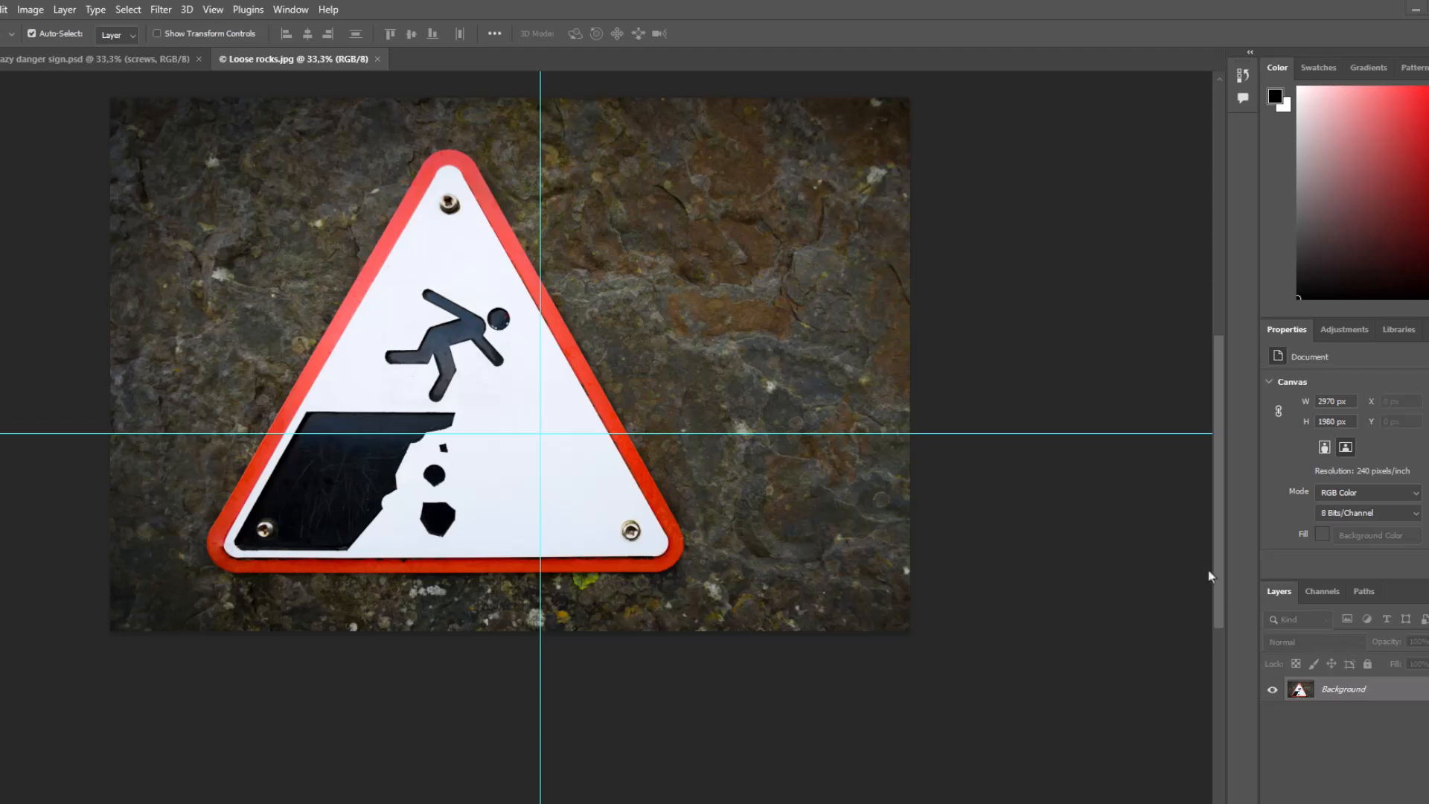
Step: Collapse the History and Comments dock back to icon width and enlarge the Layers panel by raising its upper border
left_click_drag(1228, 589, 1074, 584)
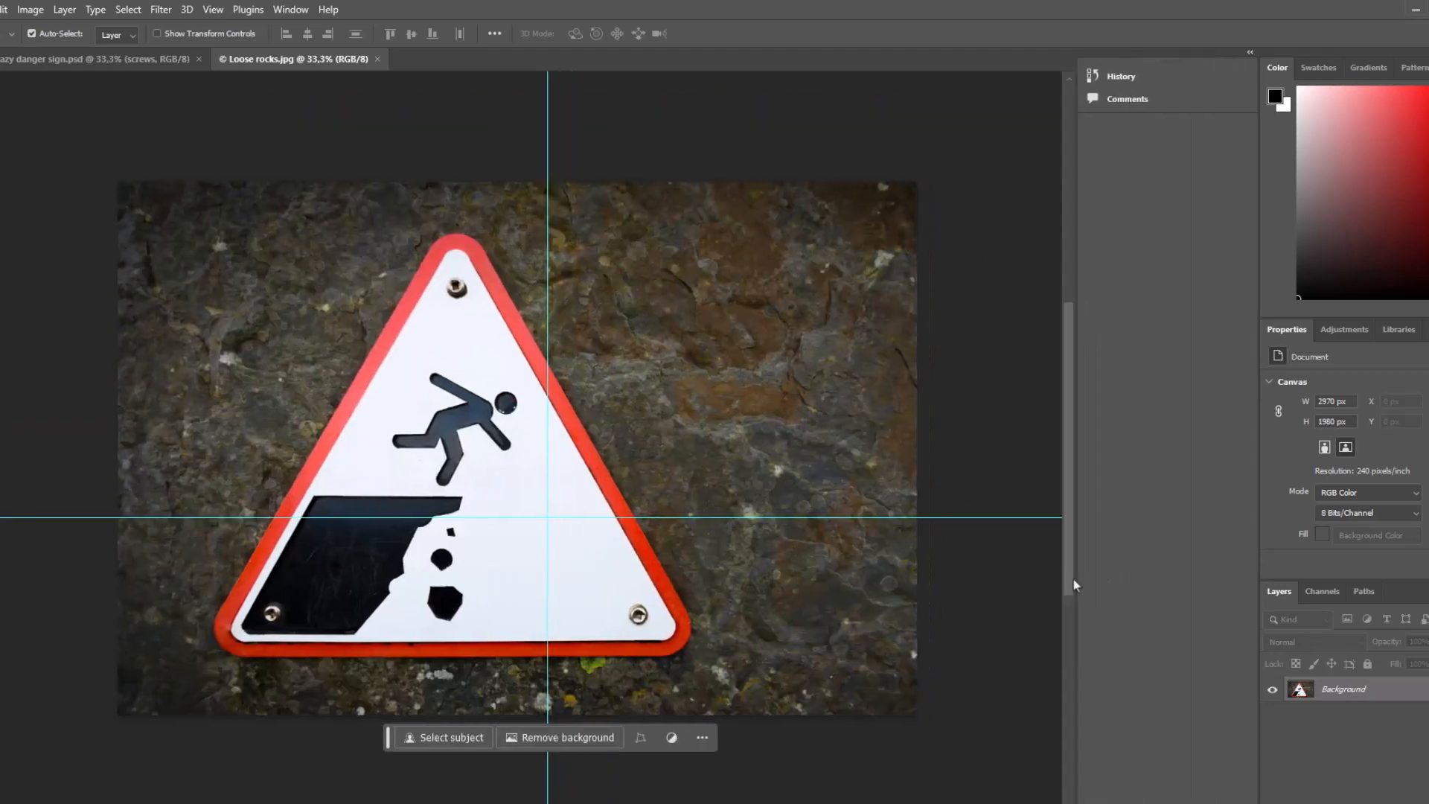
left_click_drag(1260, 589, 1116, 576)
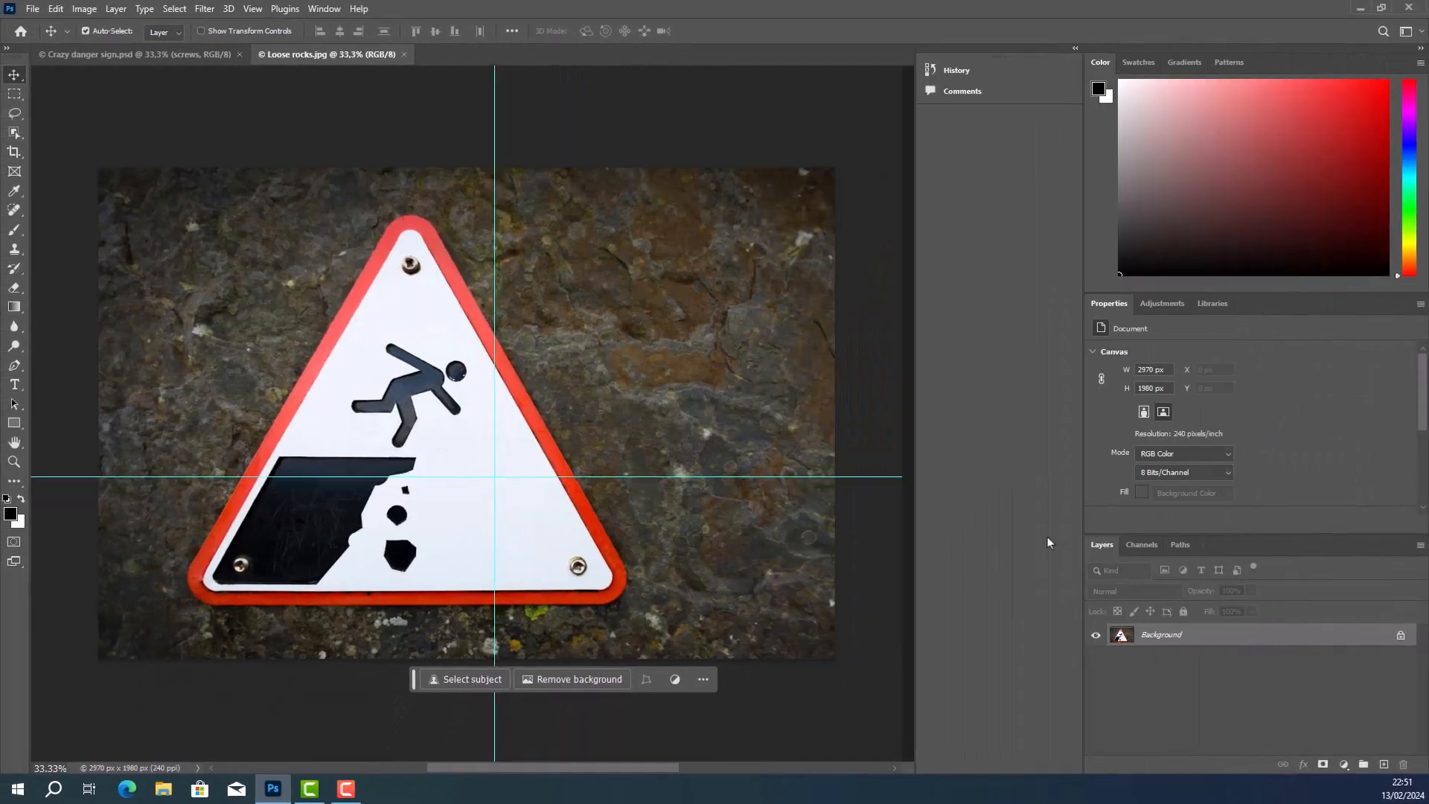
left_click_drag(916, 539, 1083, 551)
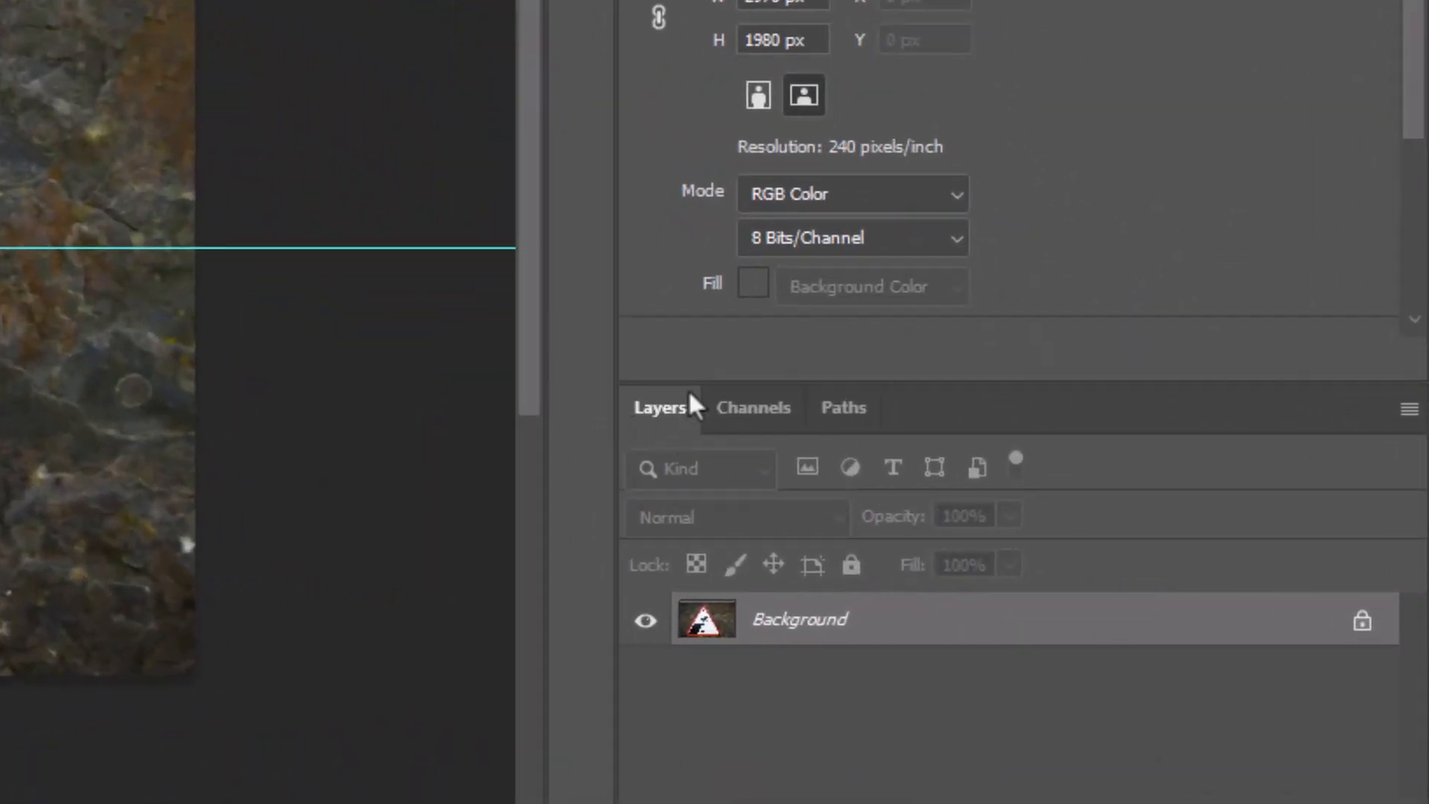
left_click_drag(695, 384, 887, 32)
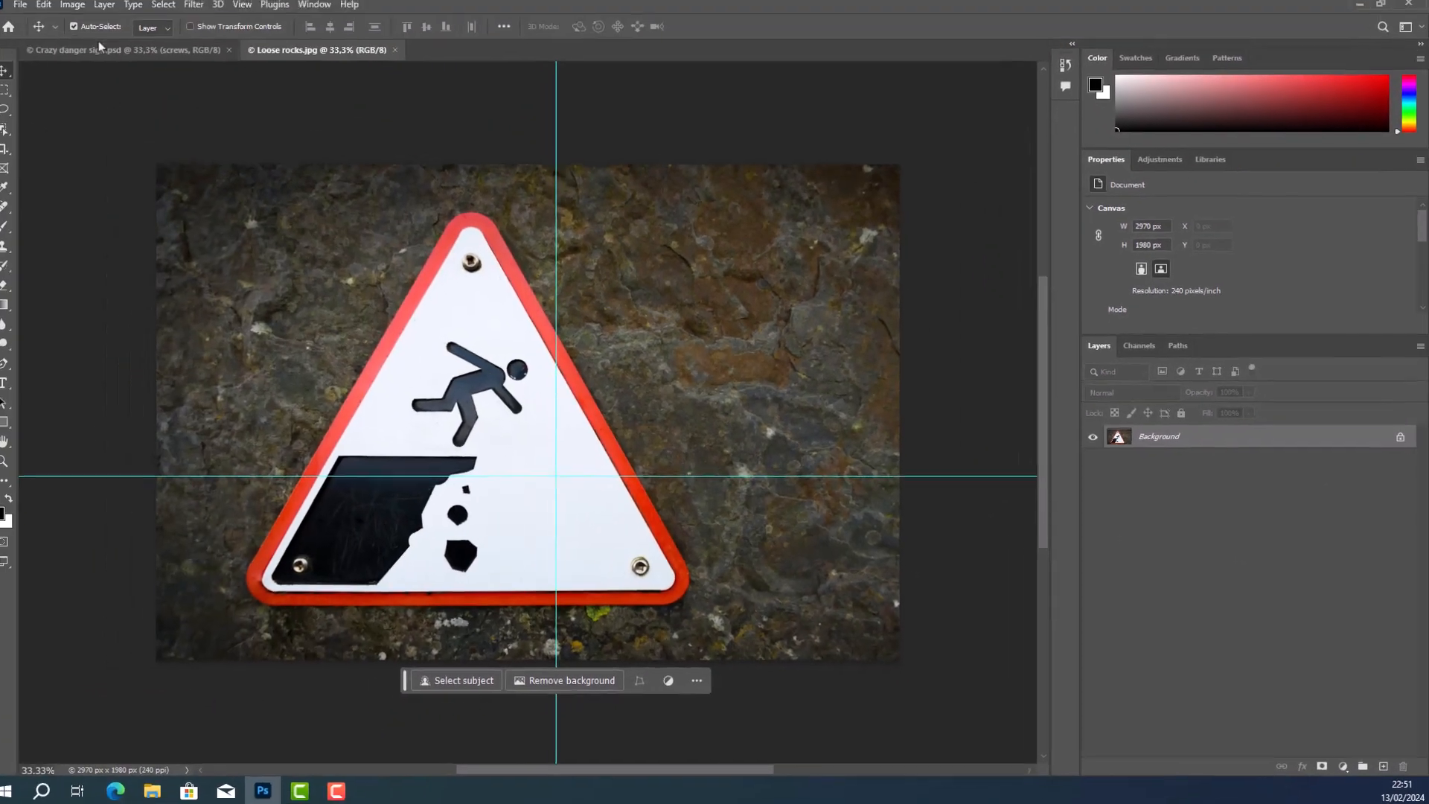
Step: Compare the original sign in Loose rocks.jpg with the finished layered composition in Crazy danger sign.psd
left_click(98, 53)
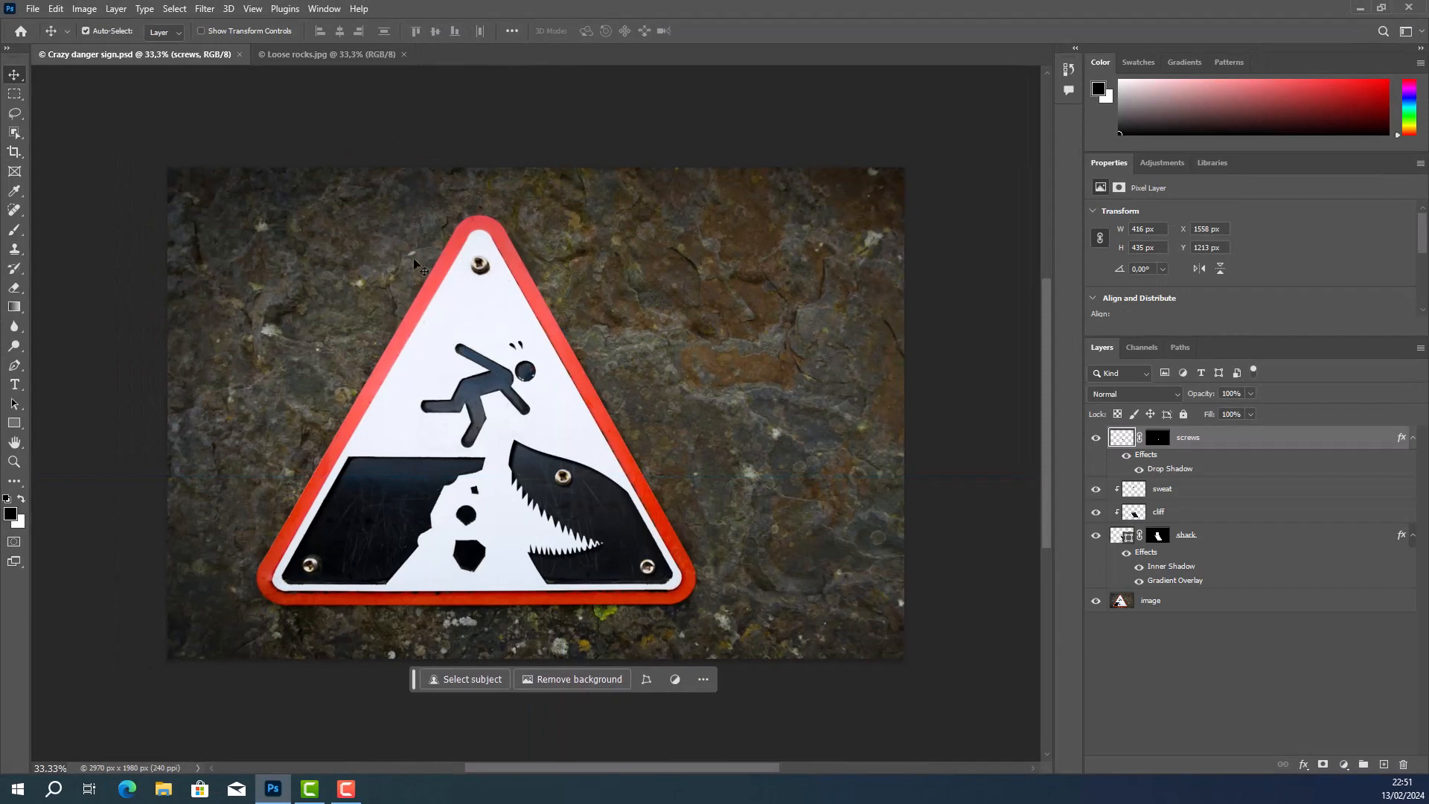
left_click(332, 54)
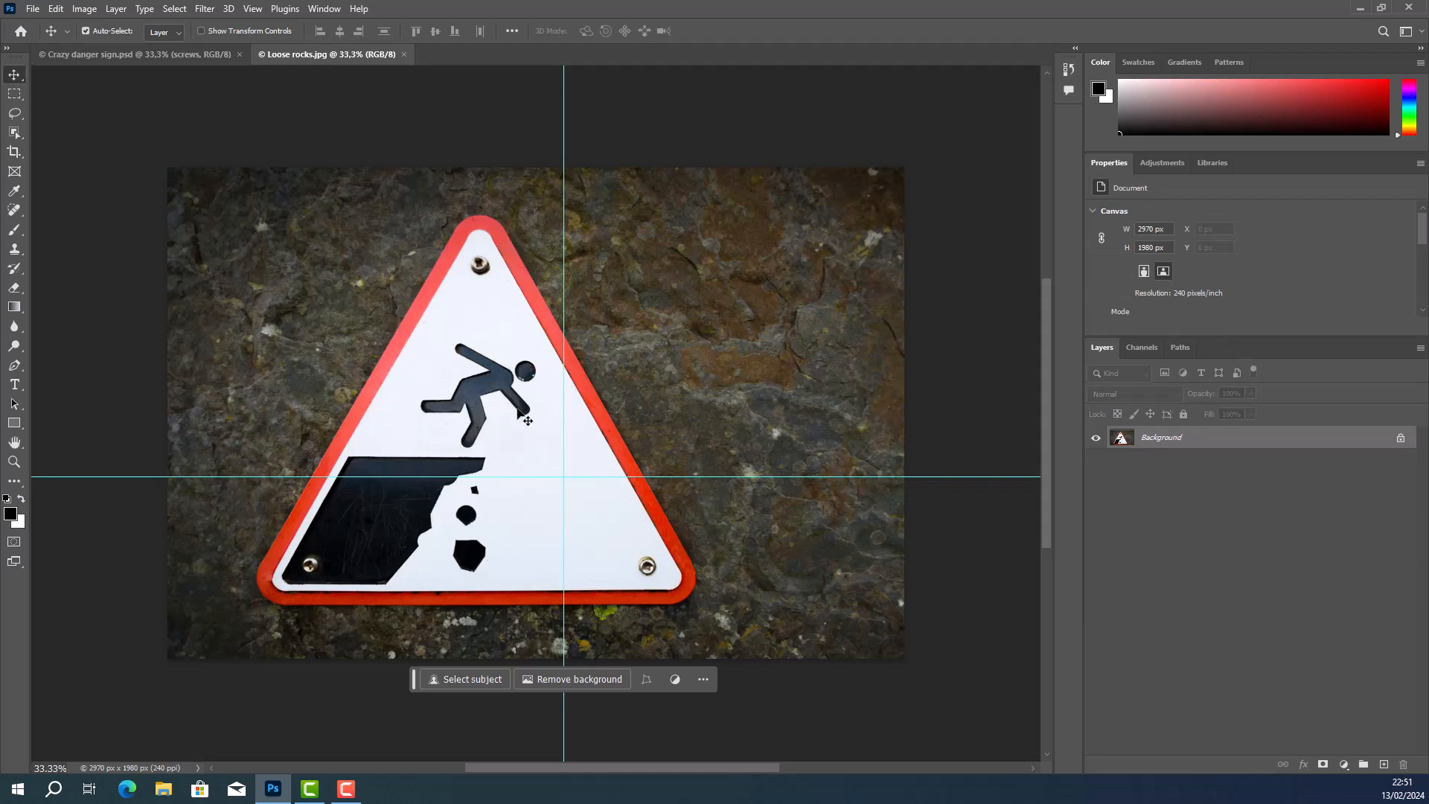
scroll(519, 414, "up", 2)
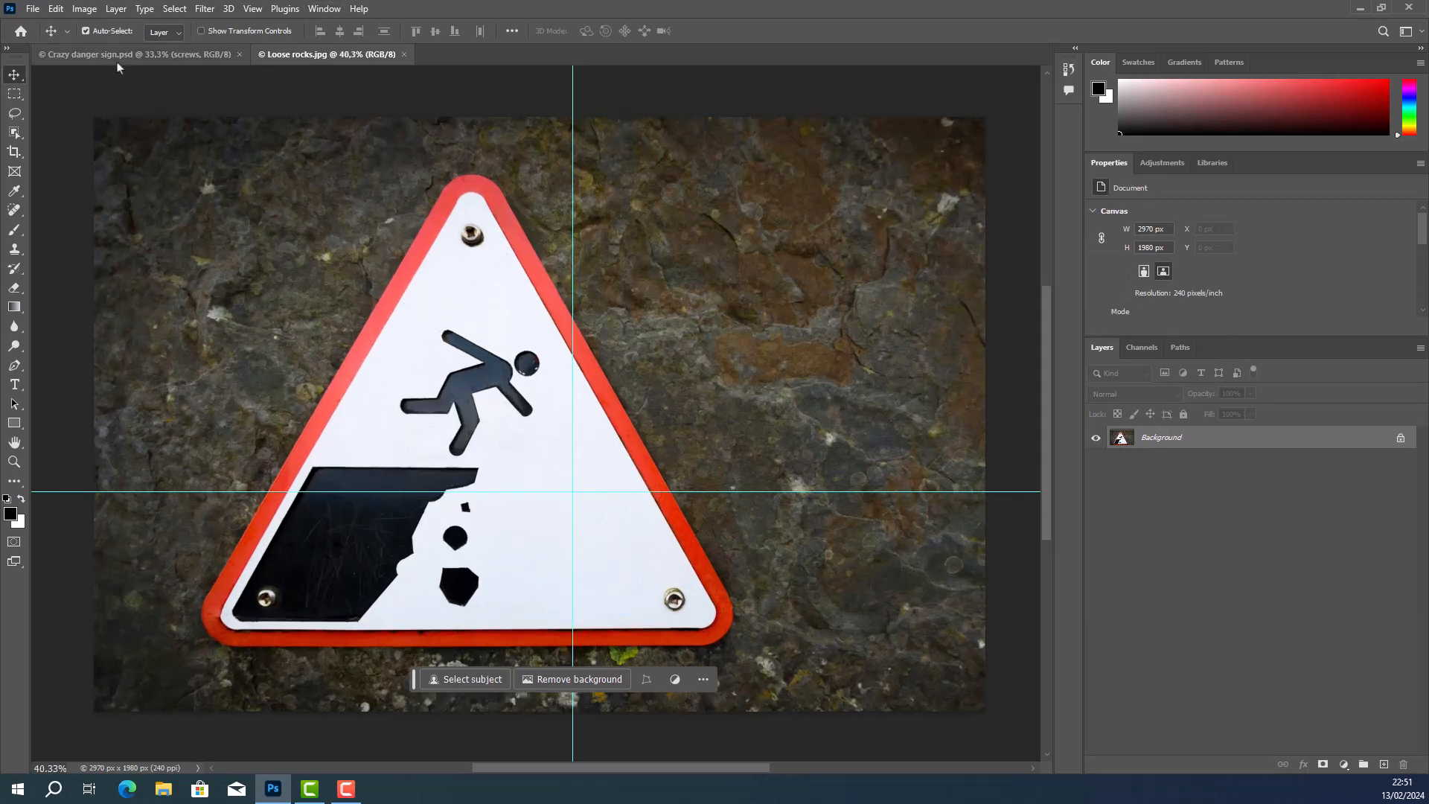
left_click(134, 55)
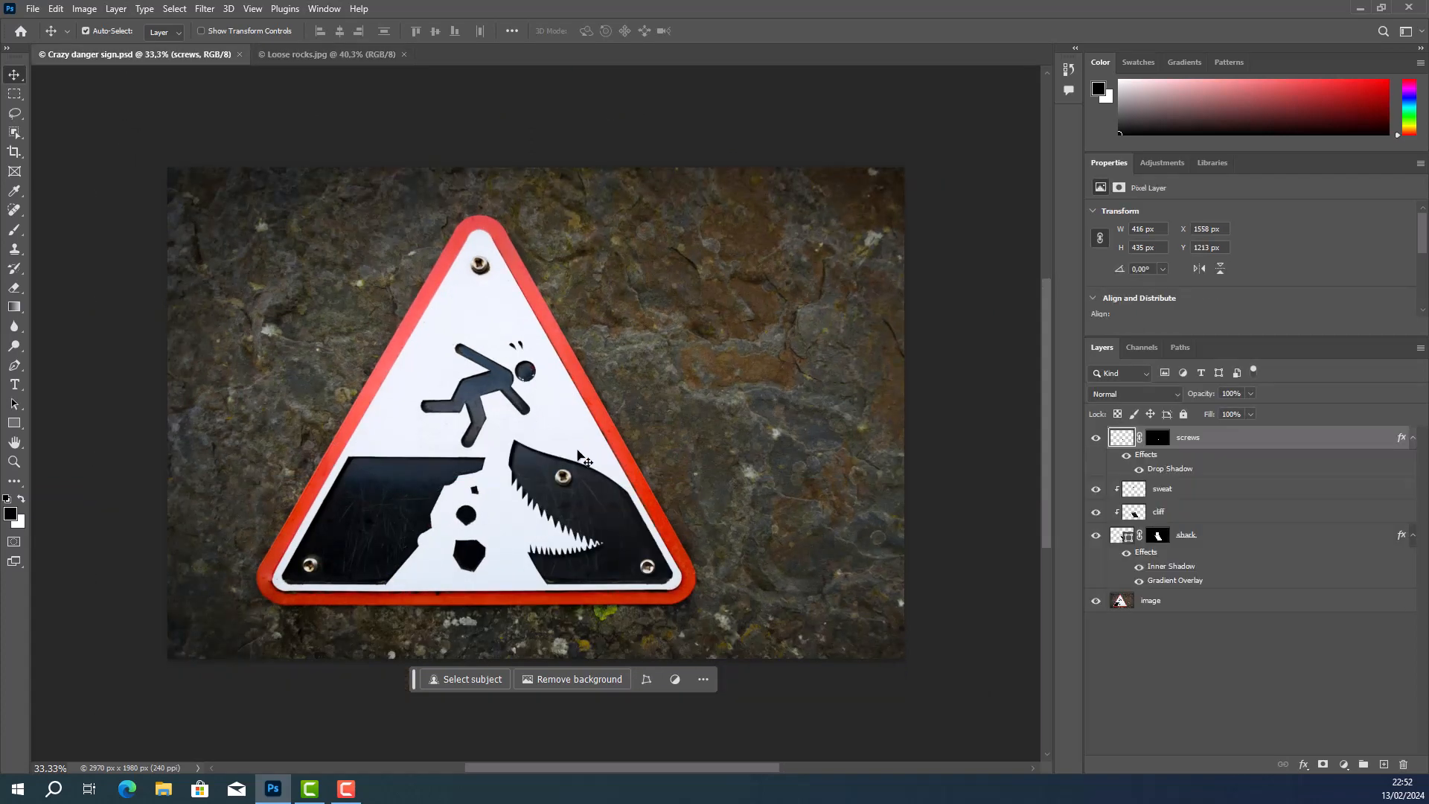
left_click(325, 55)
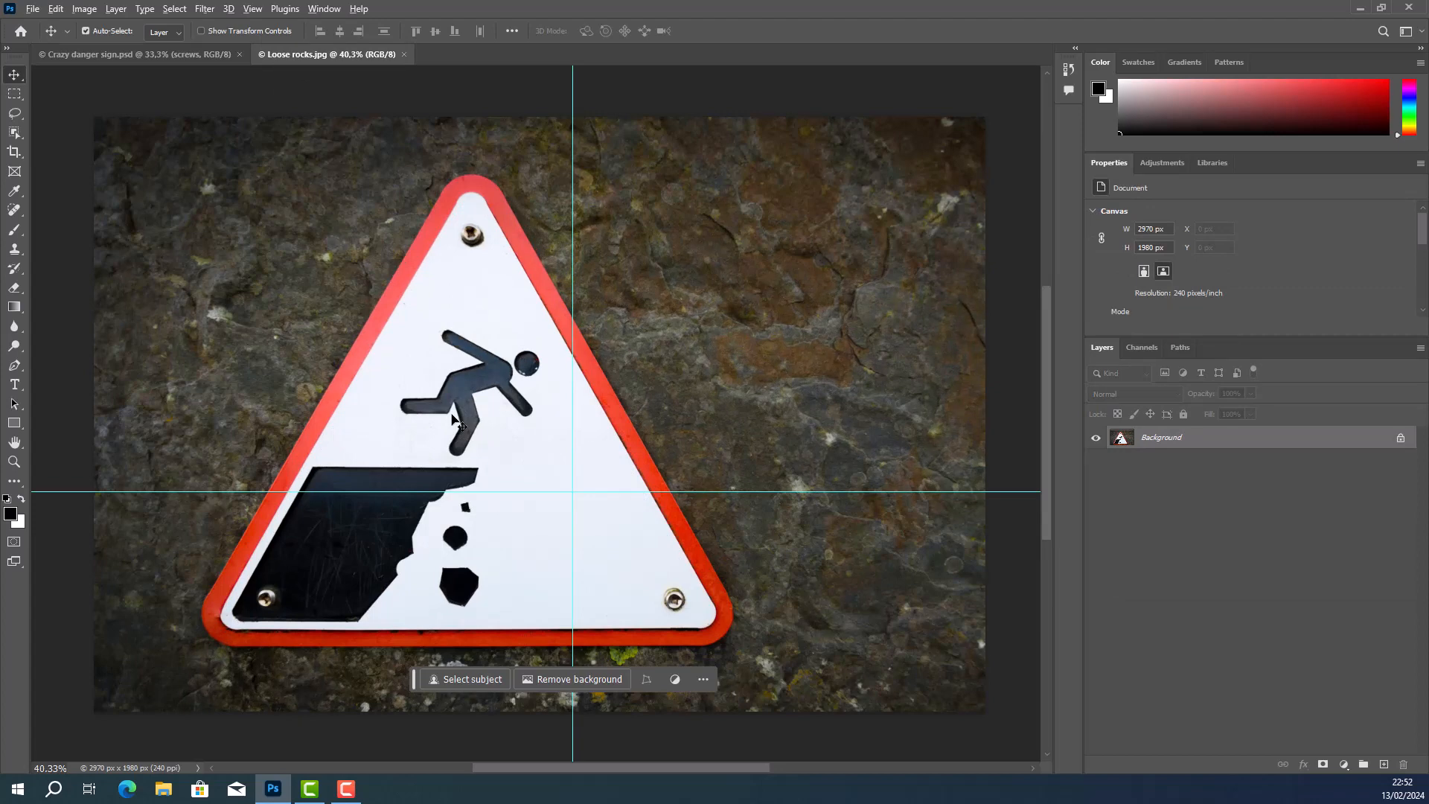
scroll(451, 419, "up", 2)
left_click_drag(506, 475, 507, 427)
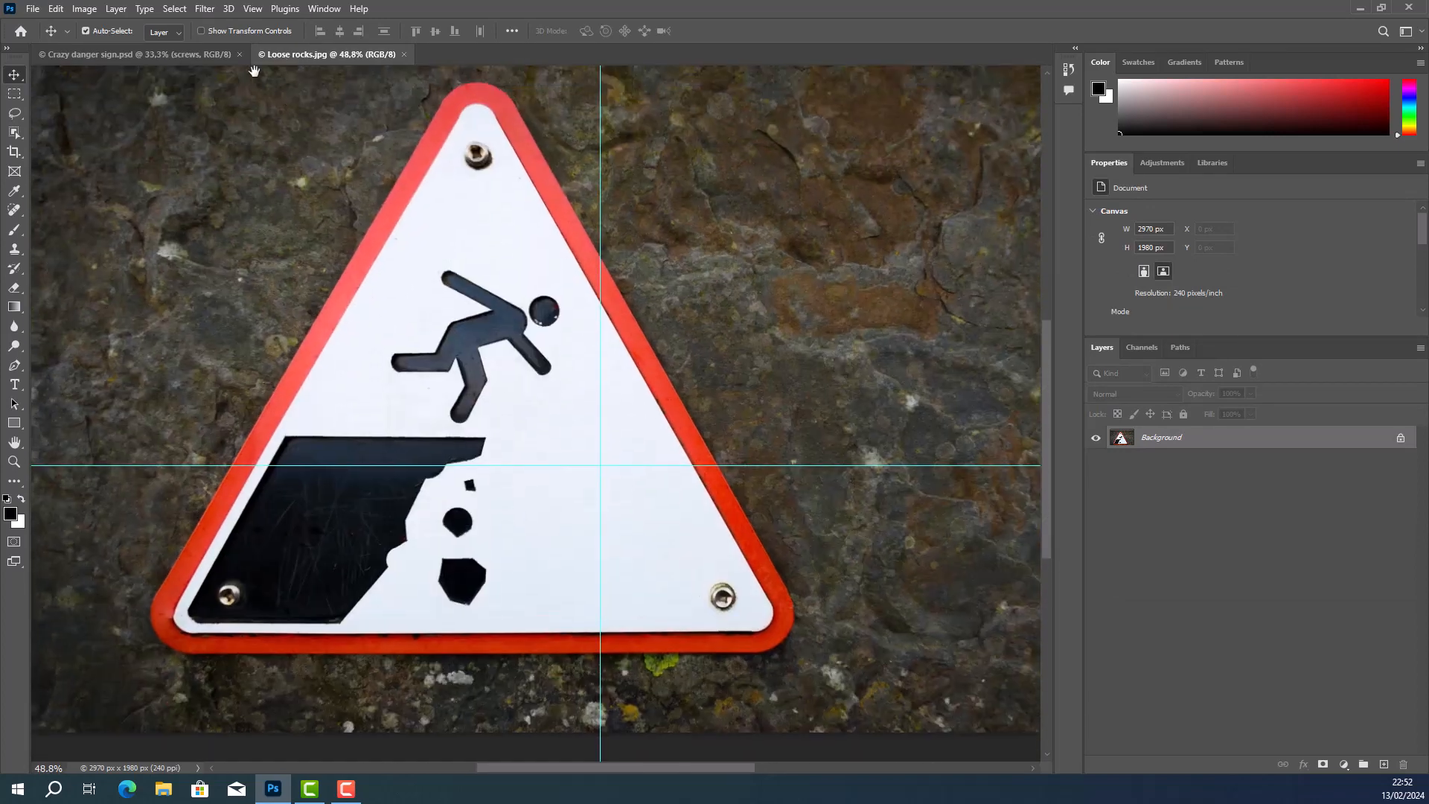
left_click(191, 57)
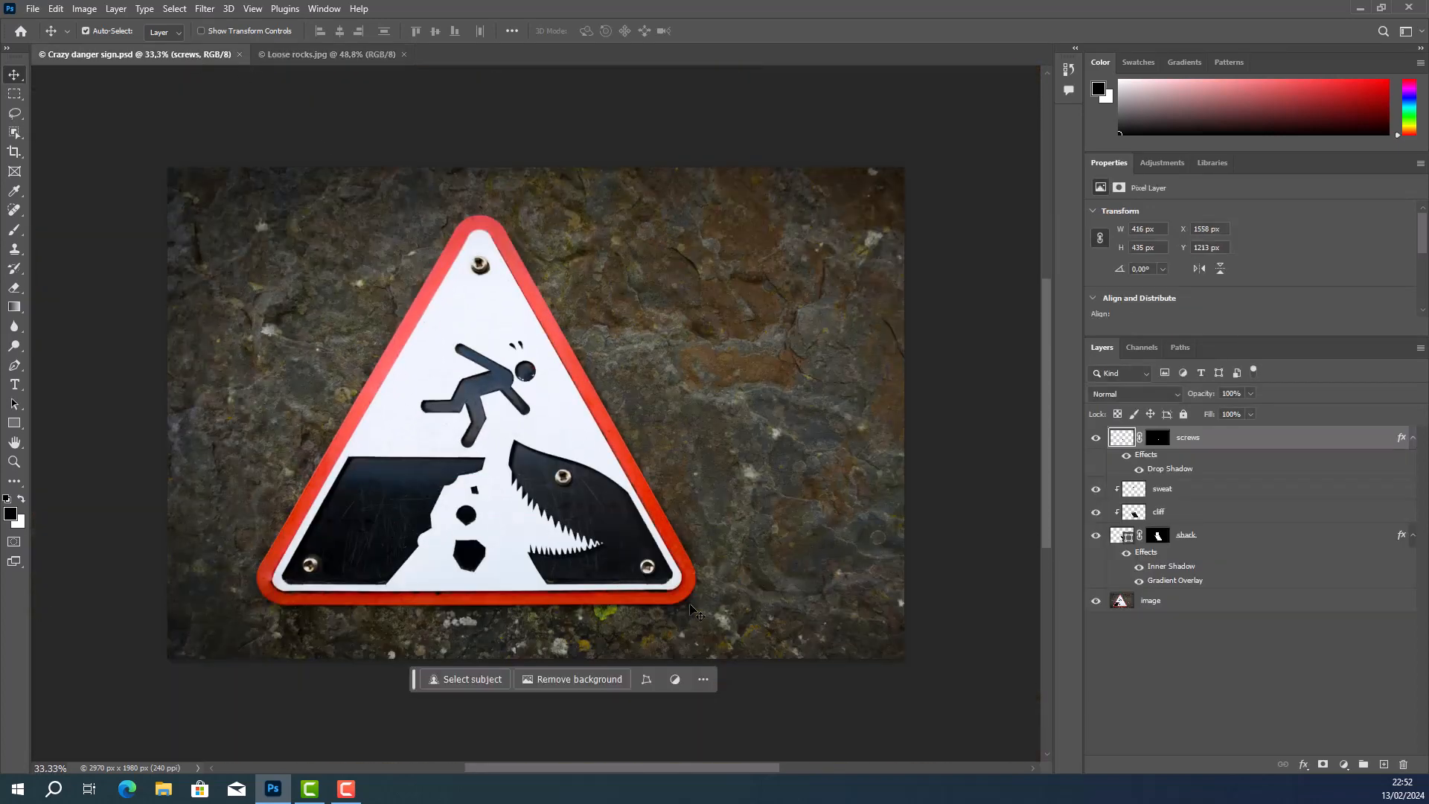
left_click(325, 54)
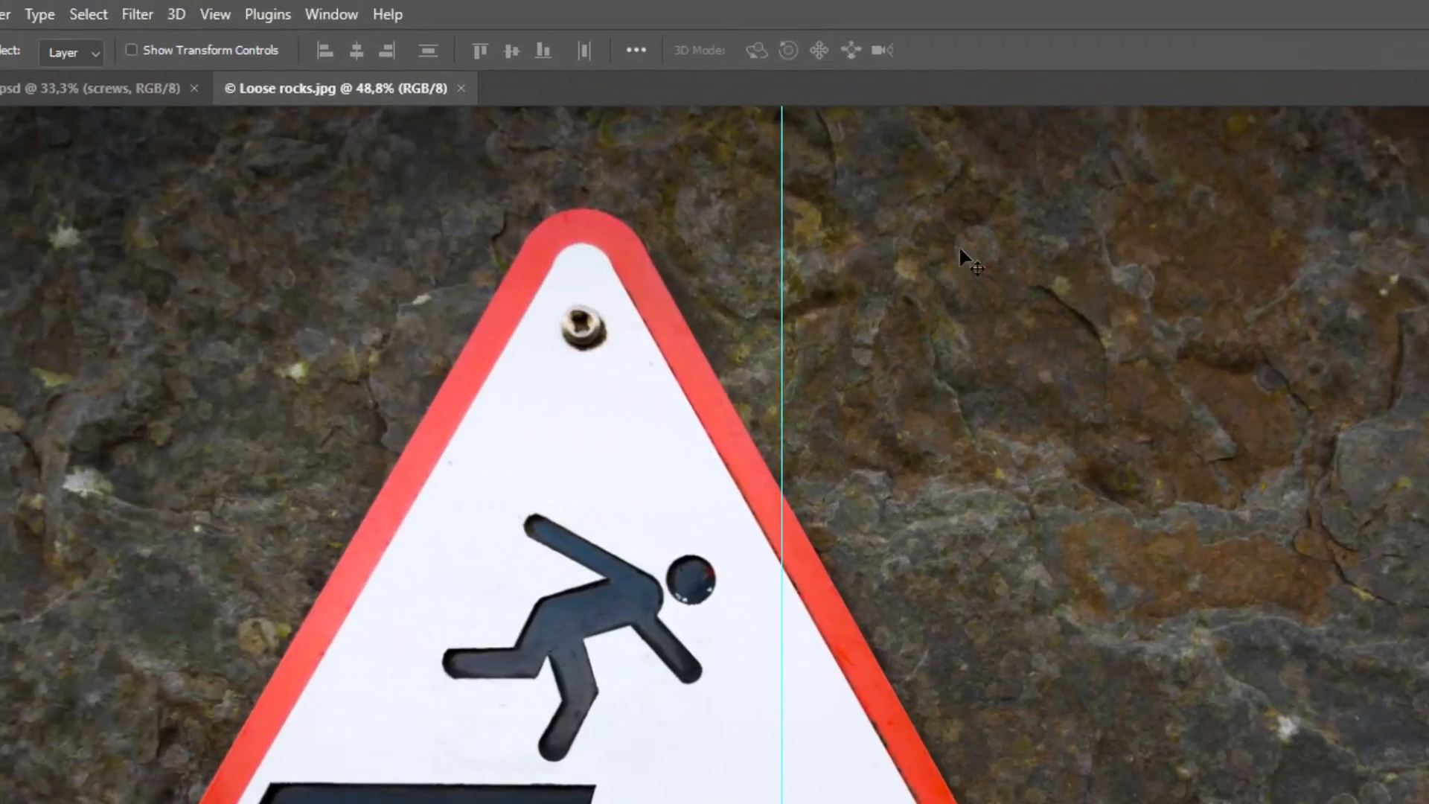
left_click(331, 15)
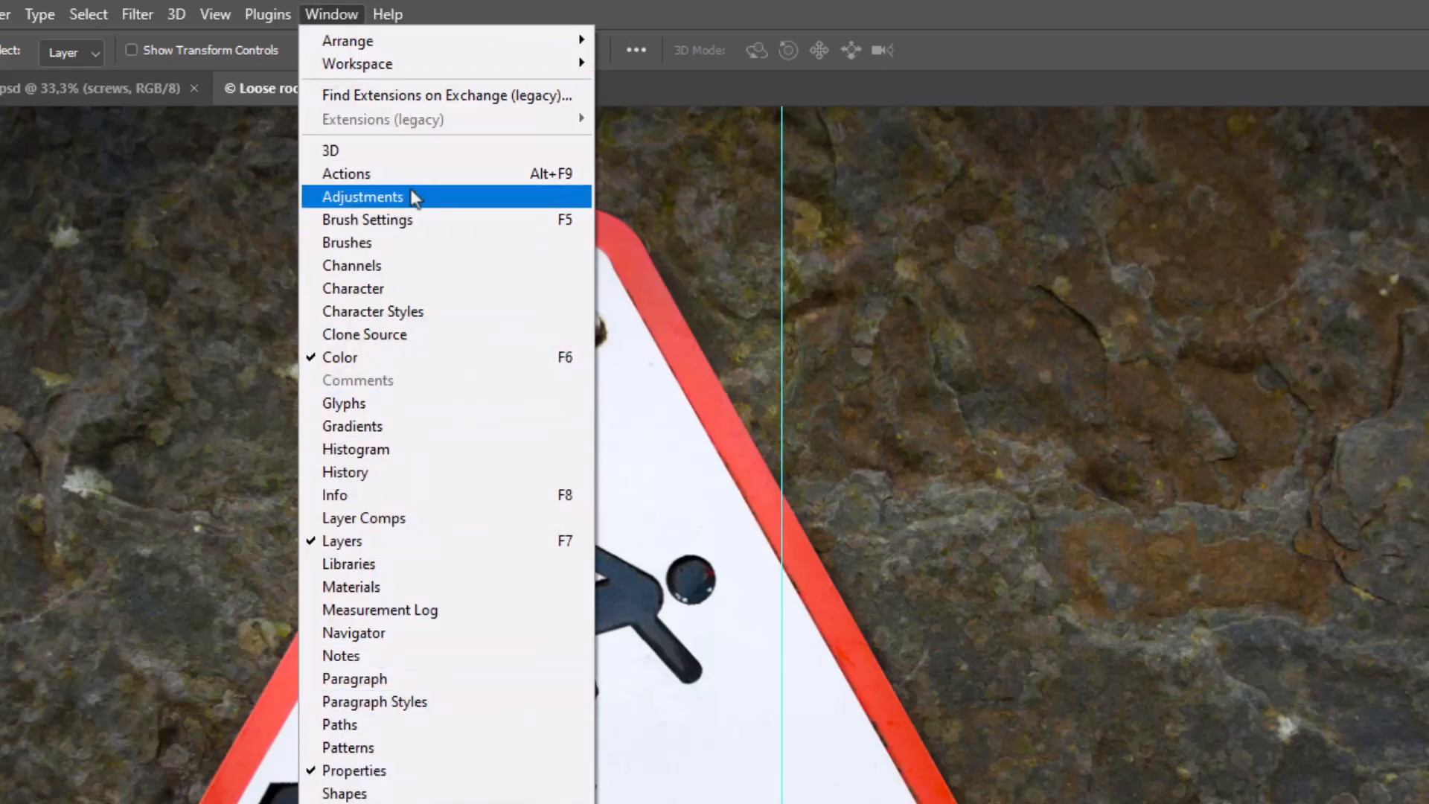
left_click(897, 327)
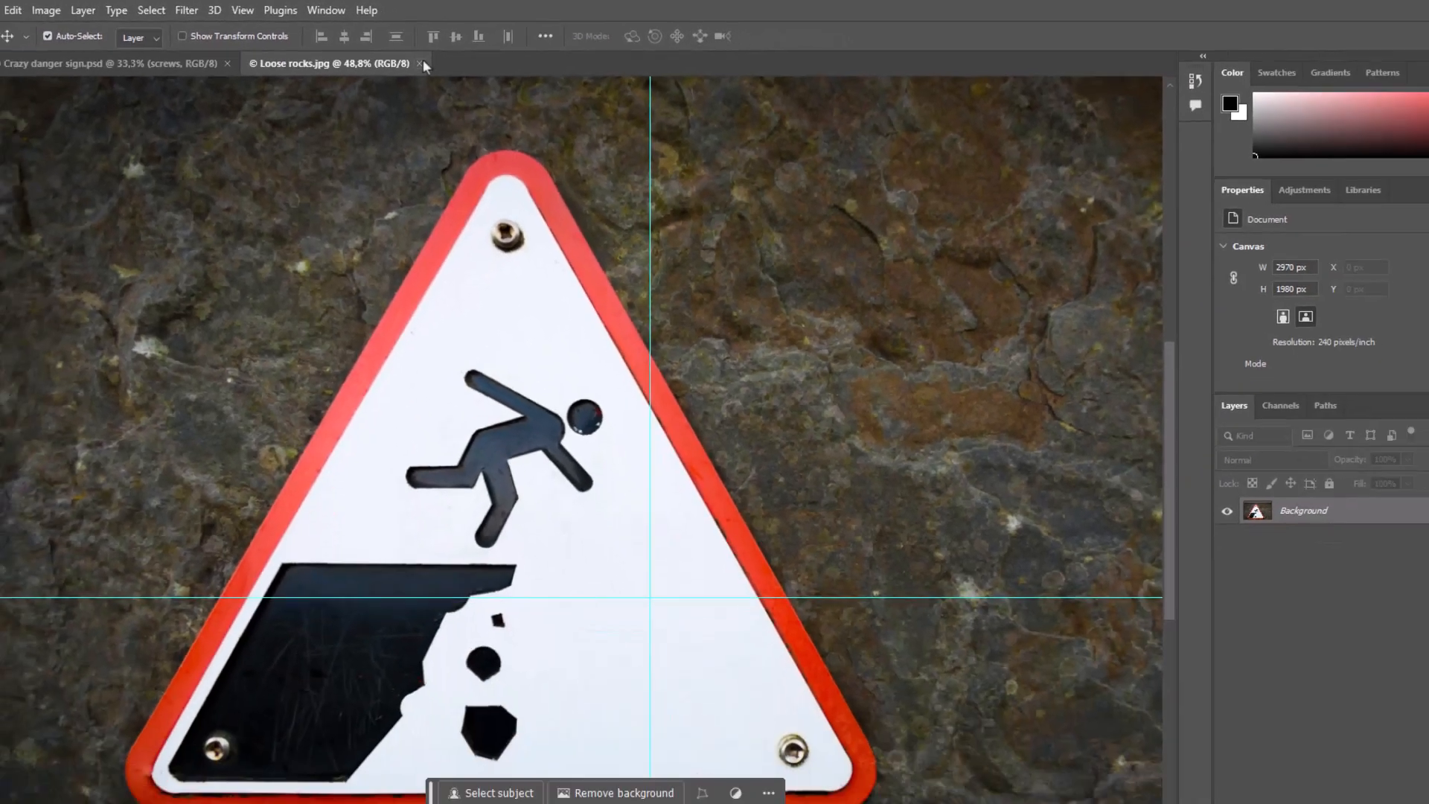
Step: Close the Loose rocks.jpg and Crazy danger sign.psd documents
left_click(461, 89)
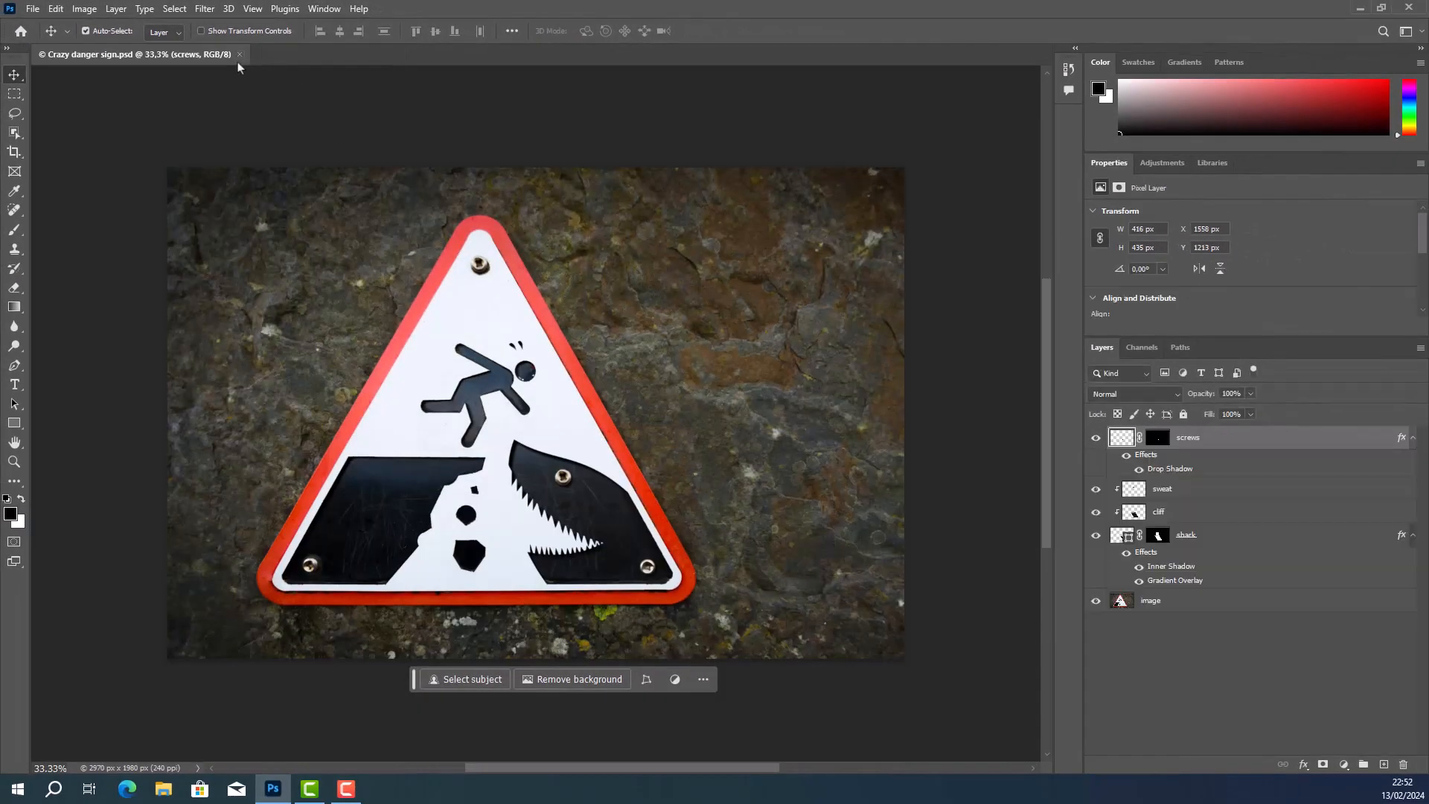
left_click(239, 53)
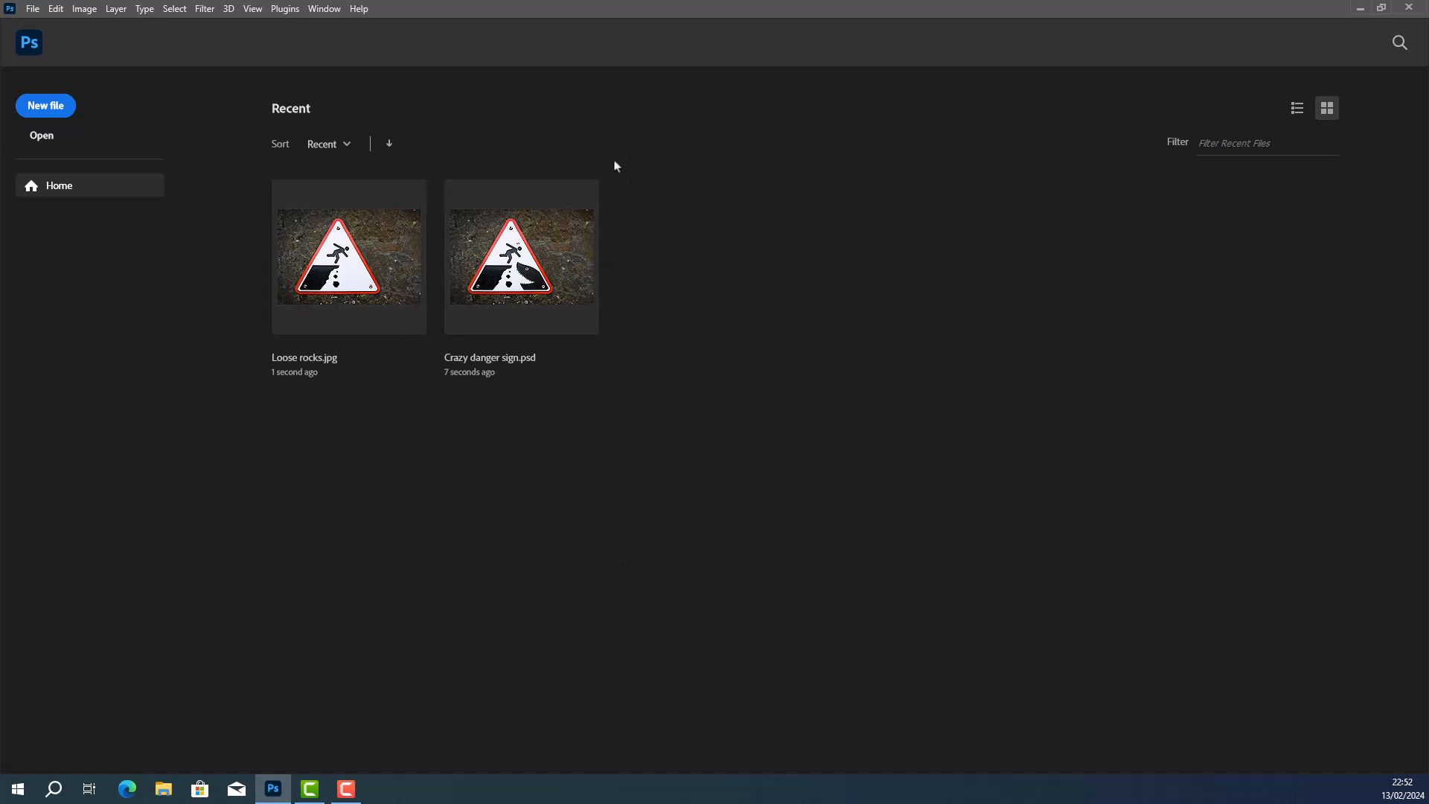
Step: Open Loose rocks.jpg from the 03_layers folder on the desktop
left_click(35, 18)
left_click(41, 38)
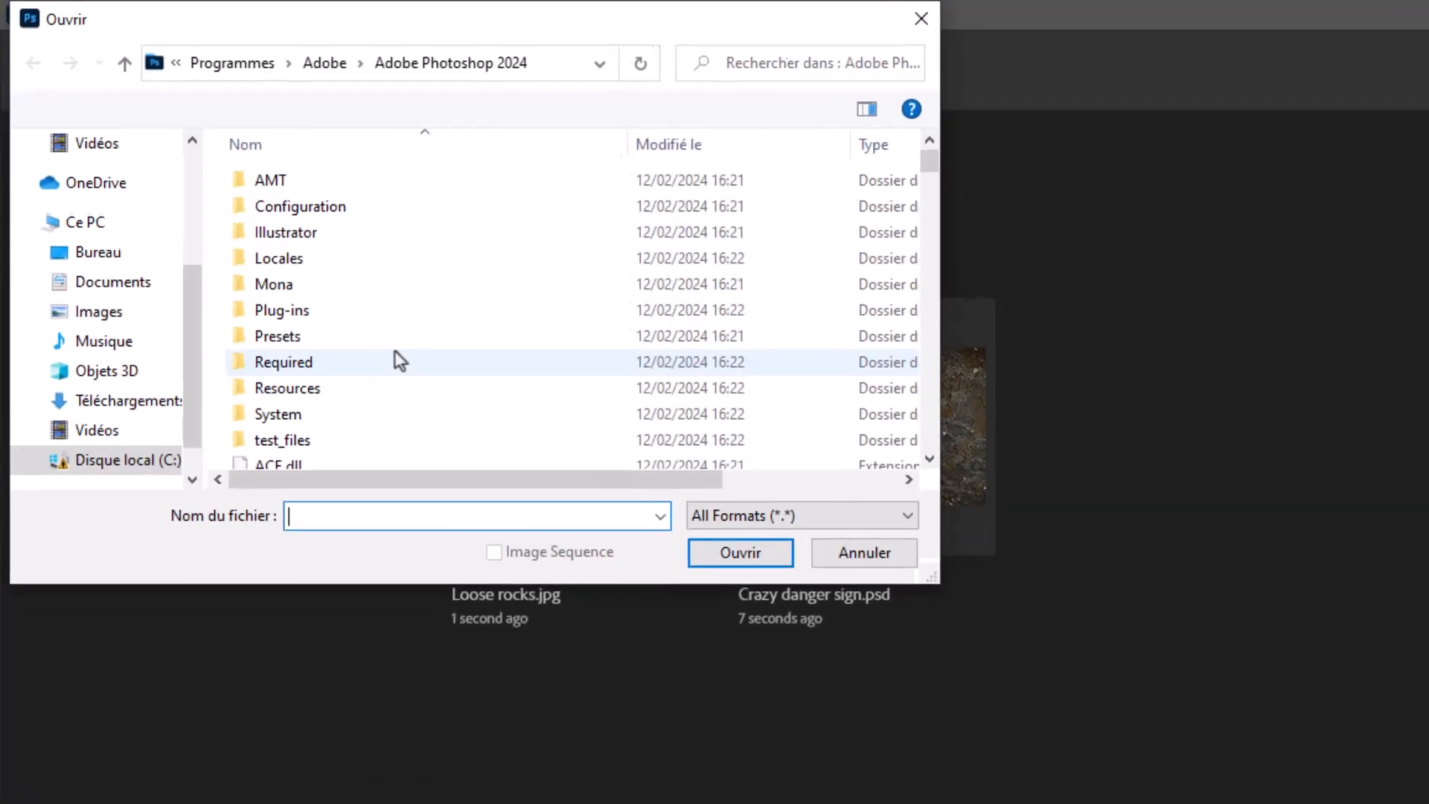
mouse_move(506, 34)
left_mouse_down()
mouse_move(1084, 327)
mouse_move(1109, 405)
left_mouse_up()
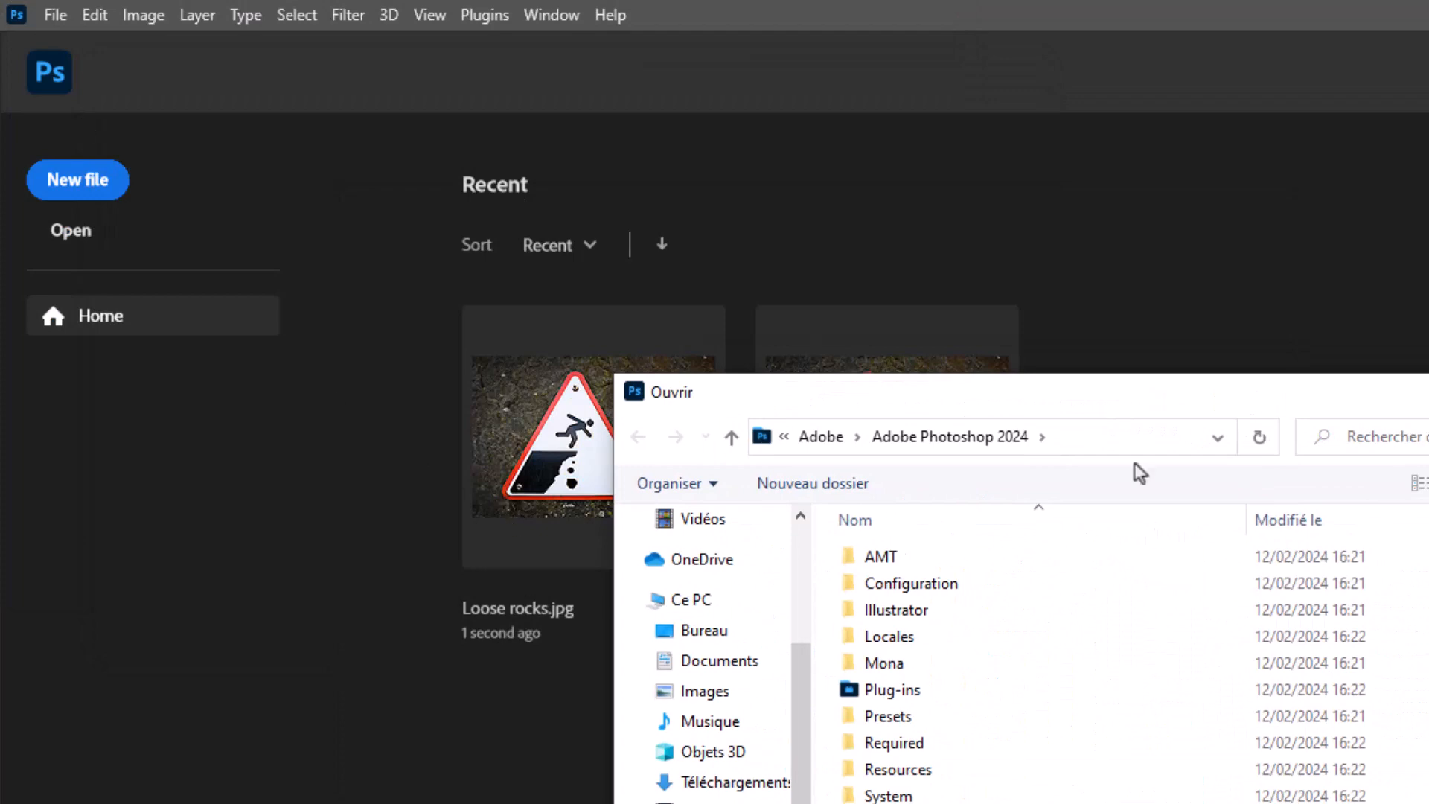
left_click(704, 634)
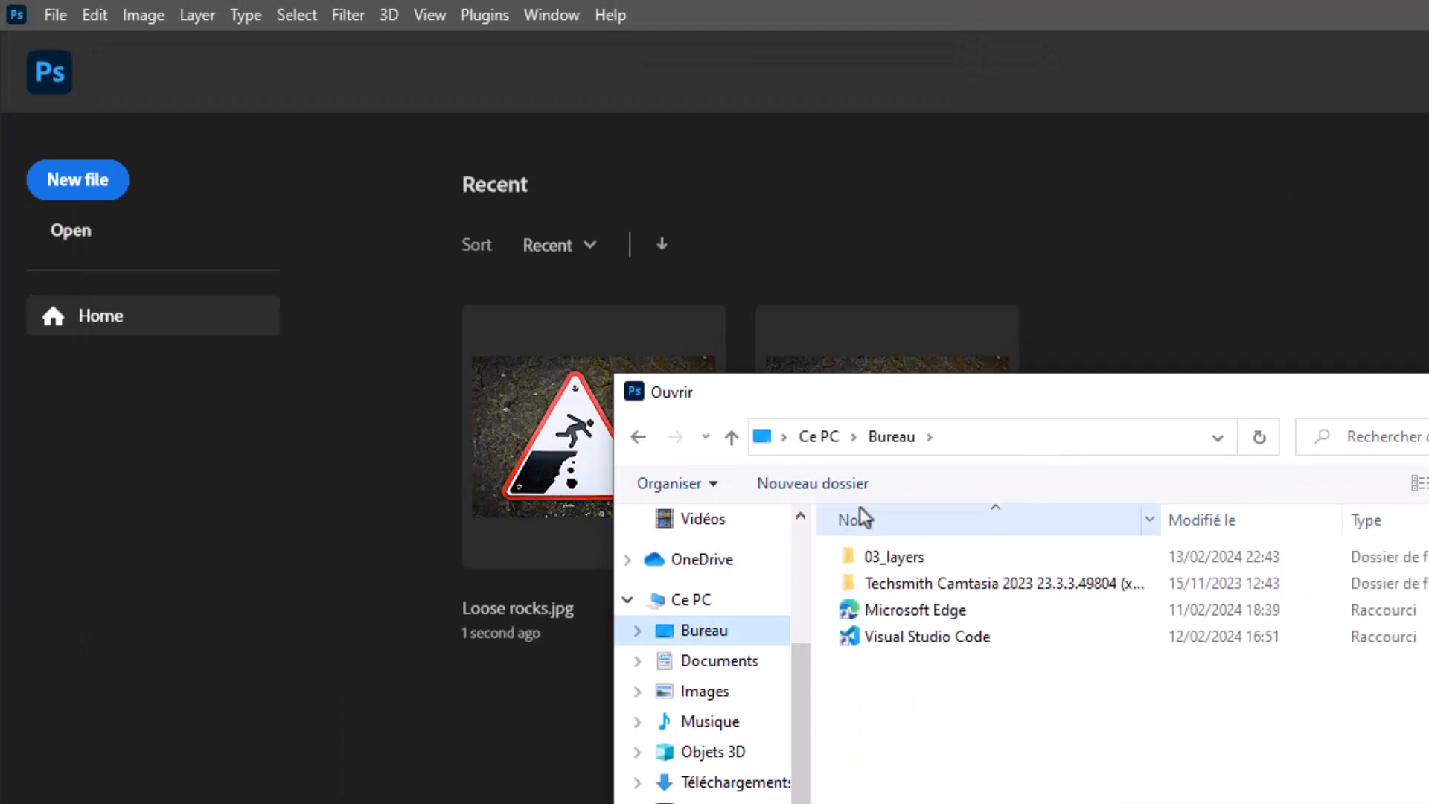
double_click(889, 557)
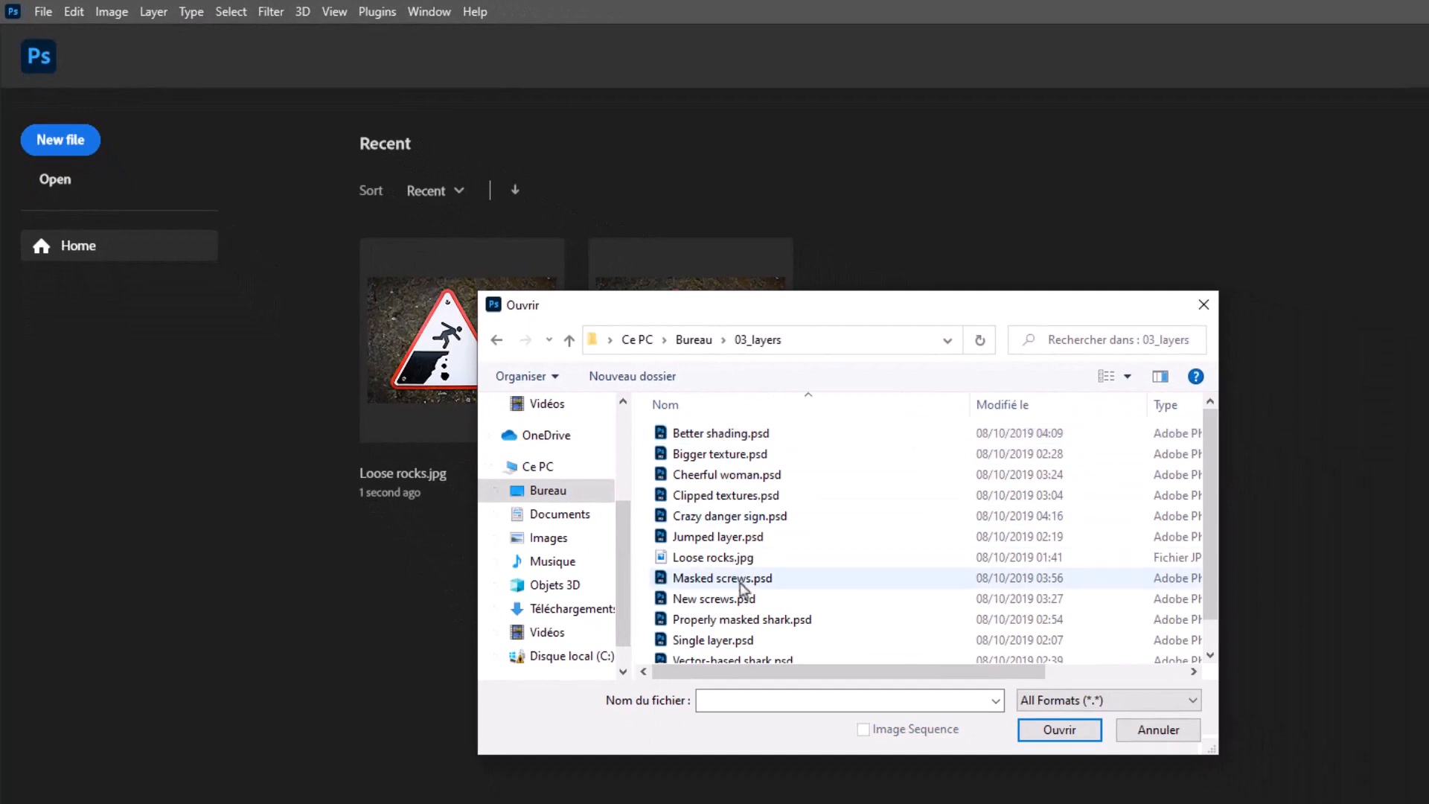
left_click(733, 558)
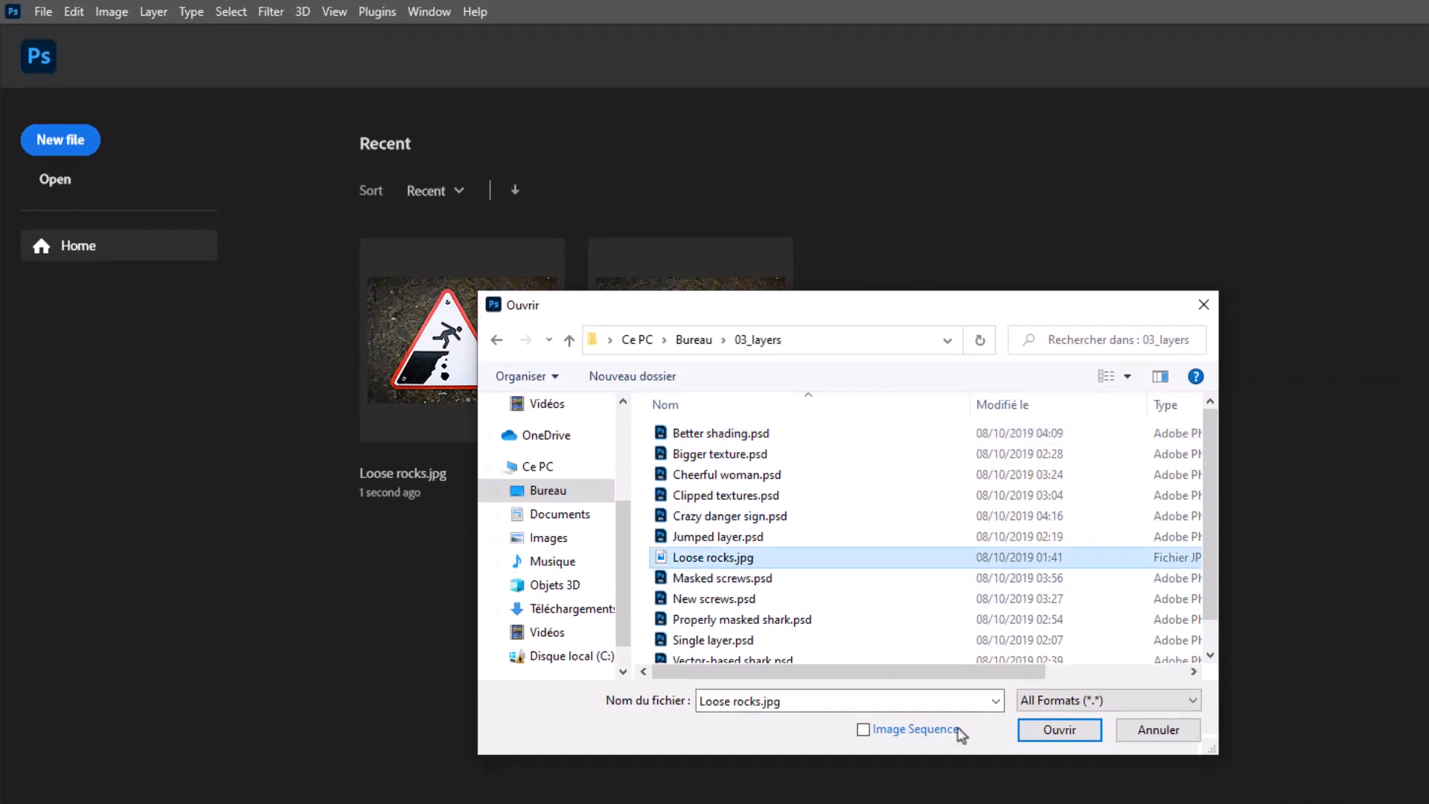
left_click(1083, 736)
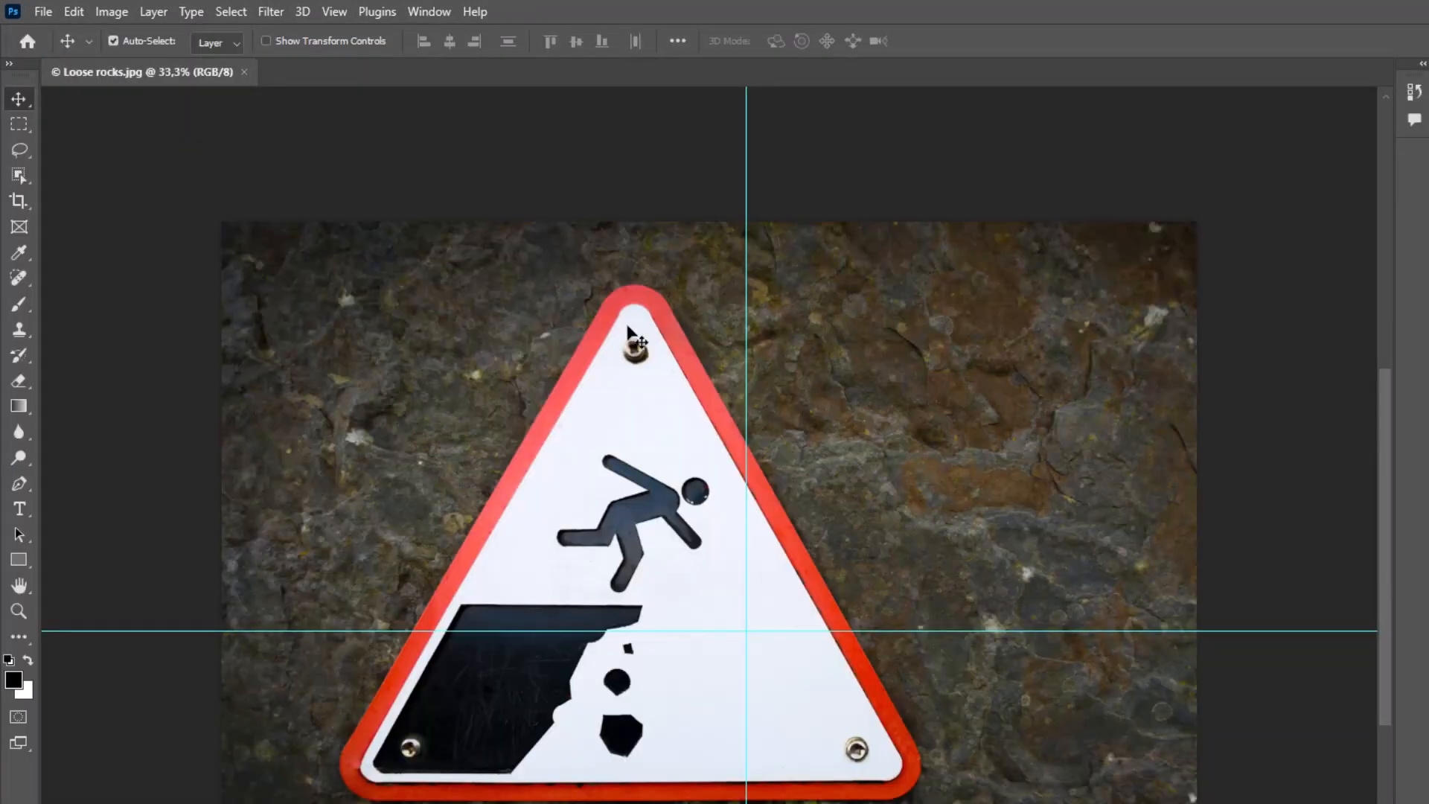
scroll(511, 531, "down", 1)
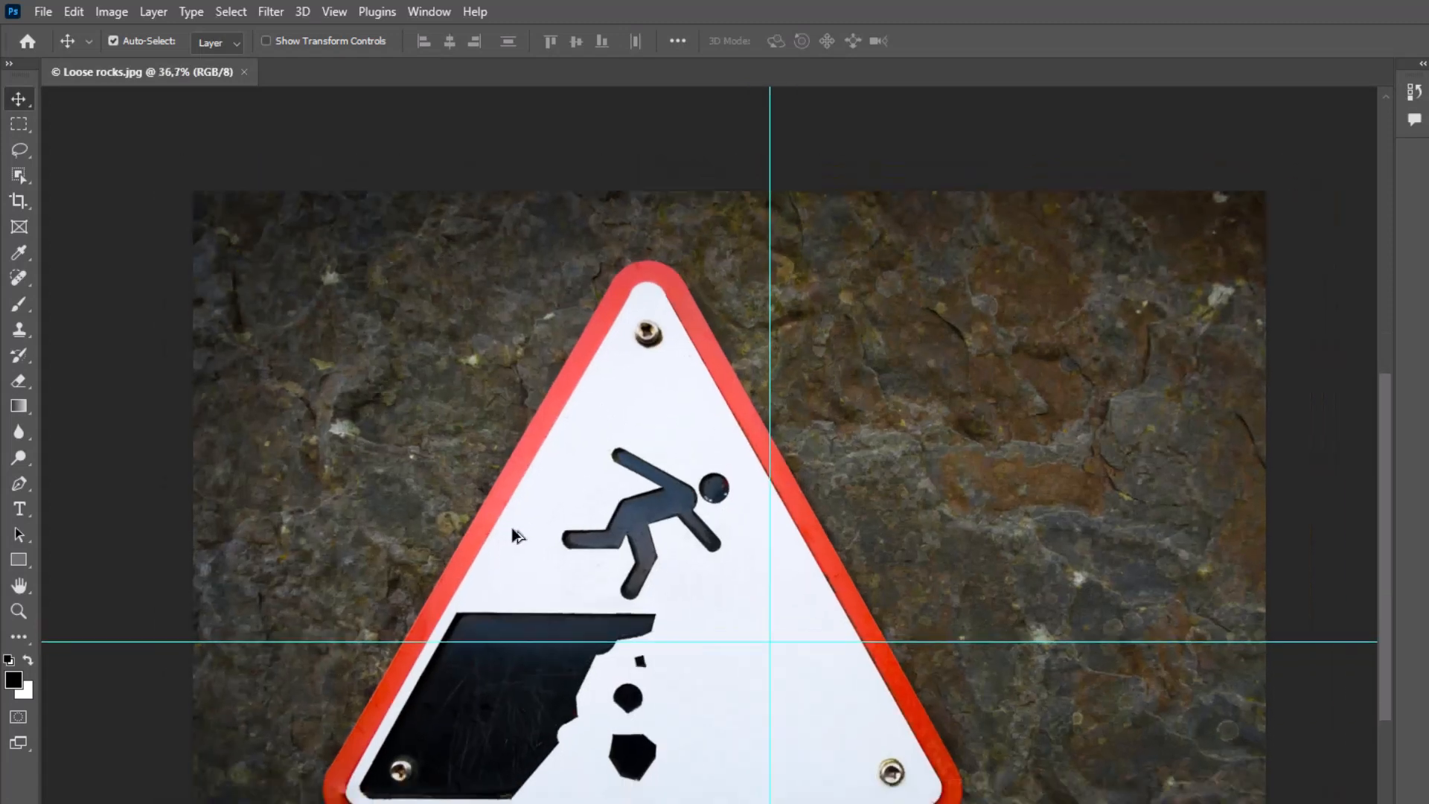
scroll(547, 539, "up", 1)
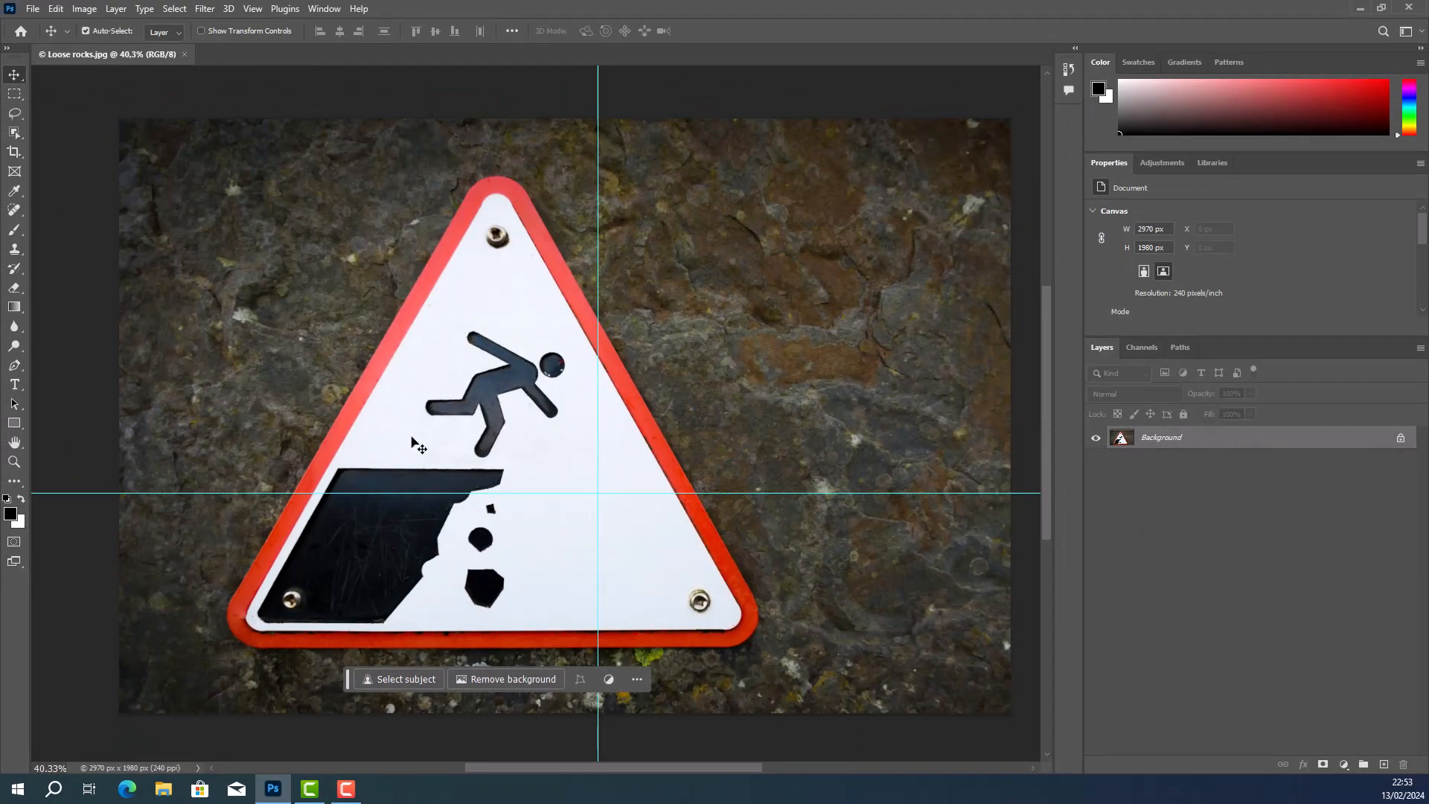
Step: Move the sign image so its Background converts to a normal layer, and return the image to X 0 px, Y 0 px
left_click_drag(540, 417, 534, 380)
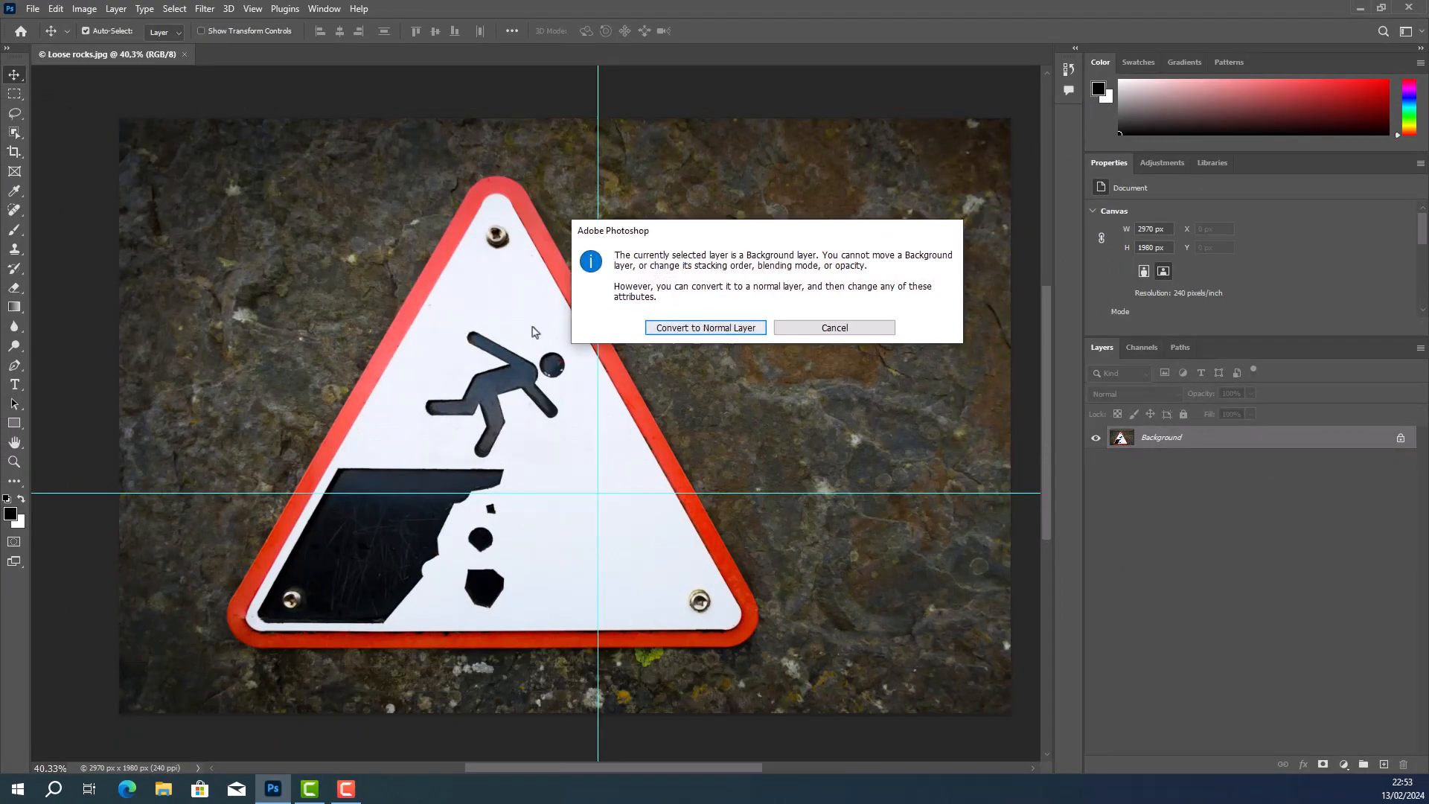
left_click(832, 330)
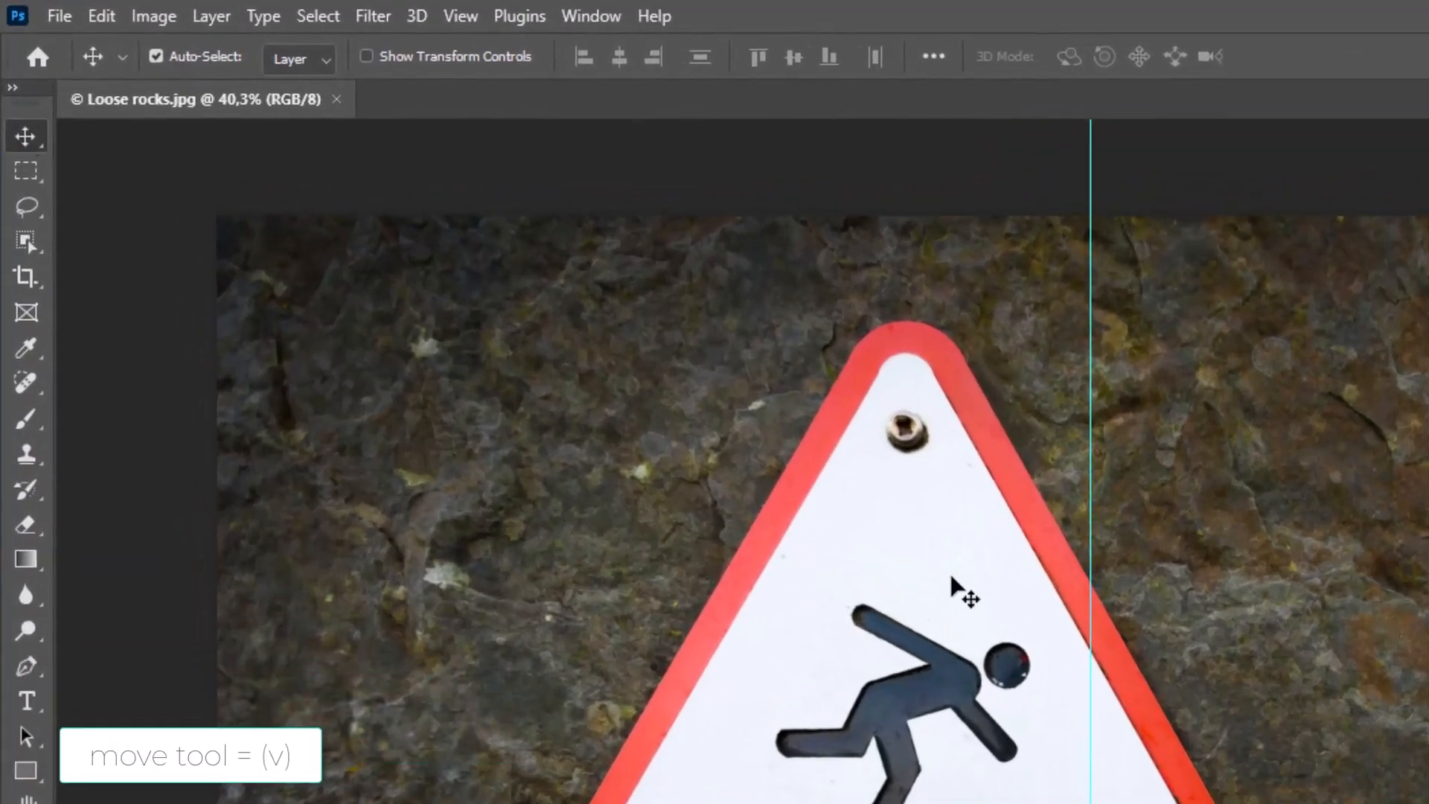
left_click_drag(953, 577, 727, 661)
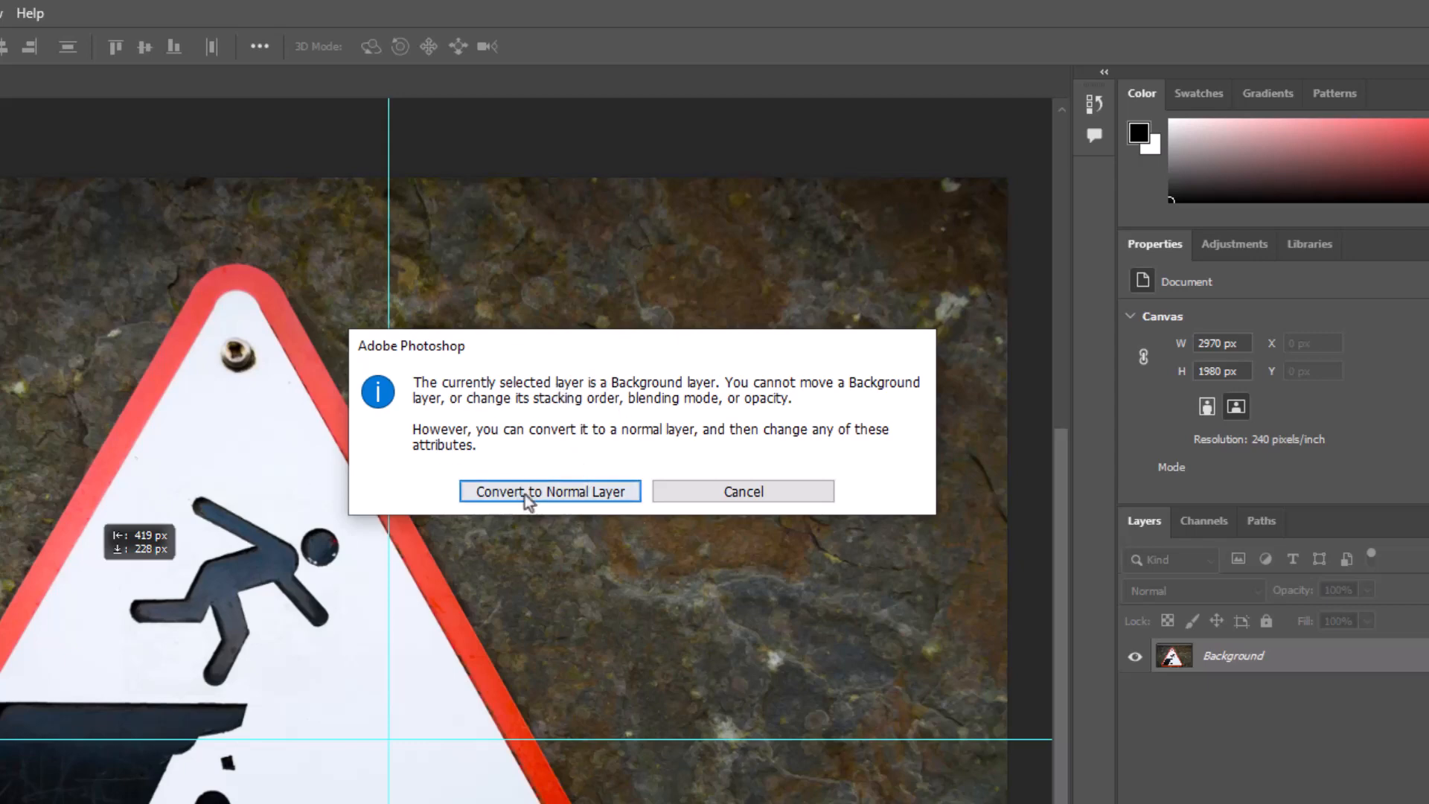
left_click(593, 494)
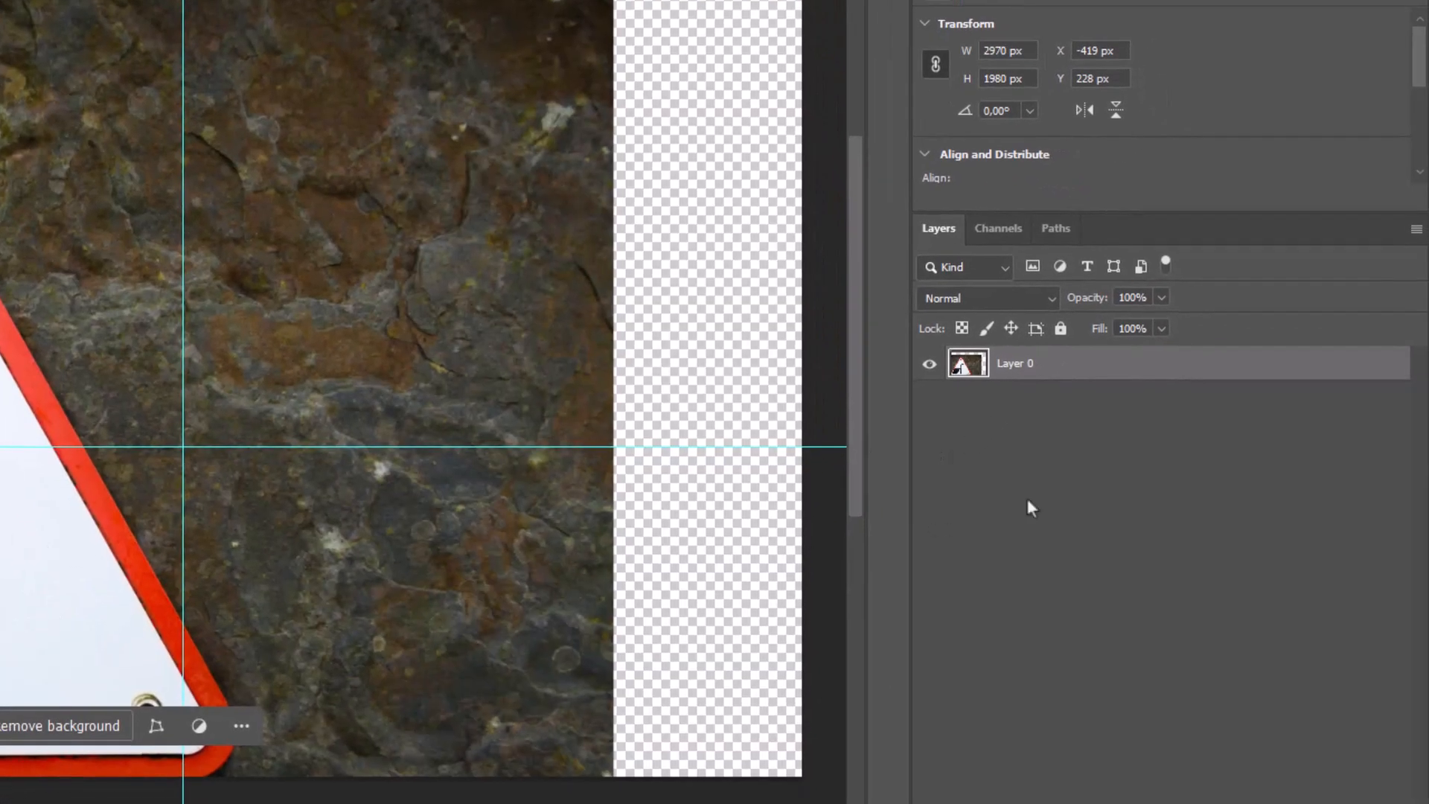
left_click_drag(69, 268, 257, 208)
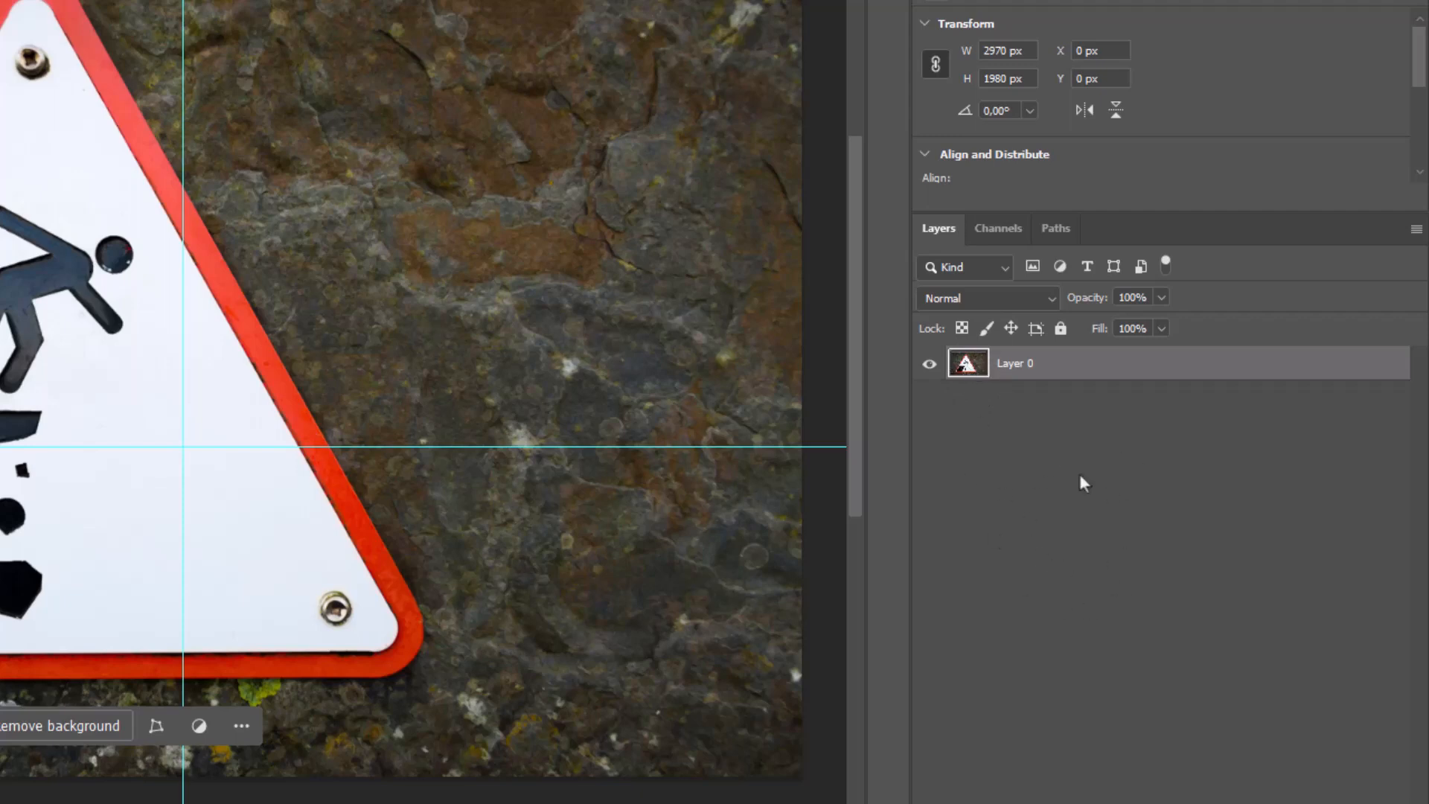
Step: Try out the layer thumbnail sizes, including medium and none, and settle on Large Thumbnails
right_click(1035, 468)
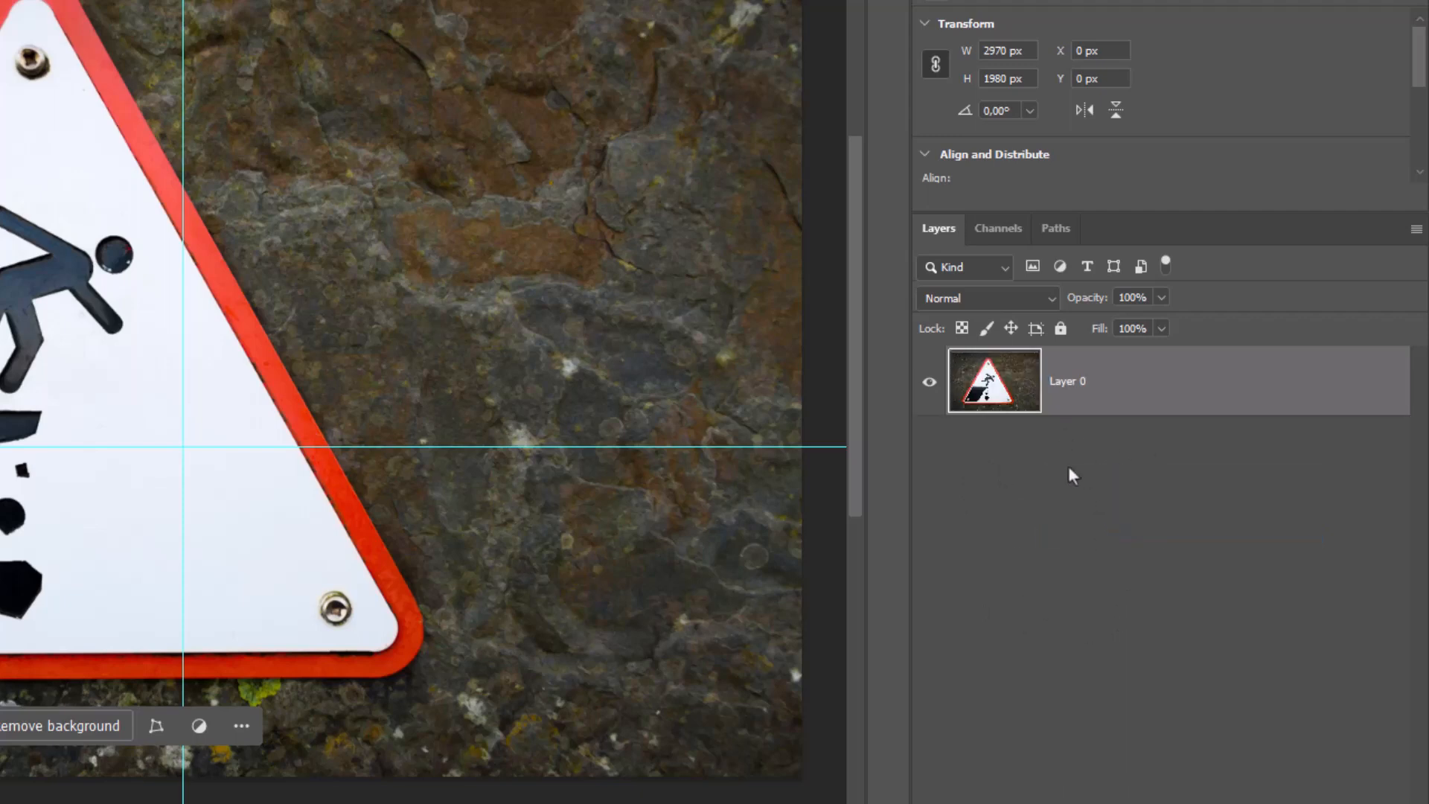
right_click(1032, 466)
left_click(1075, 511)
right_click(1026, 452)
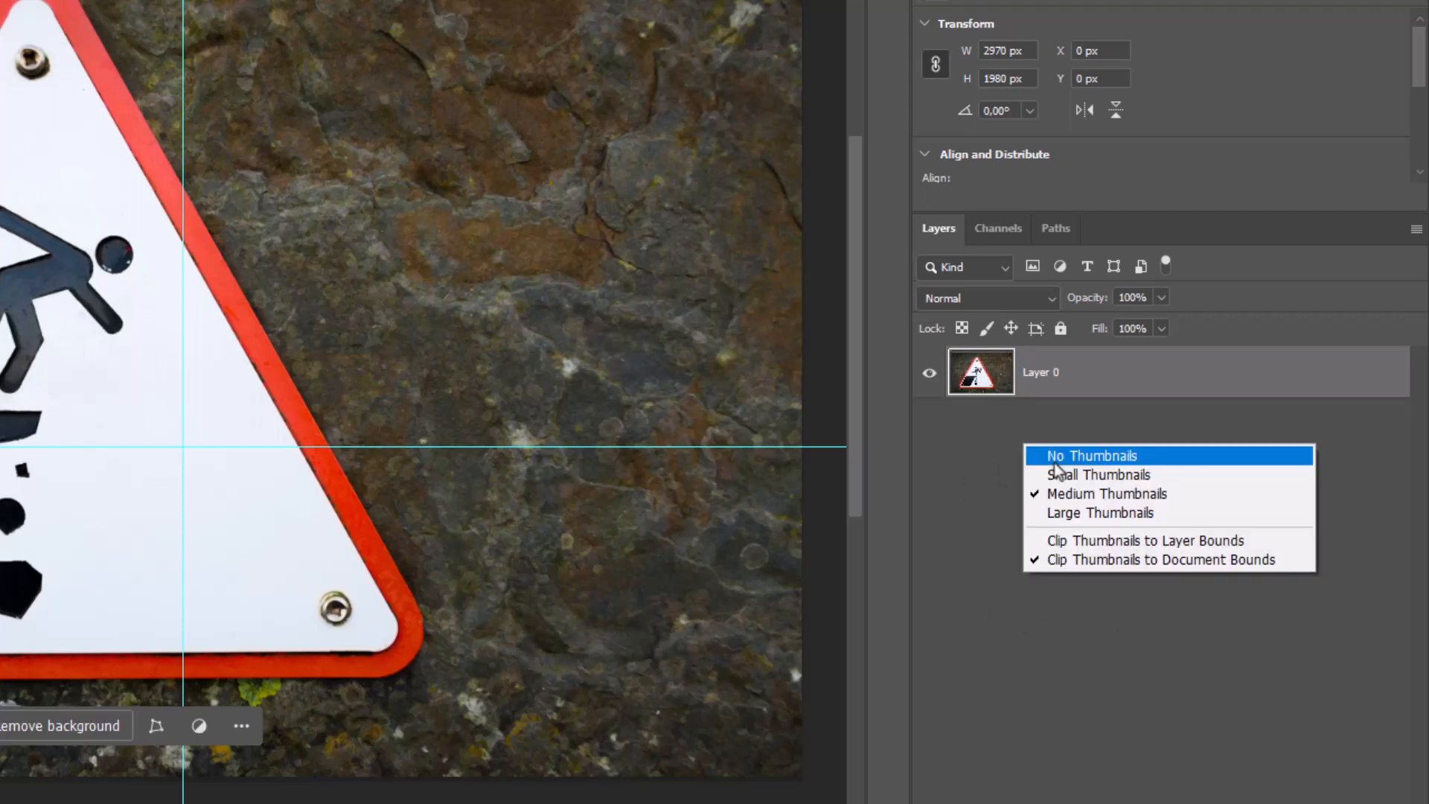
left_click(1043, 457)
right_click(1017, 433)
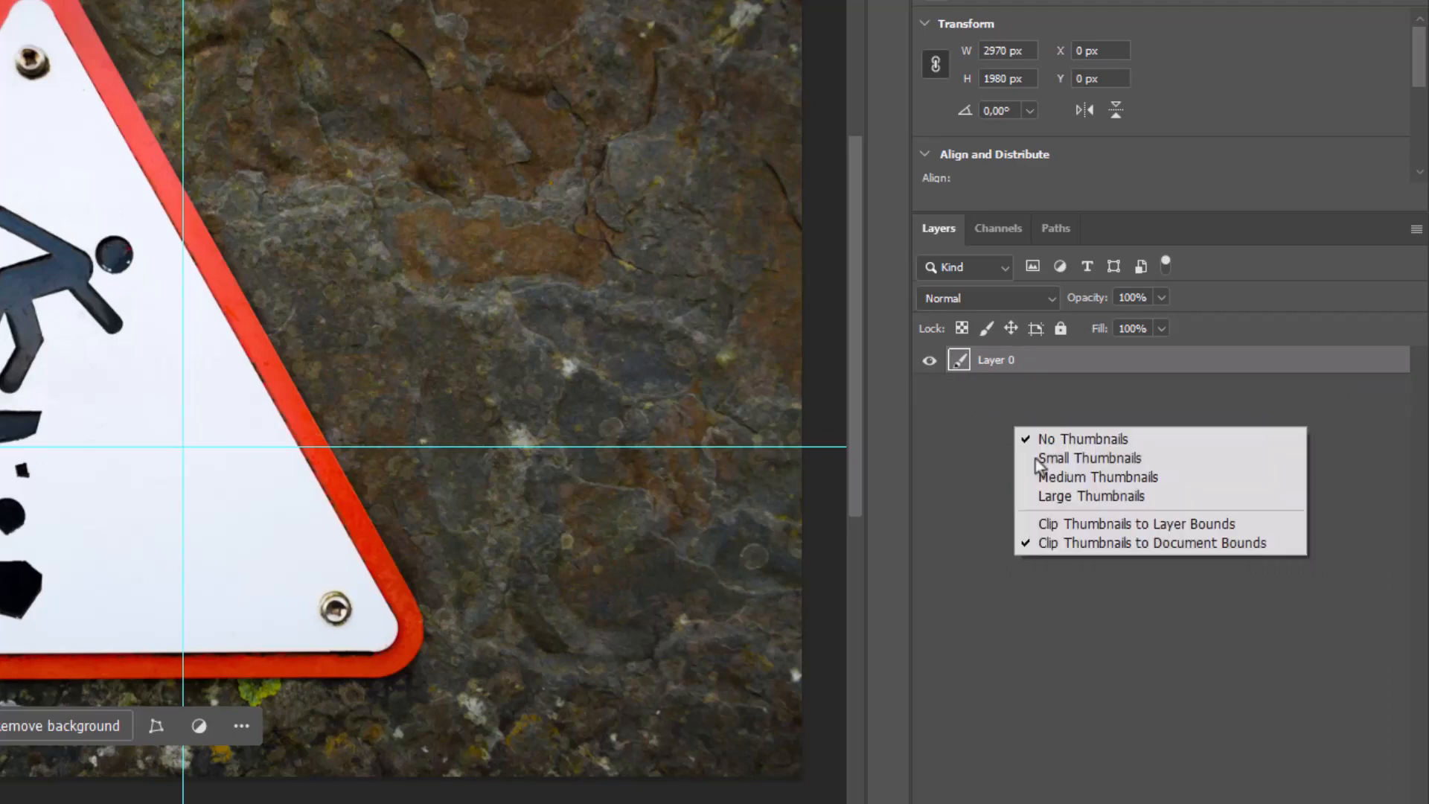
left_click(1074, 495)
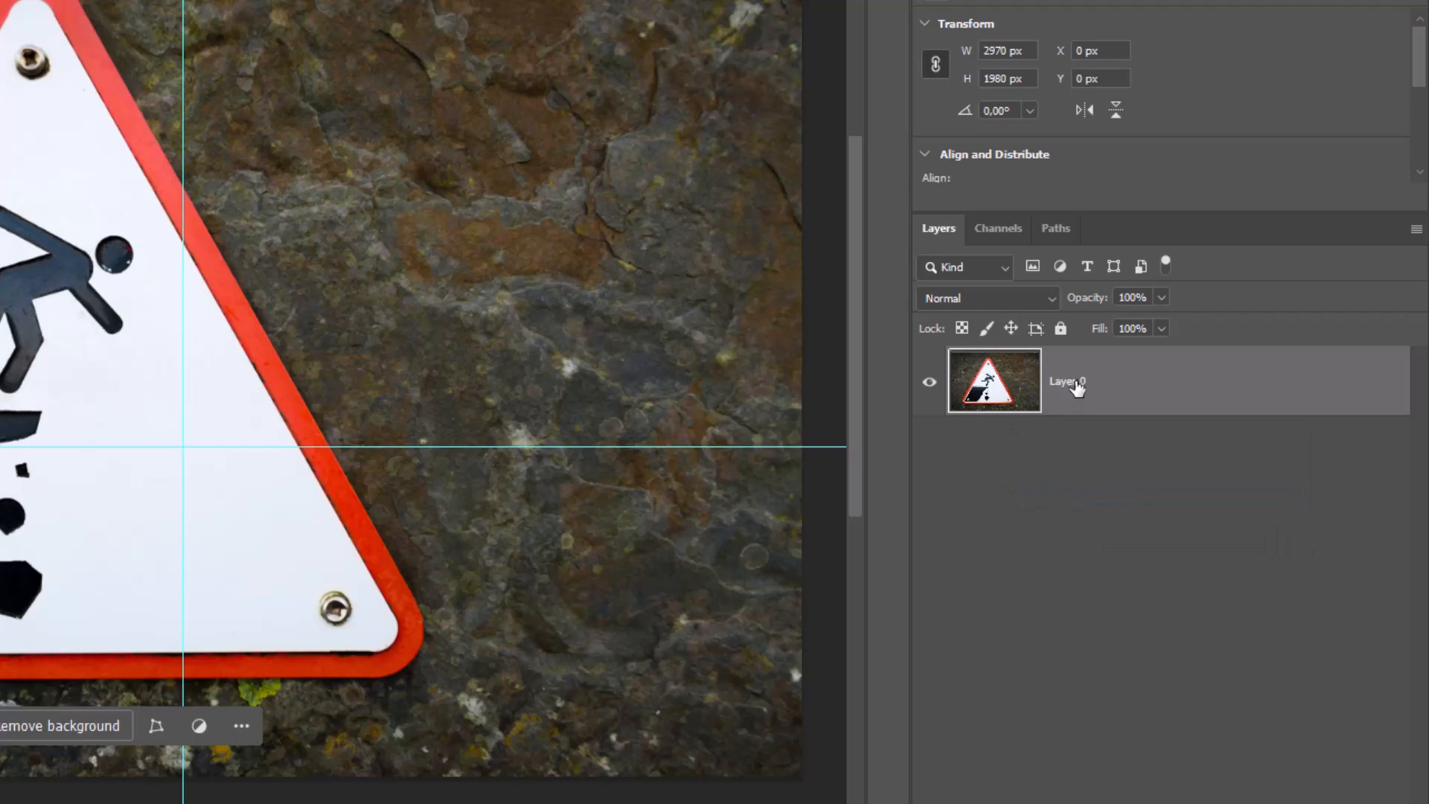
Step: Rename the sign image's layer as background
double_click(1069, 382)
type("background")
key("Return")
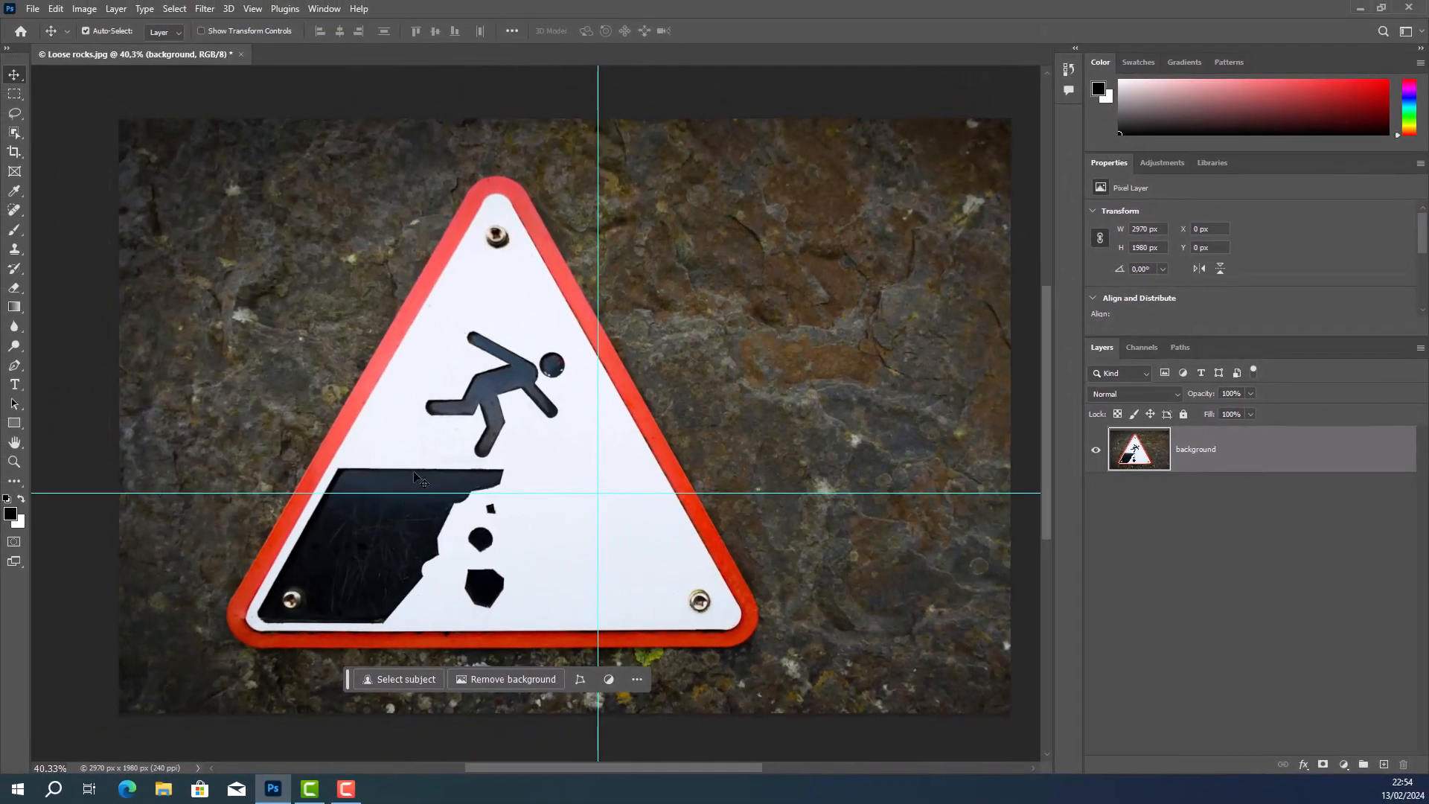
scroll(469, 456, "up", 3)
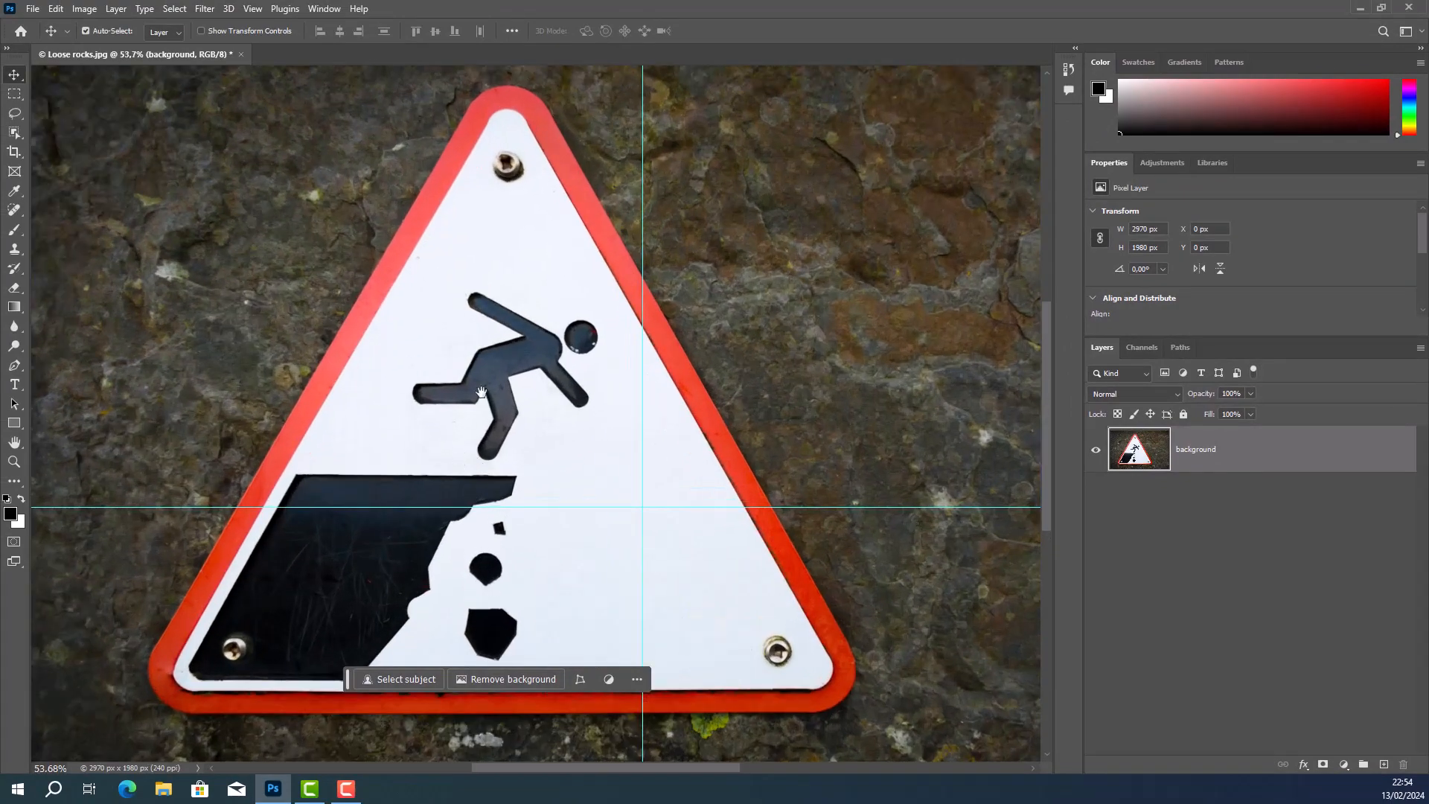
Step: Select the black cliff shape on the sign by outlining it with the Object Selection tool in Lasso mode
left_click_drag(481, 393, 523, 305)
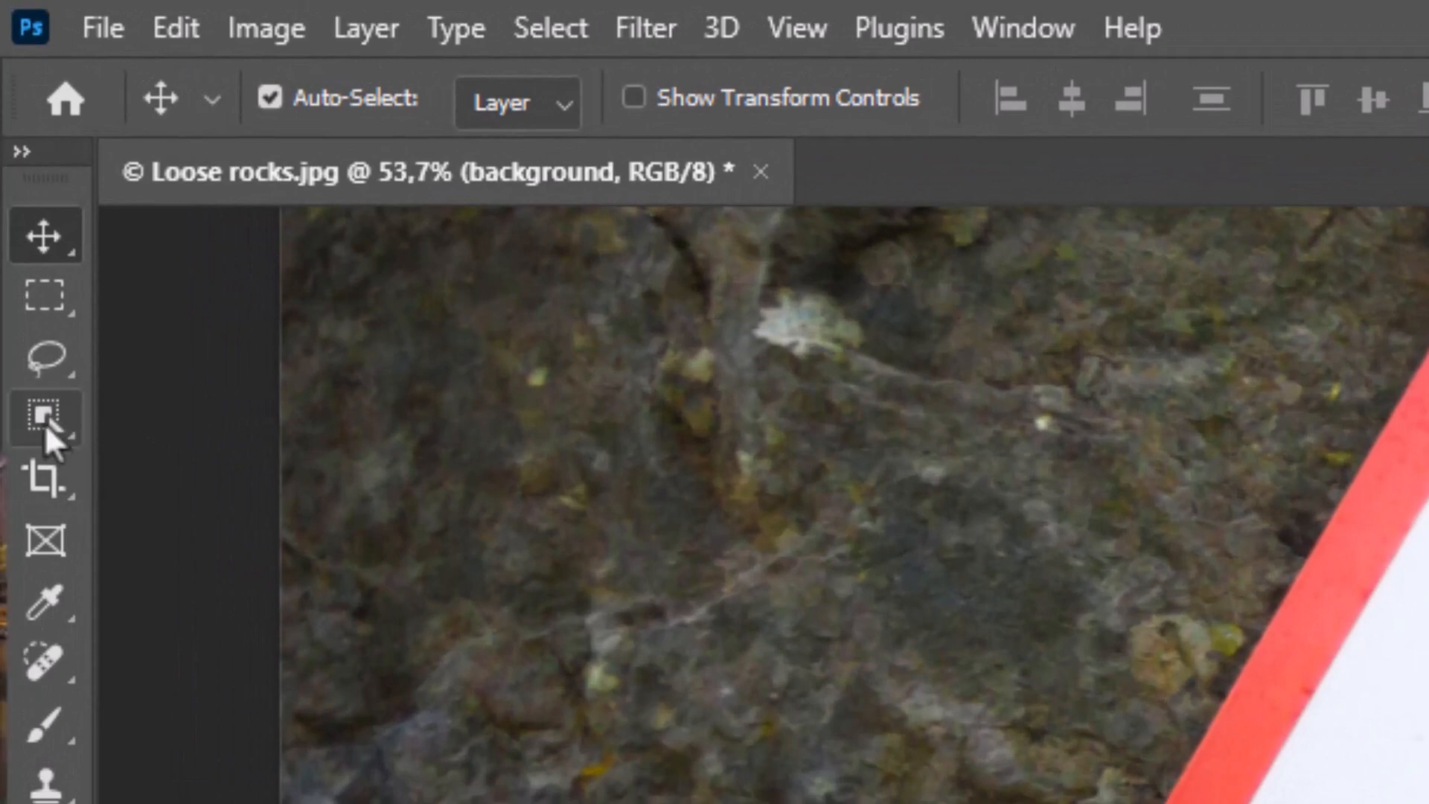
left_click(45, 419)
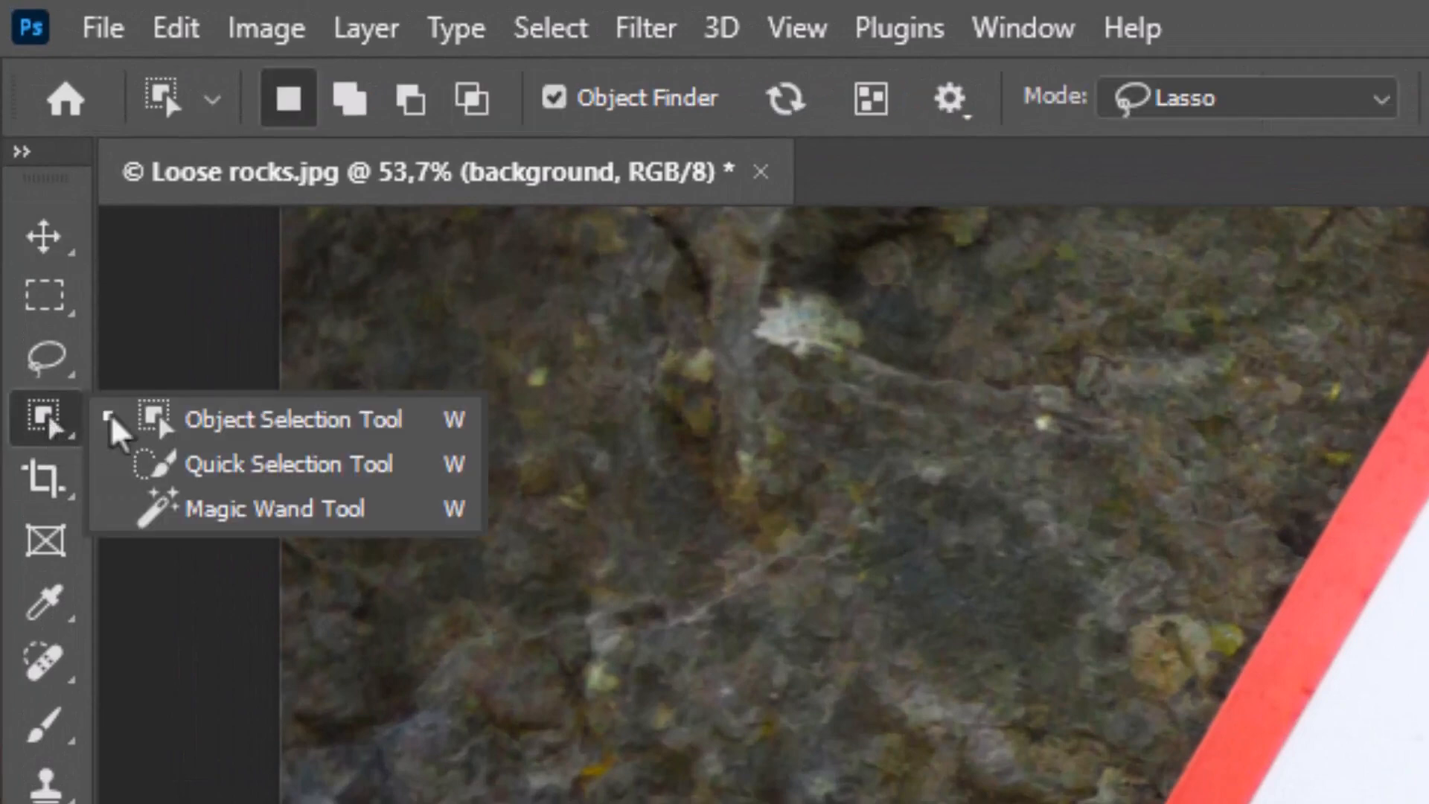
left_click(47, 425)
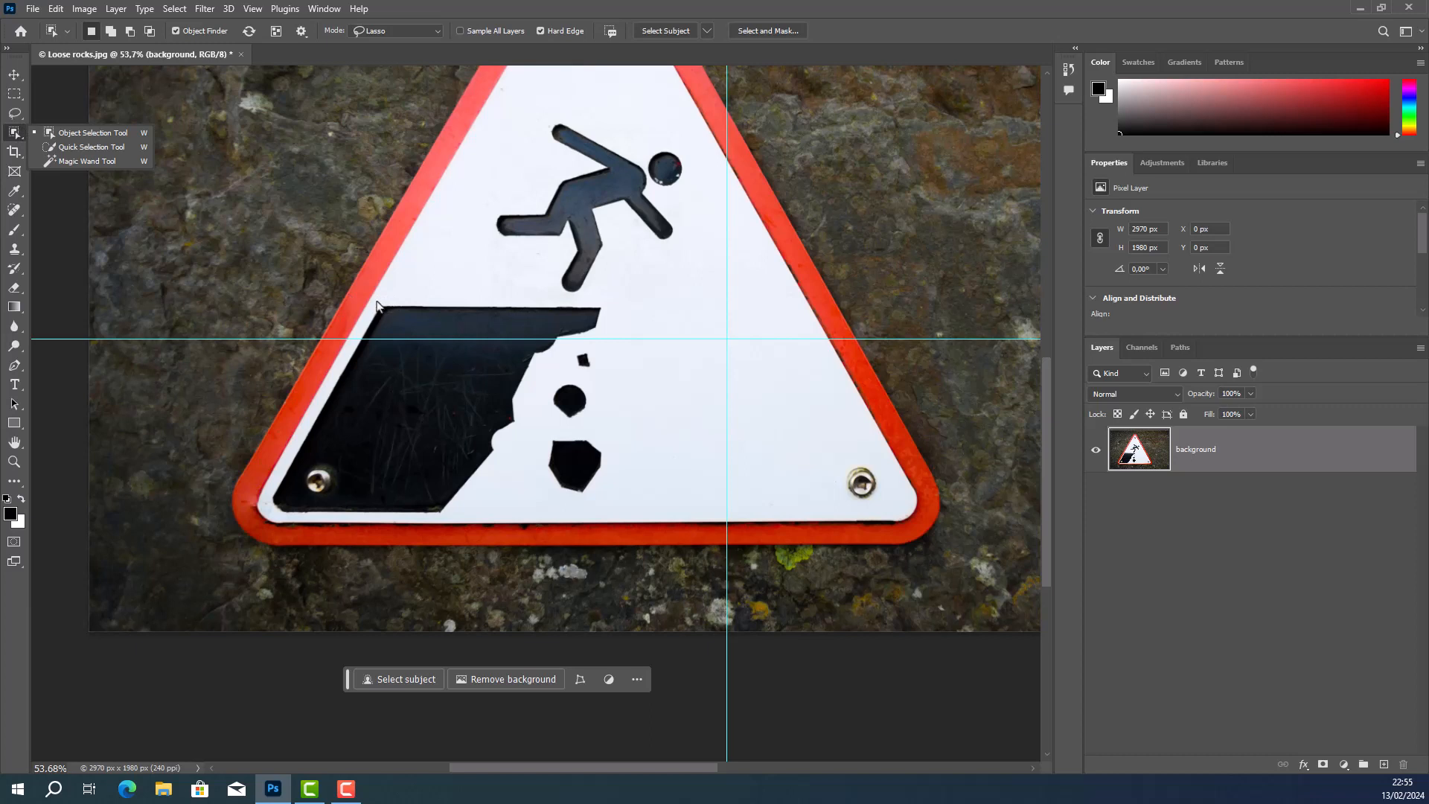
left_click(418, 300)
left_click(53, 134)
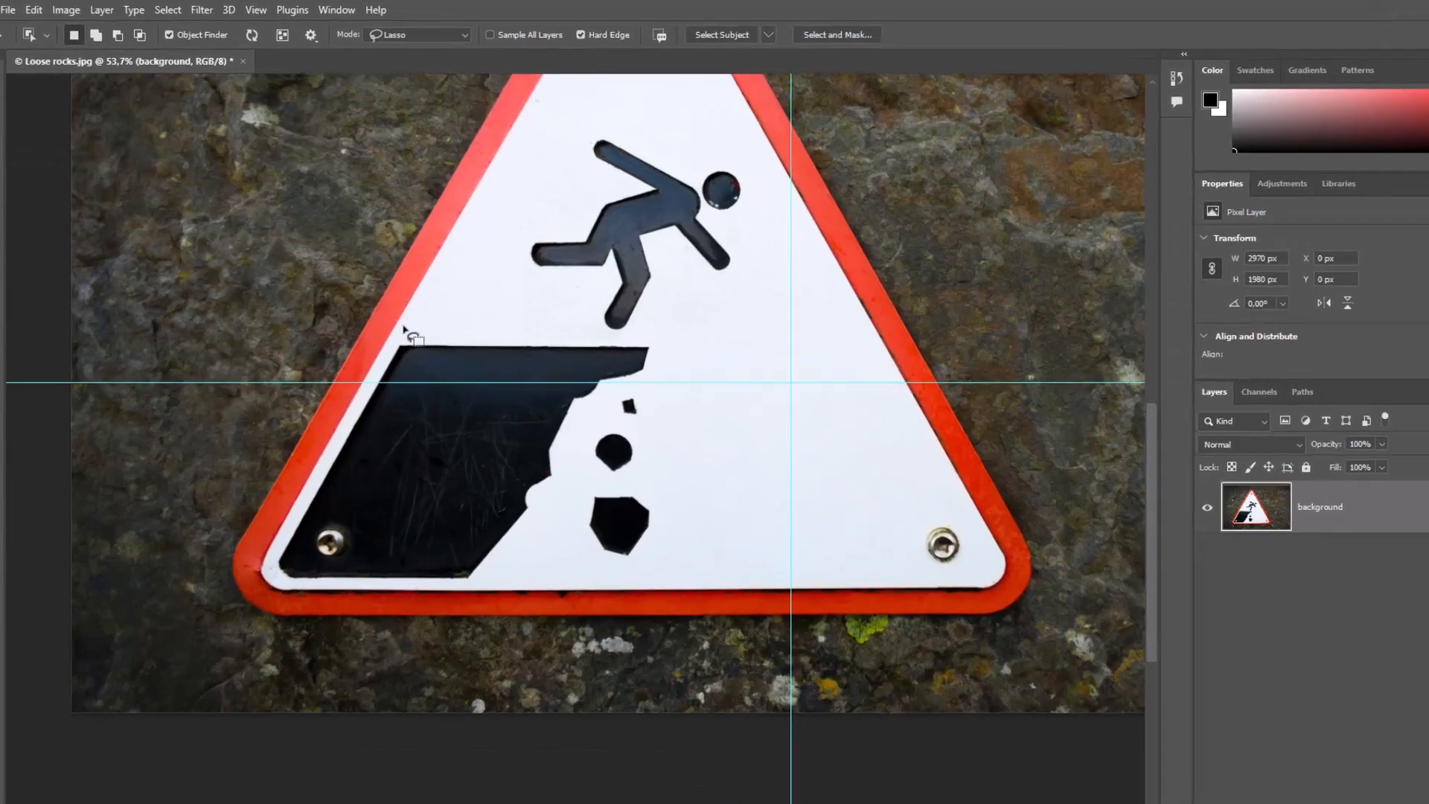
left_click_drag(376, 300, 419, 293)
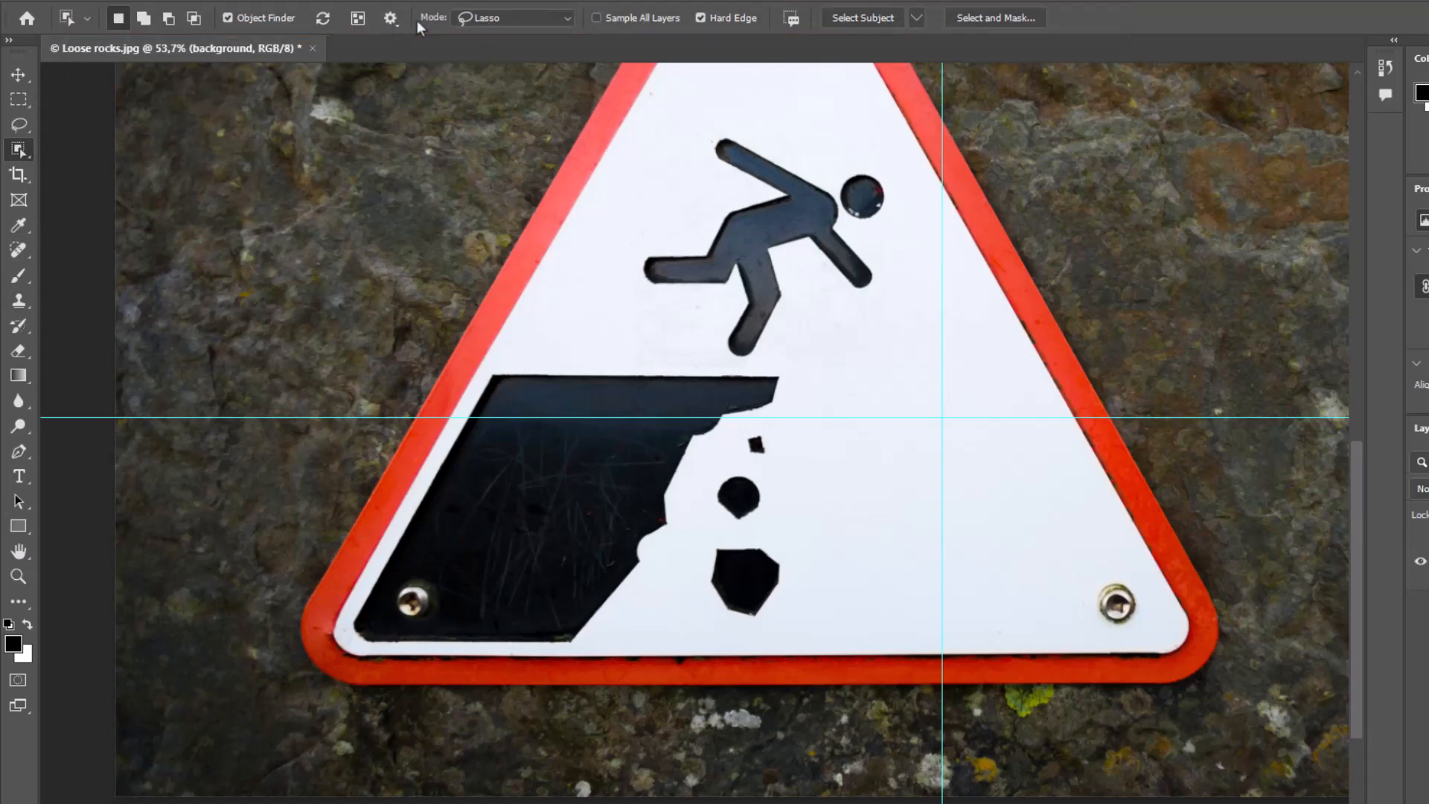
left_click(535, 16)
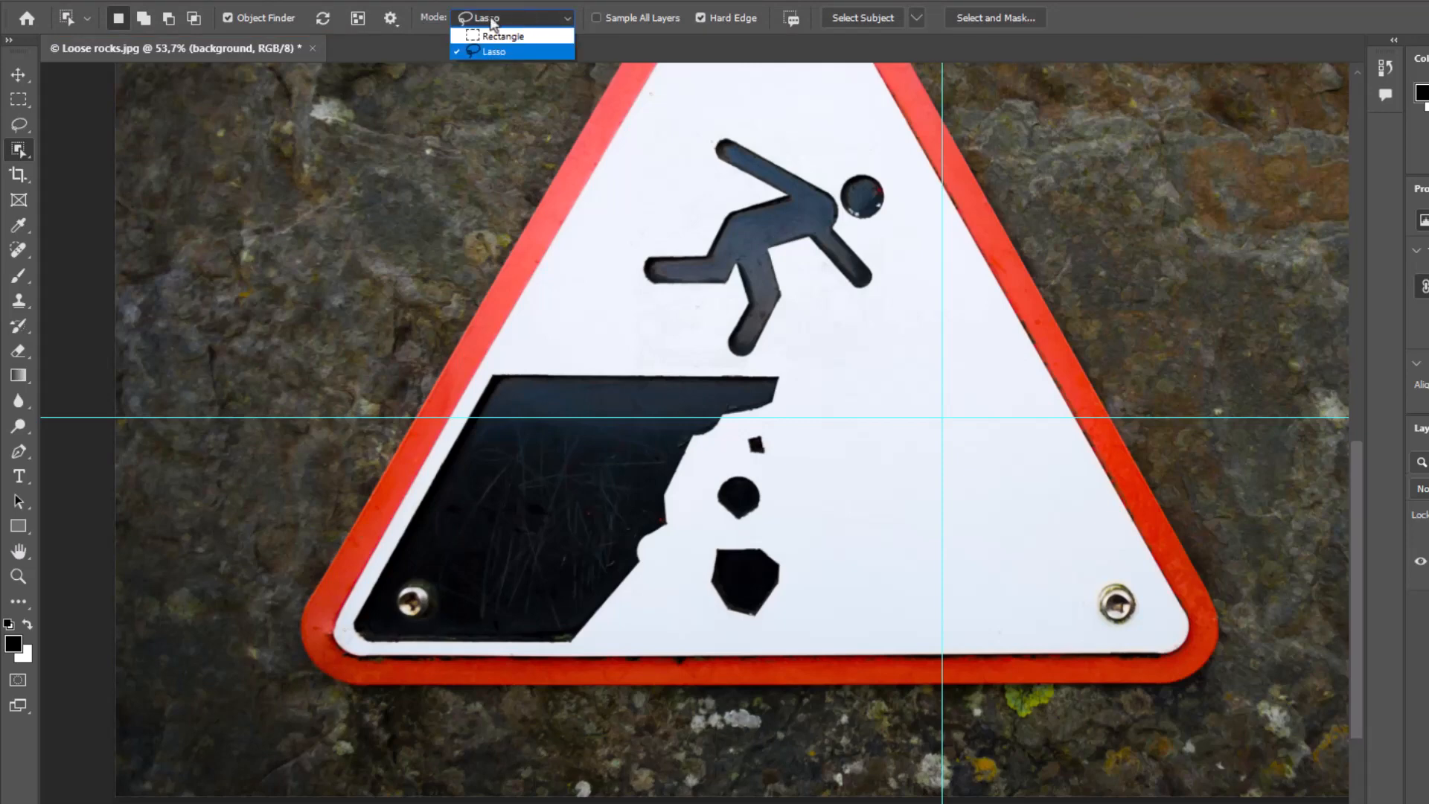
left_click(515, 17)
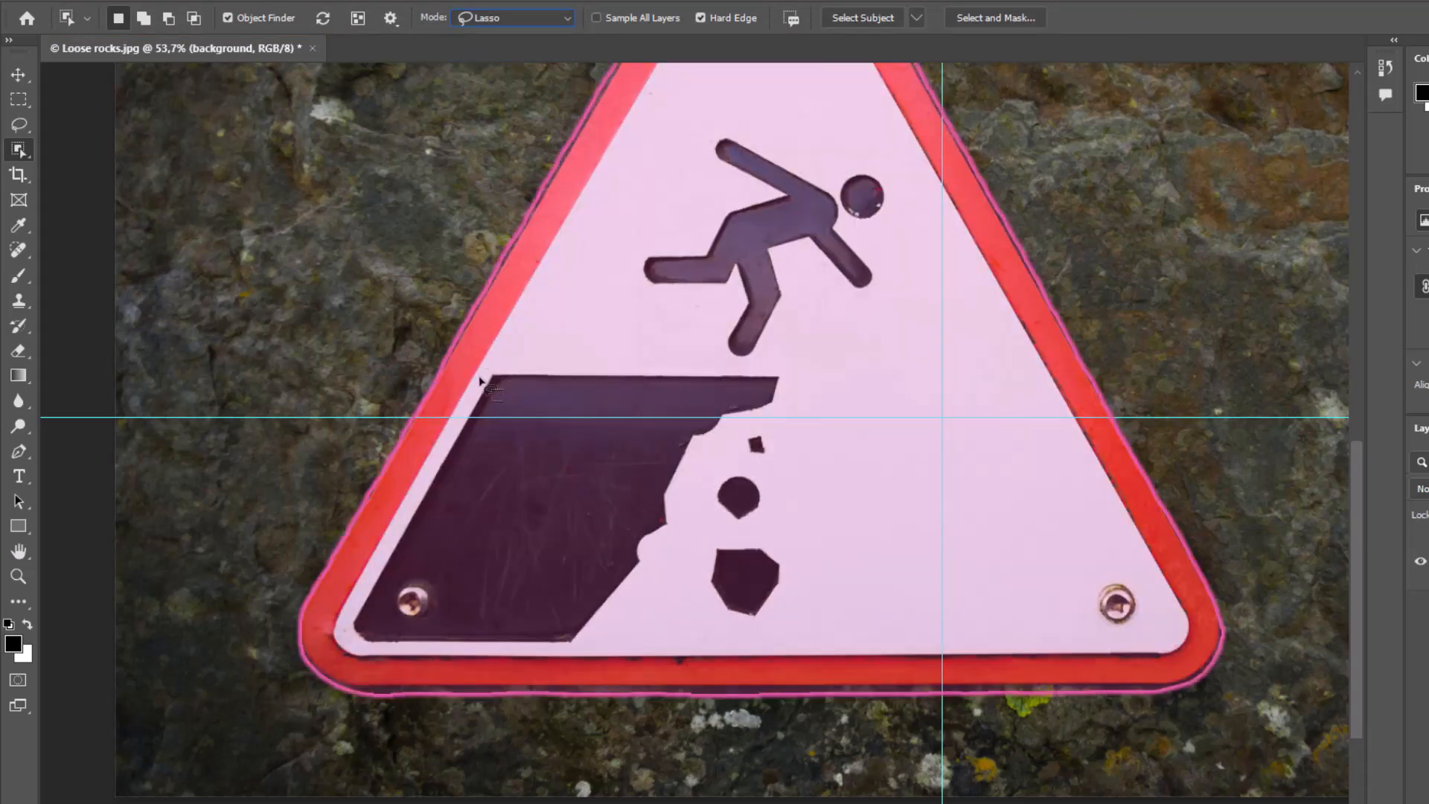
mouse_move(480, 380)
left_mouse_down()
mouse_move(548, 360)
mouse_move(786, 375)
mouse_move(792, 399)
mouse_move(775, 416)
mouse_move(739, 427)
mouse_move(670, 496)
mouse_move(680, 522)
mouse_move(655, 550)
mouse_move(656, 576)
mouse_move(588, 646)
left_mouse_up()
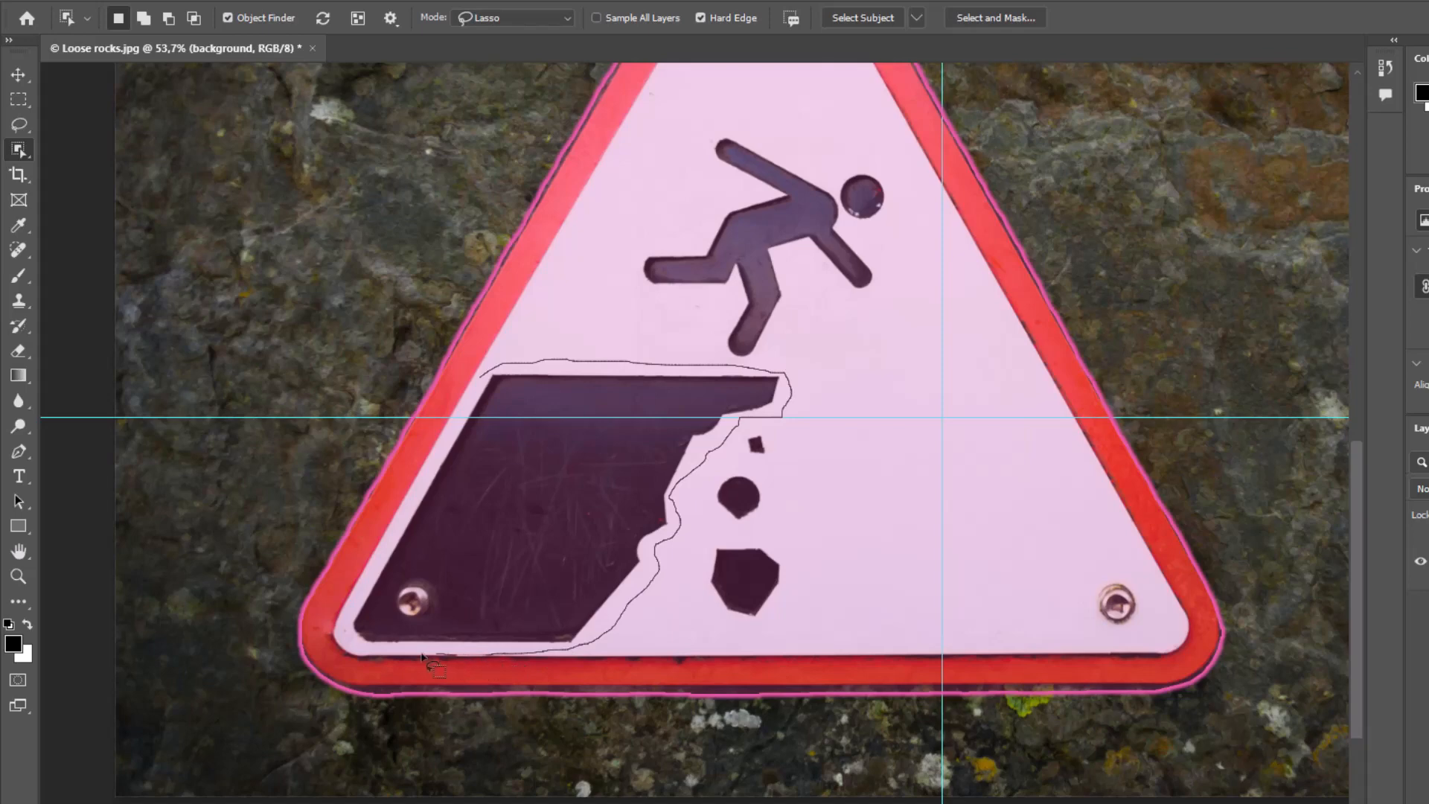
mouse_move(357, 647)
left_mouse_down()
mouse_move(351, 605)
mouse_move(485, 375)
left_mouse_up()
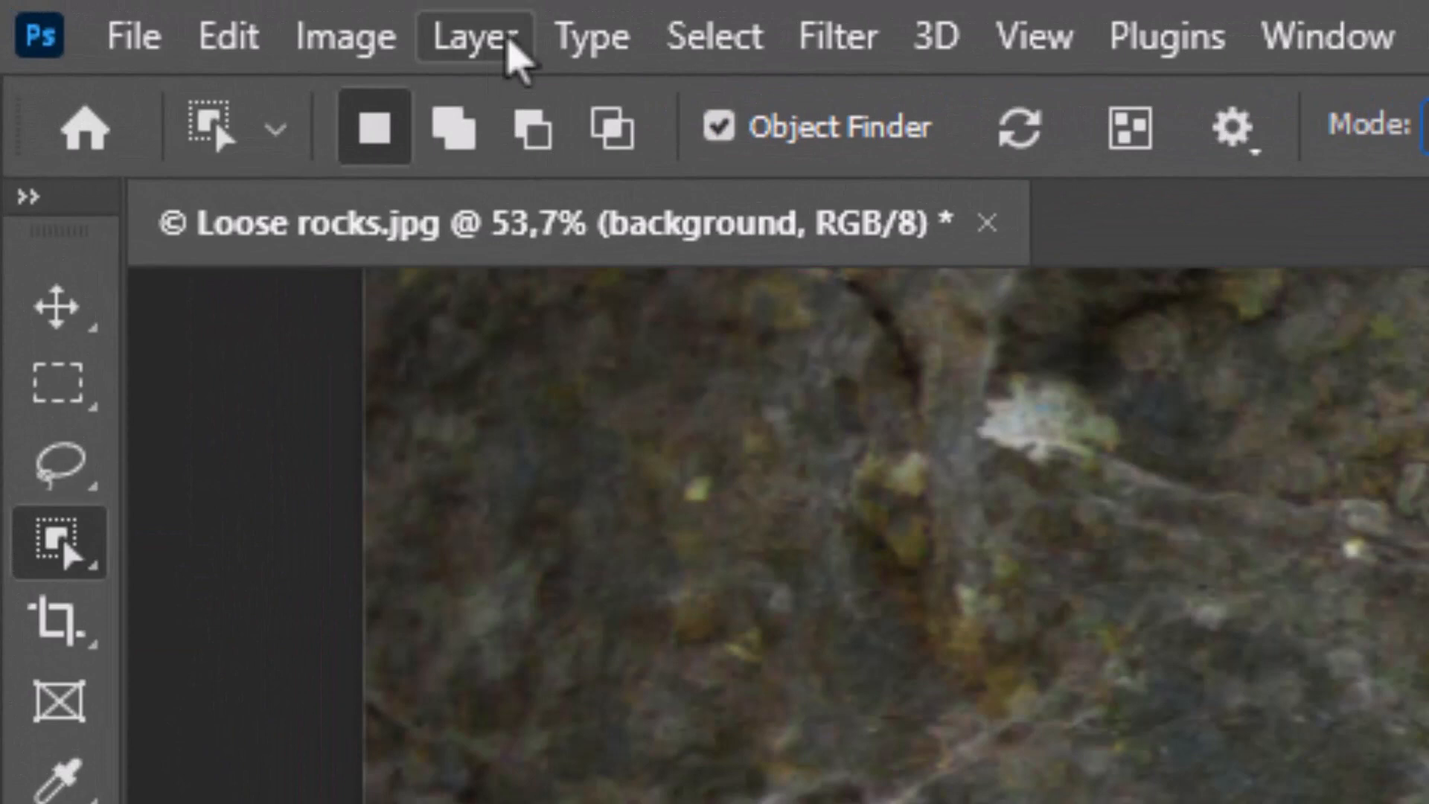
Step: Copy the selected black cliff to a new layer with Layer Via Copy
left_click(510, 43)
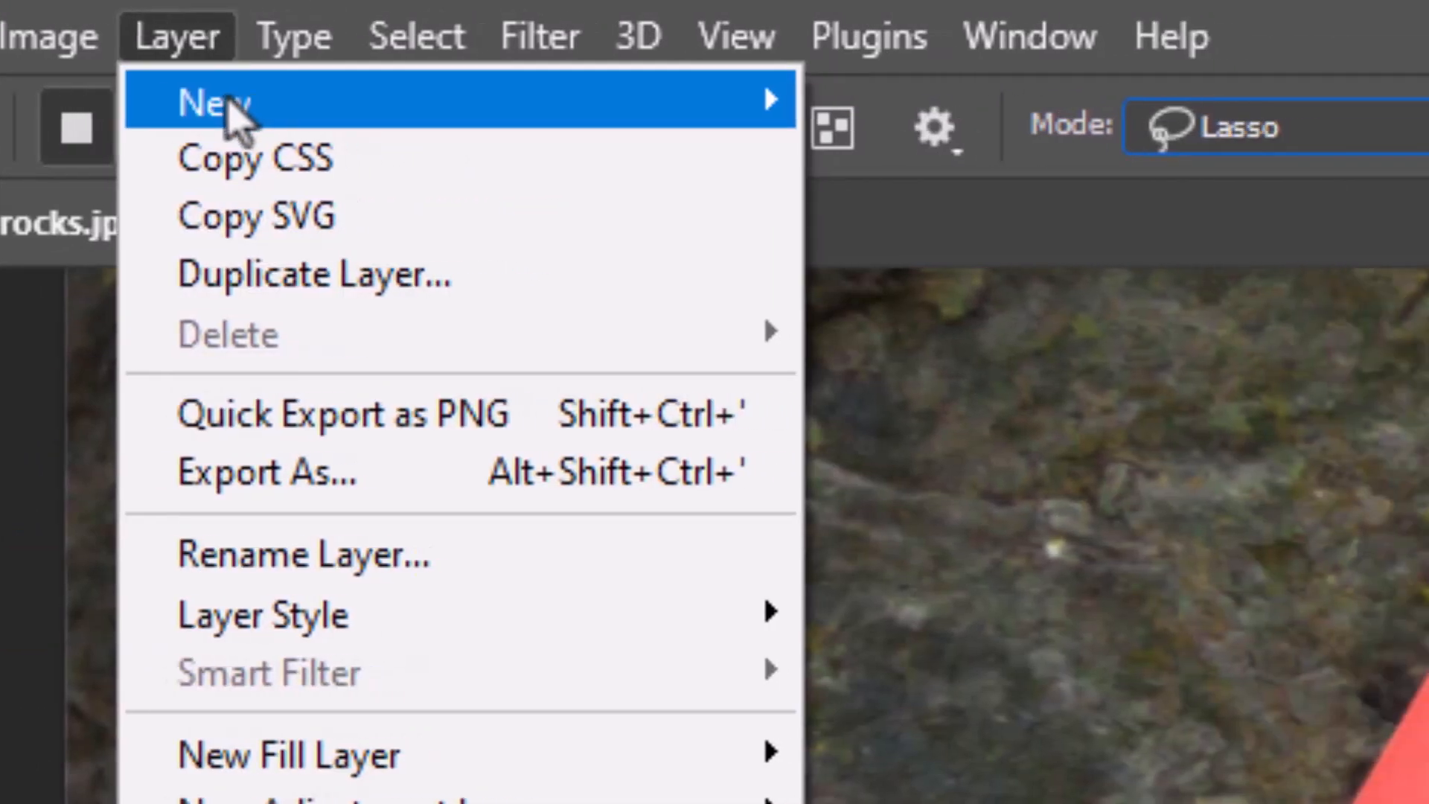
mouse_move(524, 104)
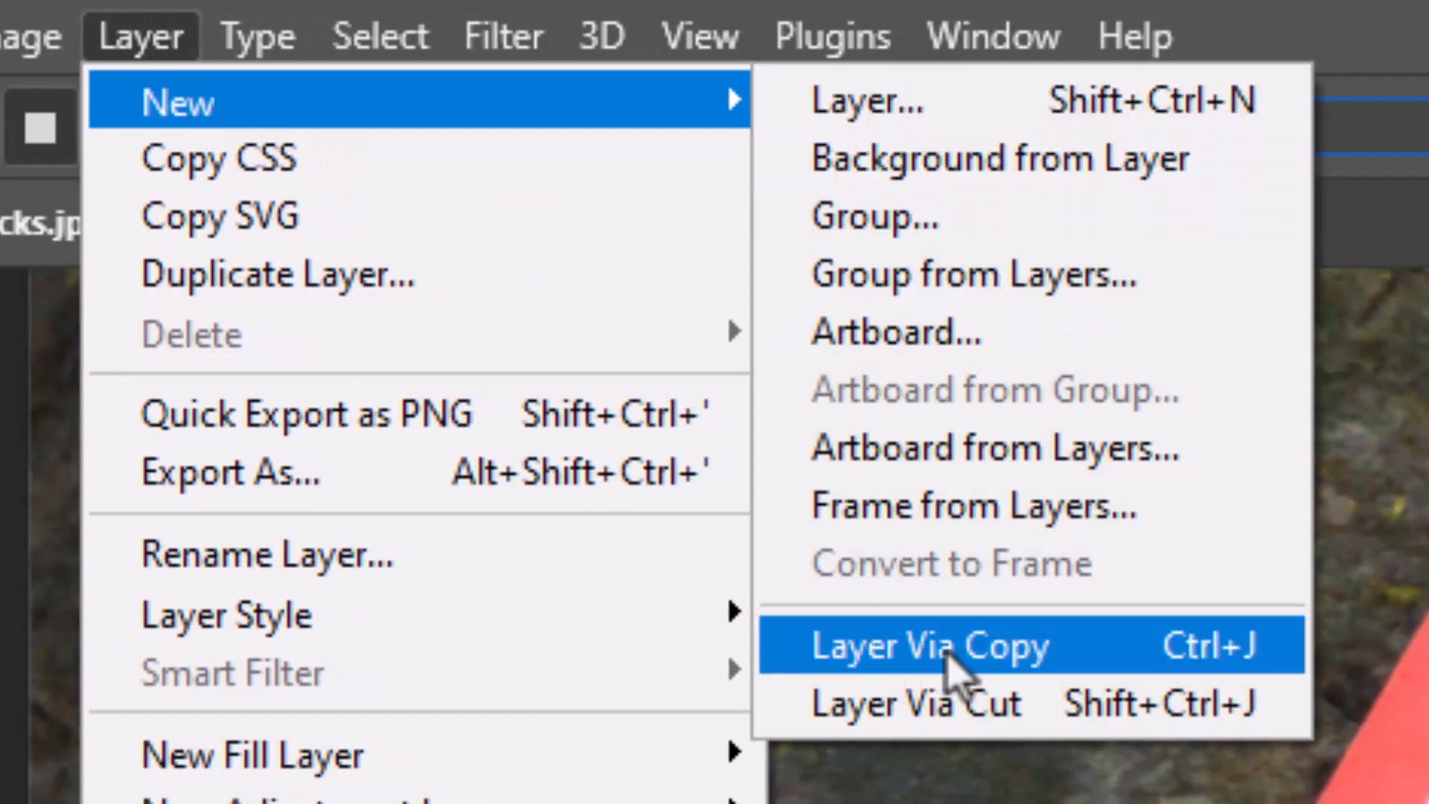
left_click(1214, 665)
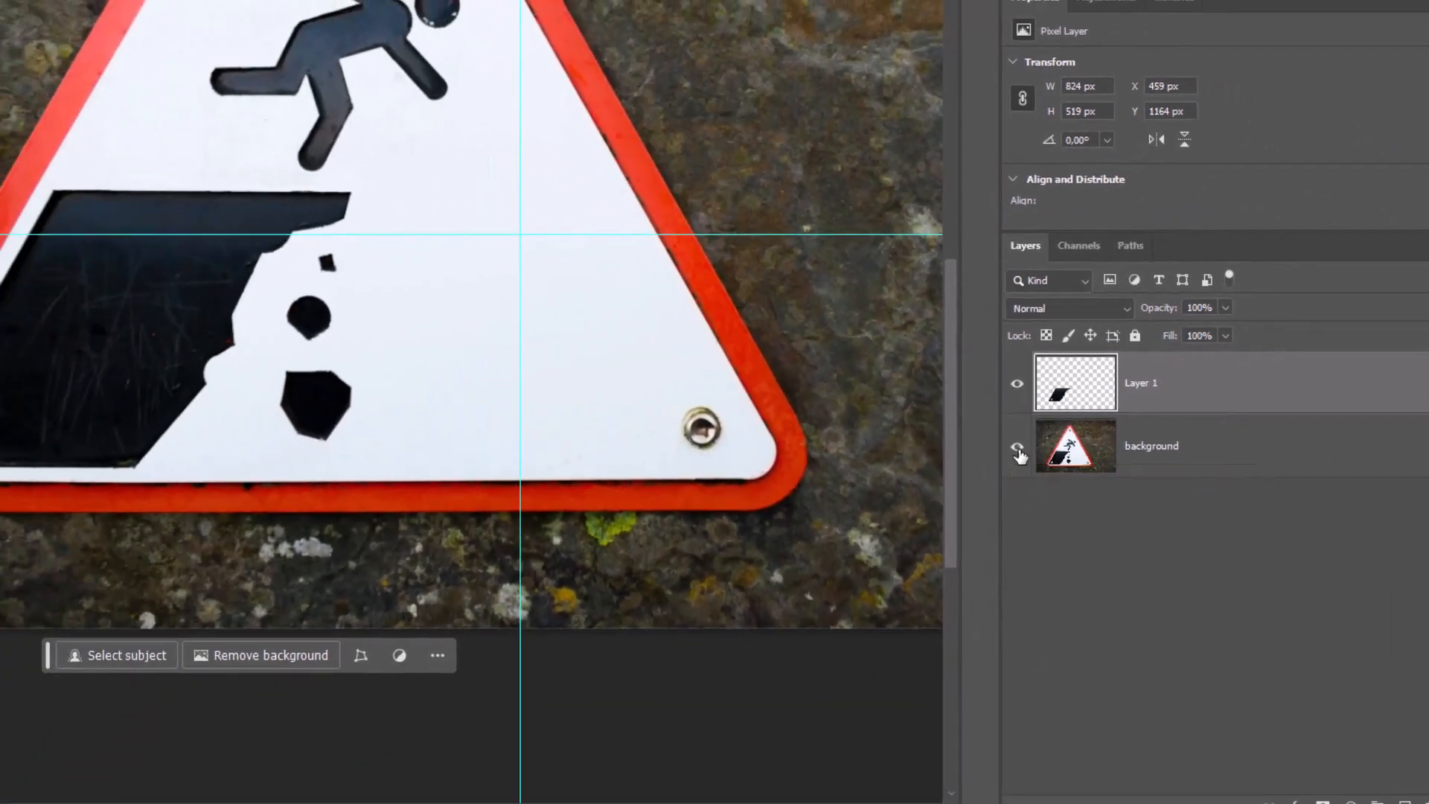
Step: Hide and show the background layer to check the isolated cliff on its own layer
left_click(804, 582)
left_click(1020, 451)
left_click(1020, 450)
left_click(1018, 450)
left_click(1019, 449)
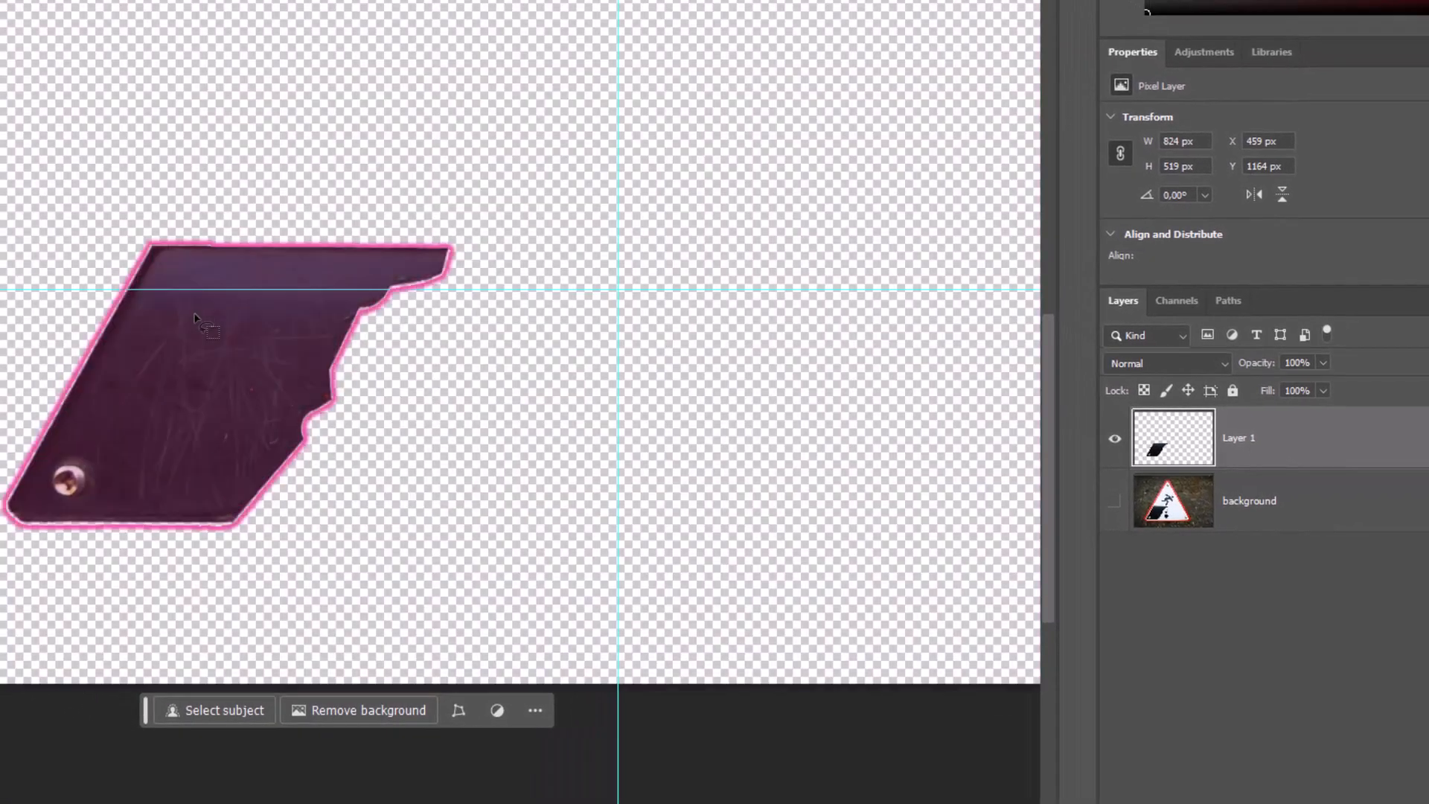
left_click(1115, 501)
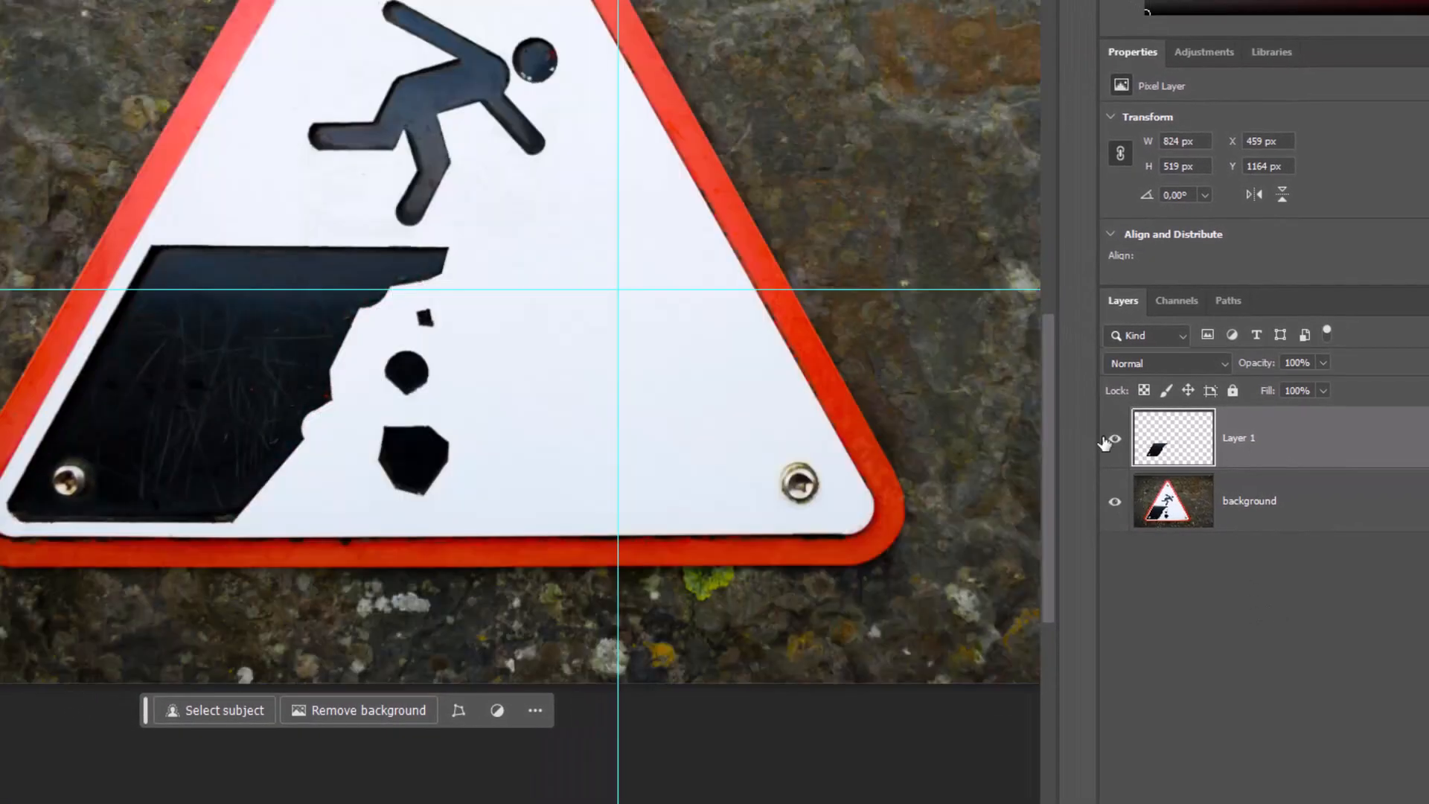
Step: Rename the isolated cliff's layer as copy
double_click(1239, 438)
type("copy")
key("Return")
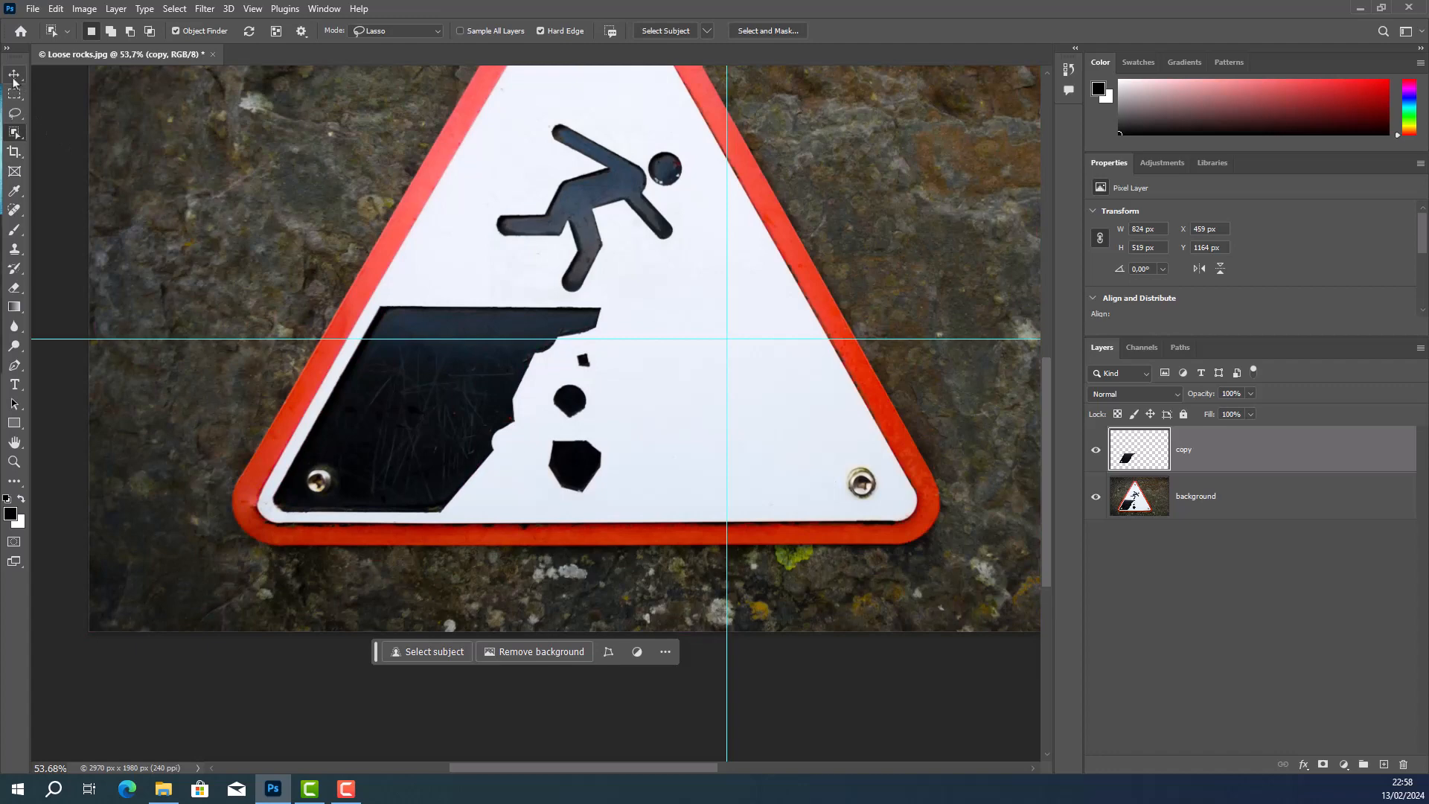
Step: Move the duplicated cliff towards the right side of the sign, to X 1074 px, Y 1159 px
left_click(13, 75)
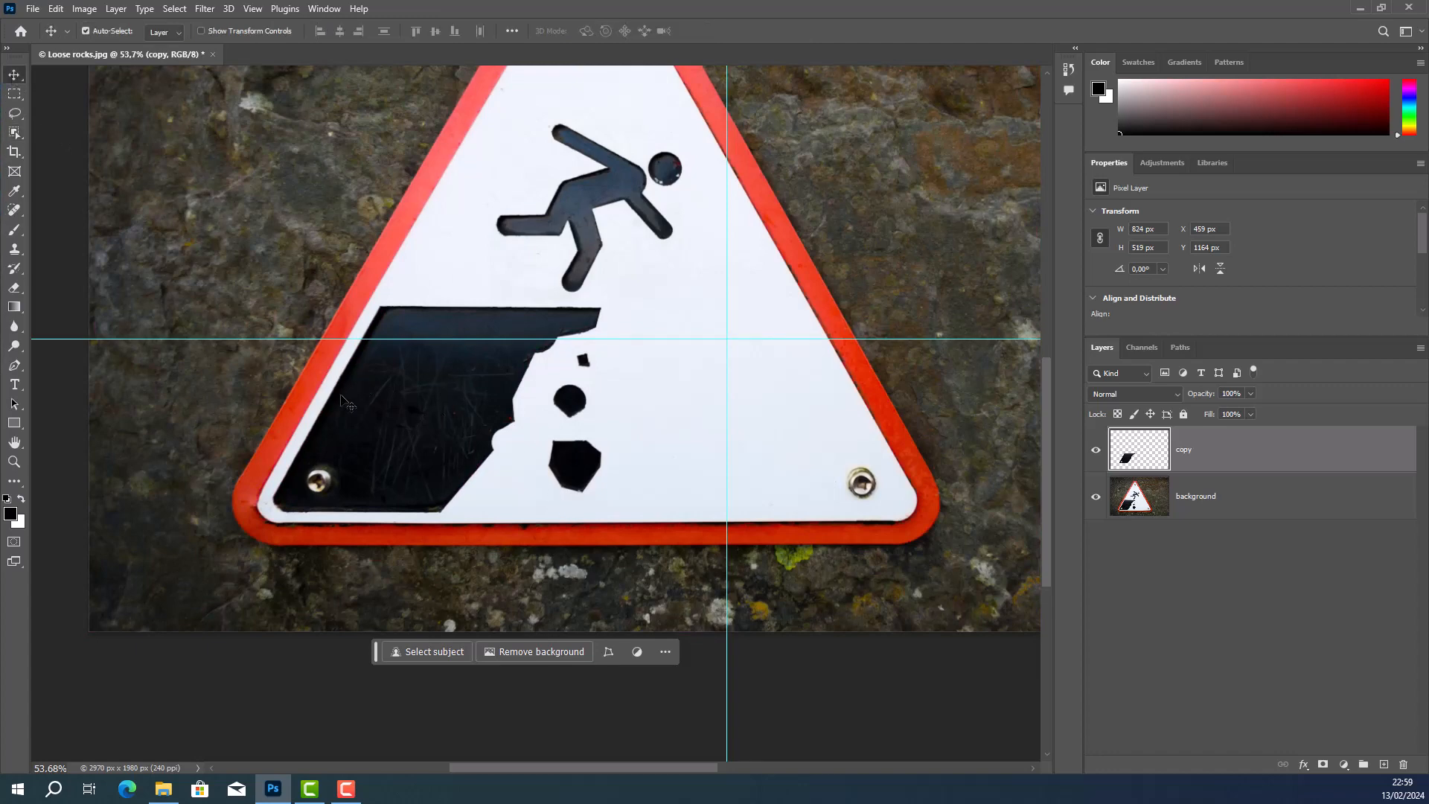
left_click_drag(408, 388, 541, 388)
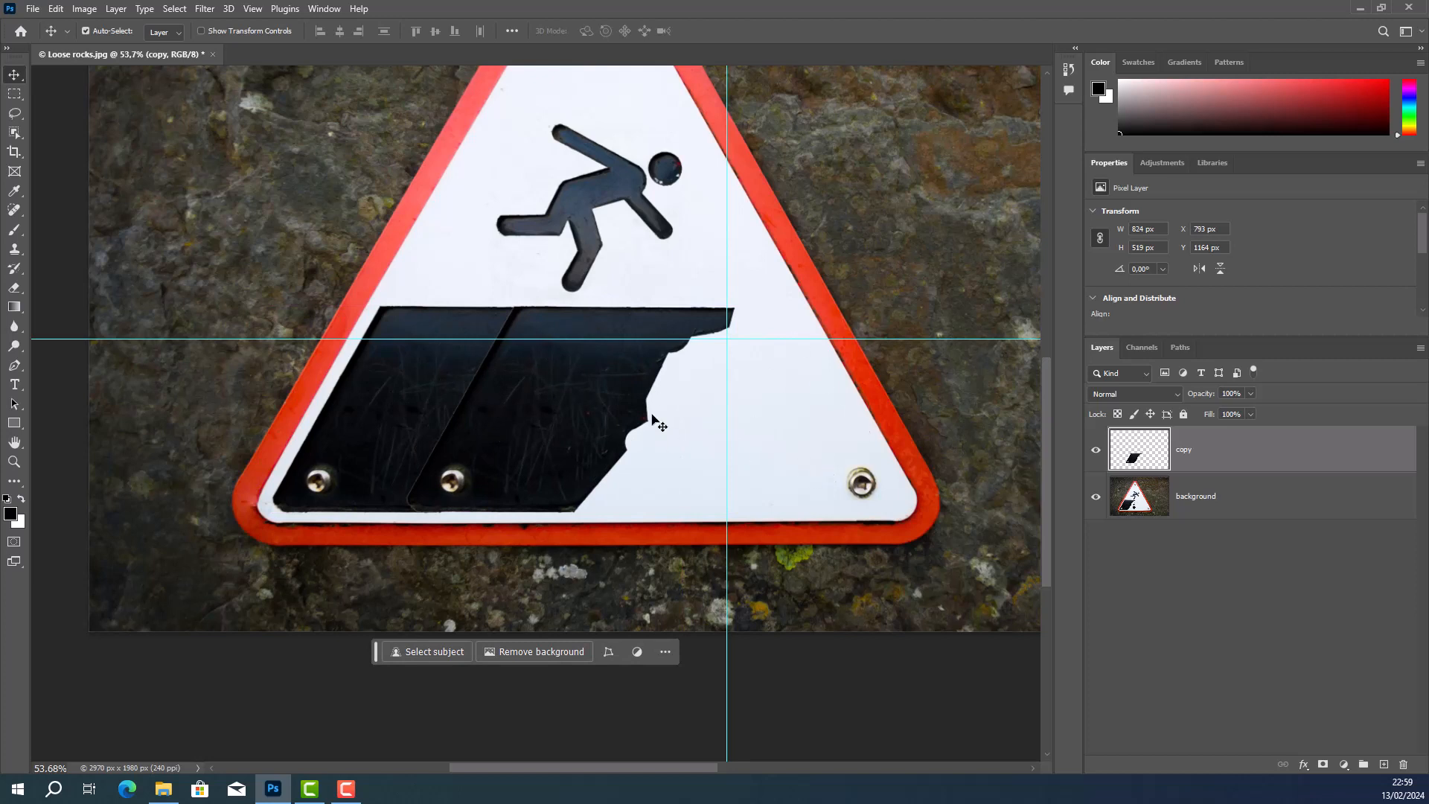
left_click_drag(530, 408, 640, 396)
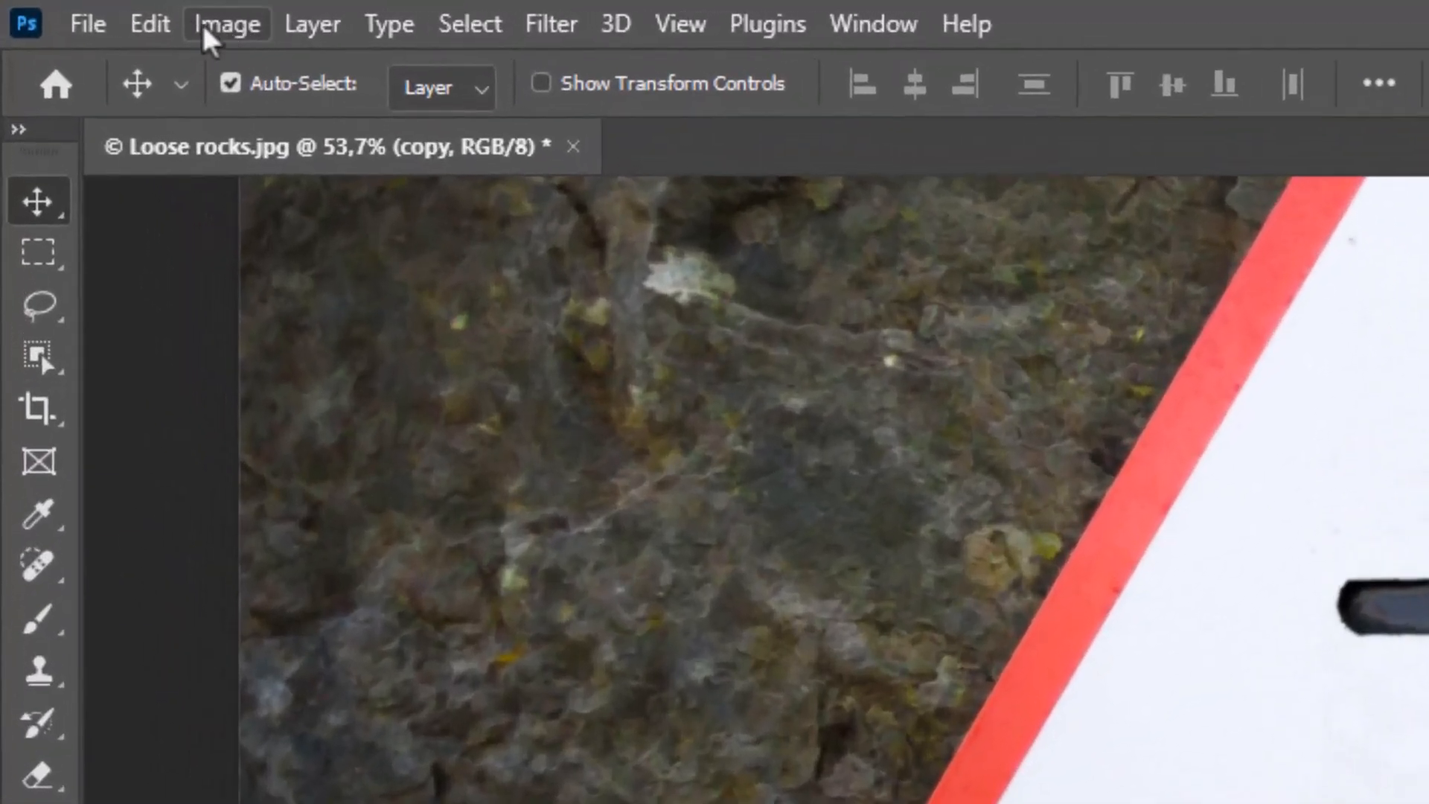
Step: Try flipping the duplicated cliff horizontally, and undo the flip
left_click(149, 25)
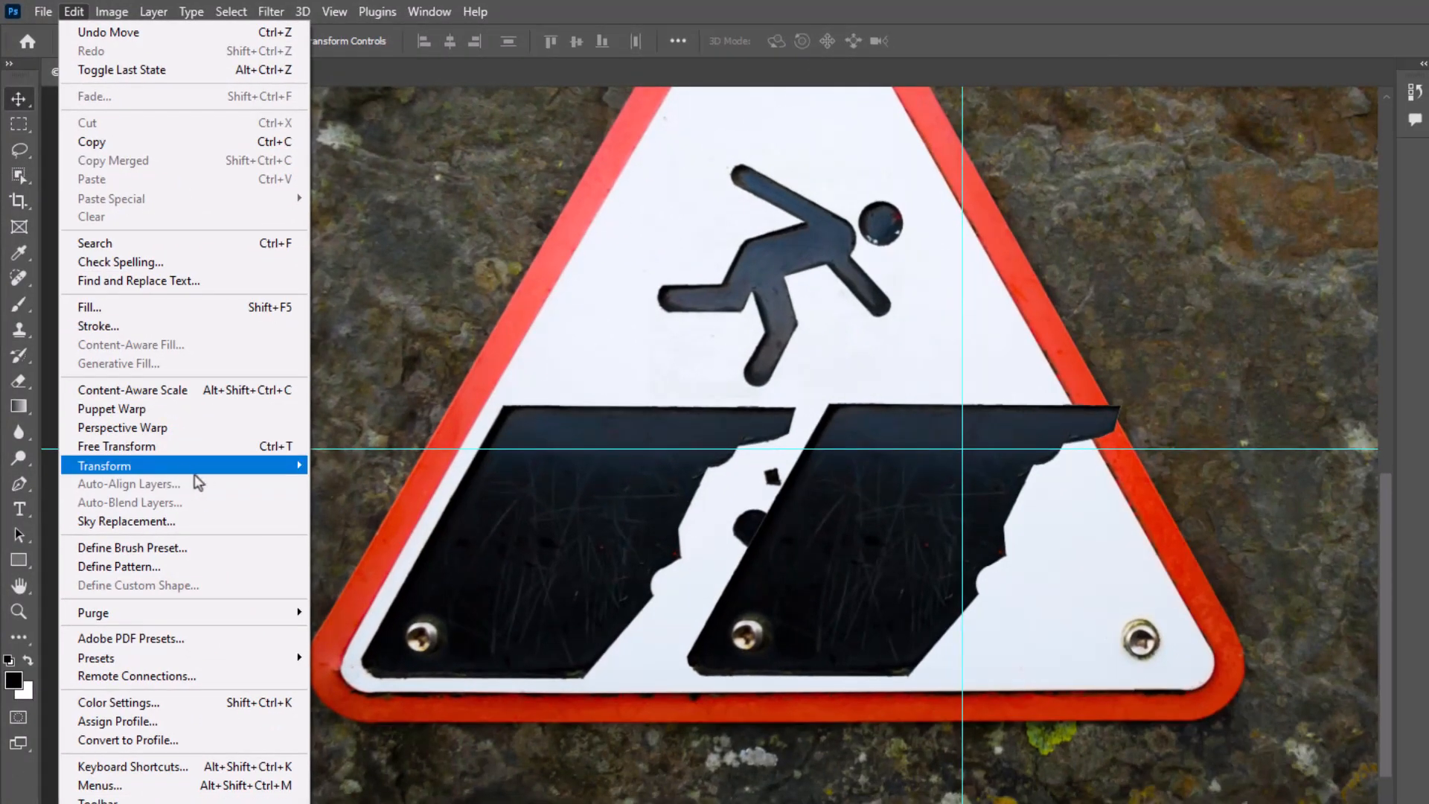
mouse_move(199, 473)
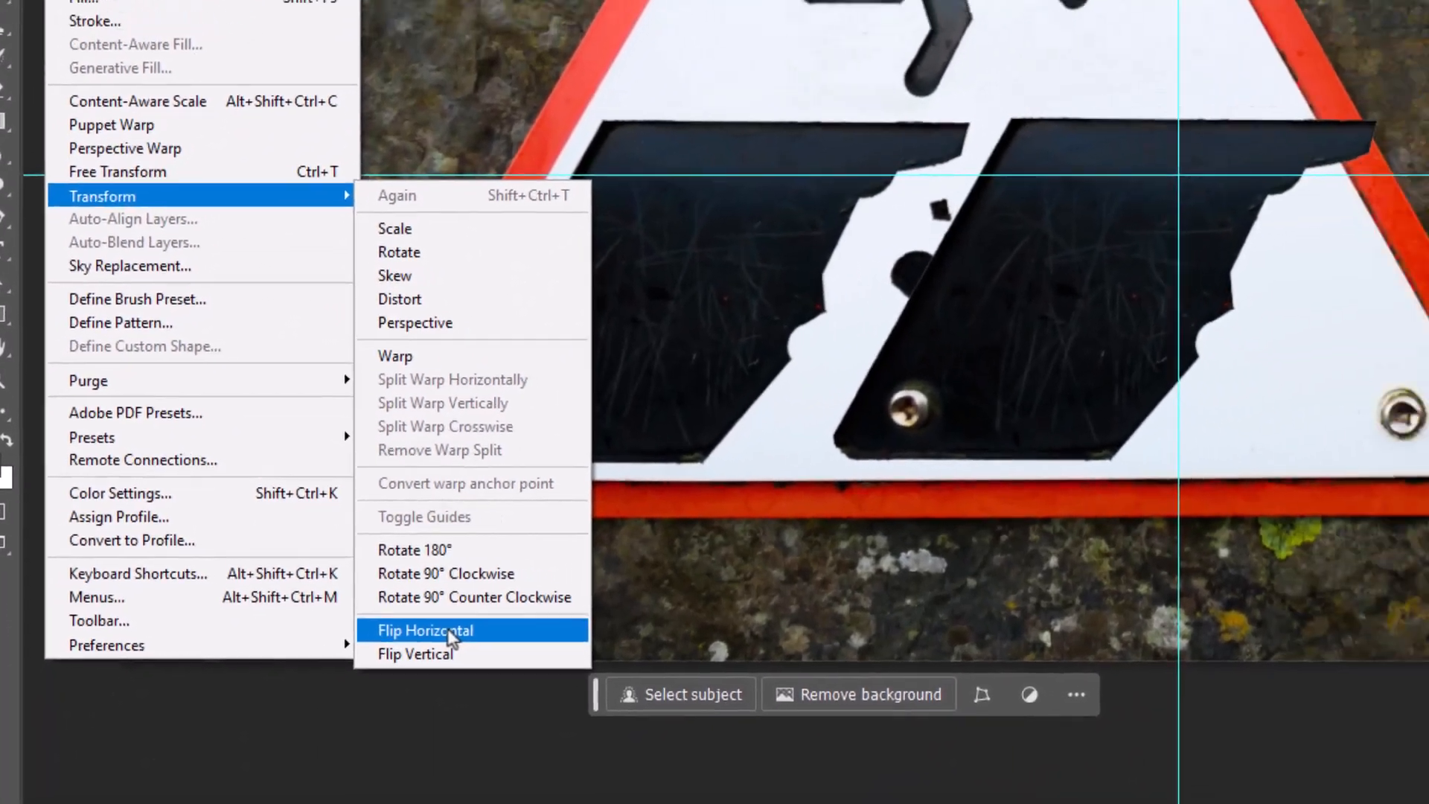
left_click(449, 633)
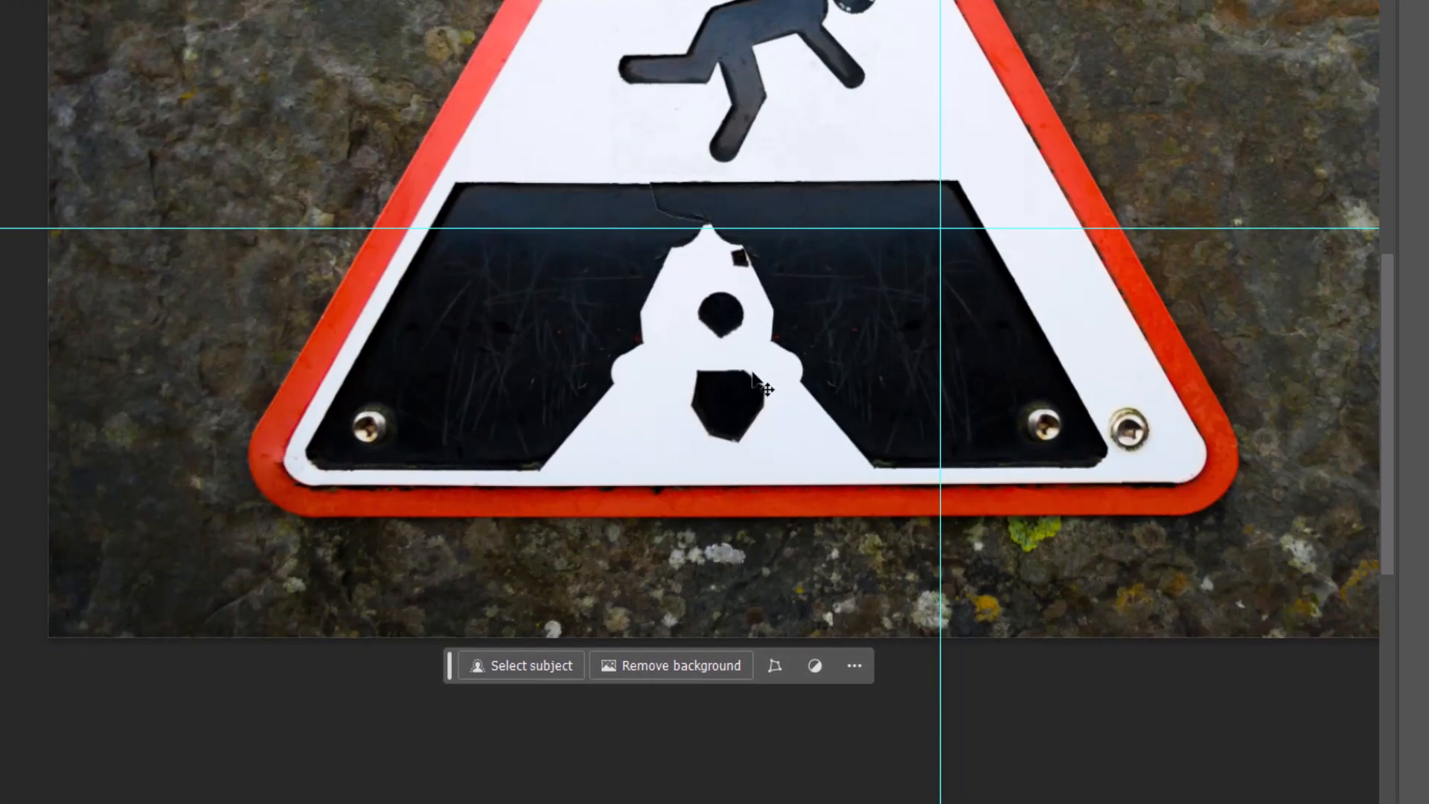
left_click(8, 0)
left_click(44, 0)
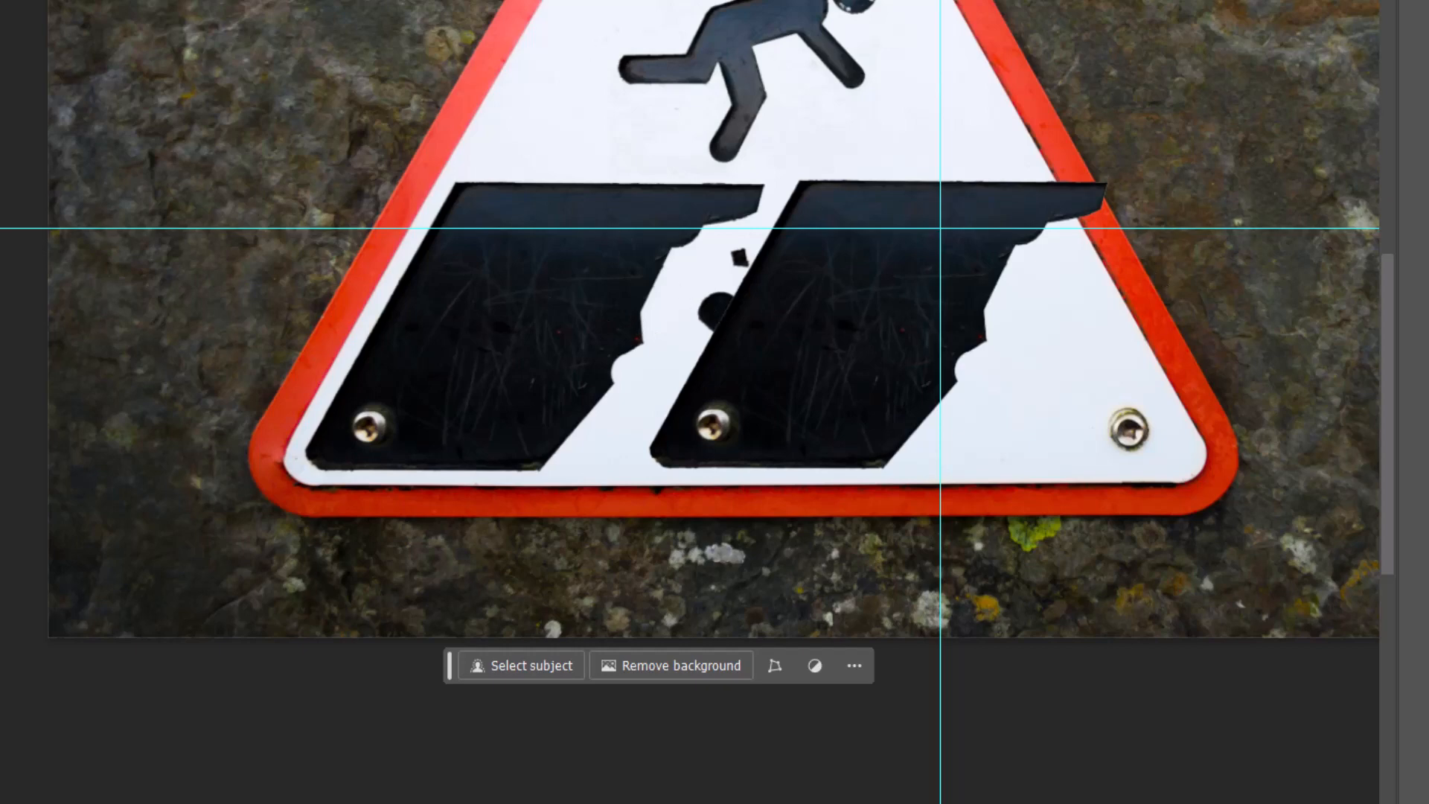
Step: Flip the duplicated cliff horizontally with the Transform command
left_click(9, 0)
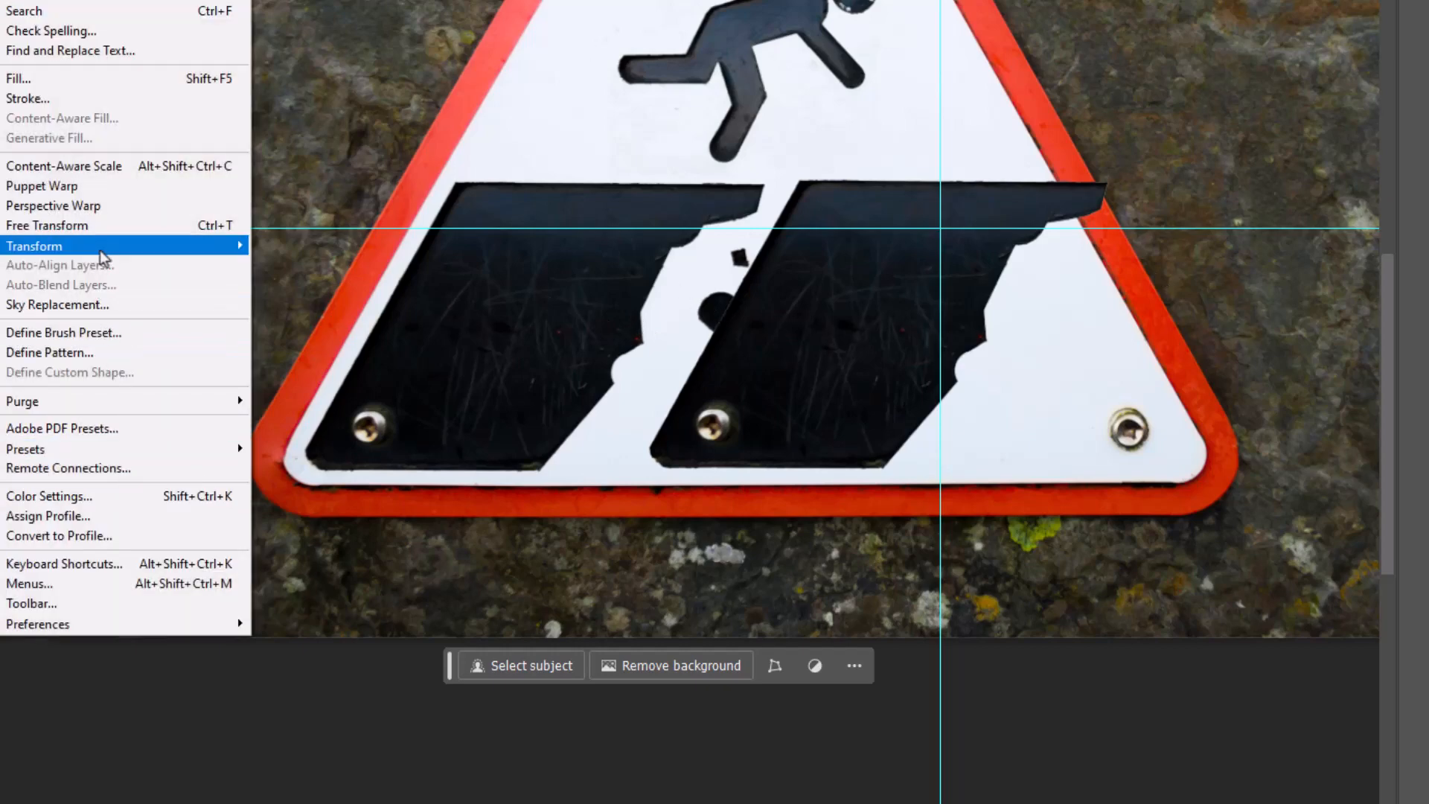
mouse_move(104, 253)
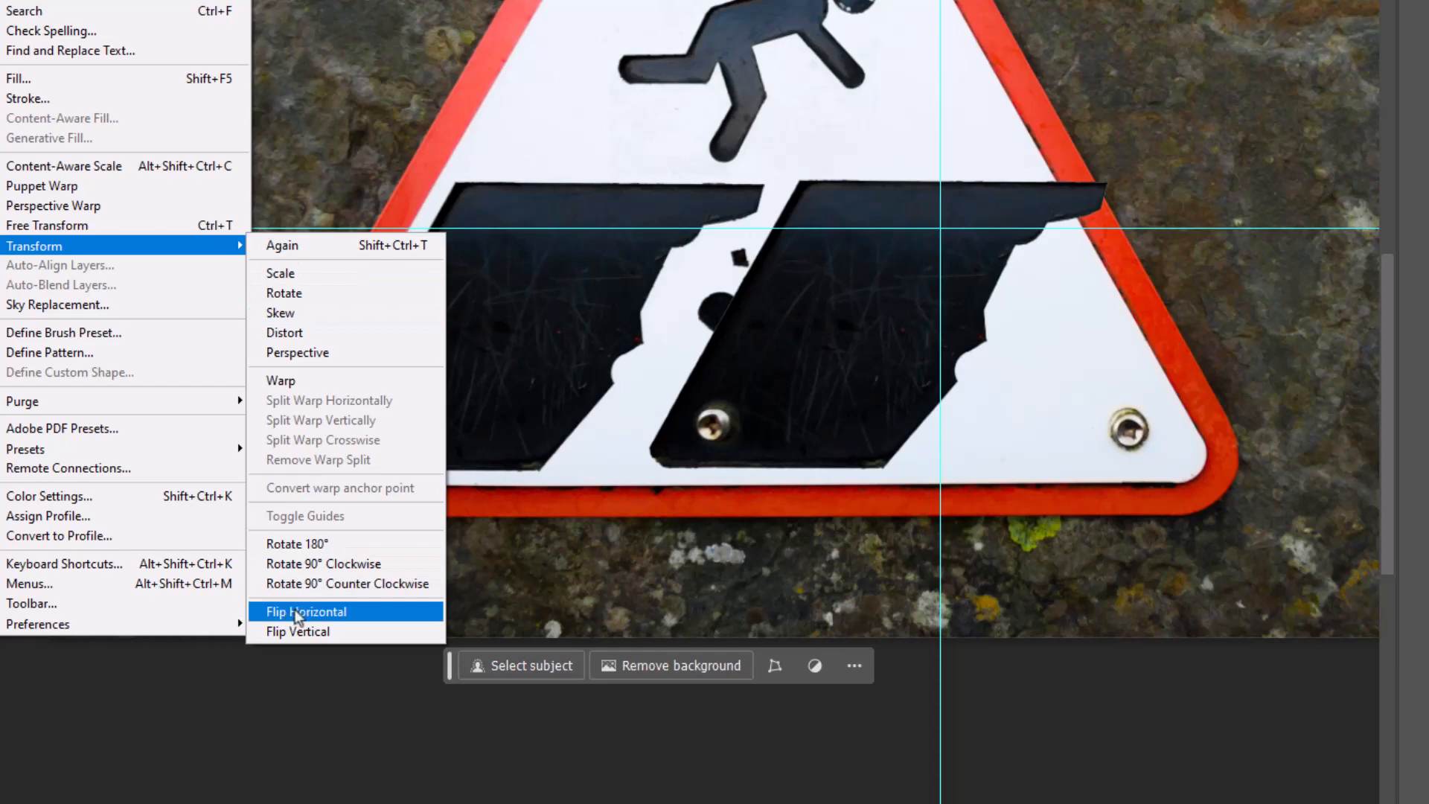
left_click(292, 611)
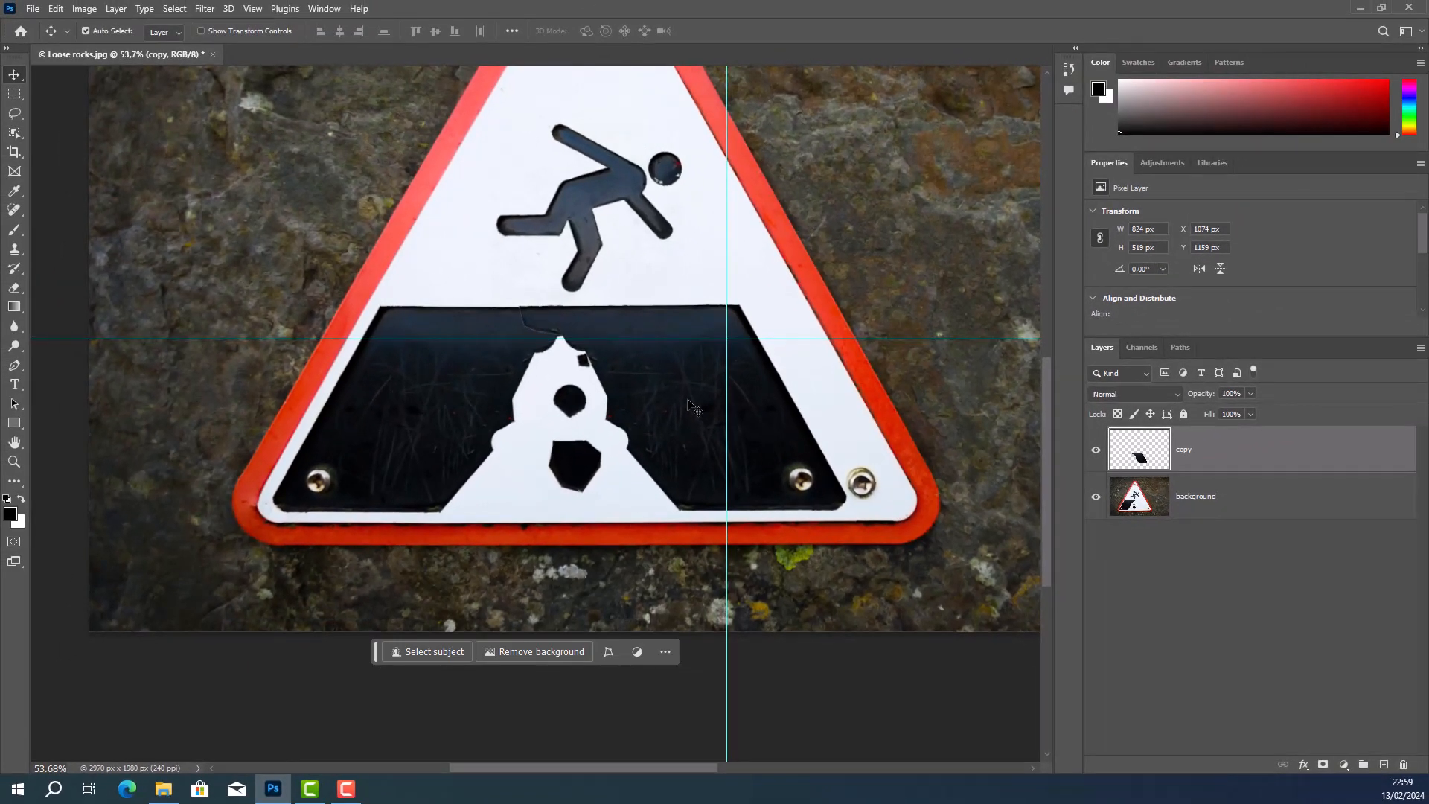
Step: Move the flipped cliff further right to the sign's inner edge, at X 1217 px, Y 1159 px
key("Right")
key("Right")
key("Right")
key("Right")
key("Right")
key("Right")
key("Right")
key("Right")
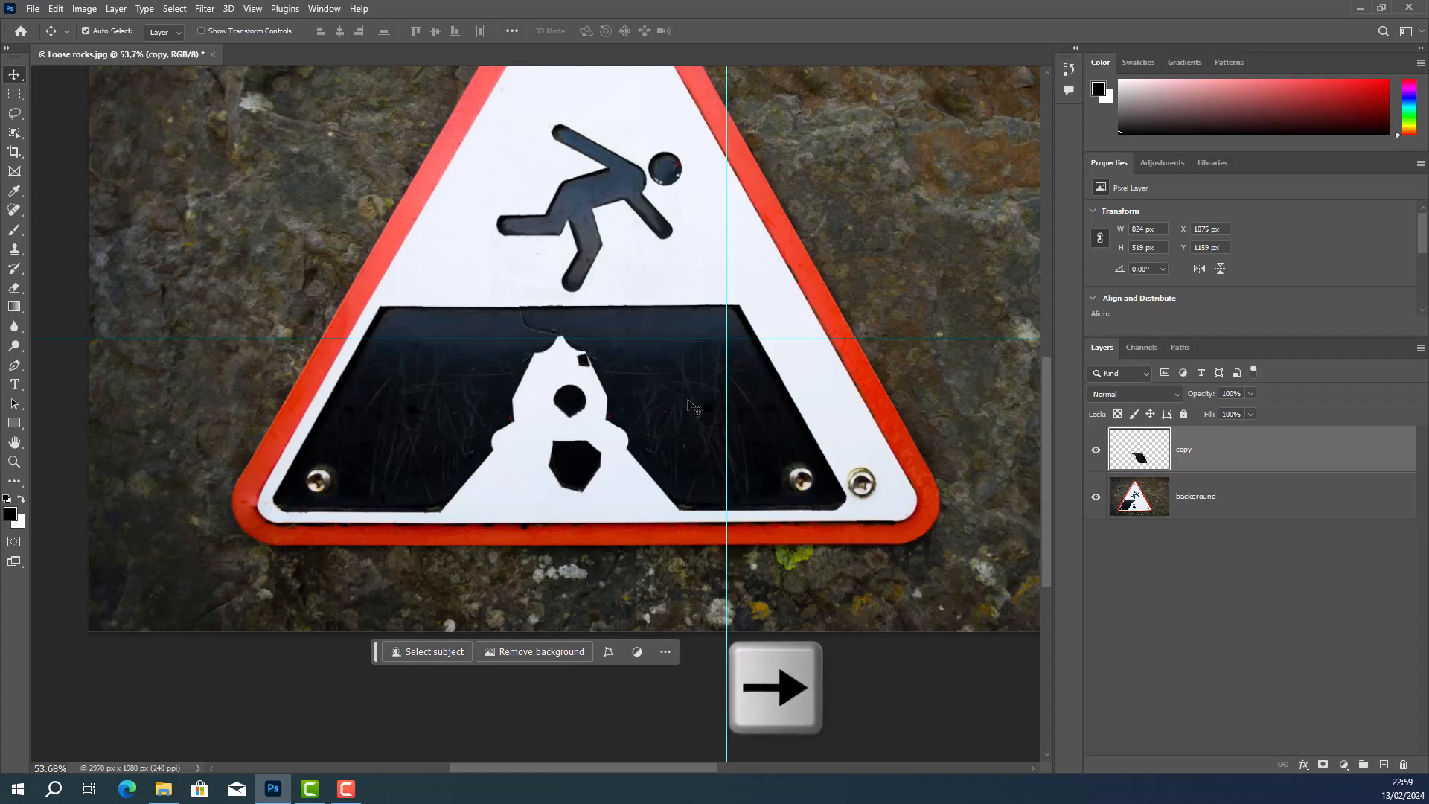
key("Right")
key("Right")
key("Right")
key("Right")
key("Right")
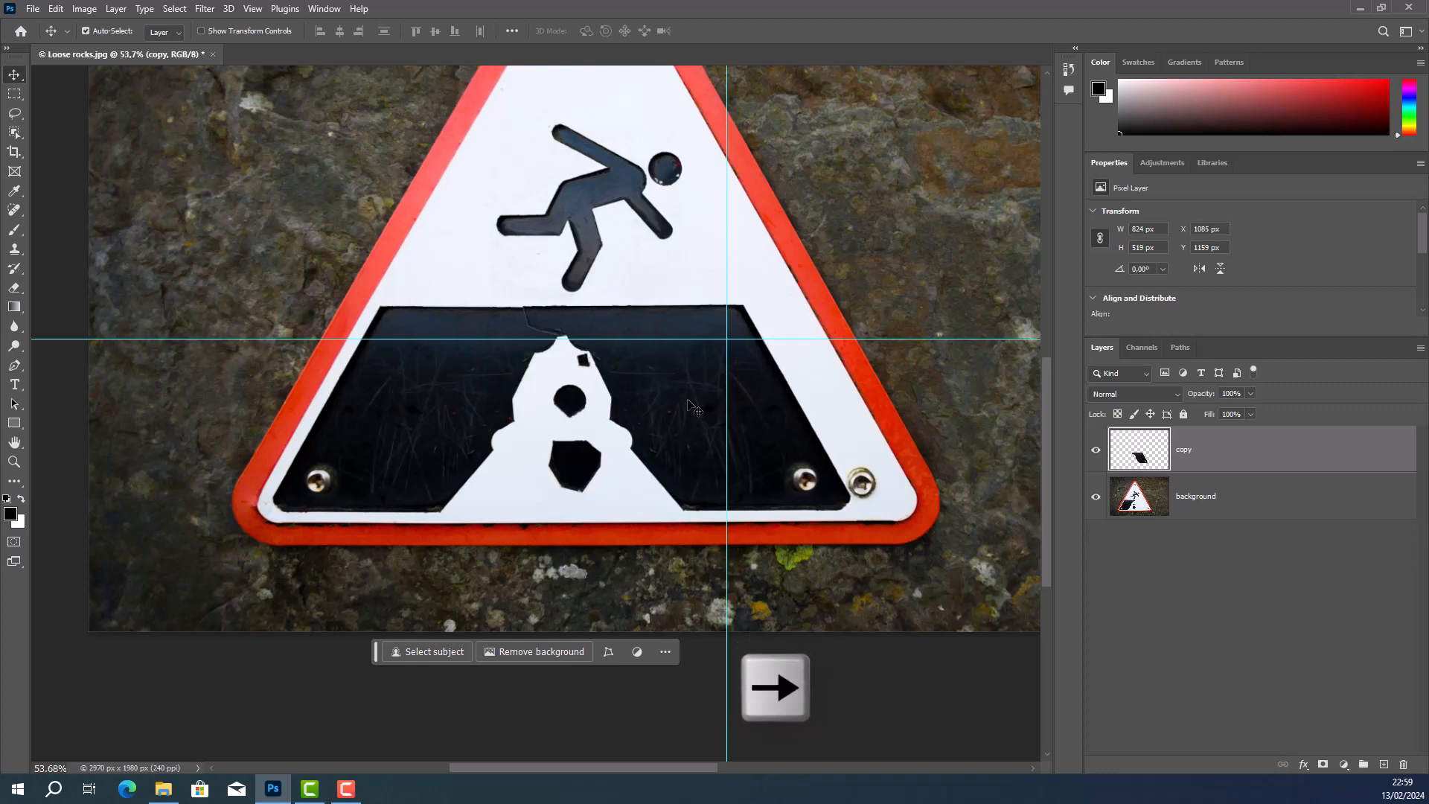
left_click_drag(701, 408, 744, 403)
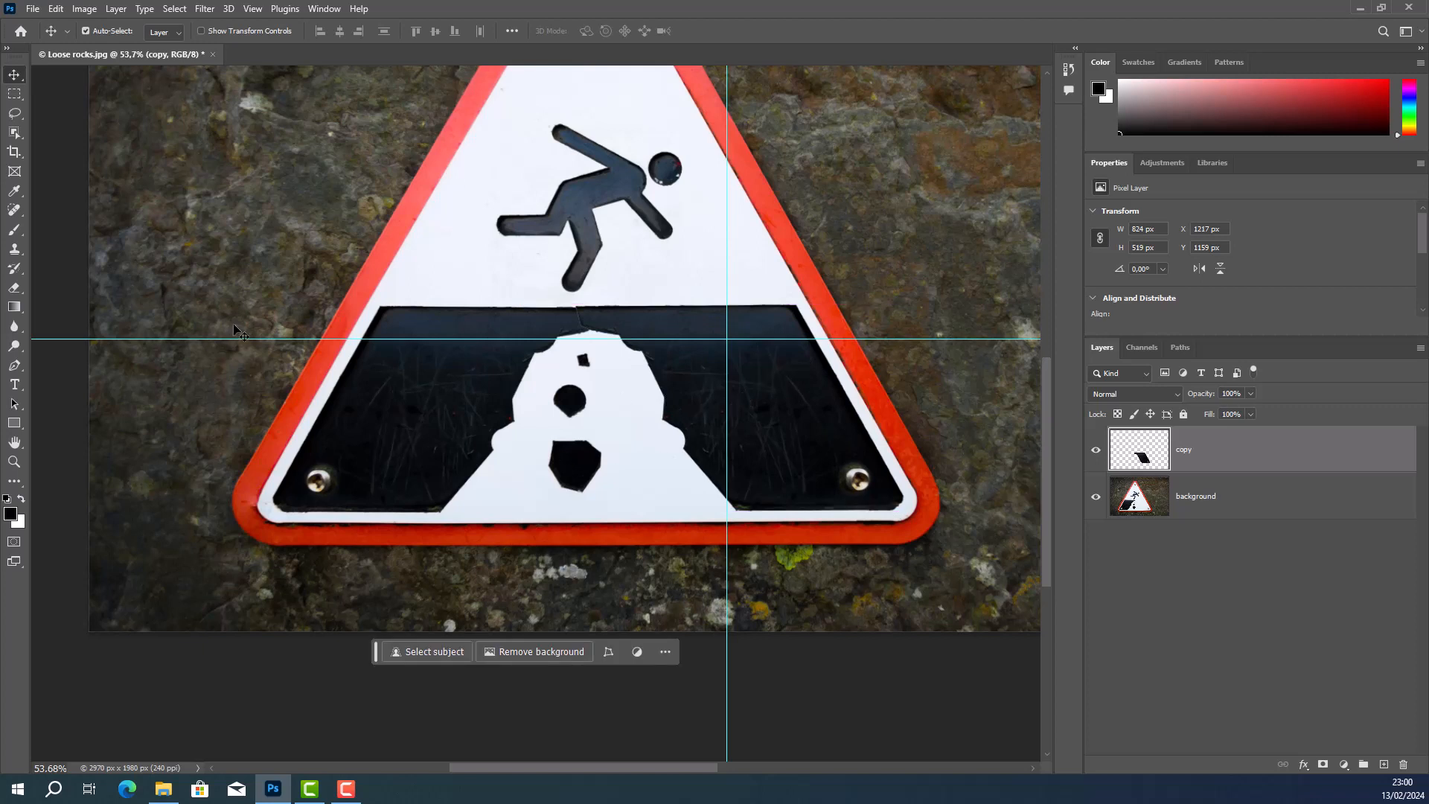
Step: Nudge the flipped cliff back and forth horizontally and settle it at X 1213 px, Y 1159 px
key("Right")
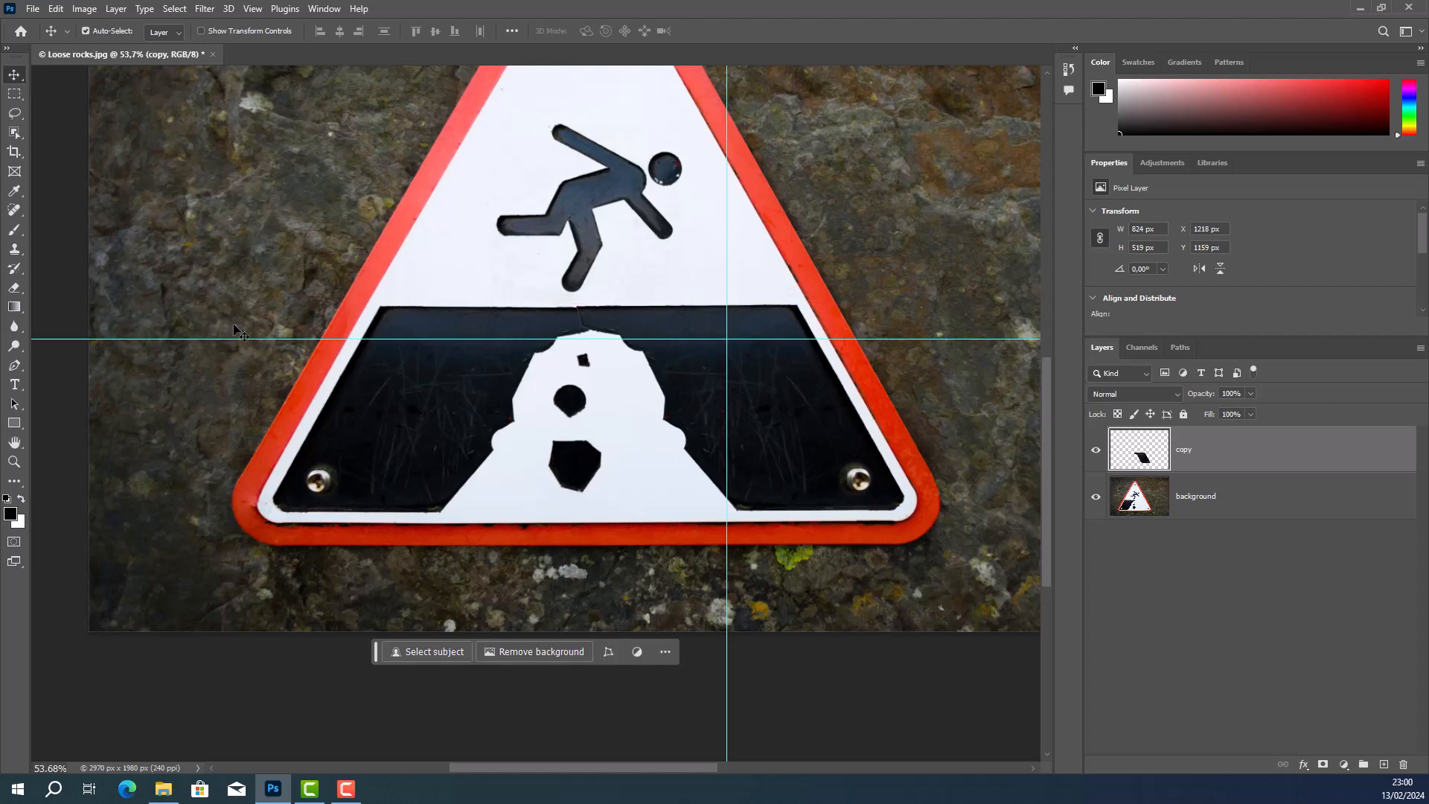
key("Left")
key("Left")
key("Left")
key("Left")
key("Left")
key("Left")
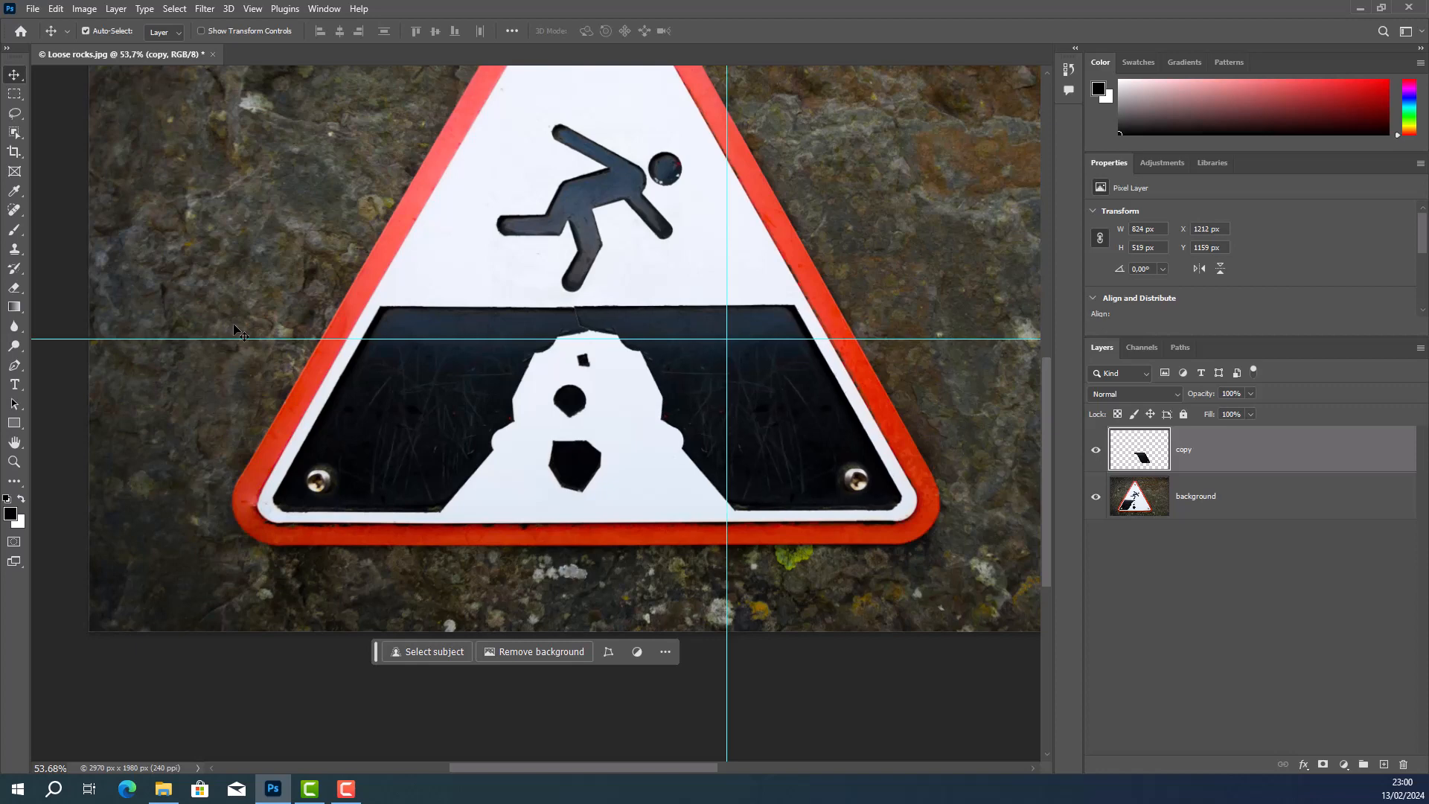
key("Left")
key("Left")
key("Left")
key("Left")
key("Left")
key("Left")
key("Left")
key("Left")
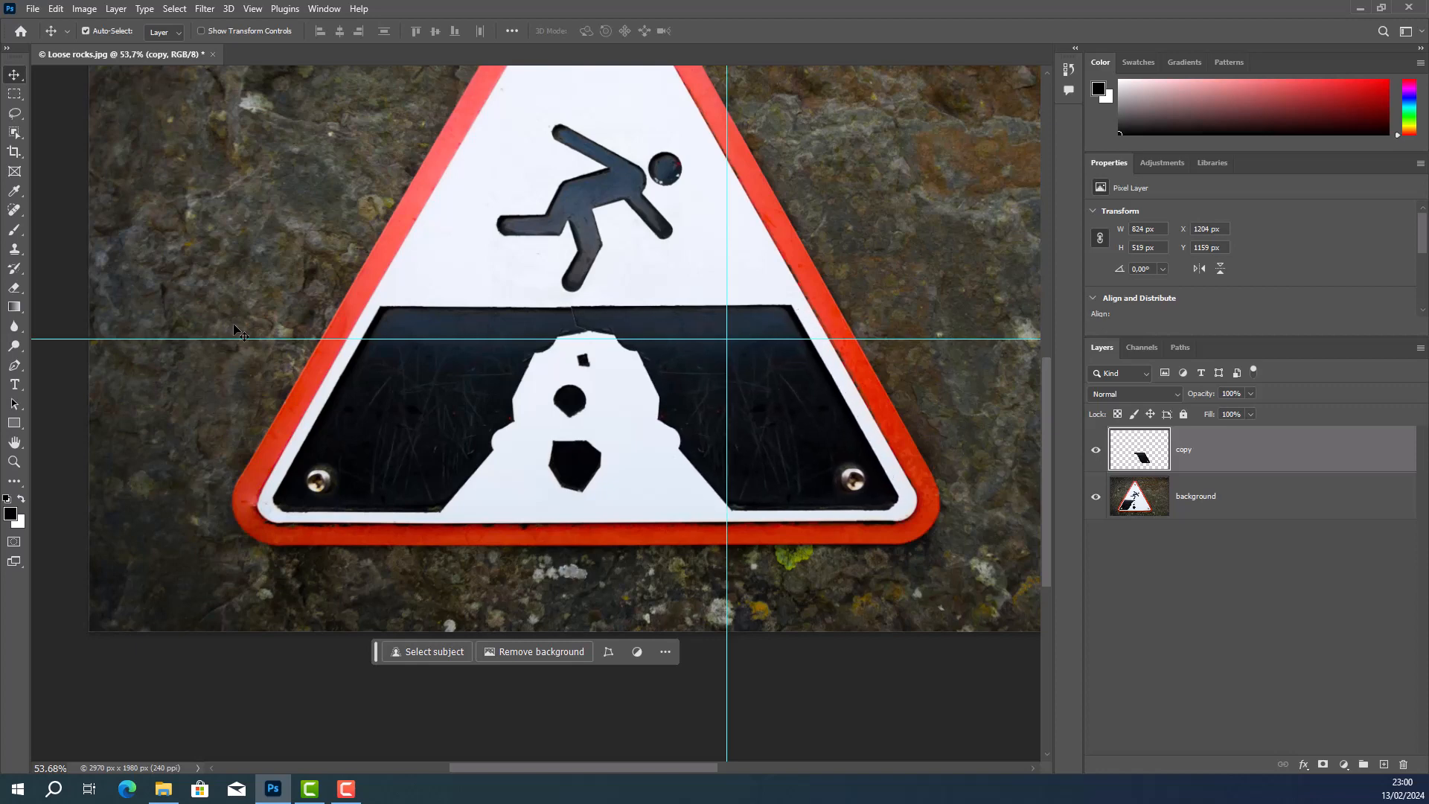
key("Right")
key("Right")
key("Right")
key("Right")
key("Right")
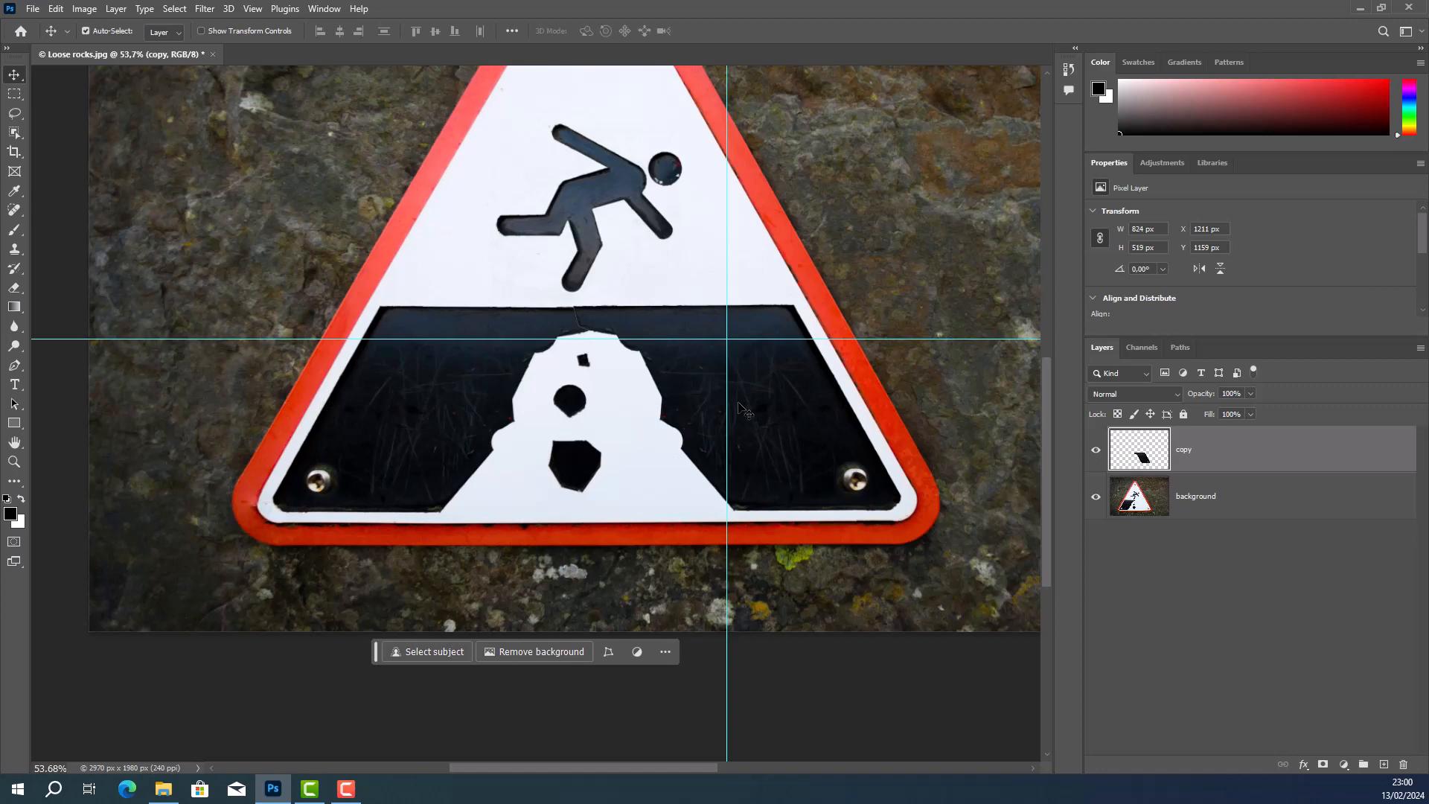
key("Right")
key("Right")
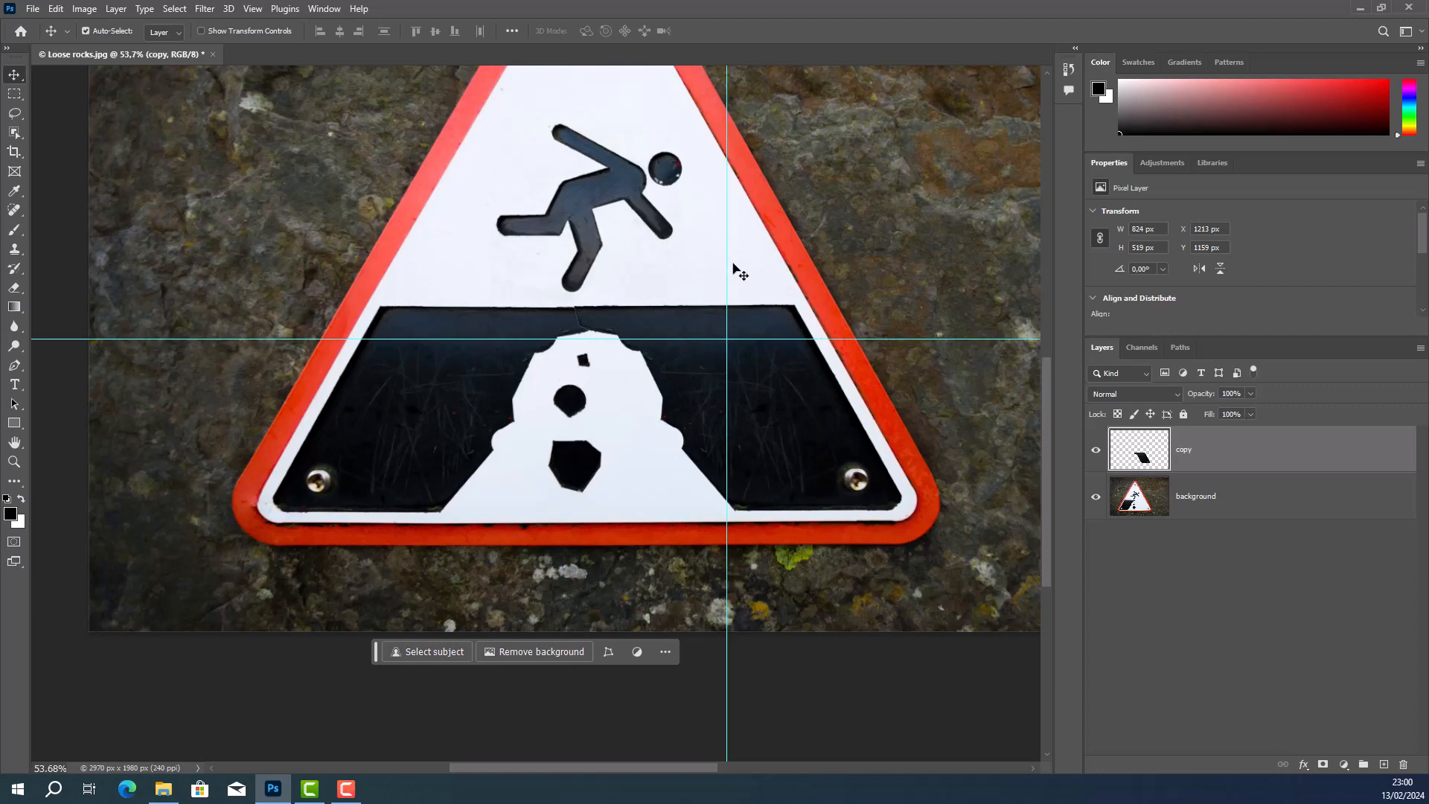
Step: Scale the flipped cliff up proportionally to about 126.7% from its upper inner corner
scroll(706, 406, "up", 1)
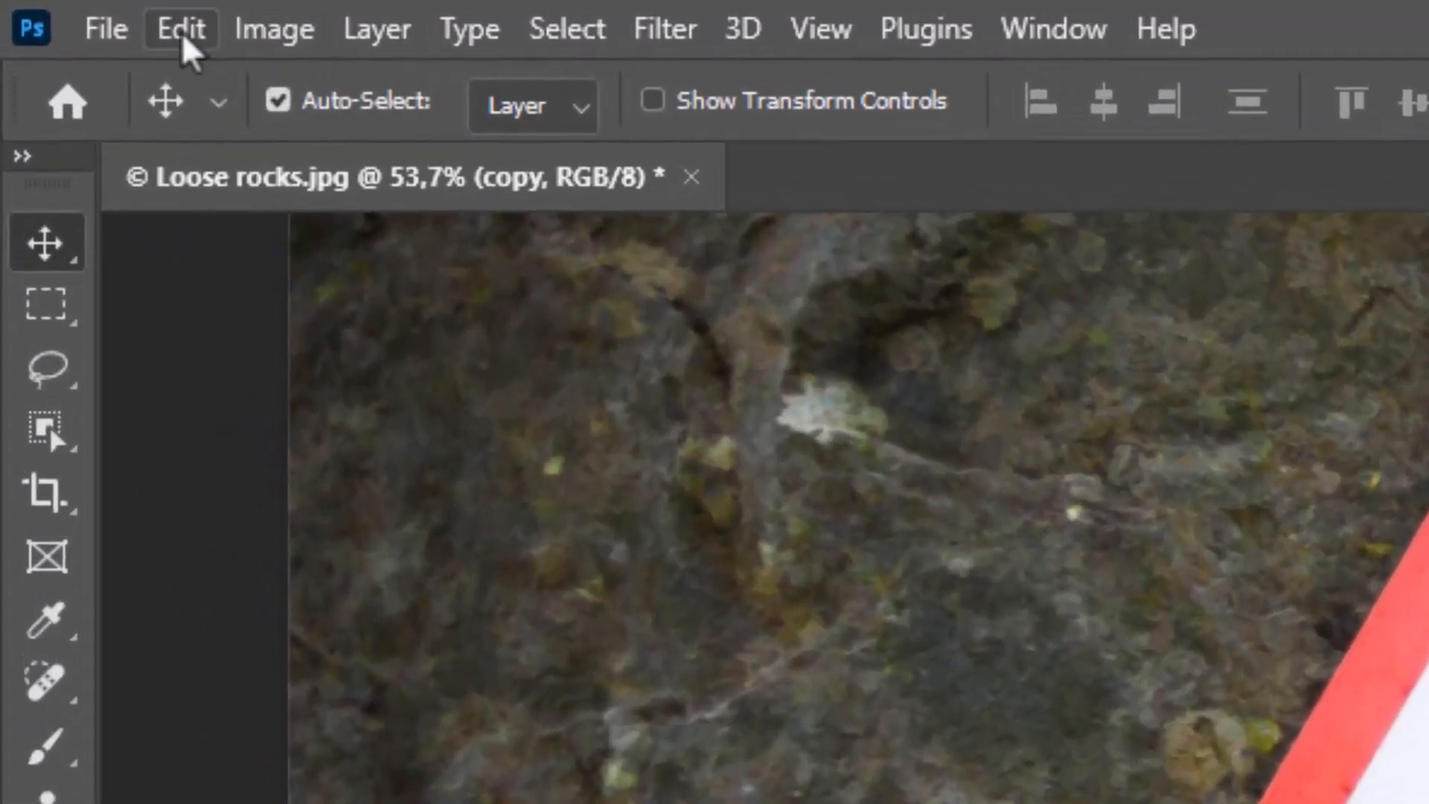
left_click(183, 33)
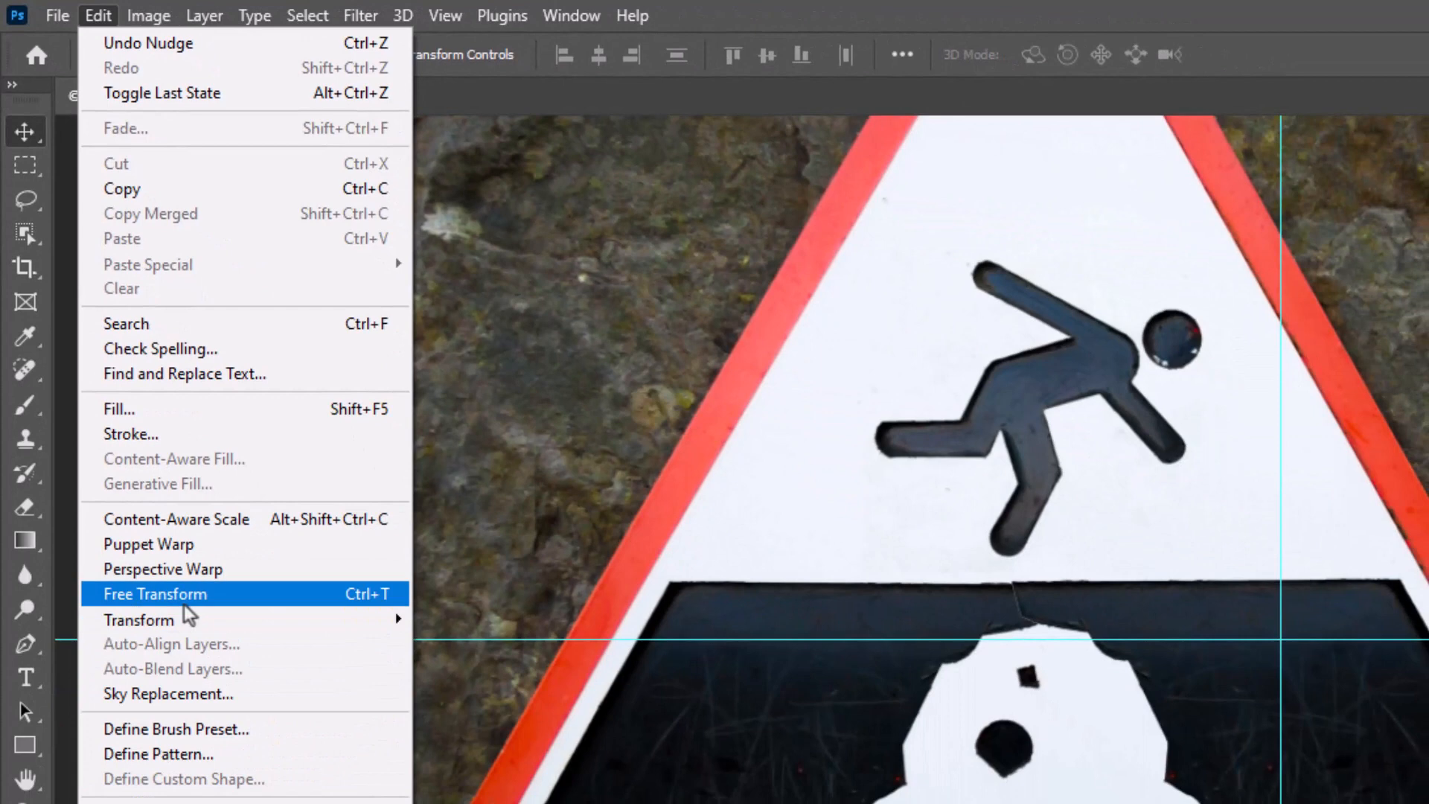
mouse_move(190, 621)
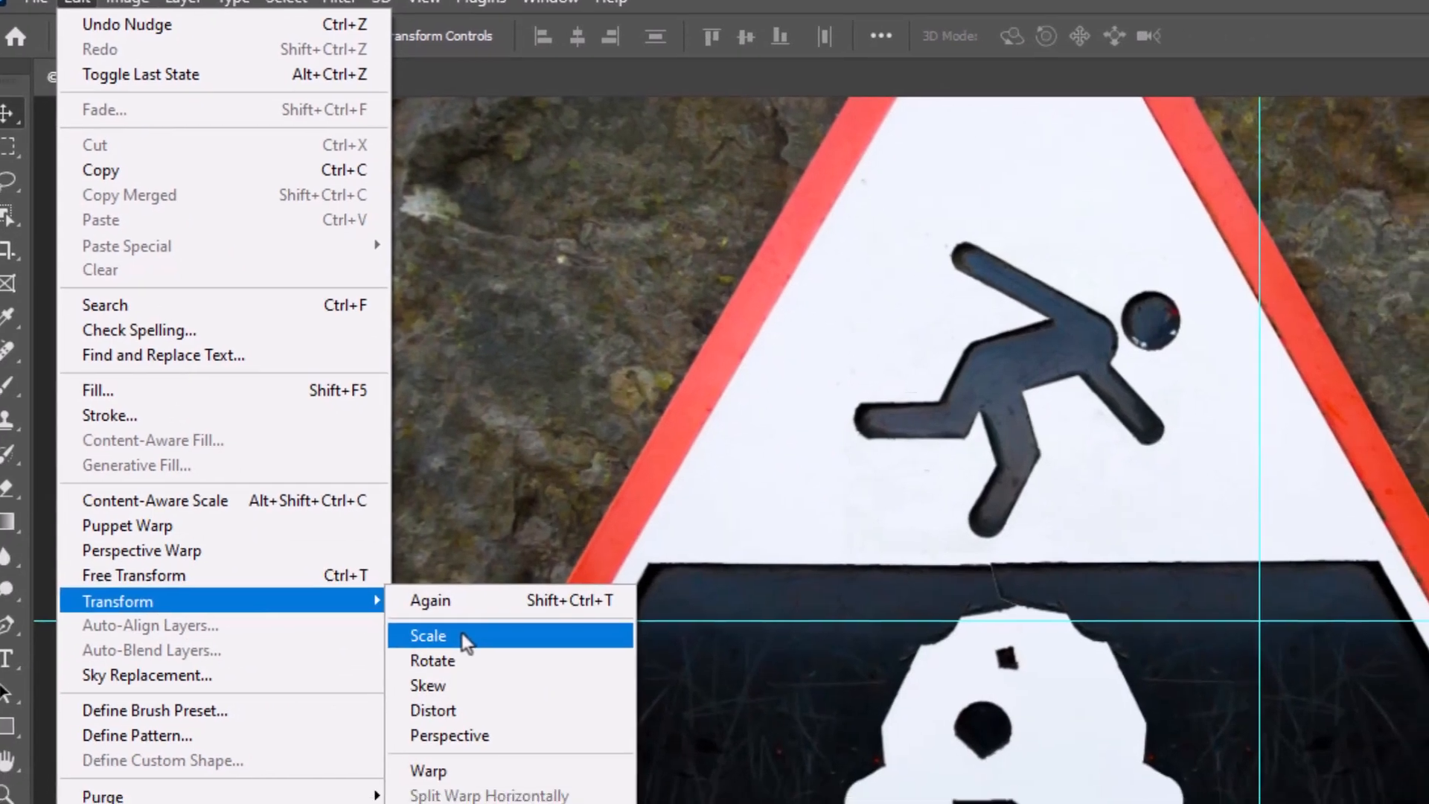
left_click(483, 657)
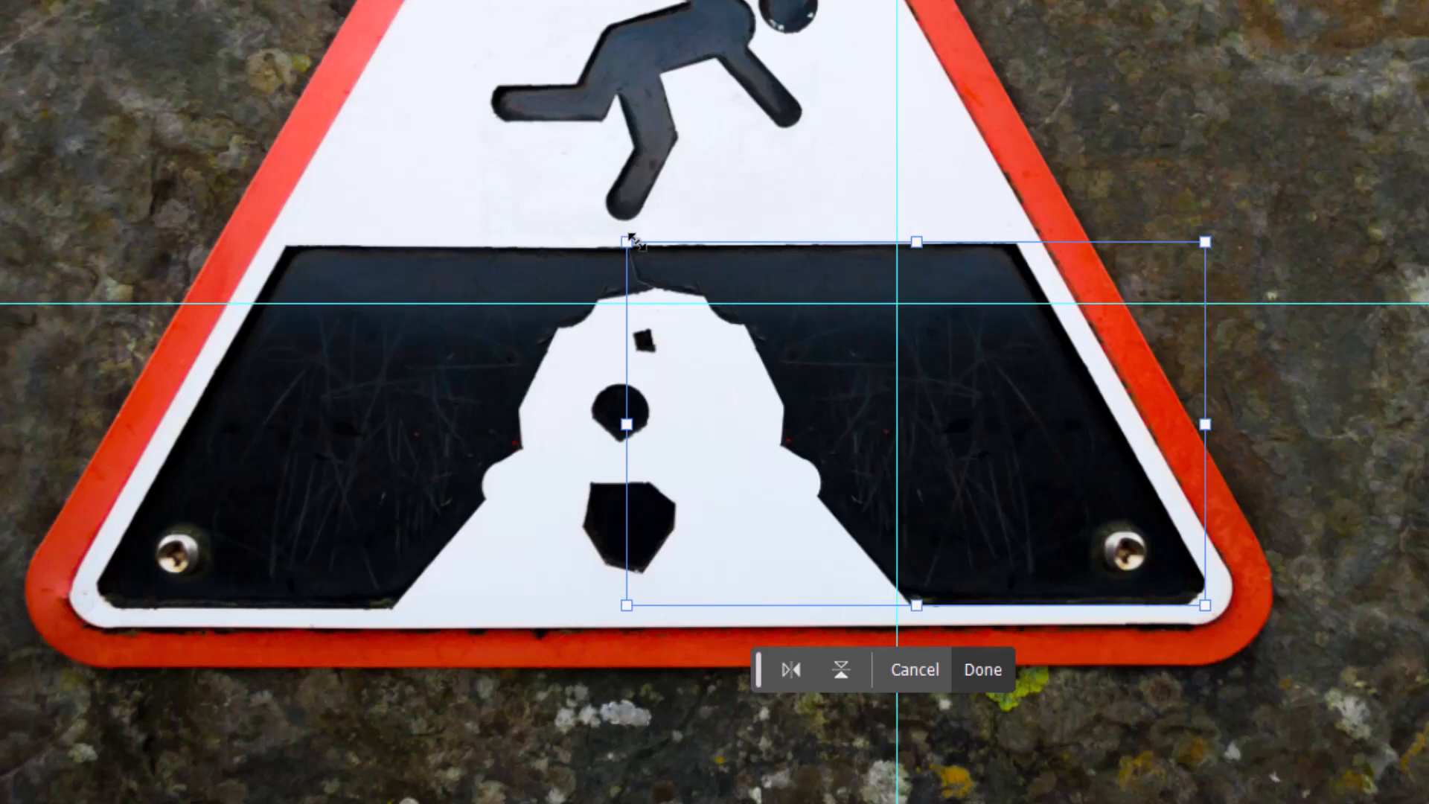
left_click_drag(627, 242, 571, 207)
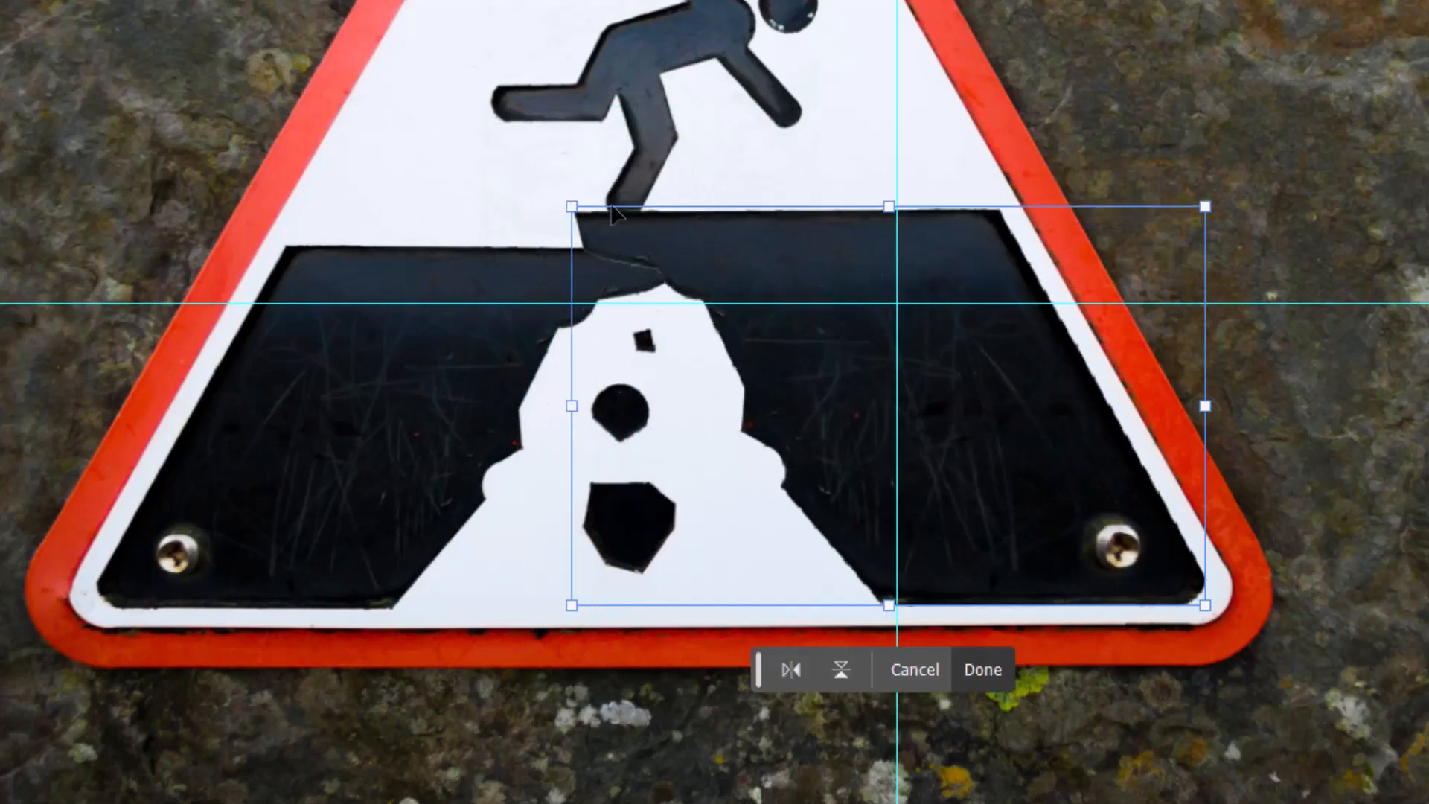
mouse_move(571, 206)
left_mouse_down()
mouse_move(535, 159)
mouse_move(510, 154)
mouse_move(563, 204)
left_mouse_up()
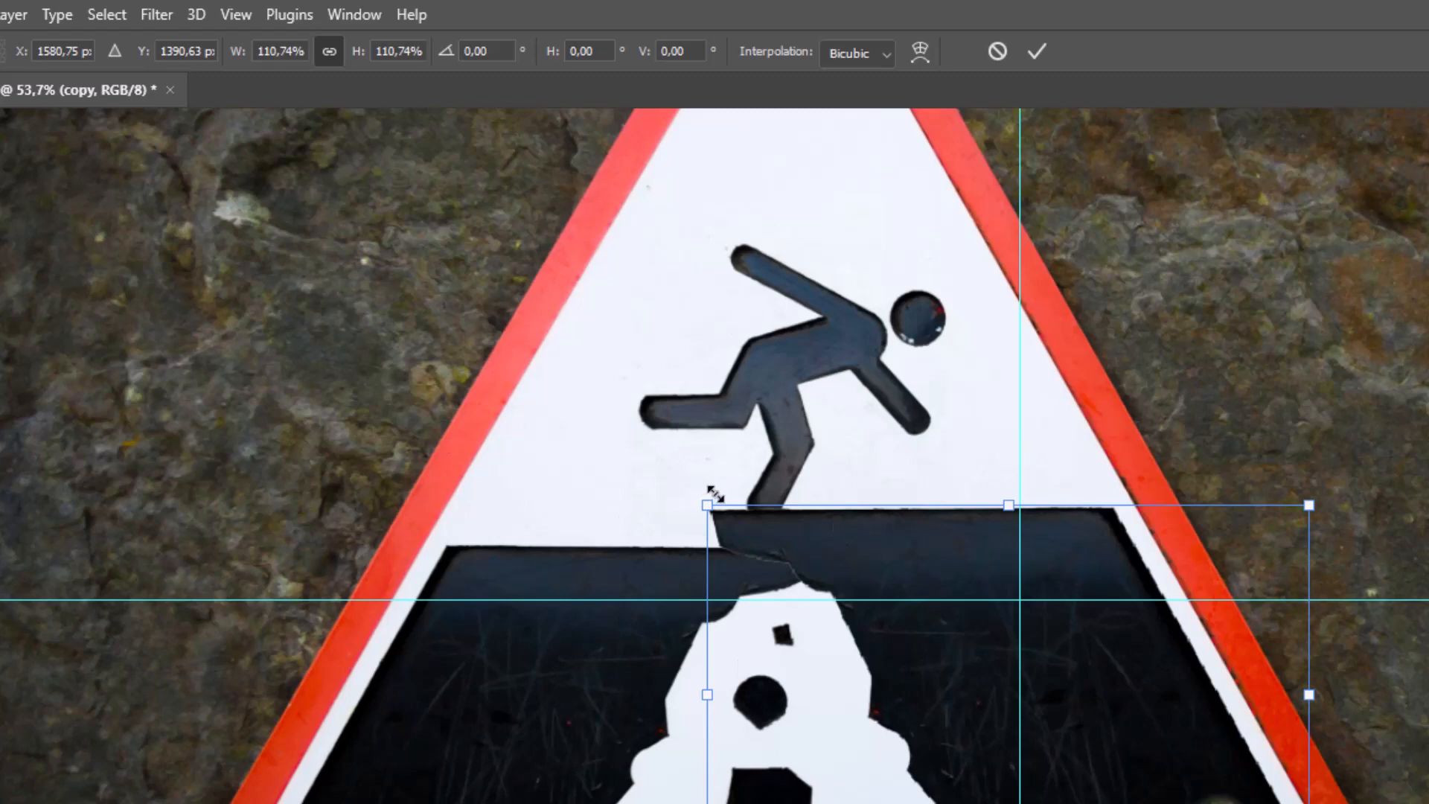
left_click_drag(715, 495, 701, 485)
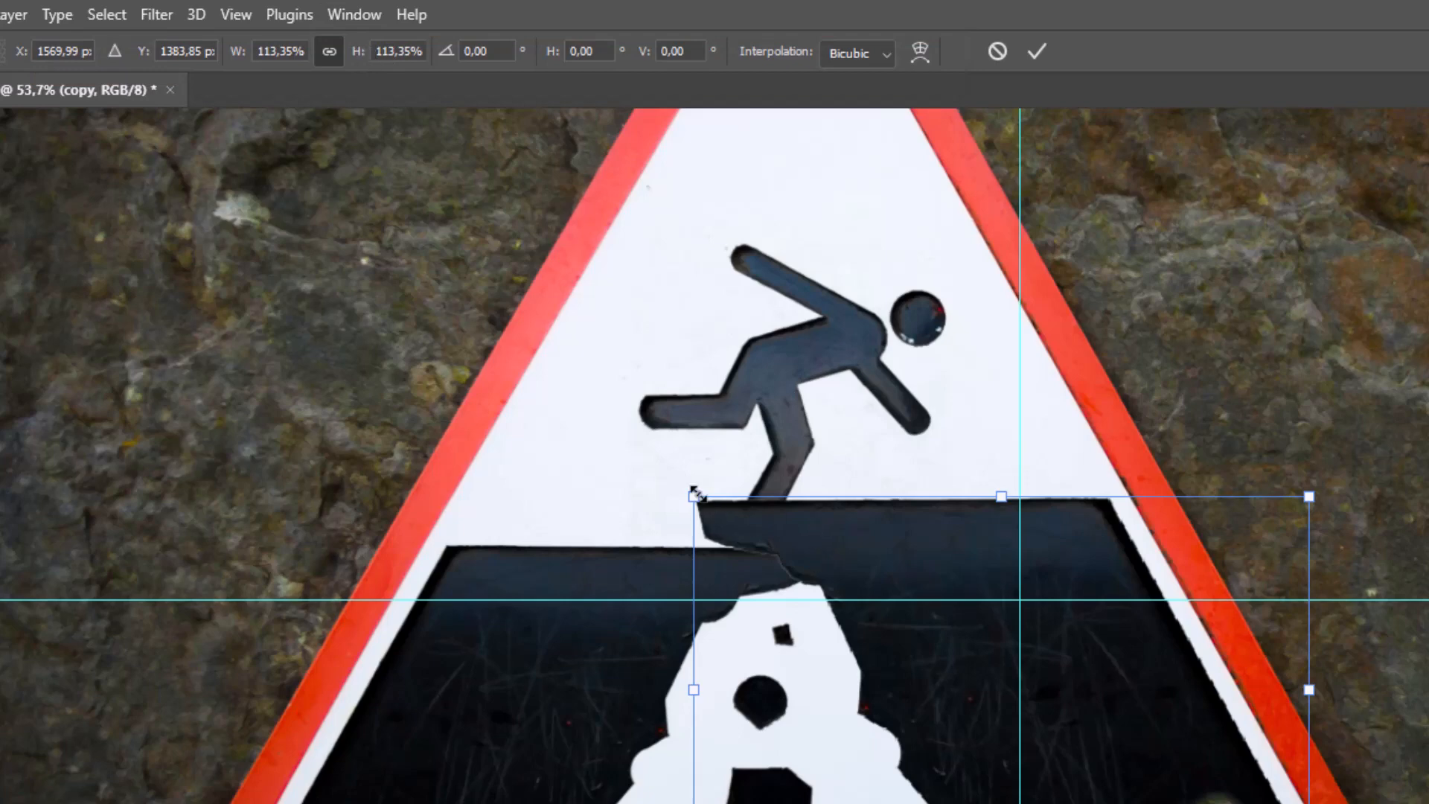
left_click_drag(694, 496, 636, 464)
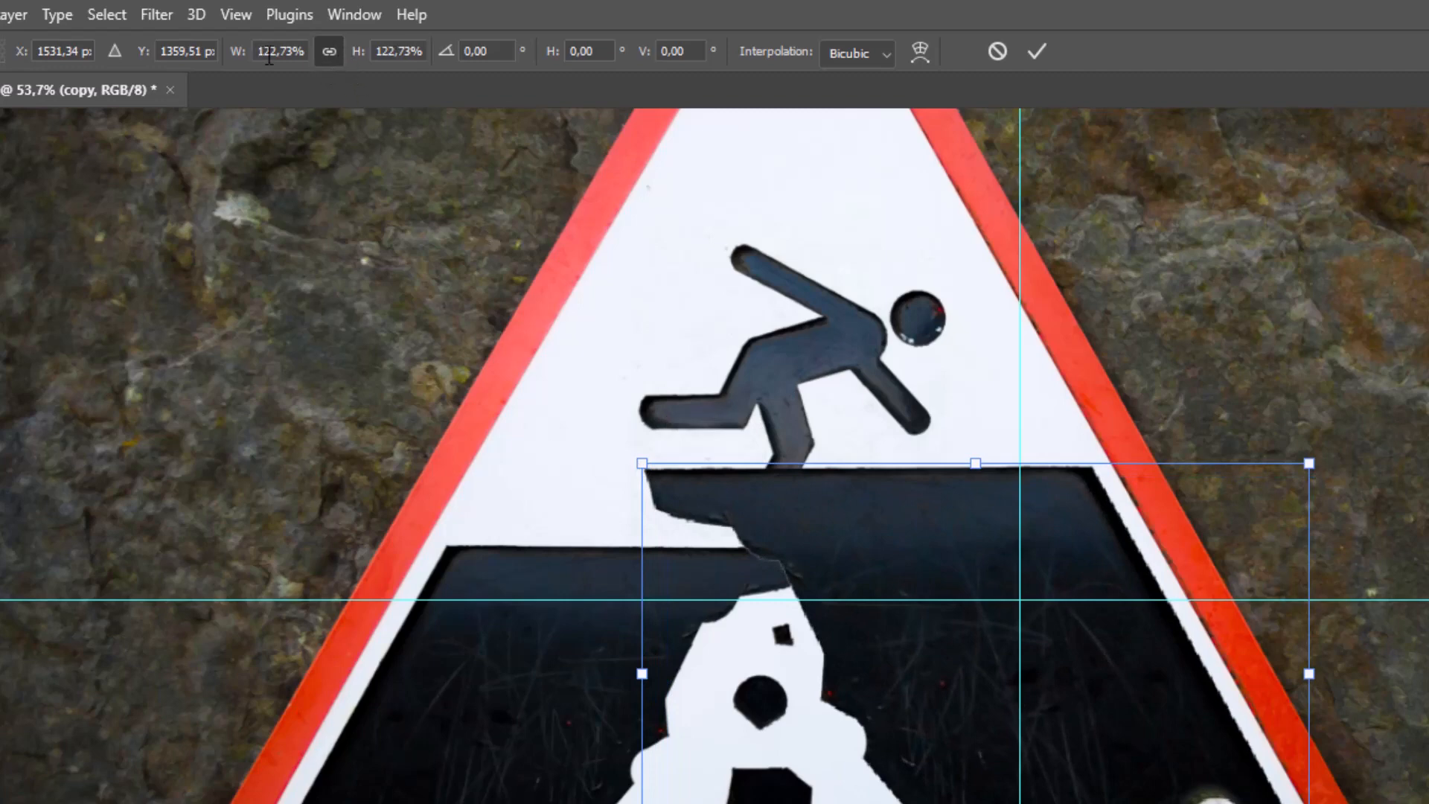
left_click_drag(642, 464, 621, 450)
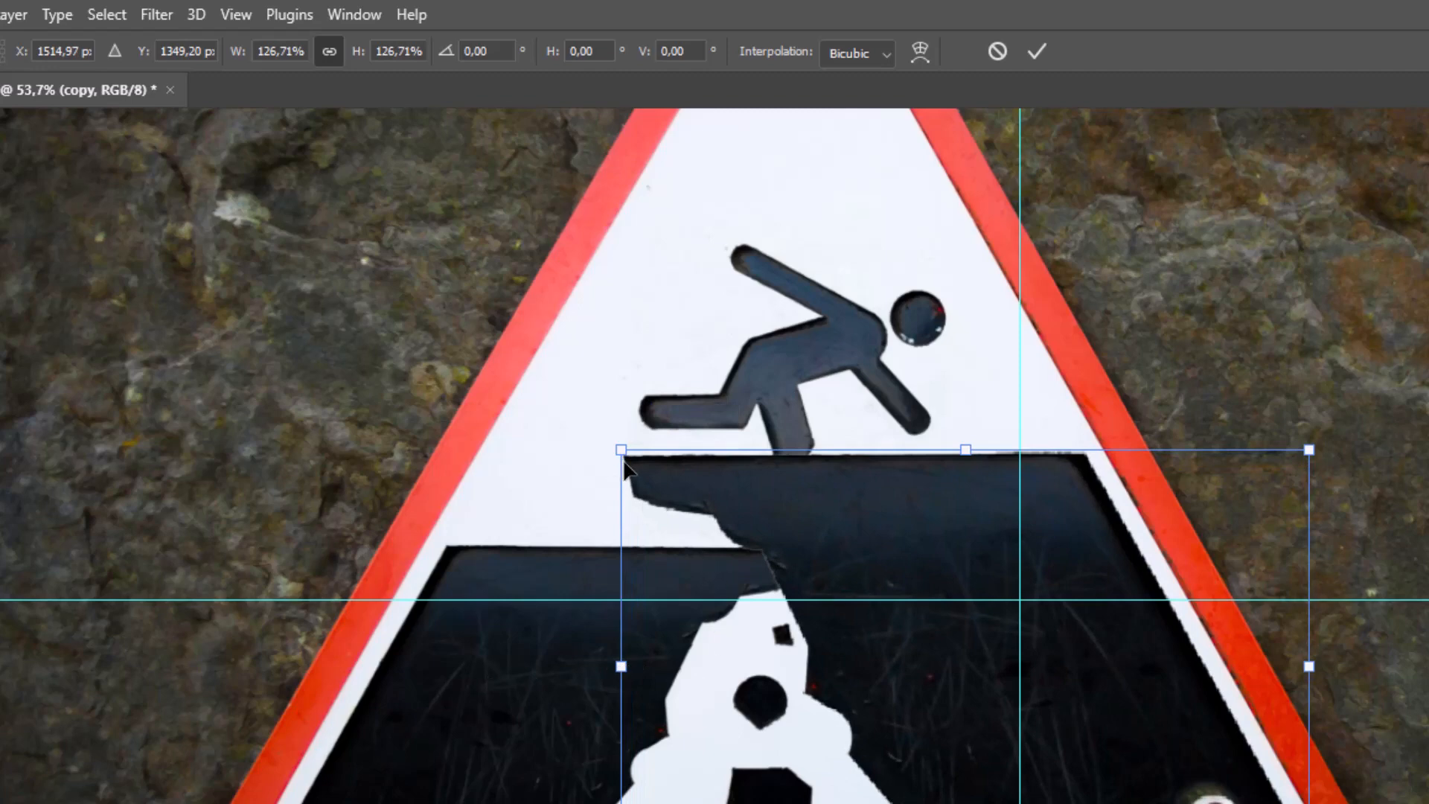
Step: Reduce the cliff's scale to about 124.5%, apply the transform, and move the cliff to X 1010 px, Y 1042 px
left_click(328, 51)
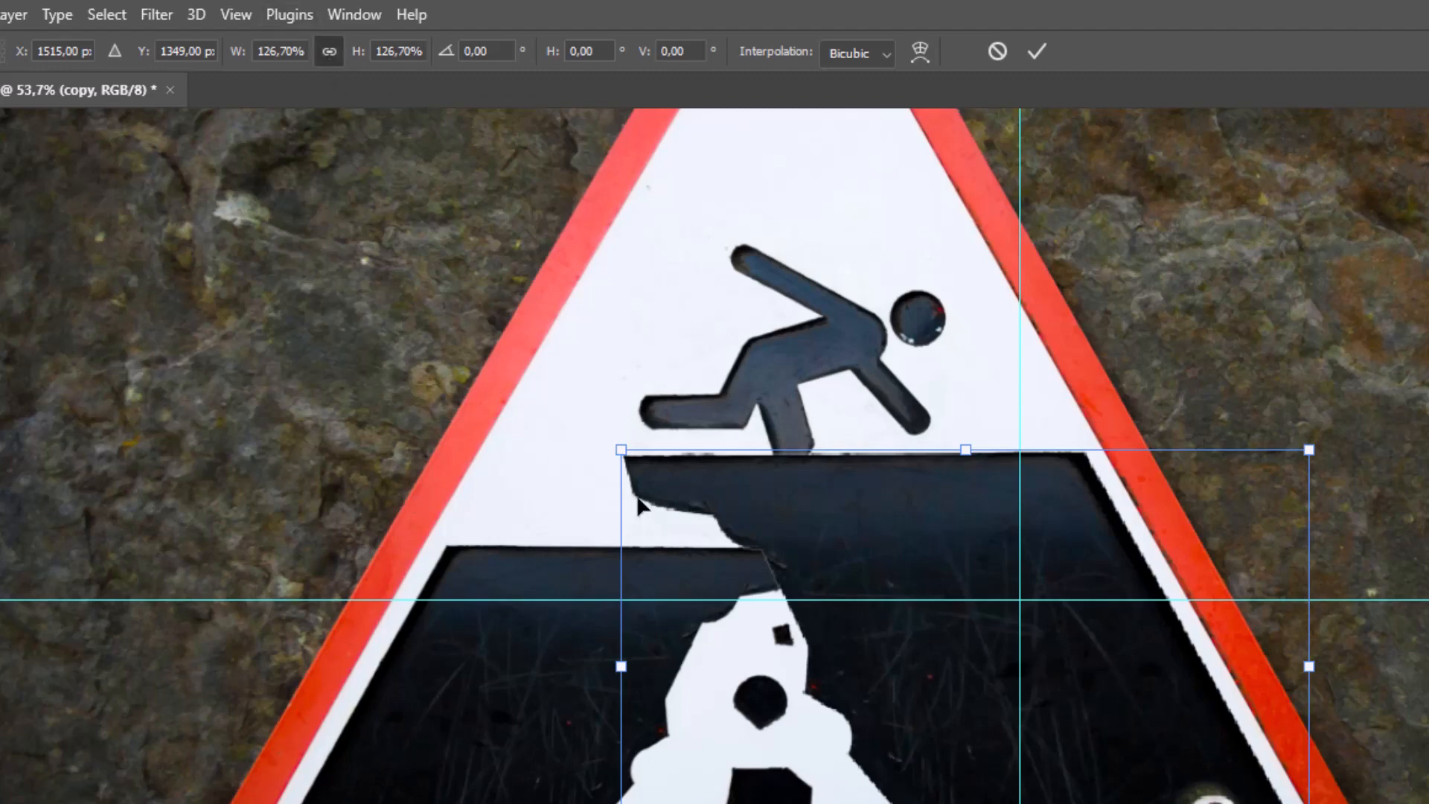
mouse_move(617, 455)
left_mouse_down()
mouse_move(577, 409)
mouse_move(754, 560)
mouse_move(600, 424)
mouse_move(682, 495)
mouse_move(636, 465)
left_mouse_up()
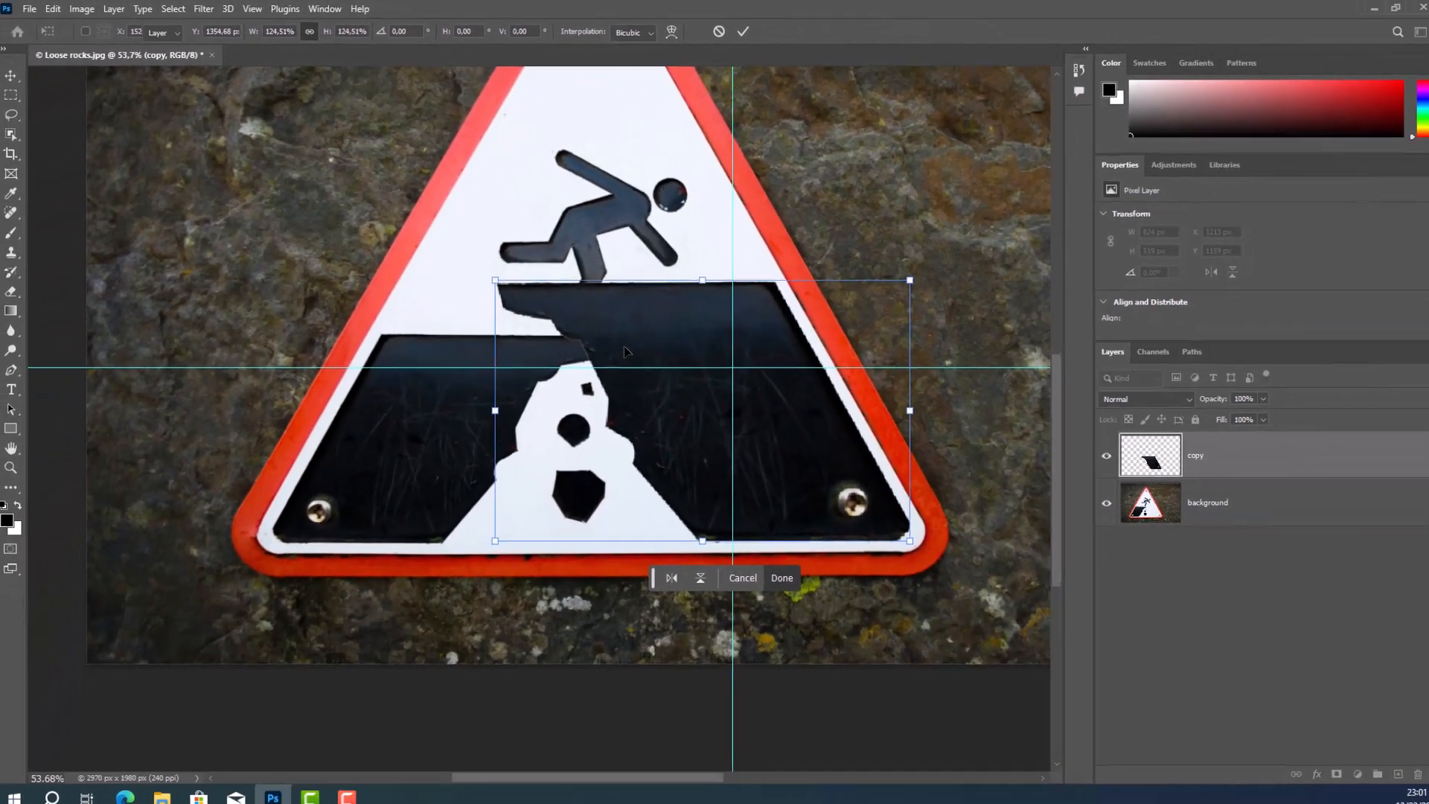
key("Return")
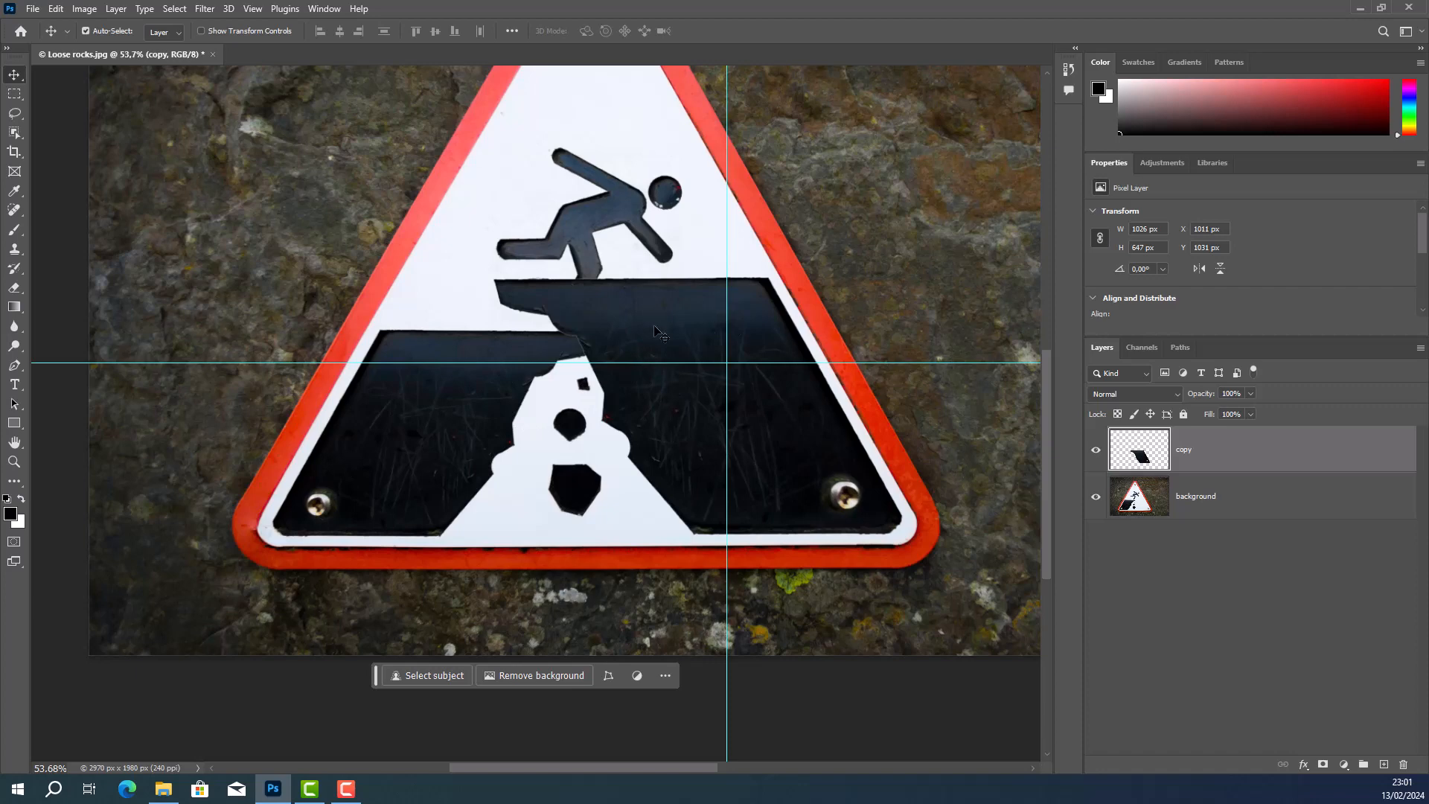
mouse_move(676, 336)
left_mouse_down()
mouse_move(685, 360)
mouse_move(686, 329)
left_mouse_up()
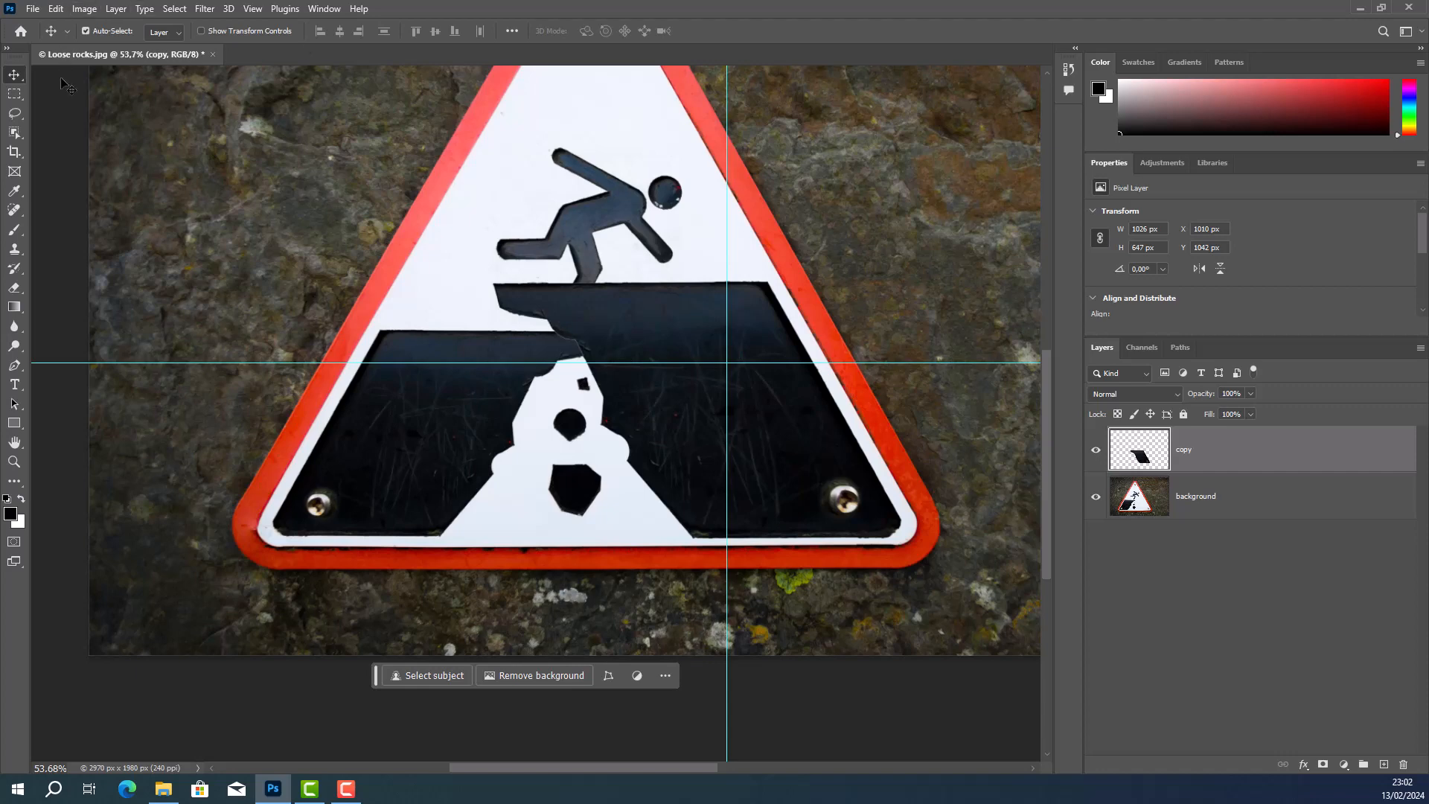
Step: Open the recent file Crazy danger sign.psd to view the finished design, and return to Loose rocks.jpg
left_click(21, 30)
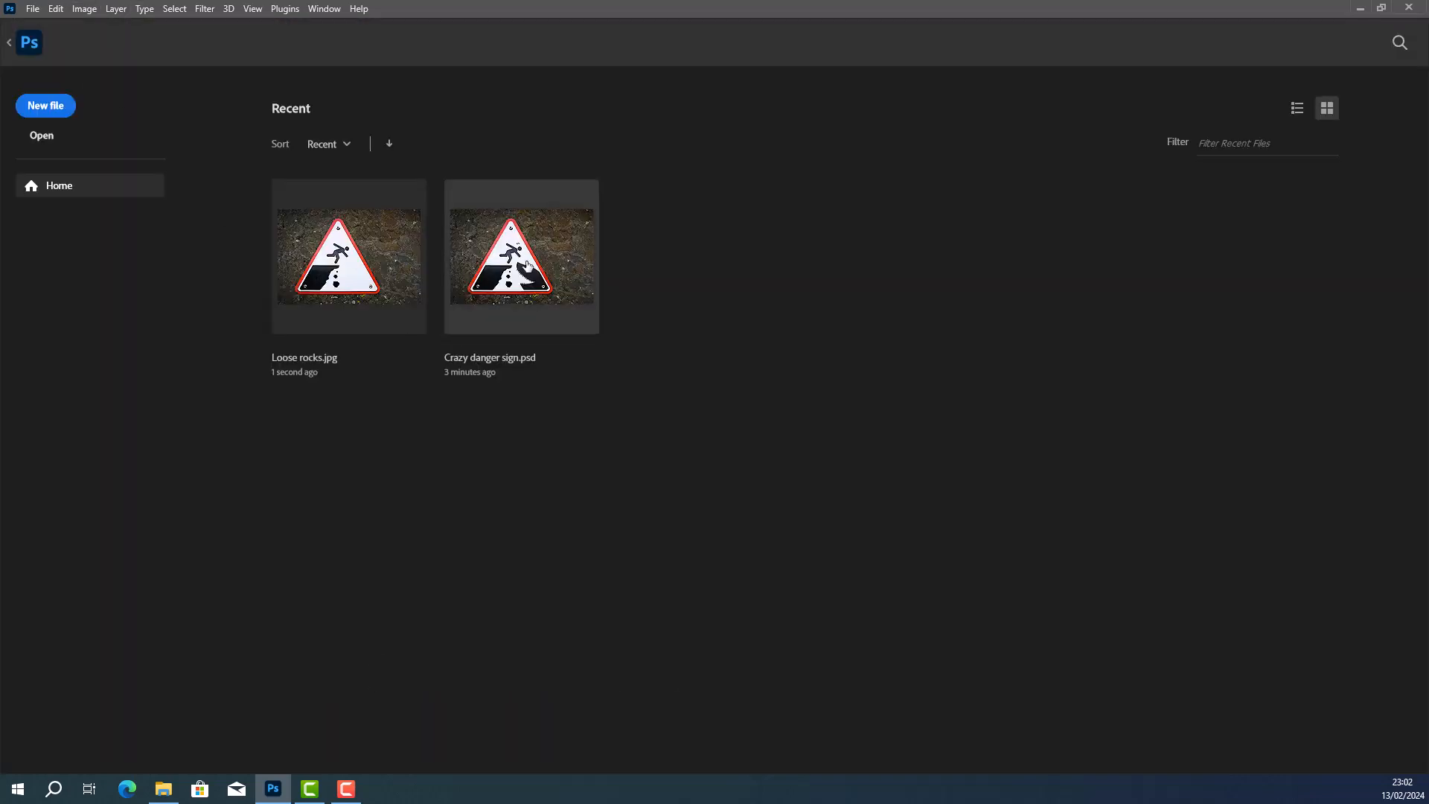
left_click(527, 265)
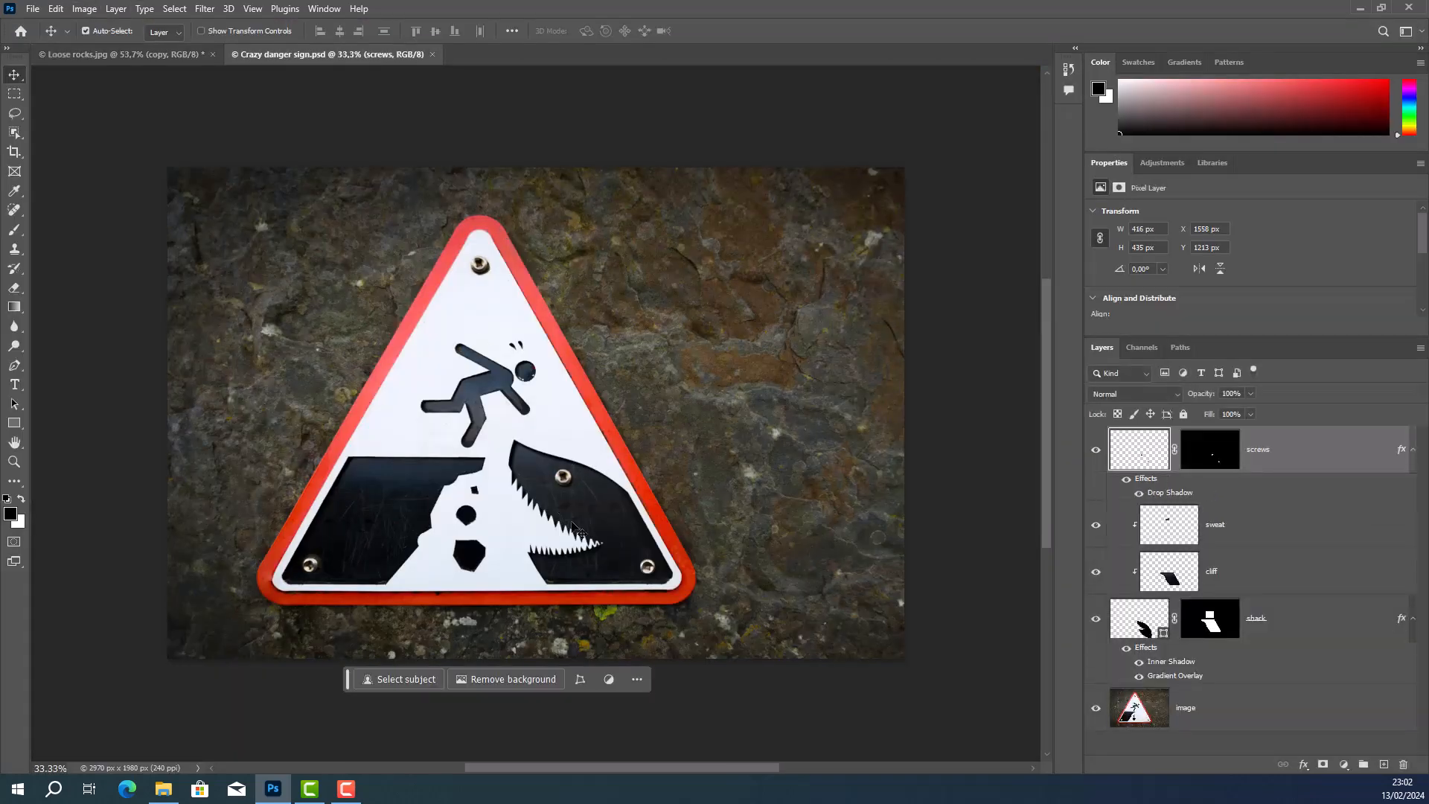
left_click(120, 55)
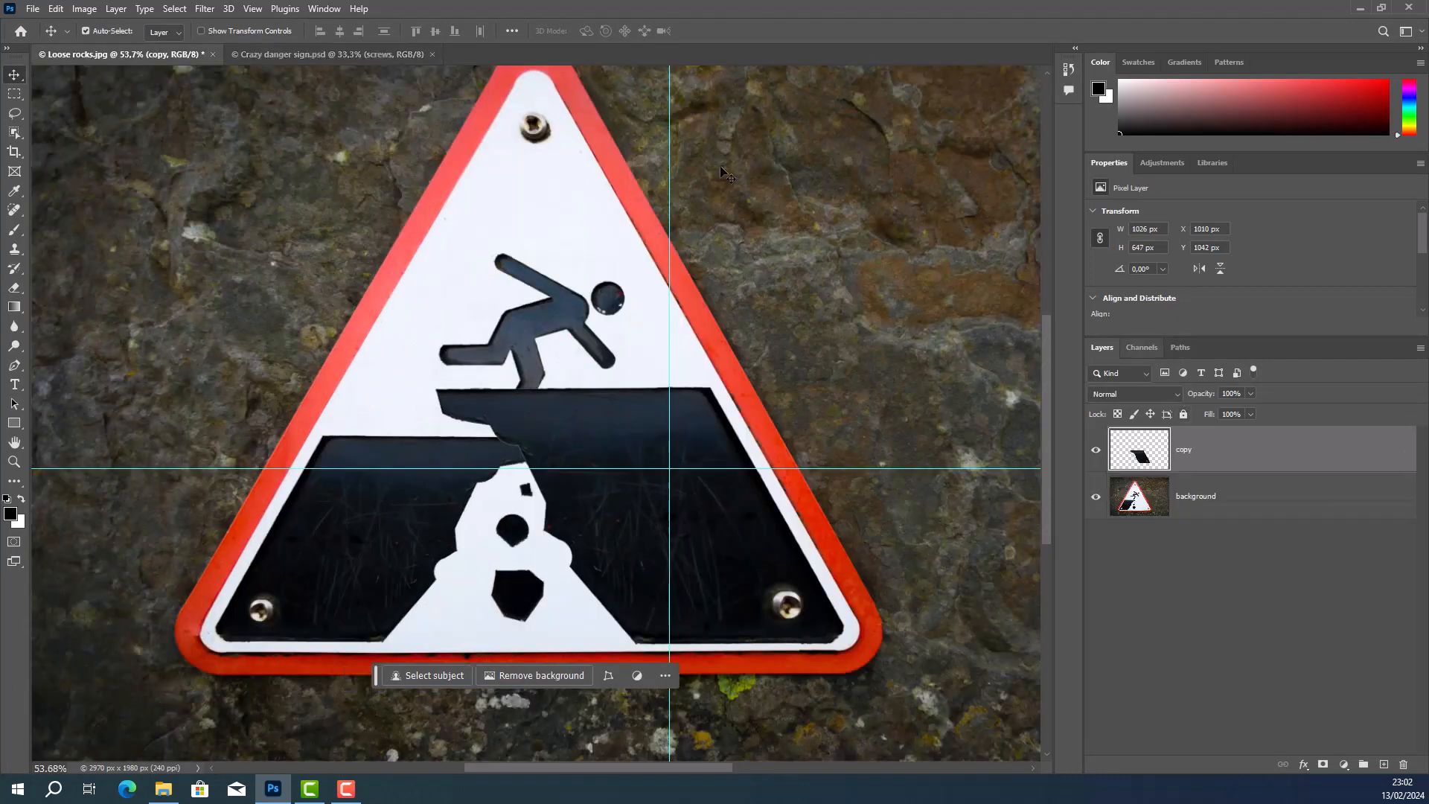
Step: Bring up the document's paths list and return to the layers list
left_click(318, 10)
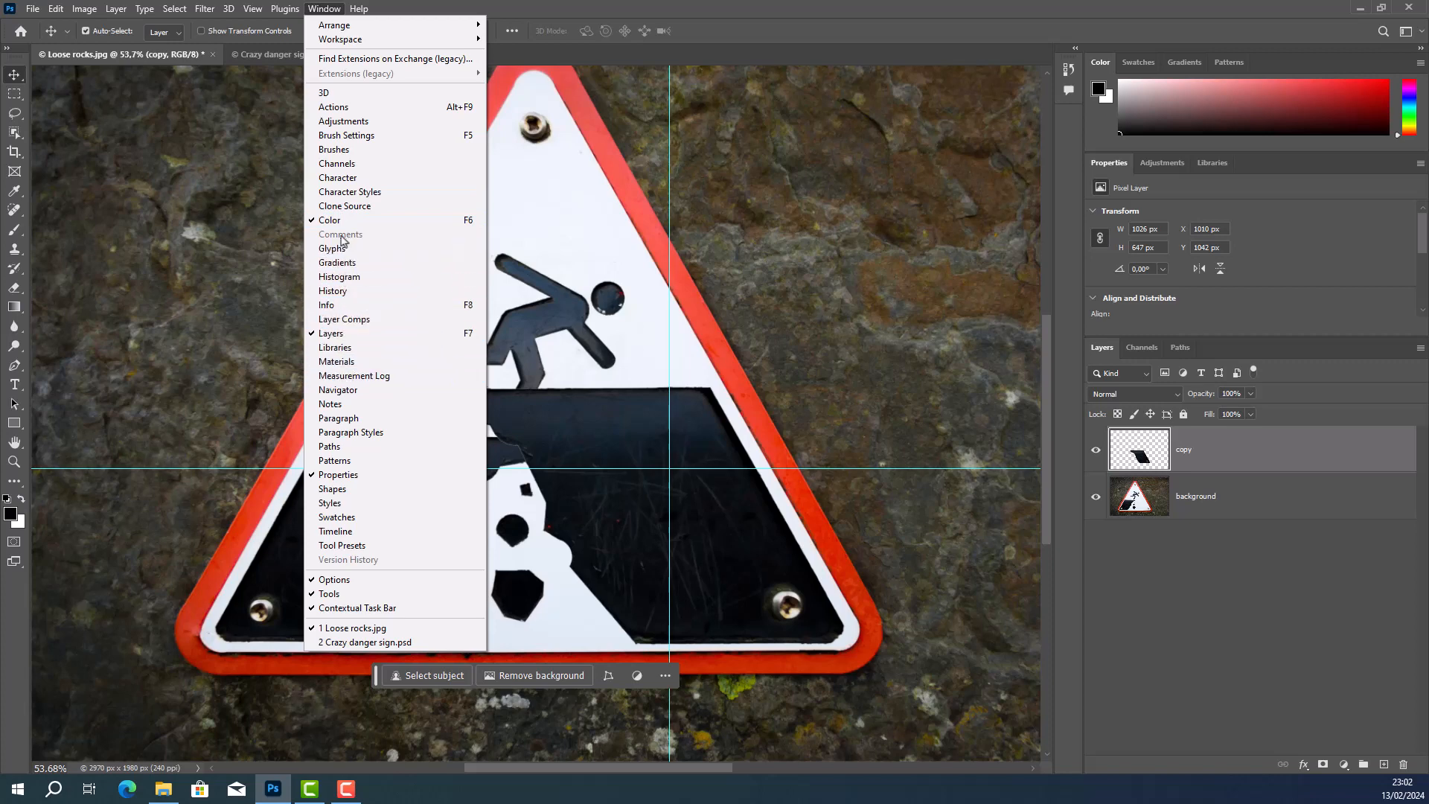
left_click(447, 446)
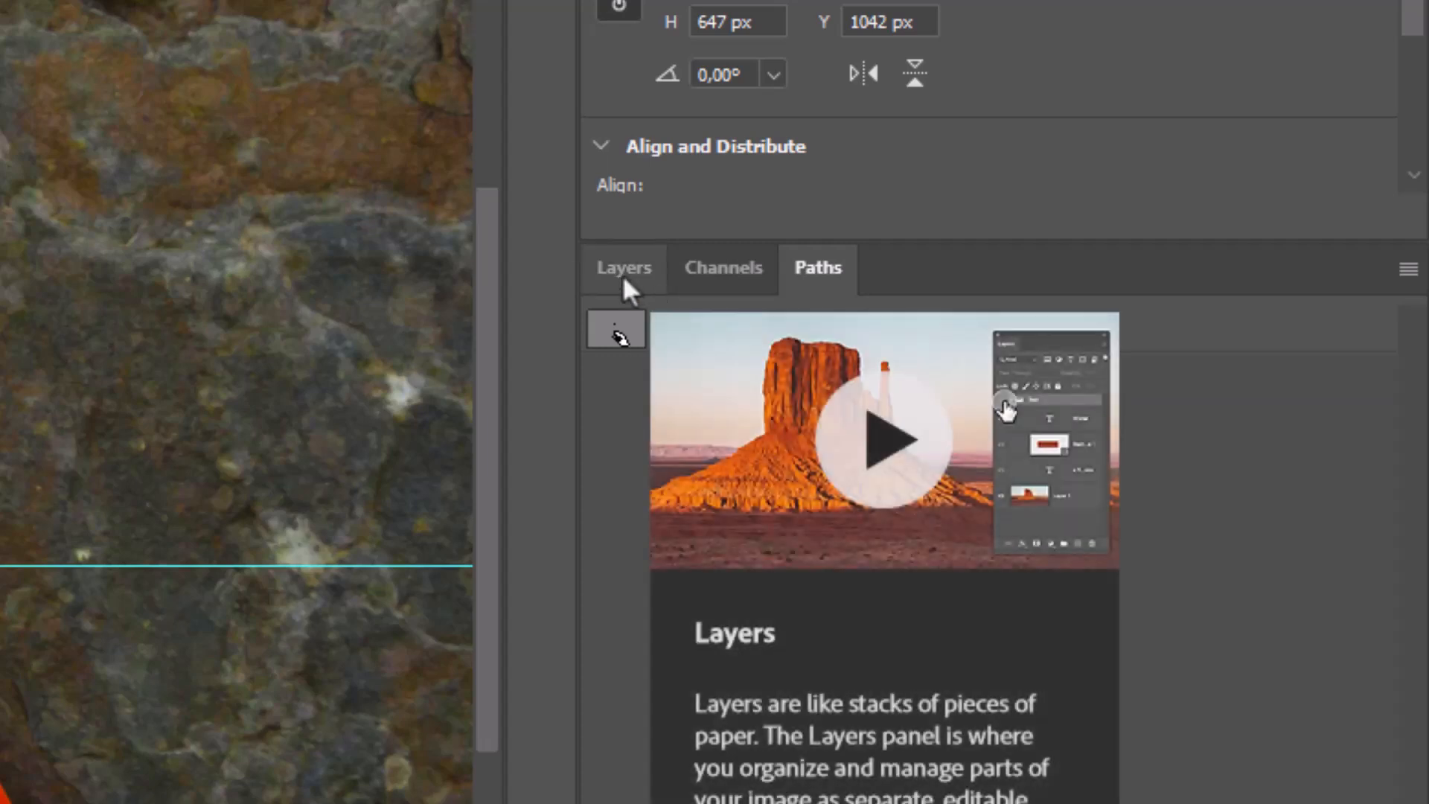
left_click(623, 273)
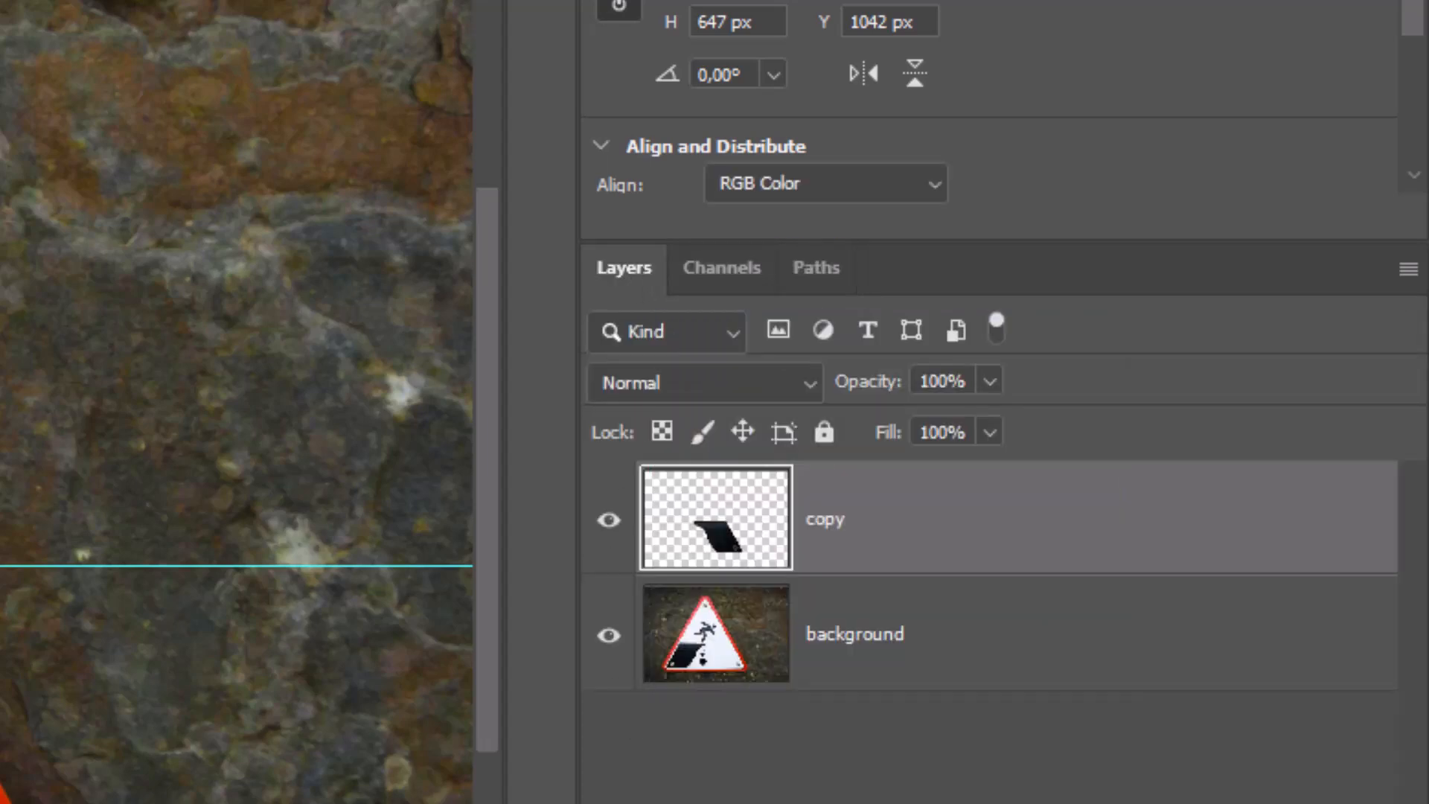
Step: Deselect all layers and hide the copy layer
left_click(804, 781)
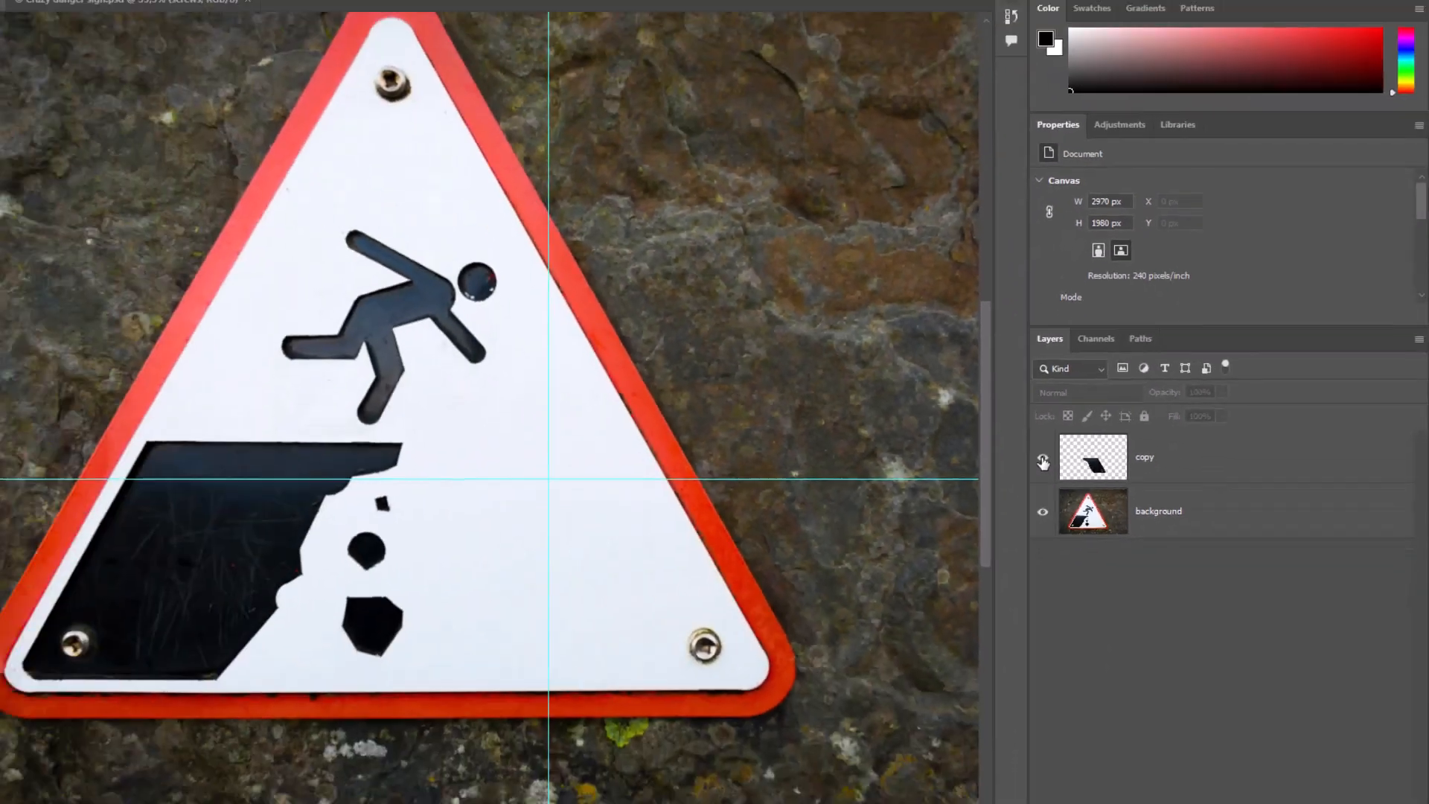
left_click(609, 525)
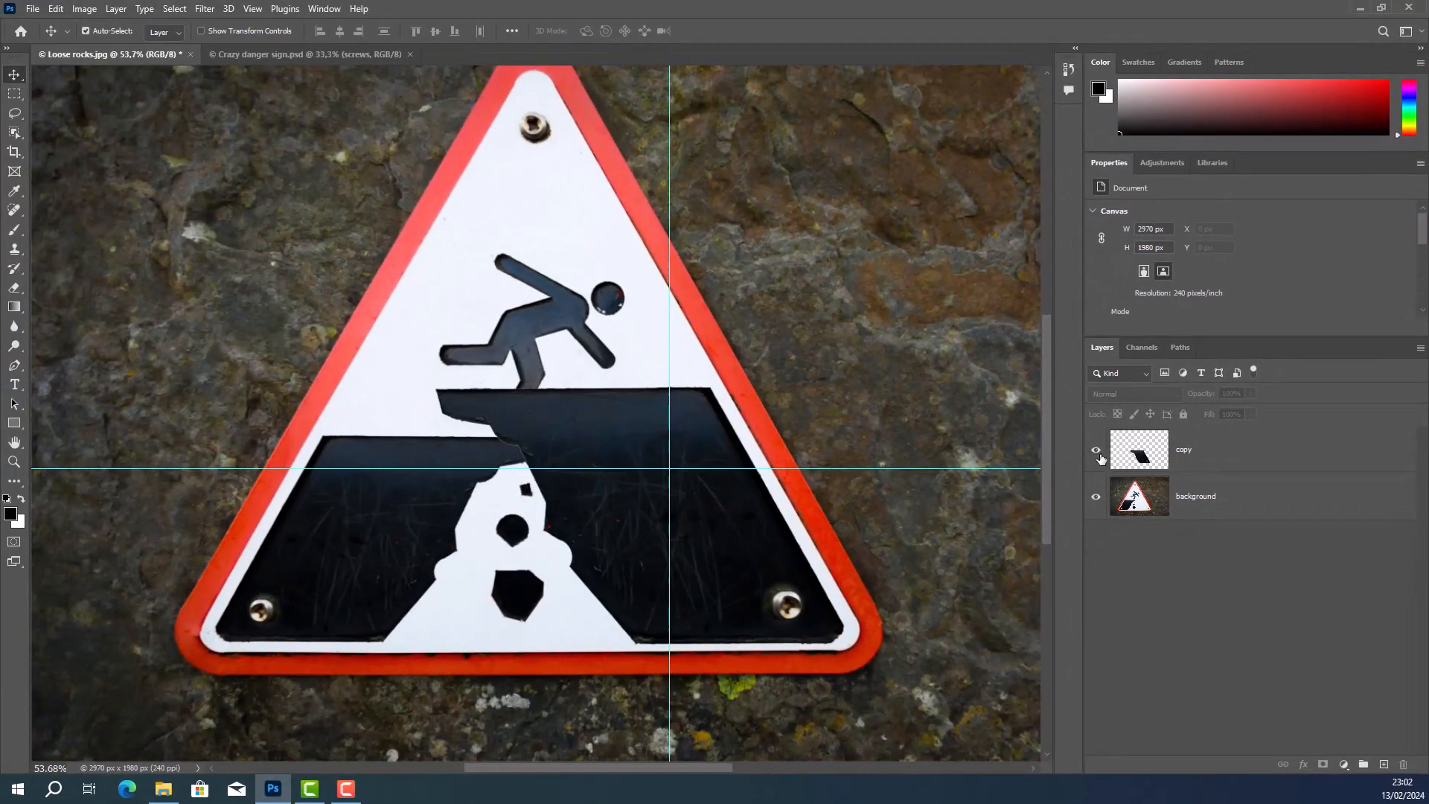
left_click(1096, 451)
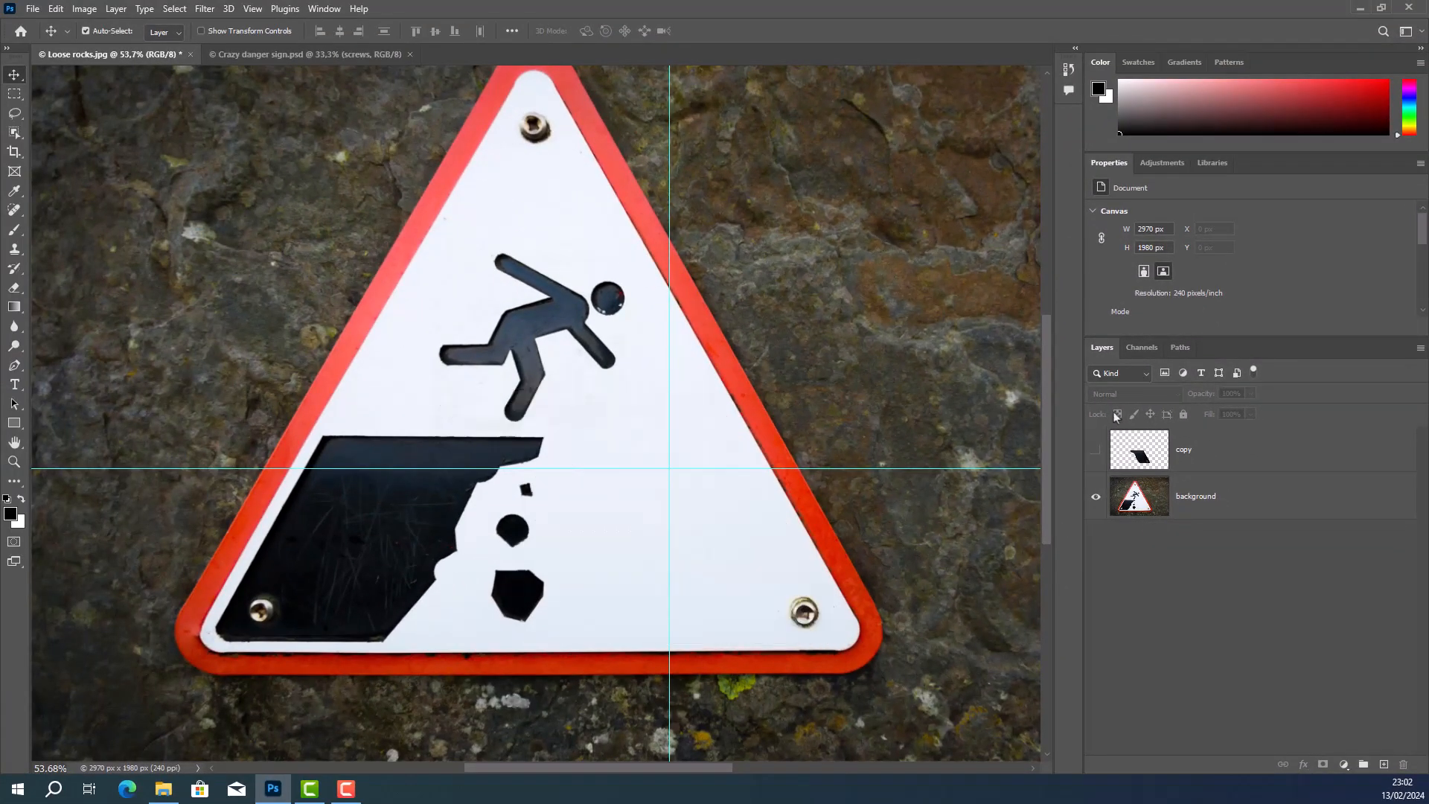
Step: Select the saved path "all shark paths" so that its outlines are active over the sign
left_click(1180, 349)
left_click(1122, 371)
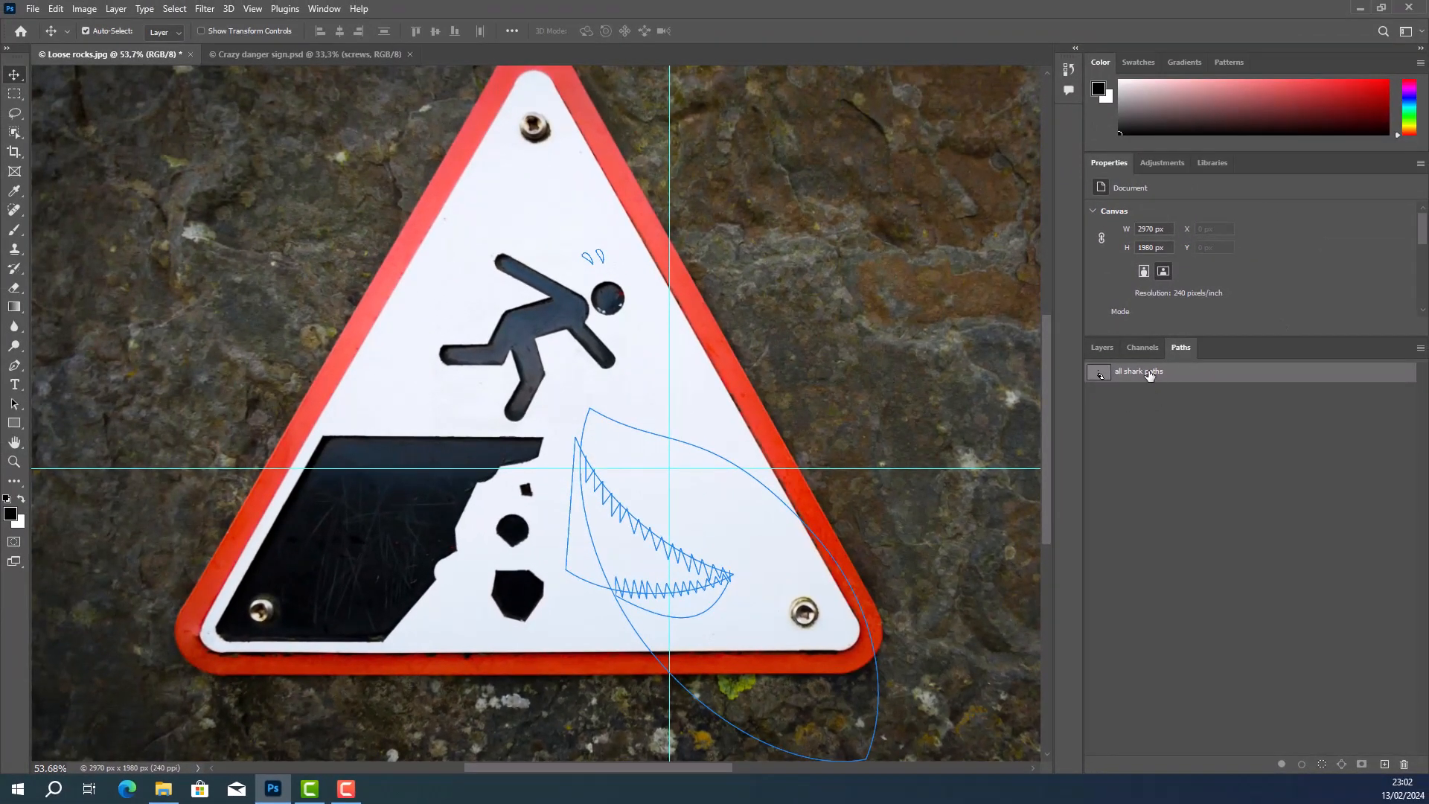
left_click(1104, 347)
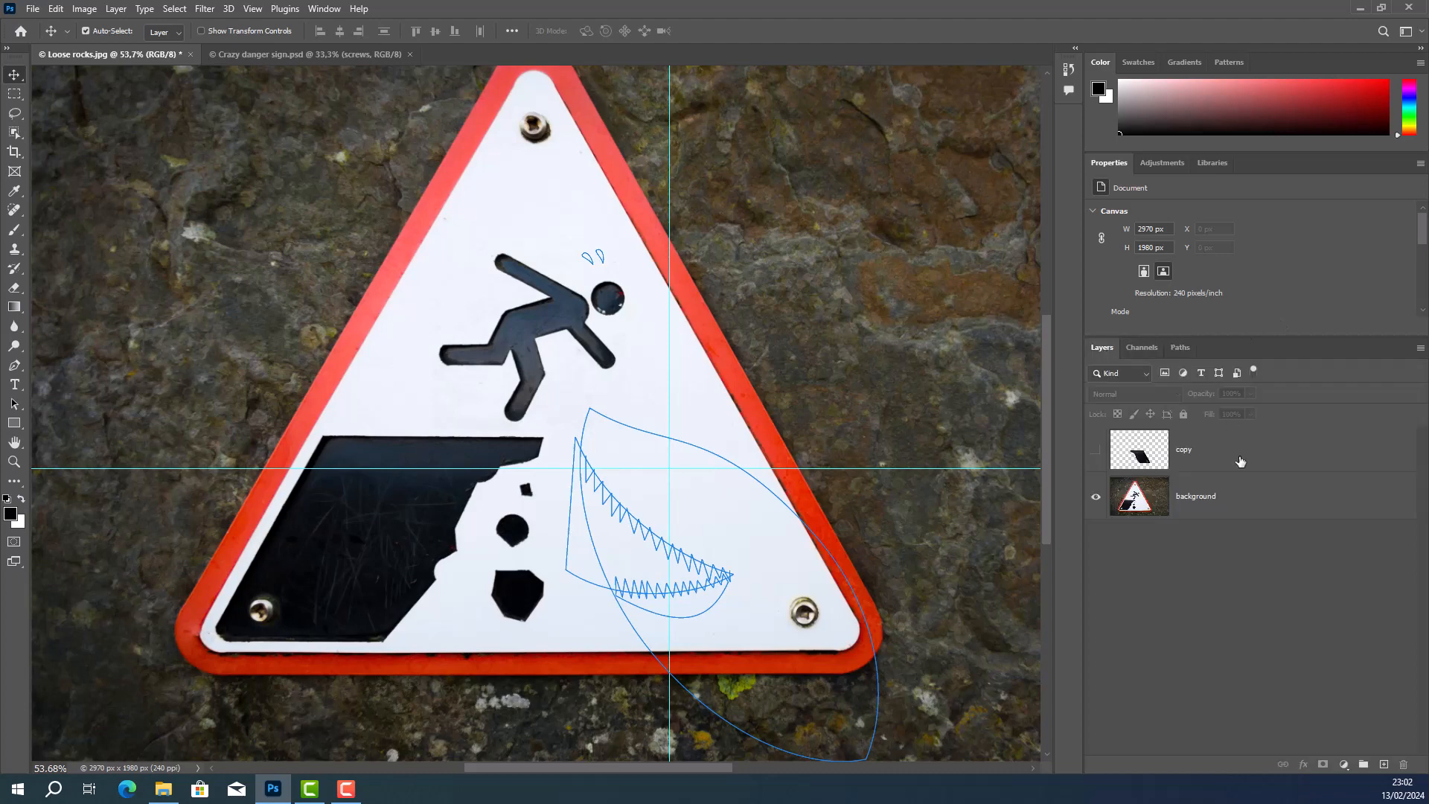
left_click(1183, 348)
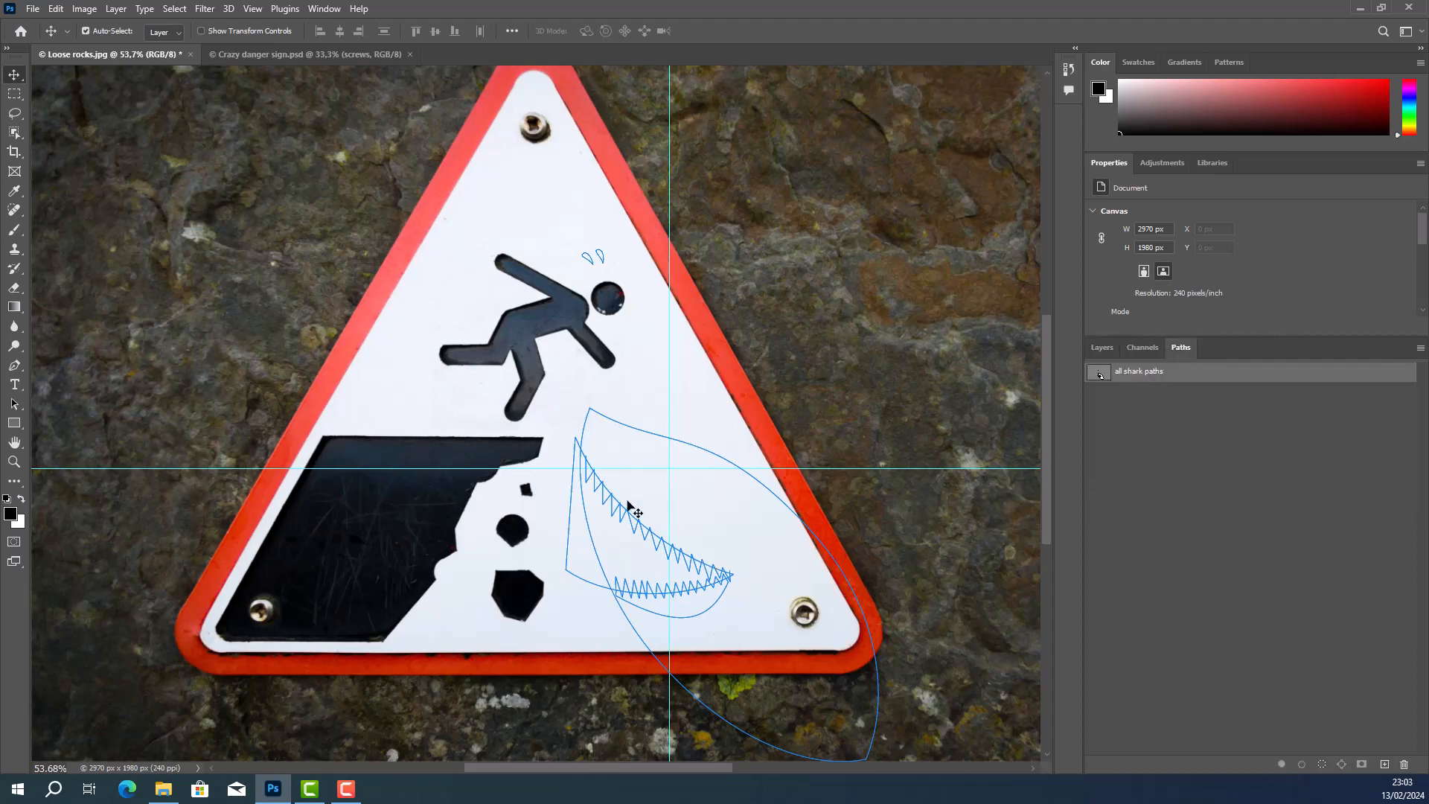
Step: Create a solid color fill layer named shark from the active path, with Normal blending mode and 100% opacity
left_click(112, 9)
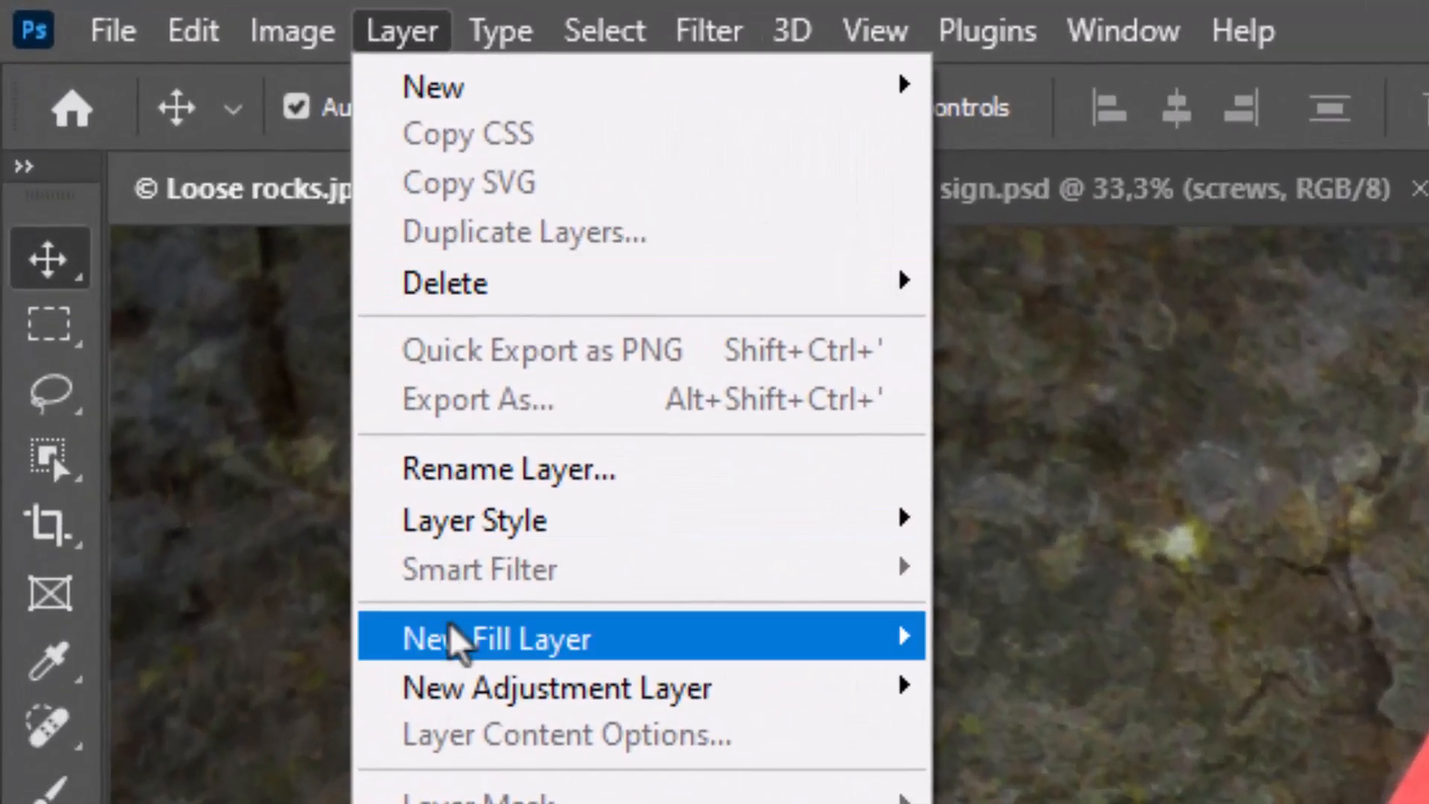
mouse_move(734, 652)
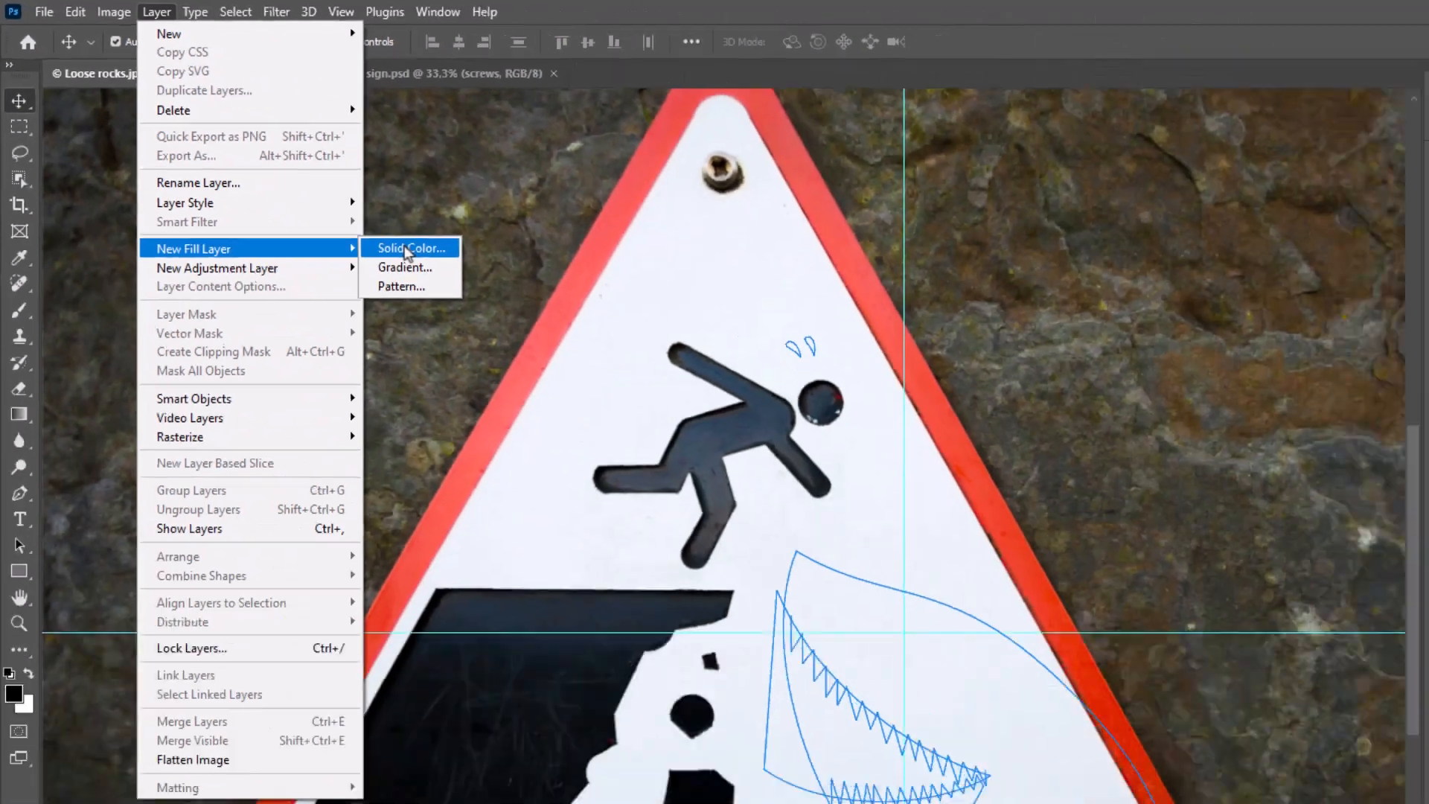
left_click(406, 251)
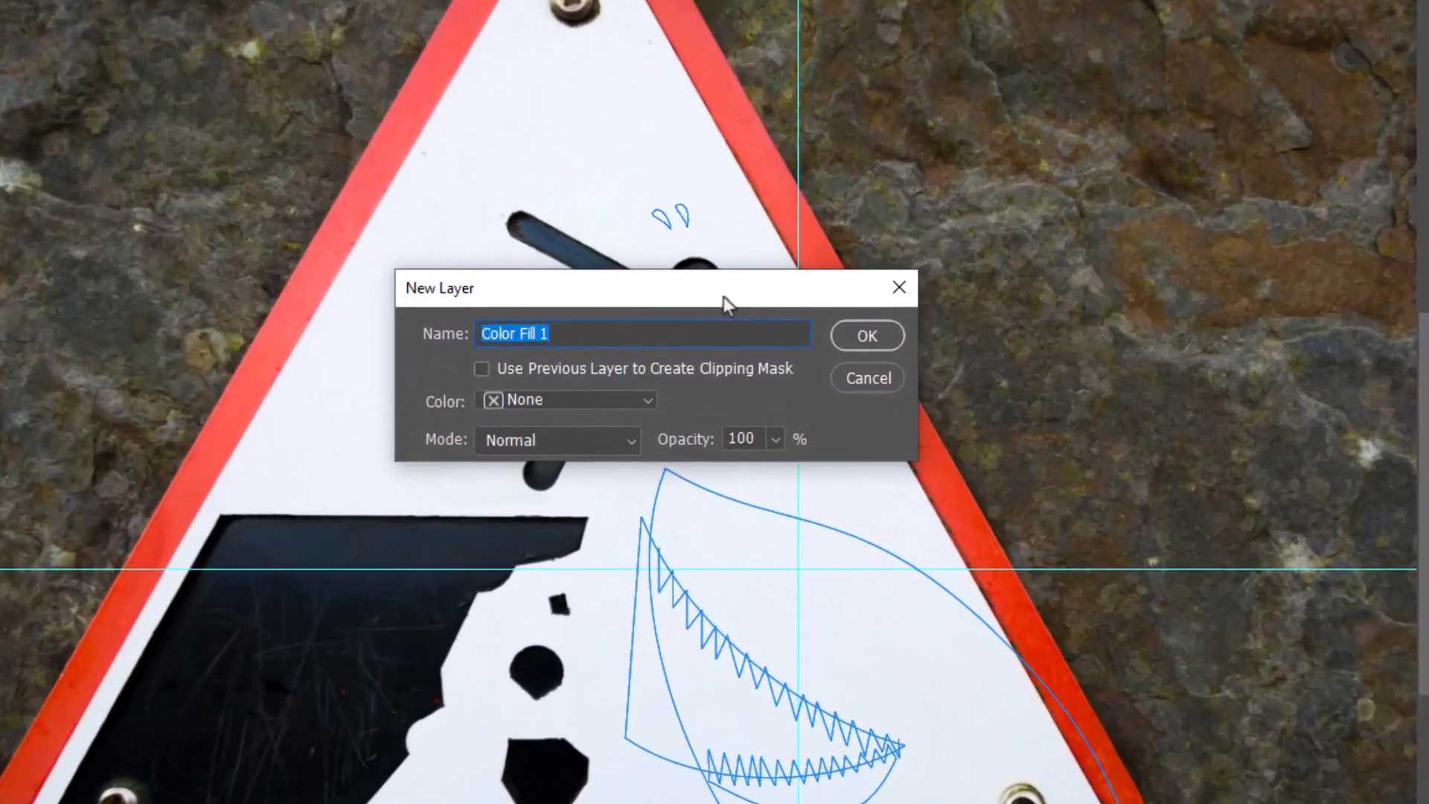
left_click(590, 342)
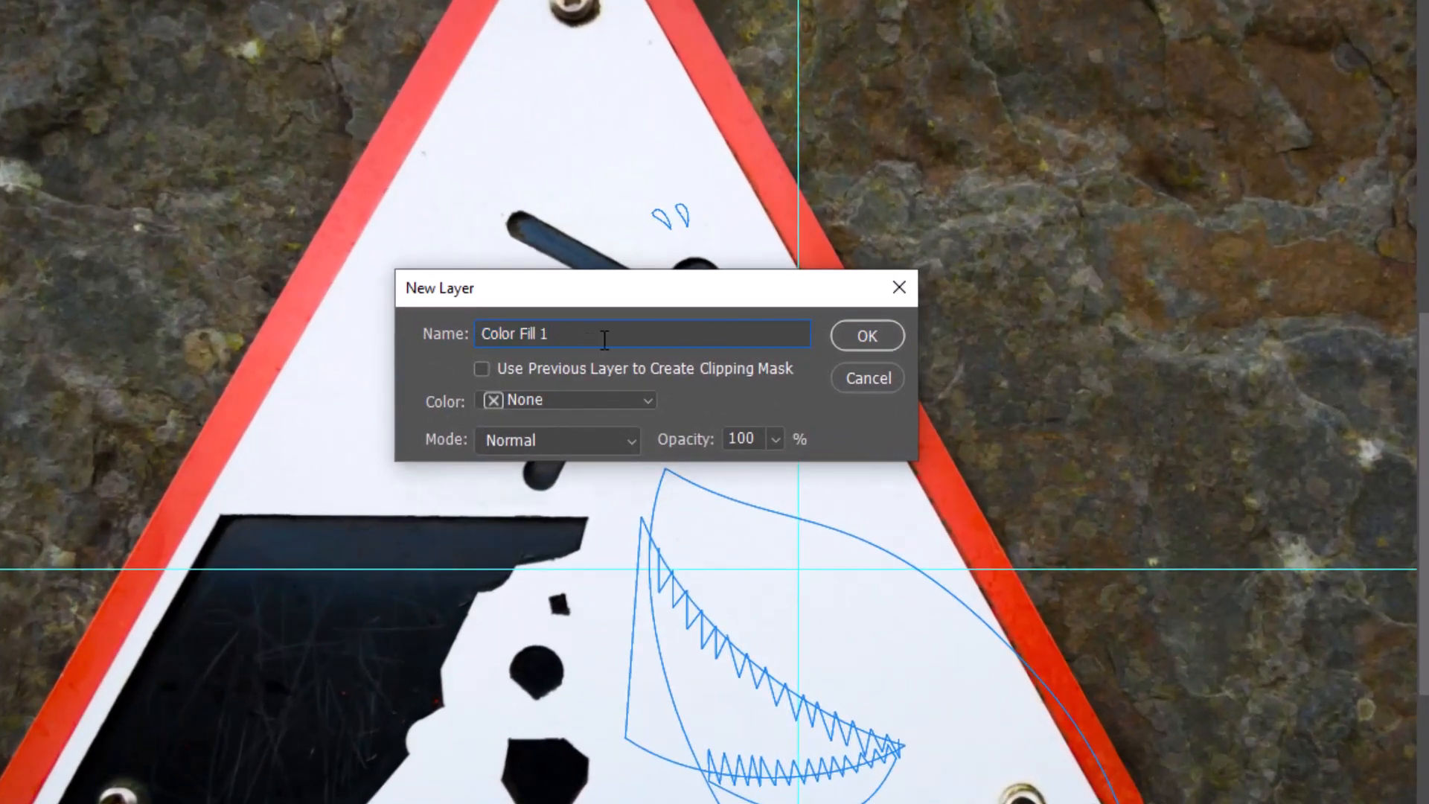
left_click_drag(604, 340, 405, 345)
type("shark")
left_click_drag(570, 290, 752, 39)
left_click(729, 187)
left_click(735, 190)
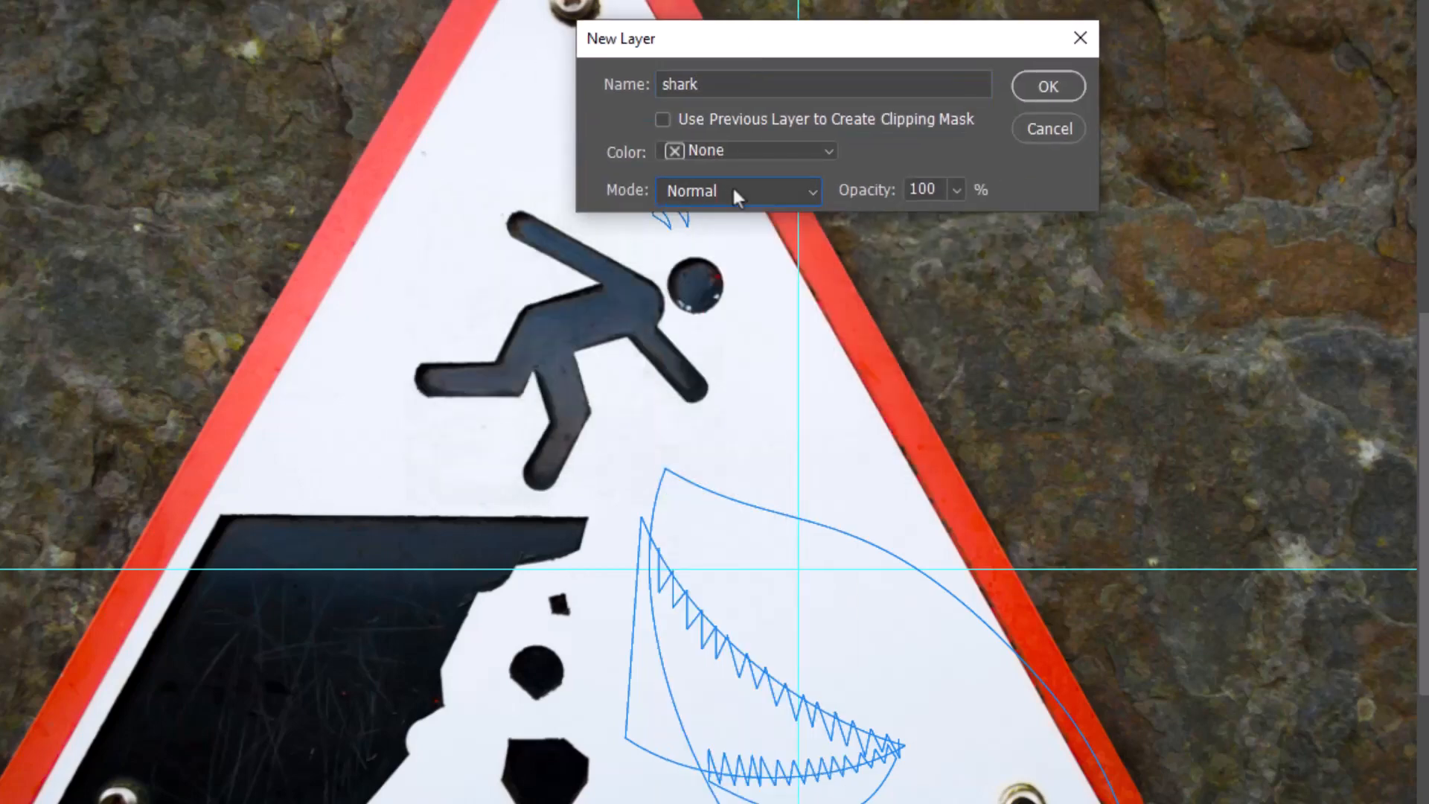
left_click(1041, 87)
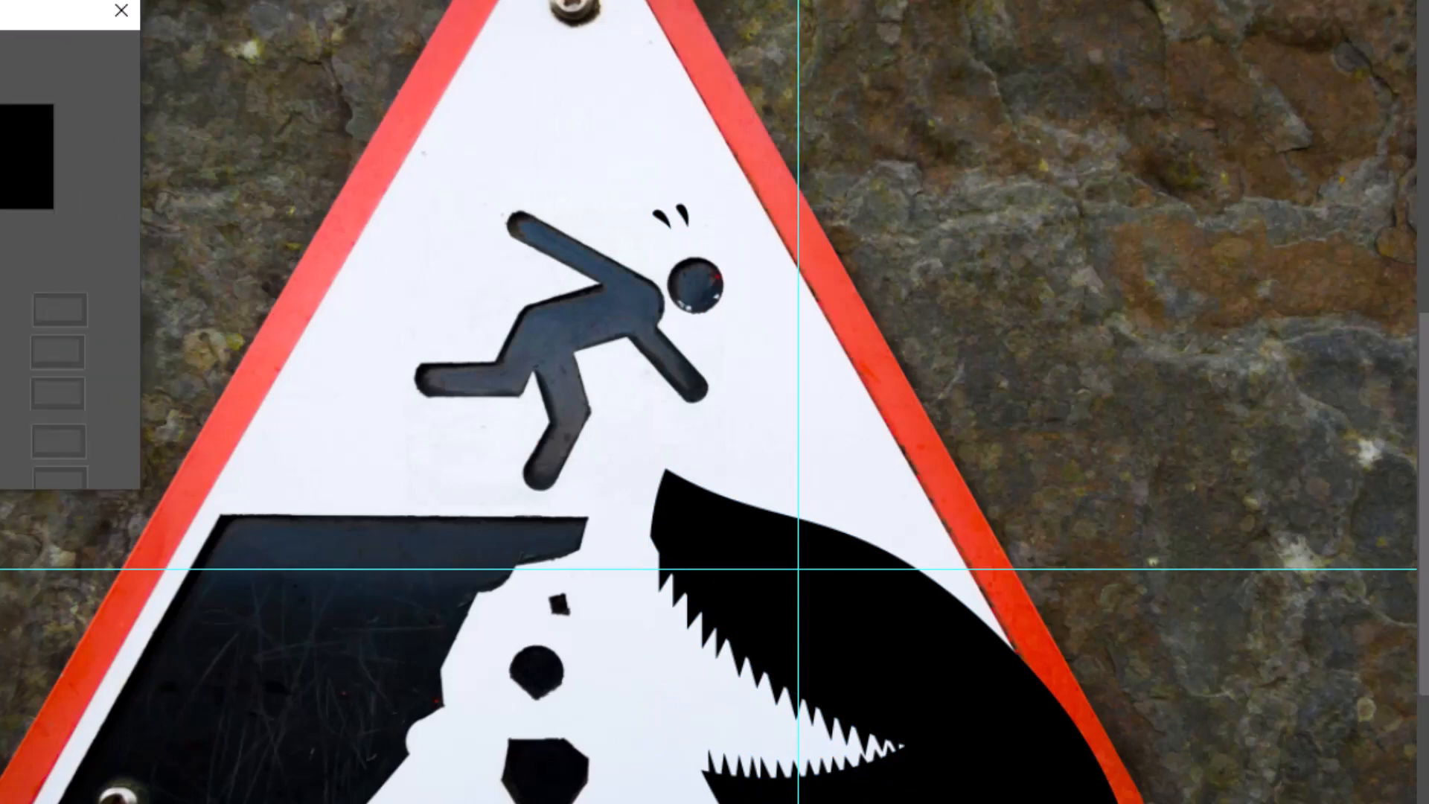
Step: Accept black (000000) as the shark fill color and return to the layers list
left_click_drag(0, 12, 516, 87)
left_click_drag(551, 417, 431, 460)
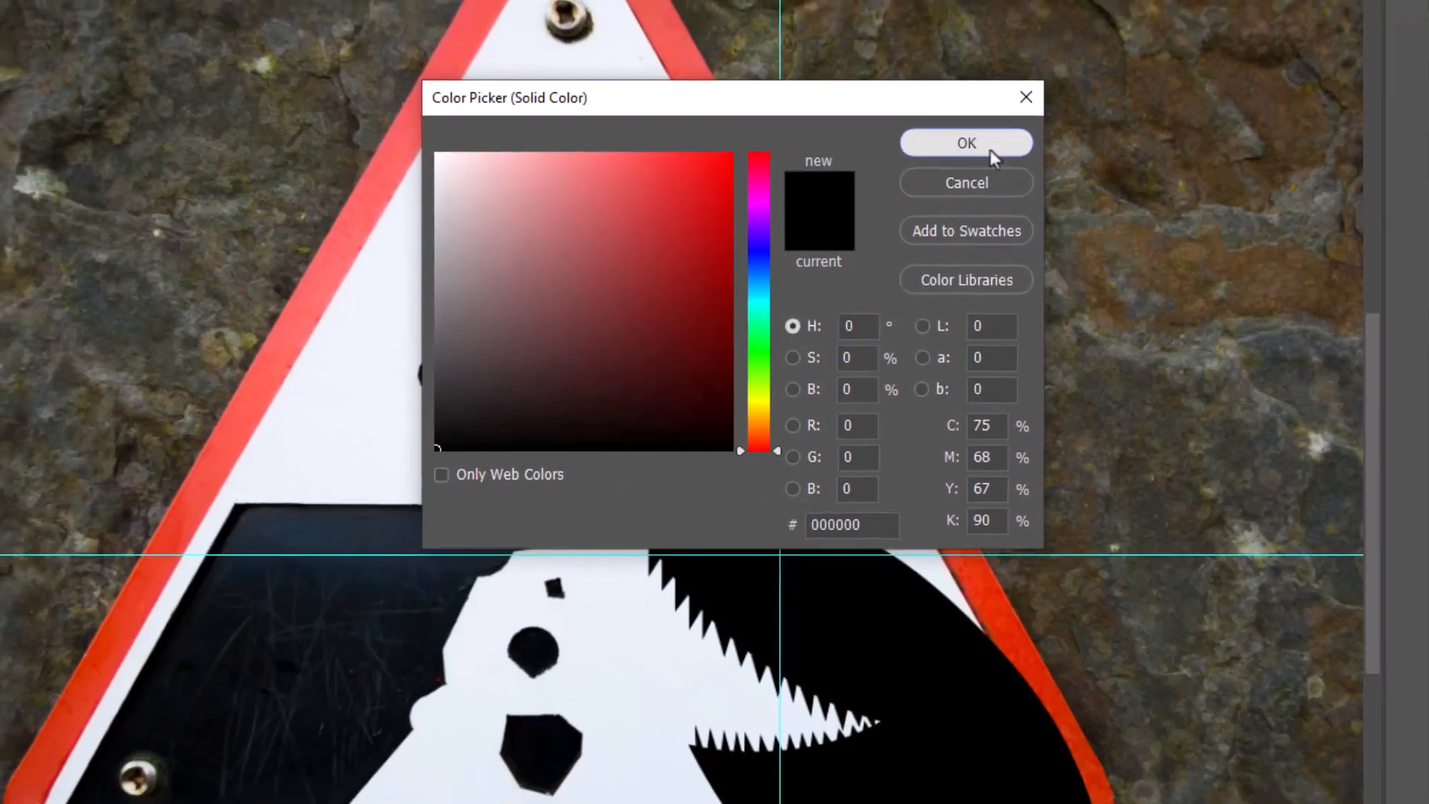
left_click(1042, 134)
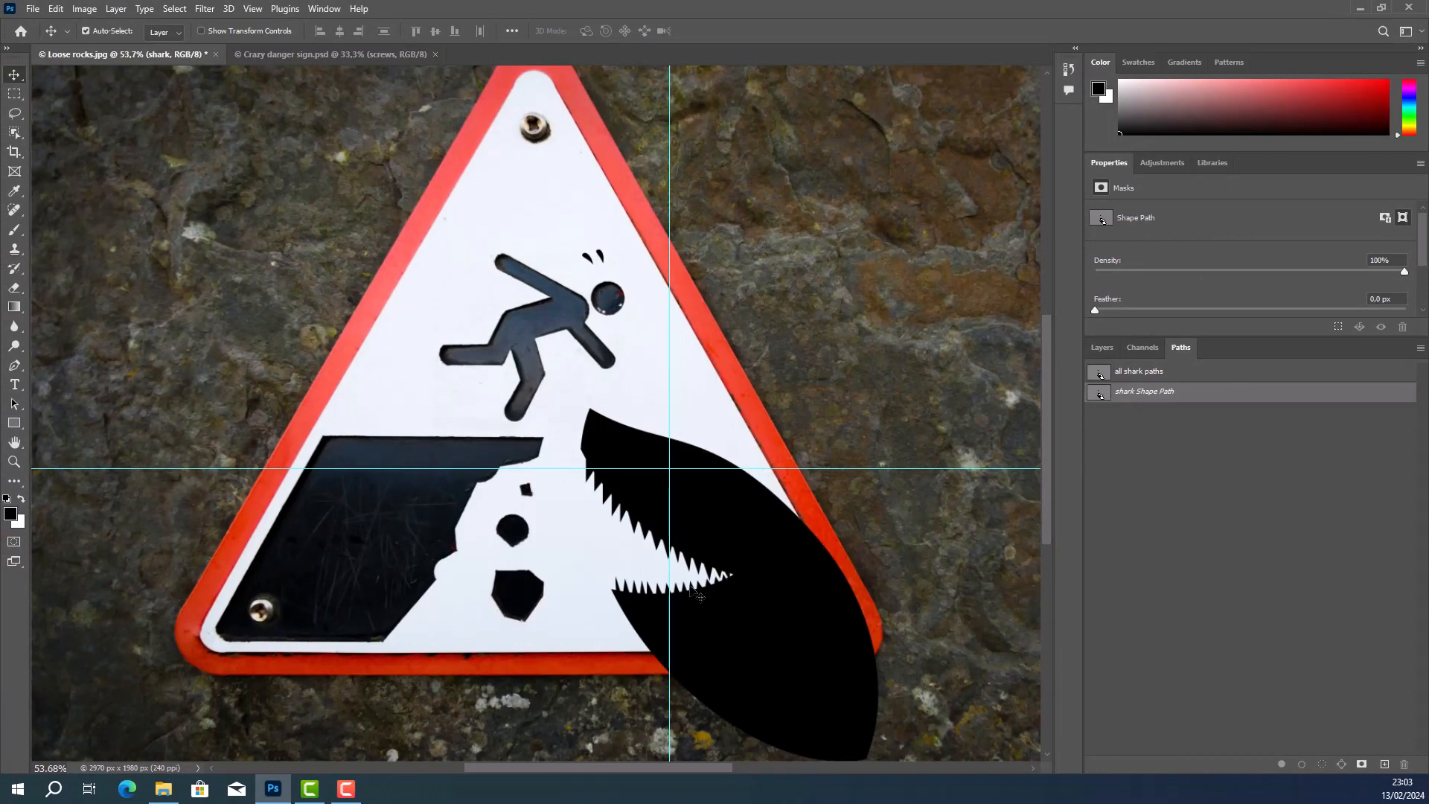
left_click(1095, 348)
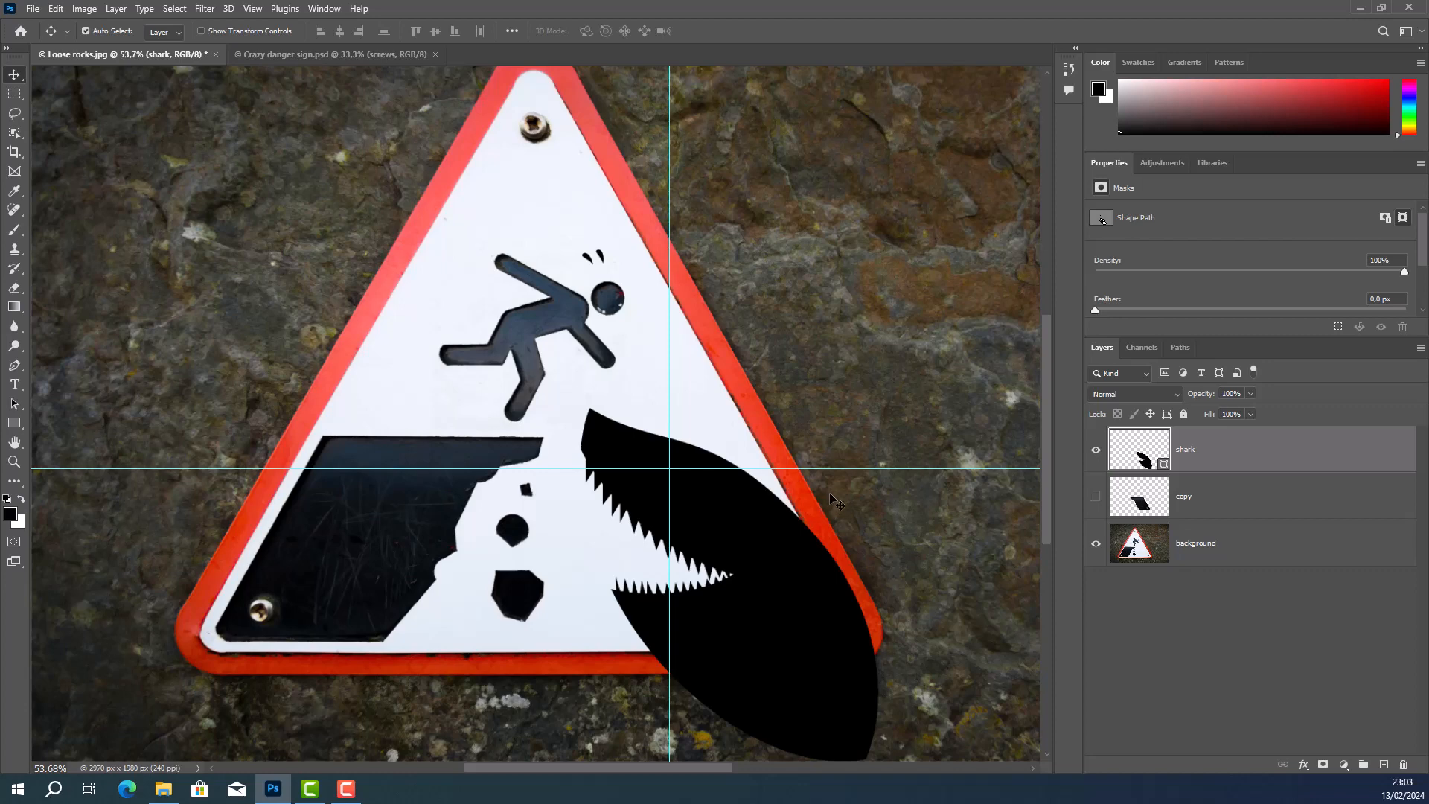
key("ctrl+minus")
key("ctrl+minus")
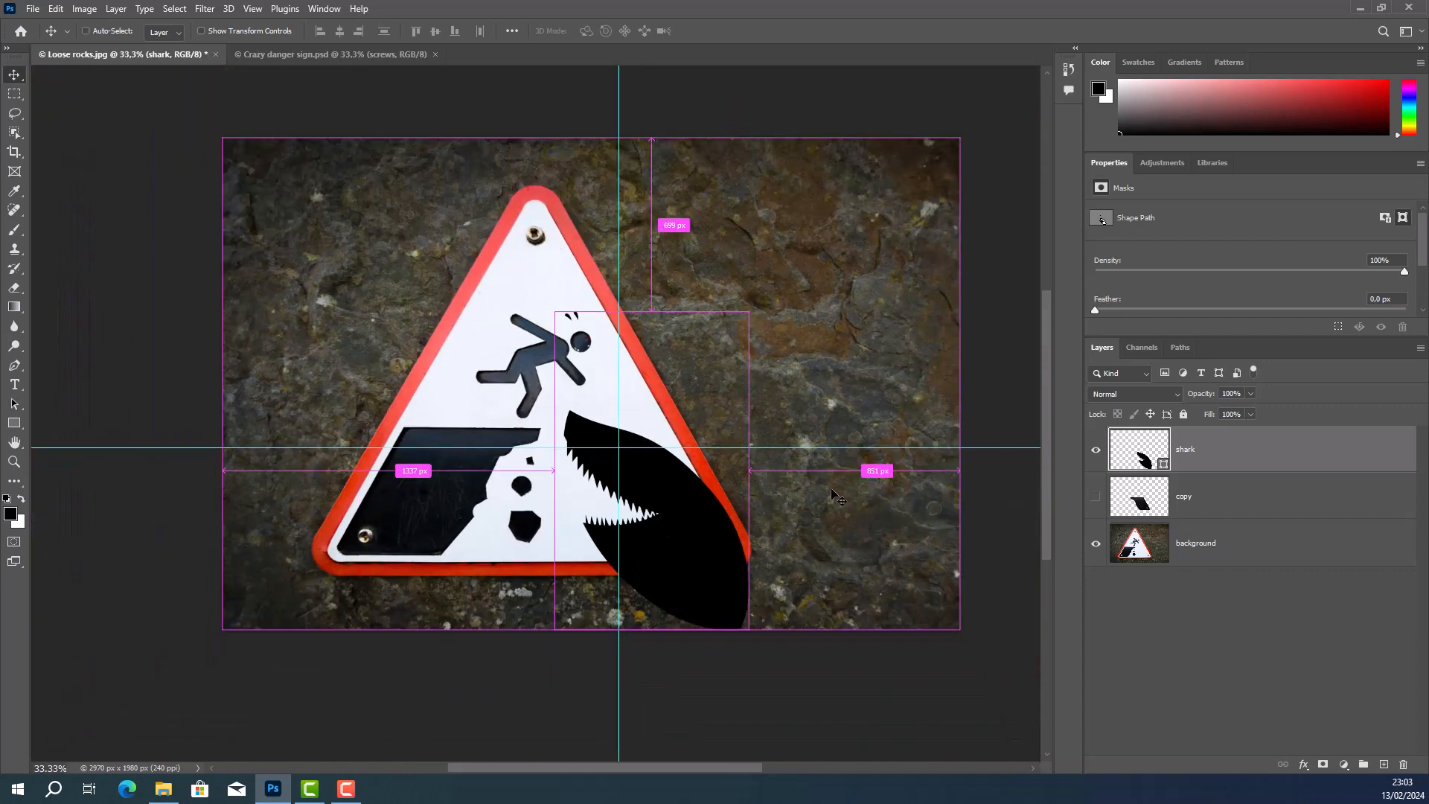
key("ctrl+plus")
key("ctrl+plus")
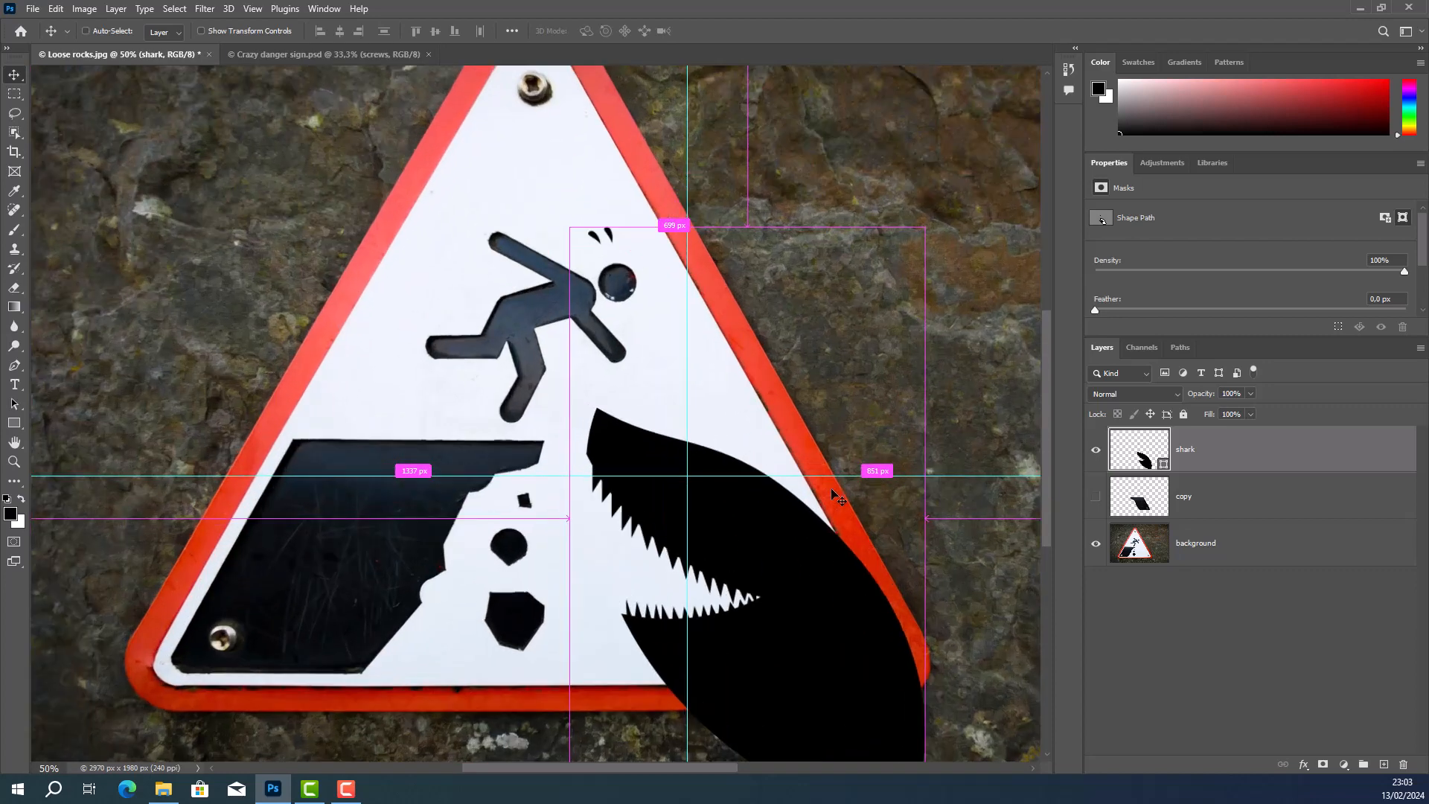
key("ctrl+minus")
key("ctrl+minus")
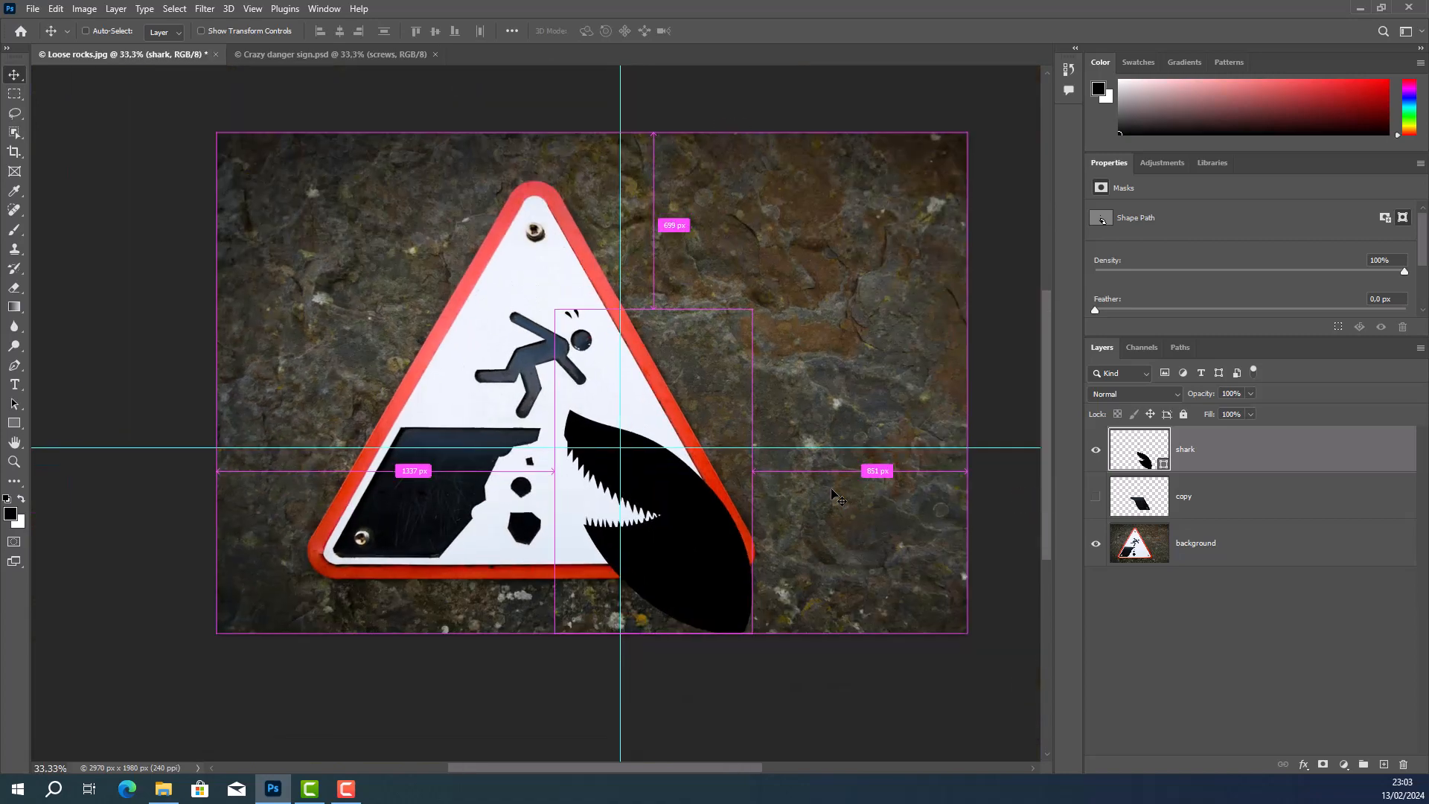
key("ctrl+plus")
key("ctrl+plus")
key("ctrl+minus")
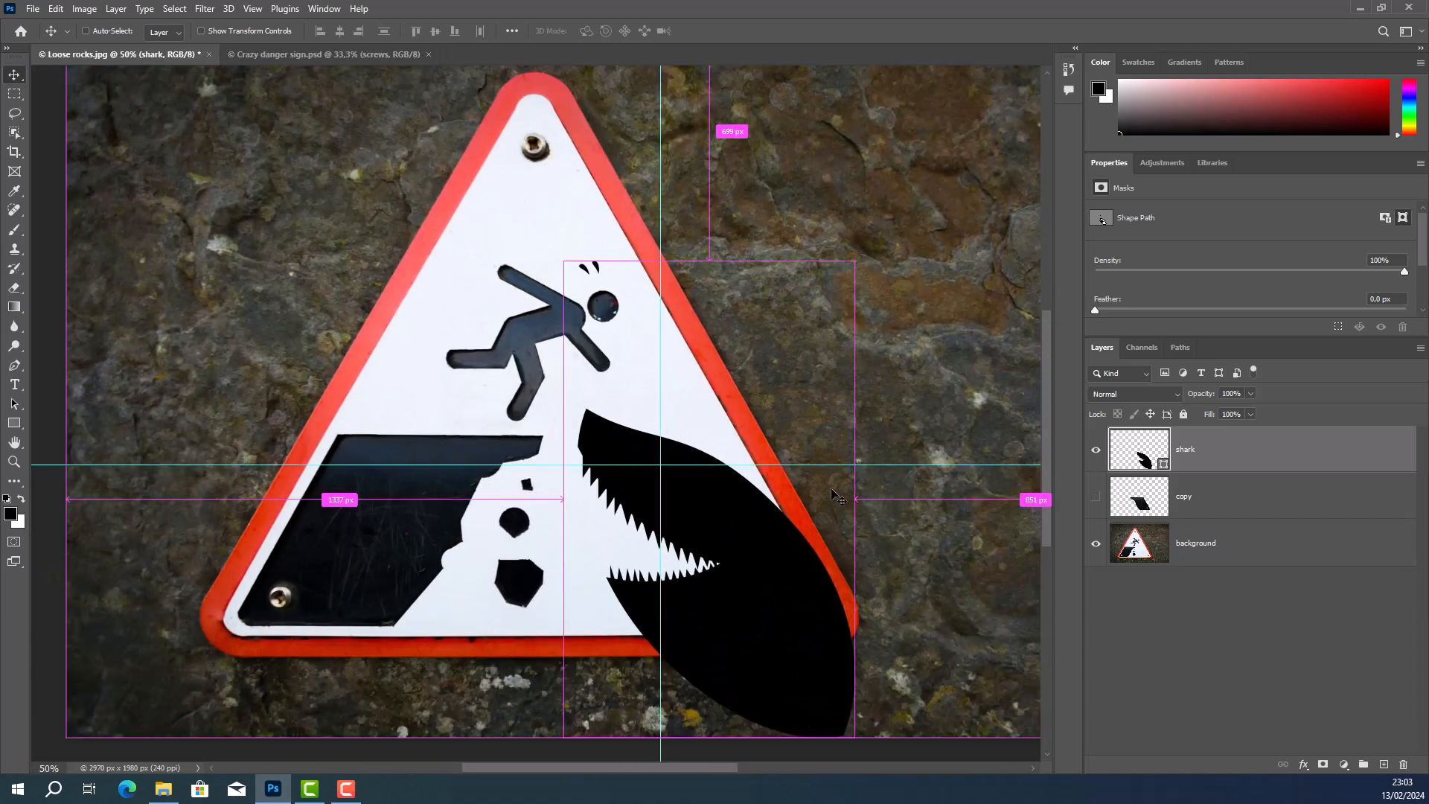
key("ctrl+minus")
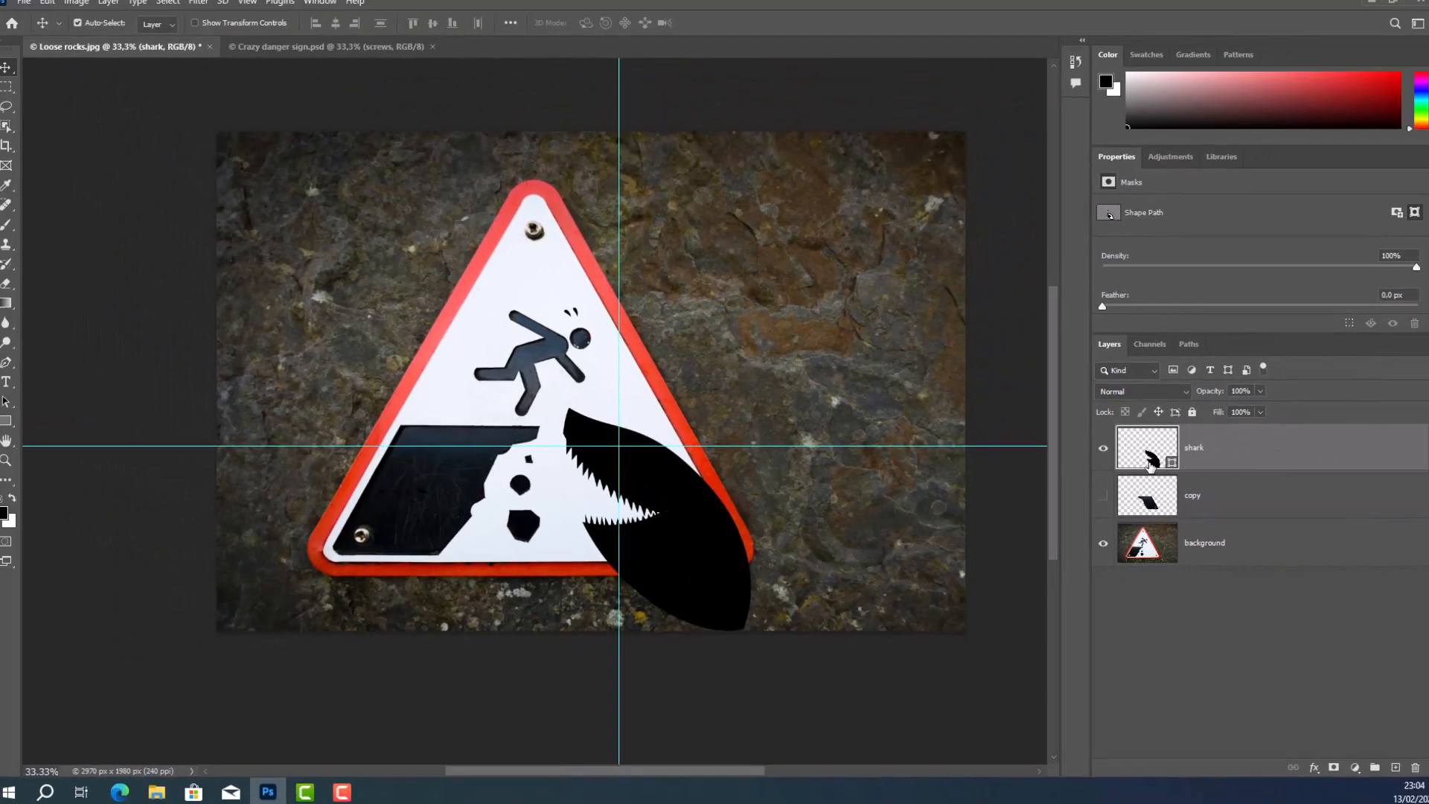
Step: Compare the shark and copy layers by alternating their visibility, finishing with only the shark shown above the background and no layer selected
left_click(1099, 499)
left_click(1100, 453)
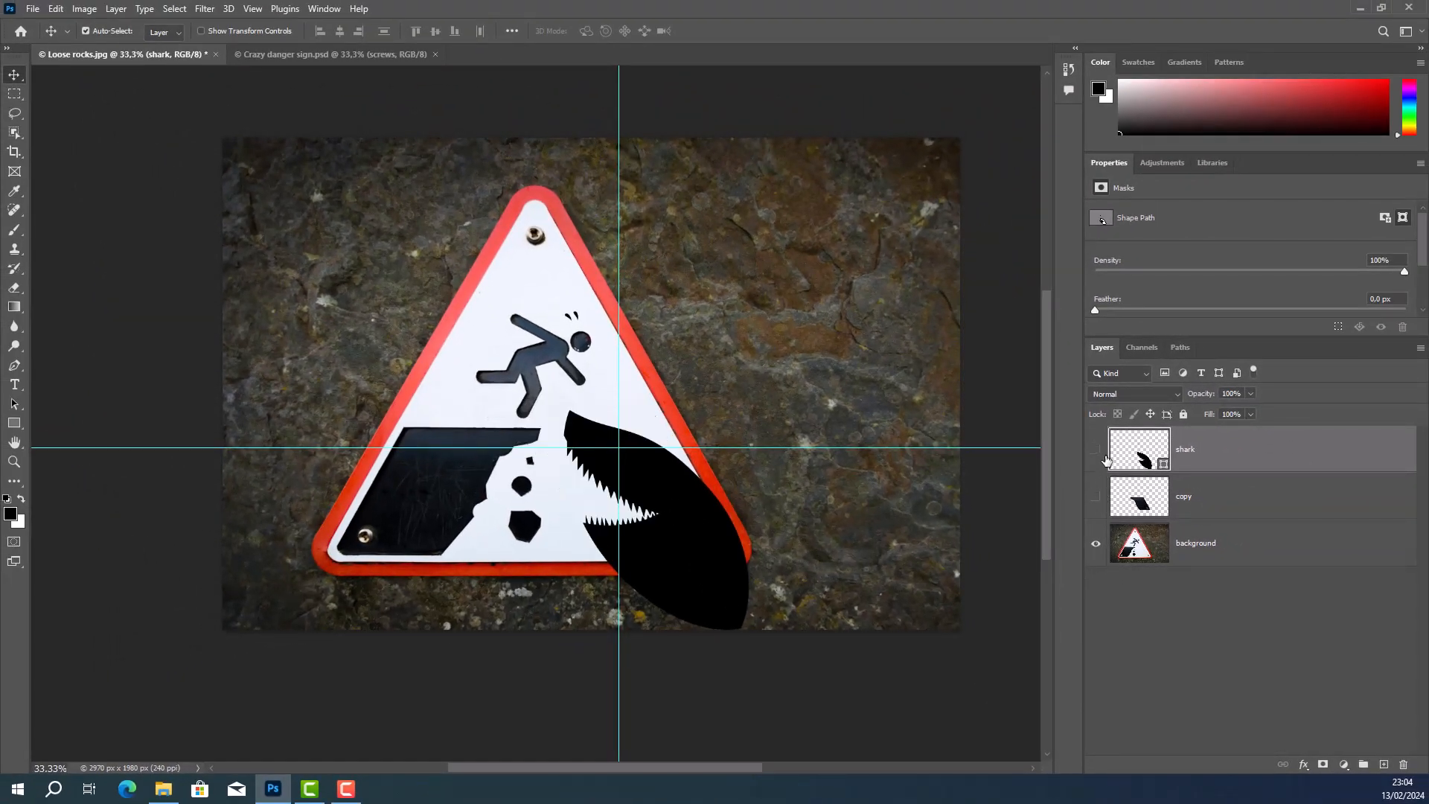
left_click(1100, 501)
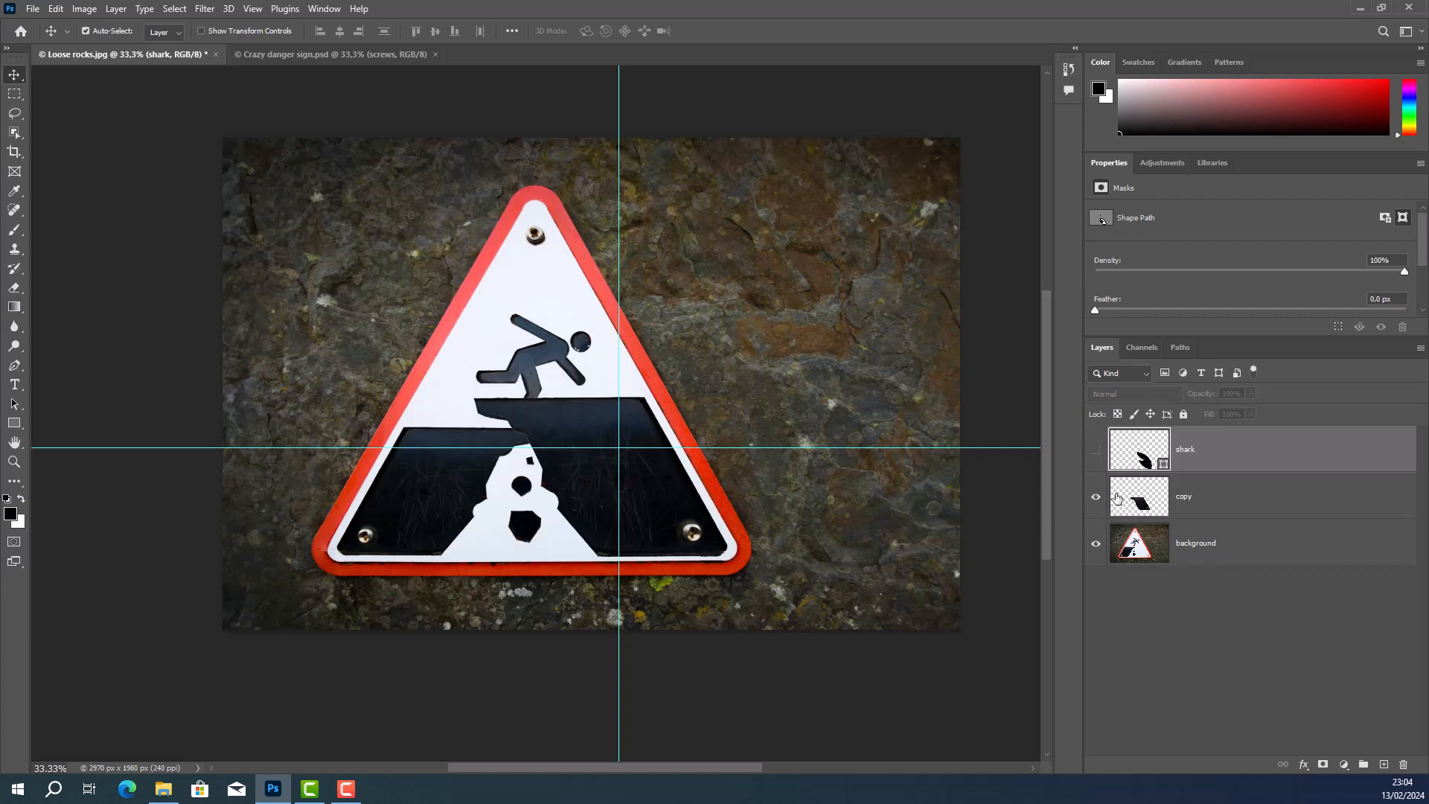
left_click(1095, 450)
left_click(1096, 498)
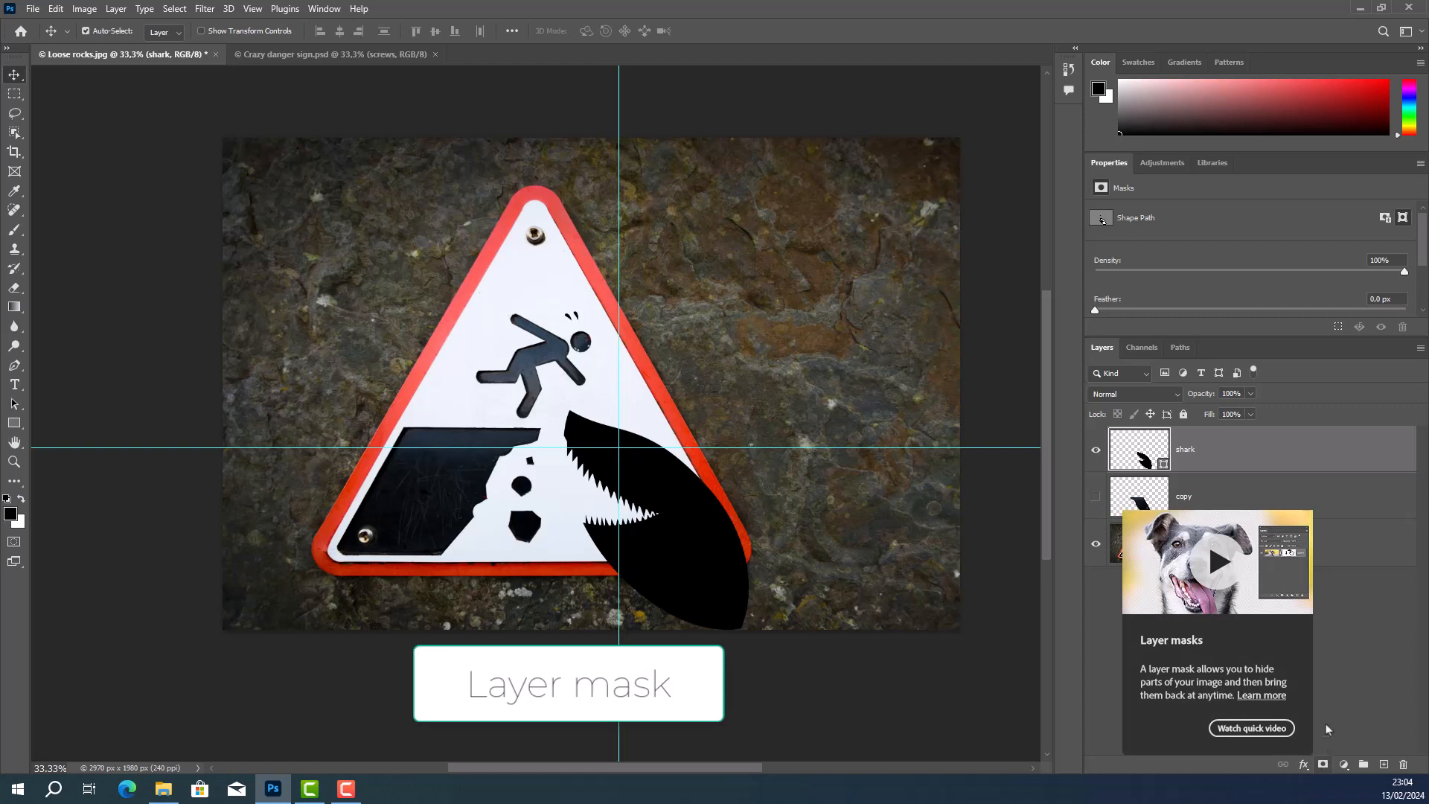
left_click(1370, 672)
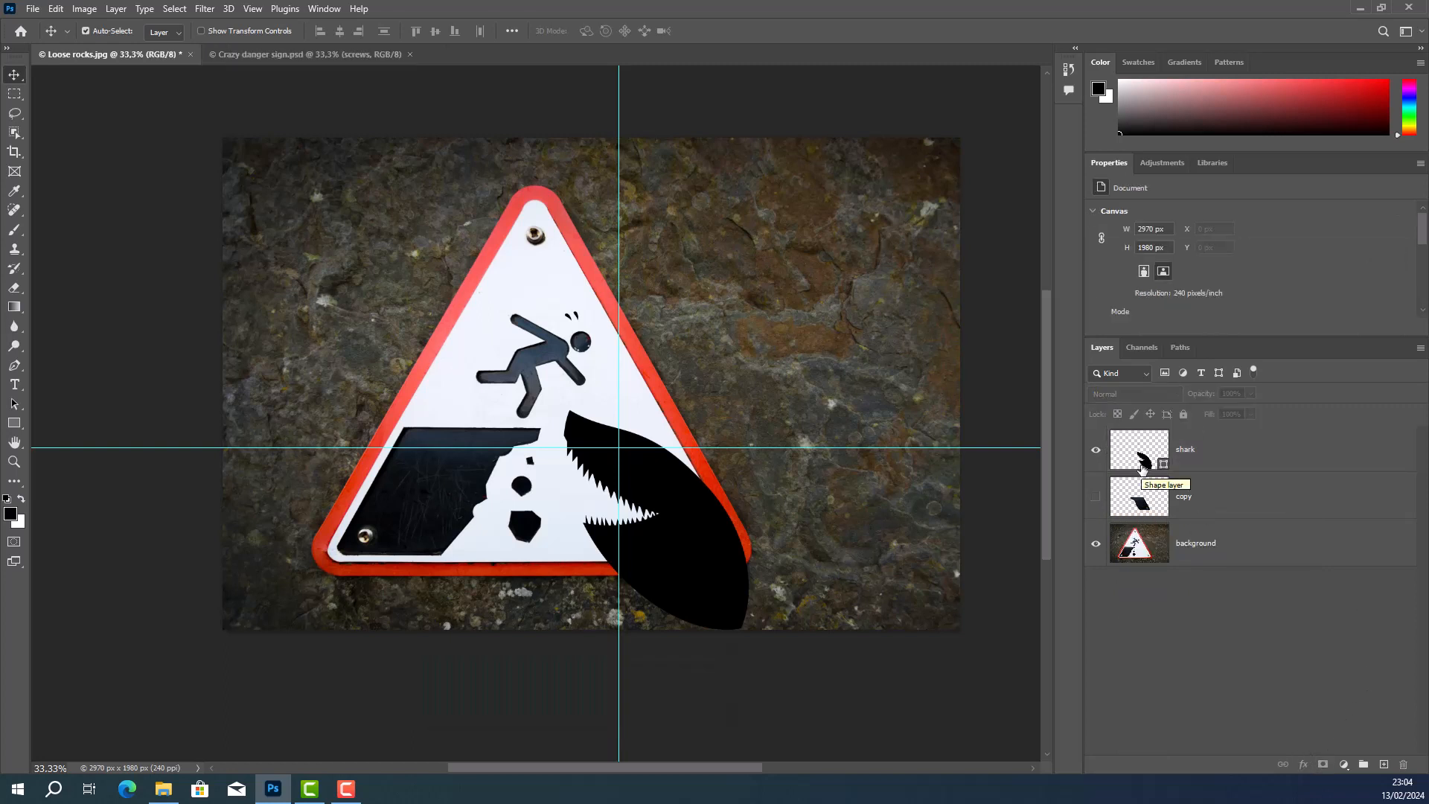
Step: Inspect the mirrored cliff on the copy layer with the shark hidden, then hide the copy and show the shark layer again
left_click(1156, 504)
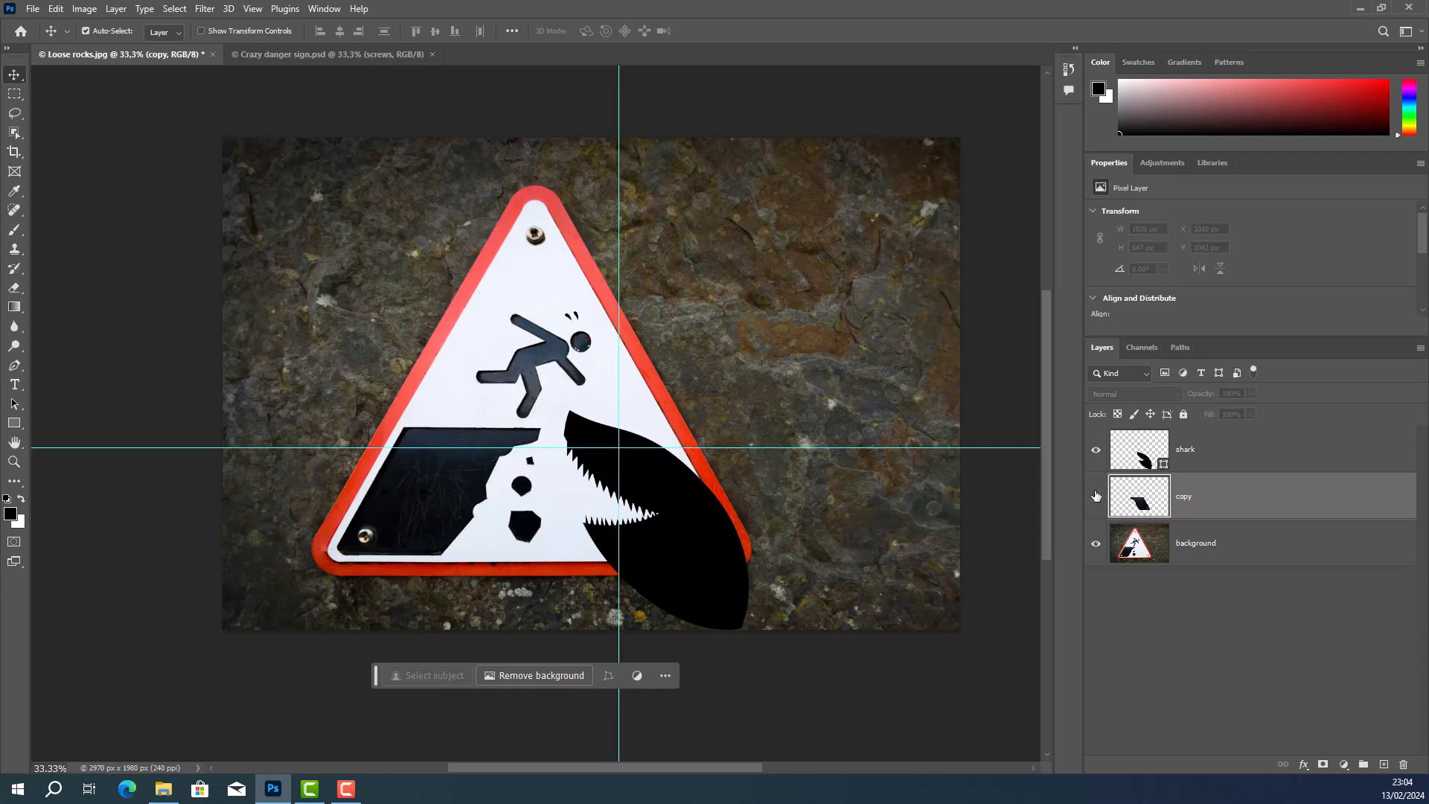
left_click(1096, 450)
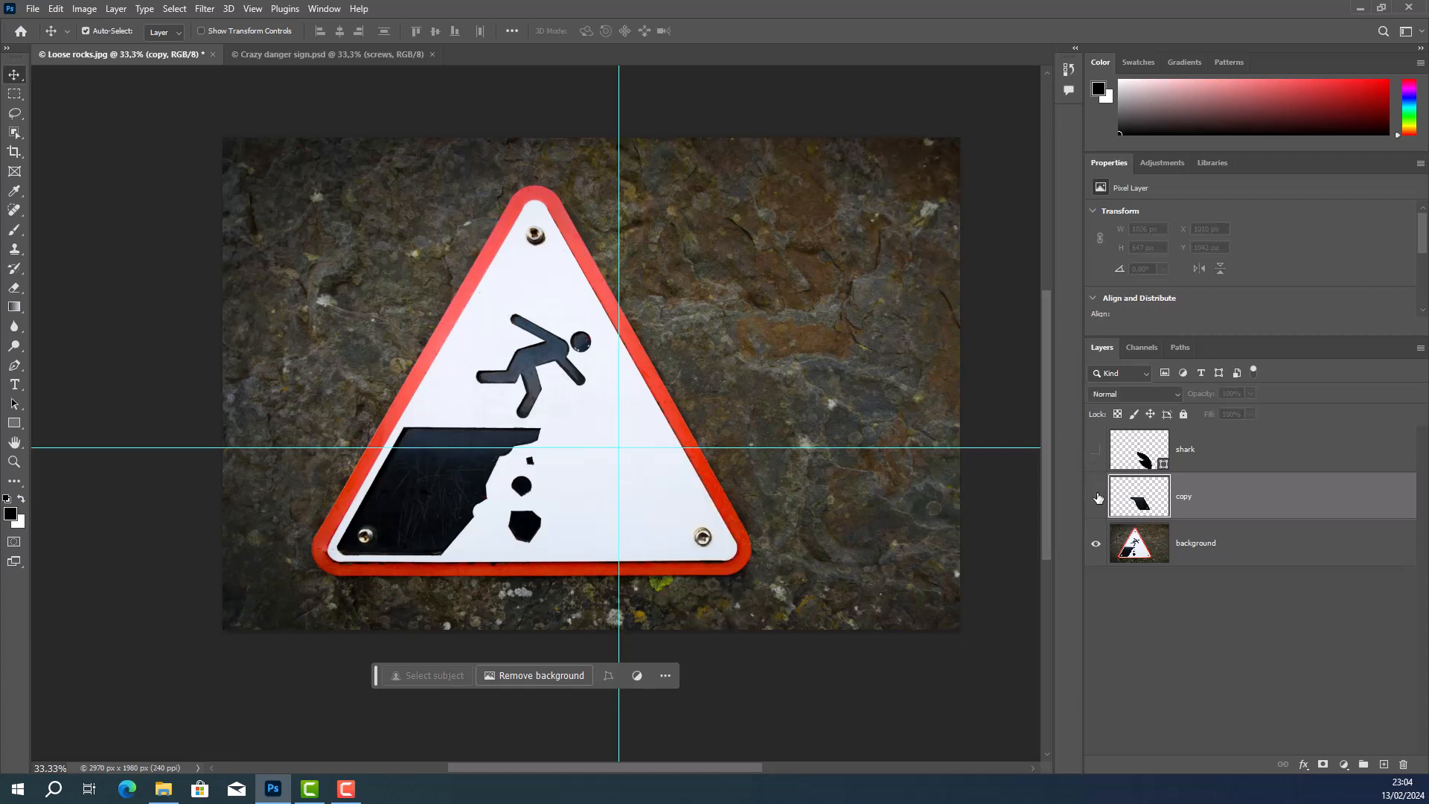
left_click(1096, 497)
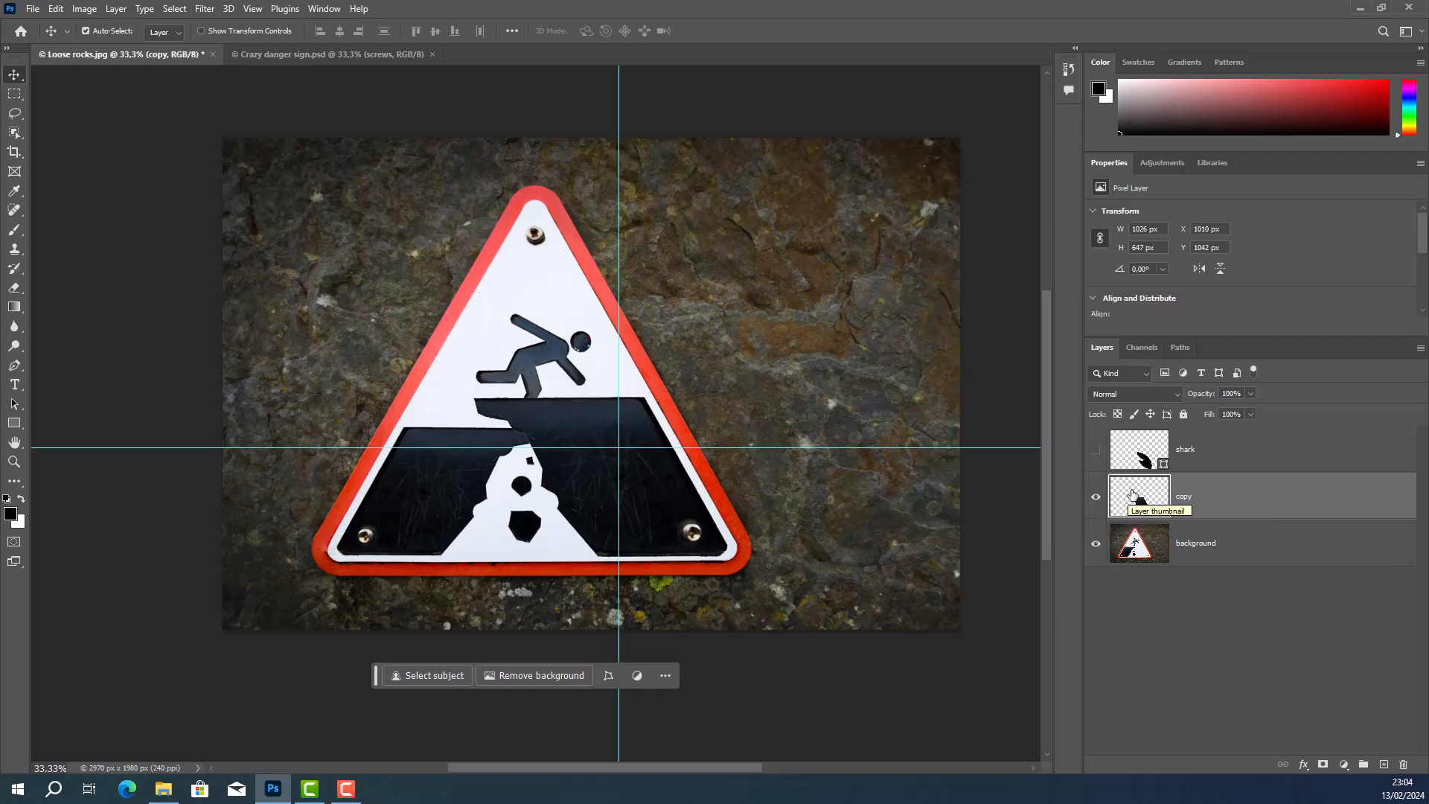
left_click(1096, 496)
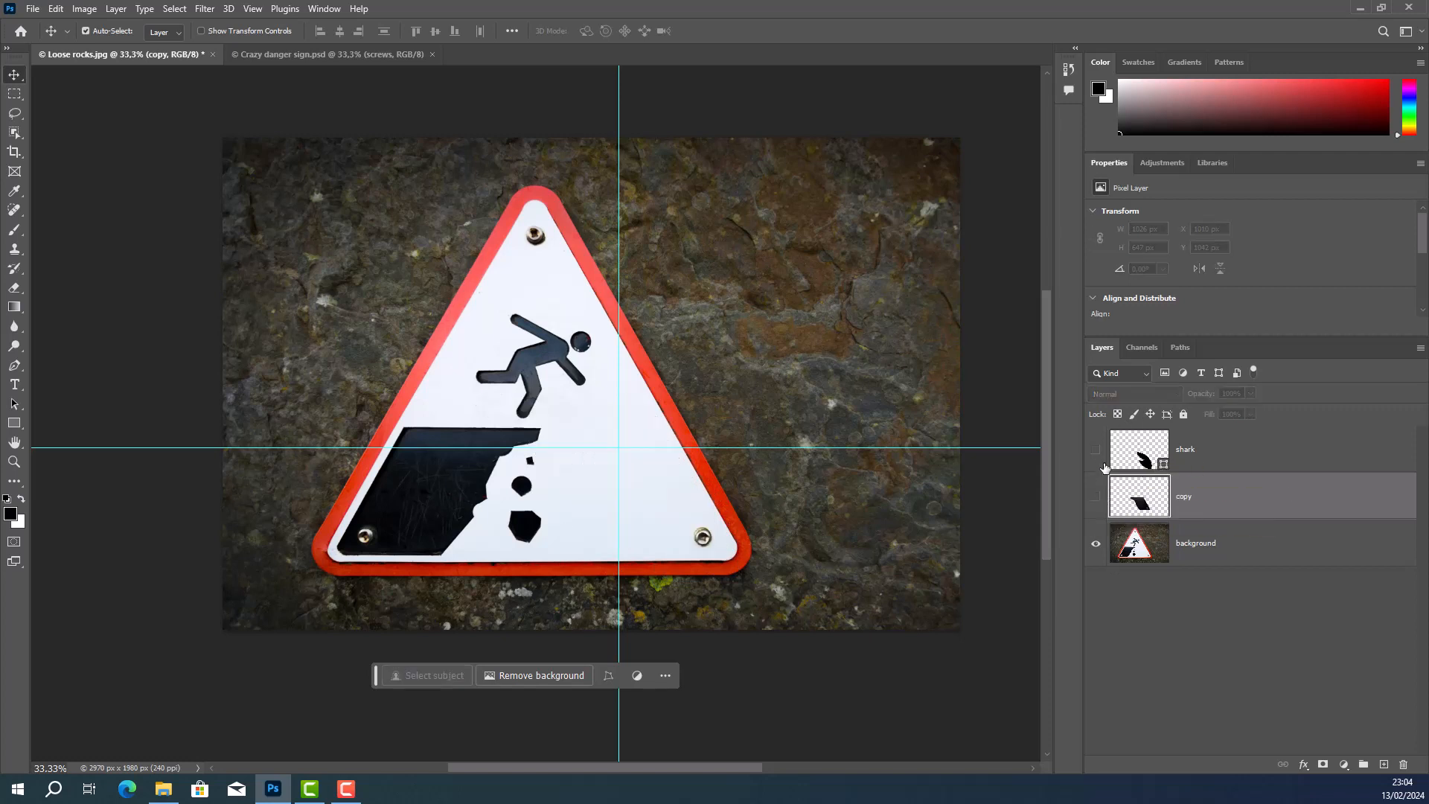
left_click(1121, 457)
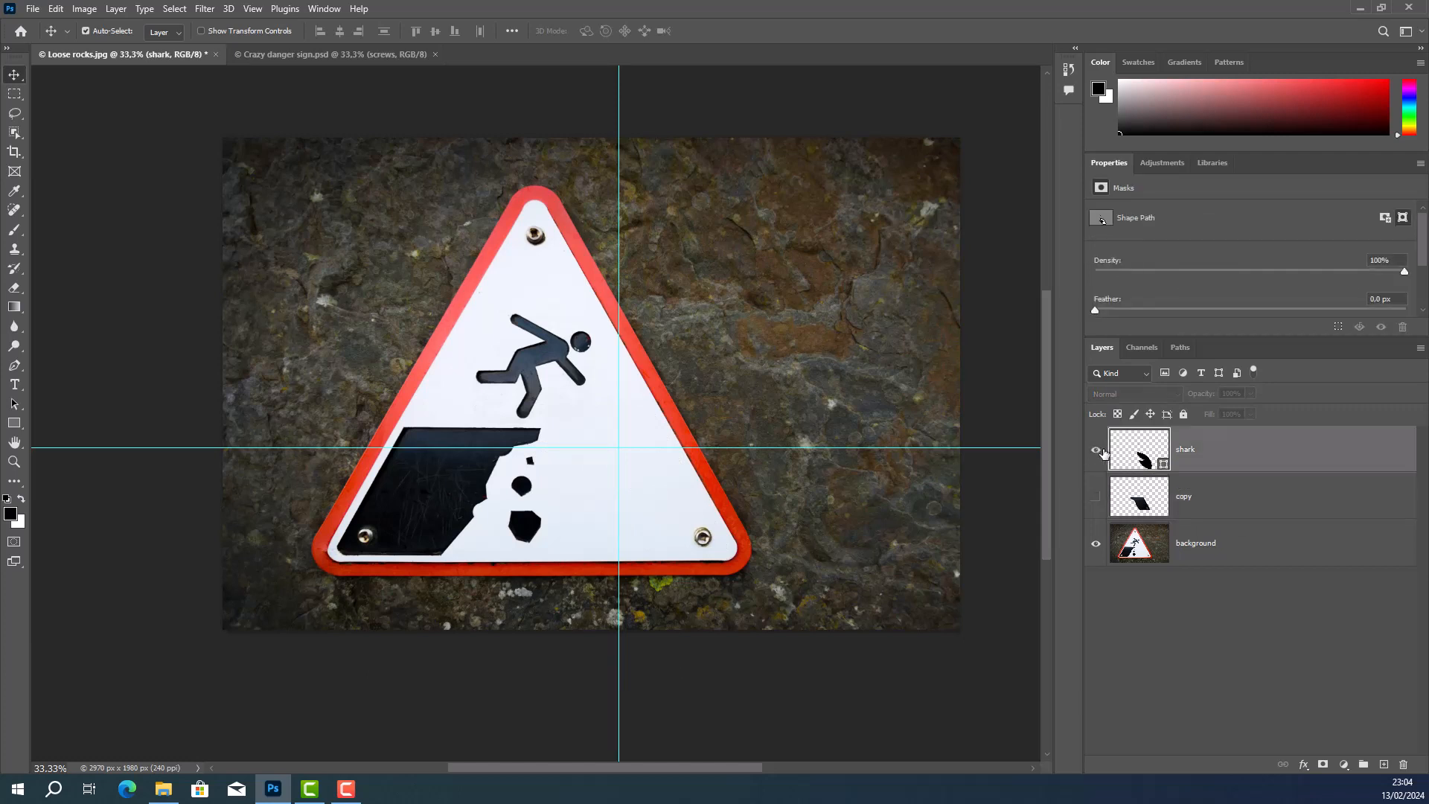
left_click(1096, 450)
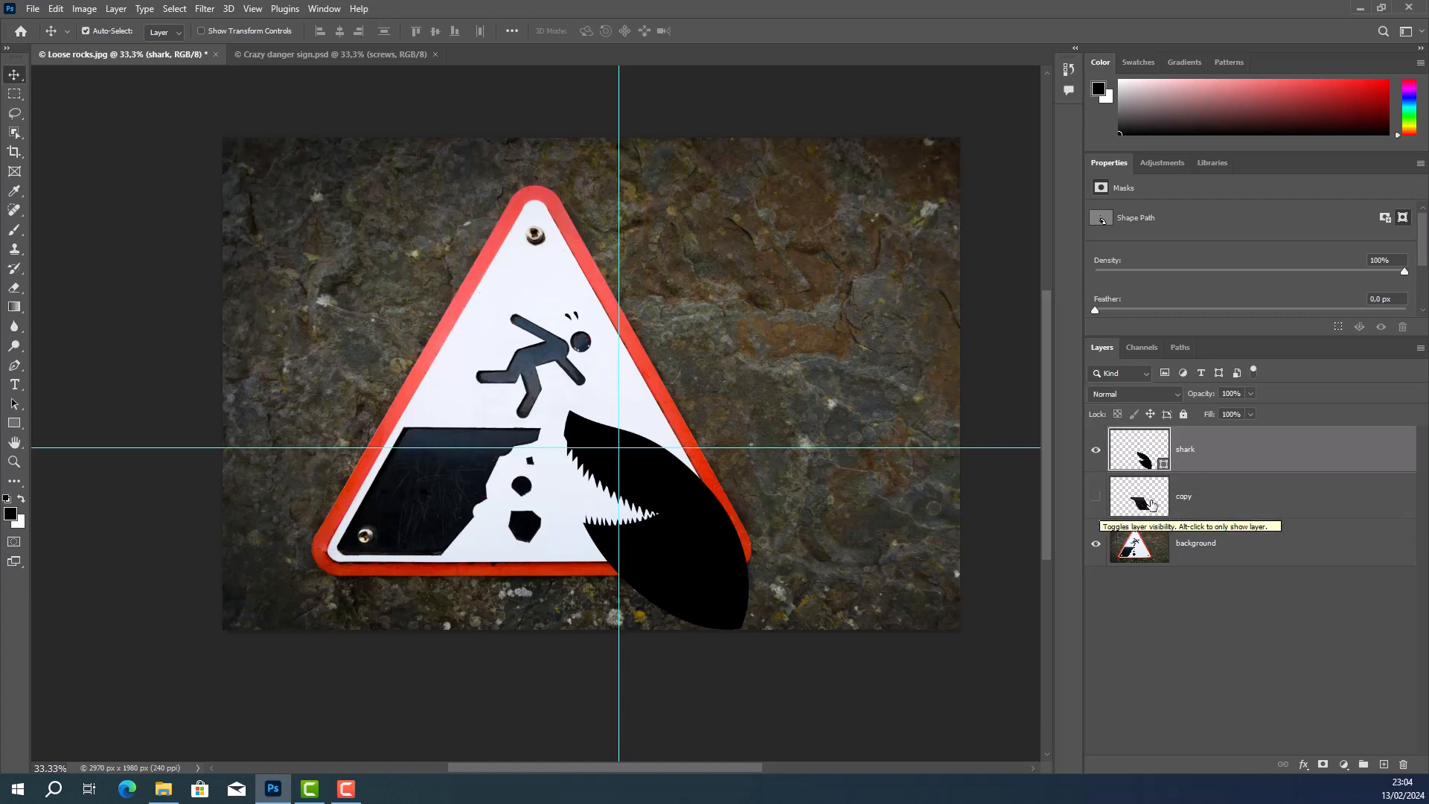
Step: Select the pixels of the hidden copy layer, repeat the pixel selection once, and clear it
left_click(1177, 500)
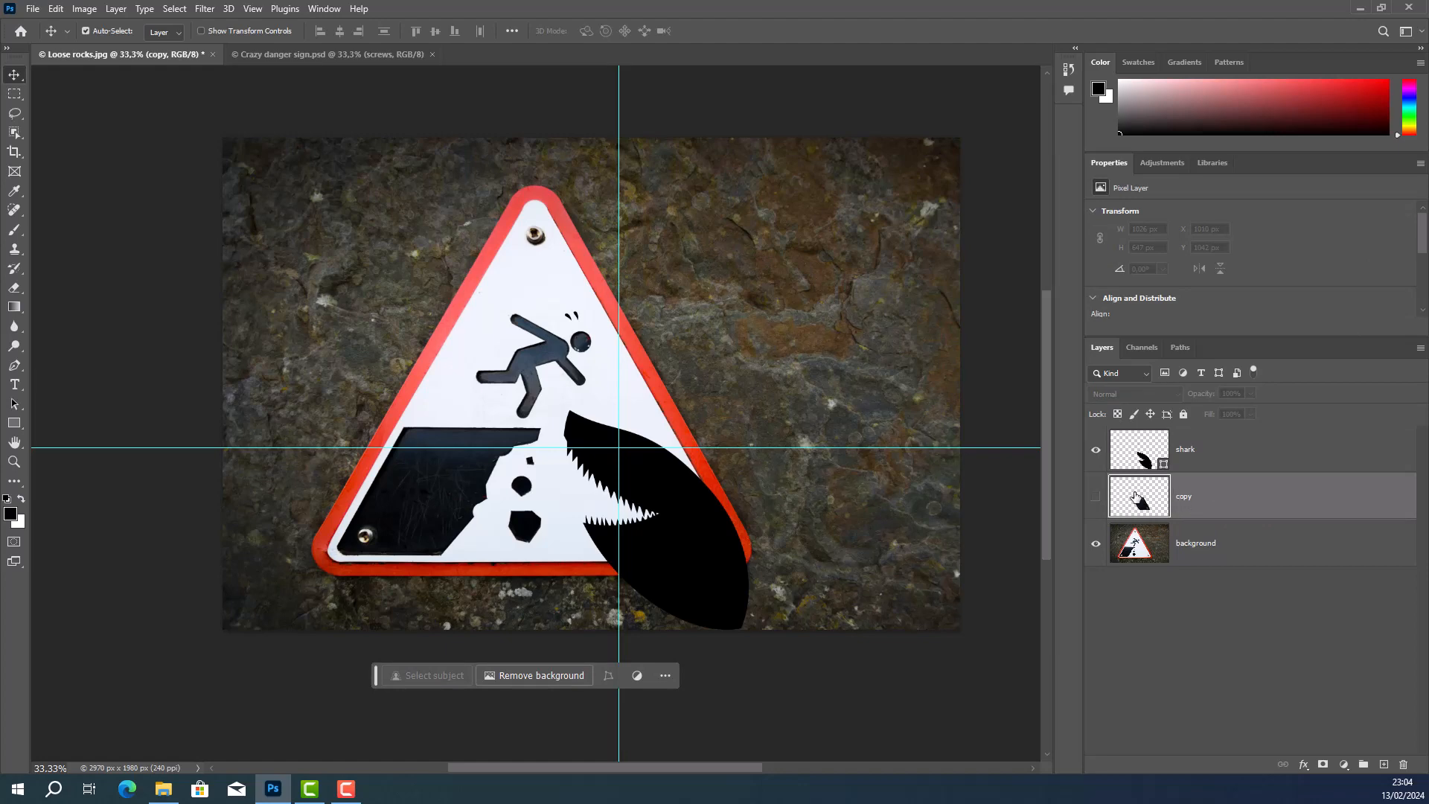
right_click(1136, 497)
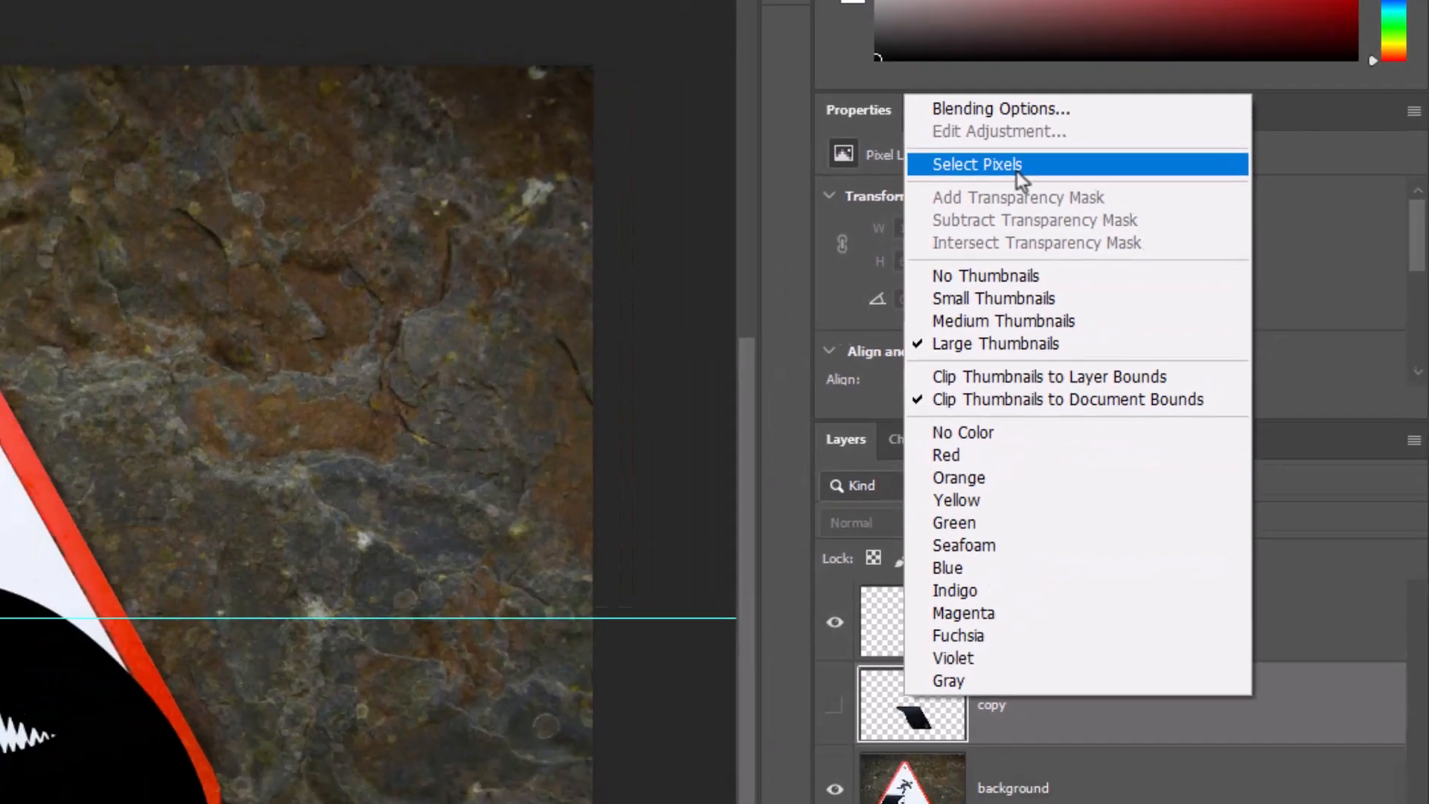
left_click(961, 158)
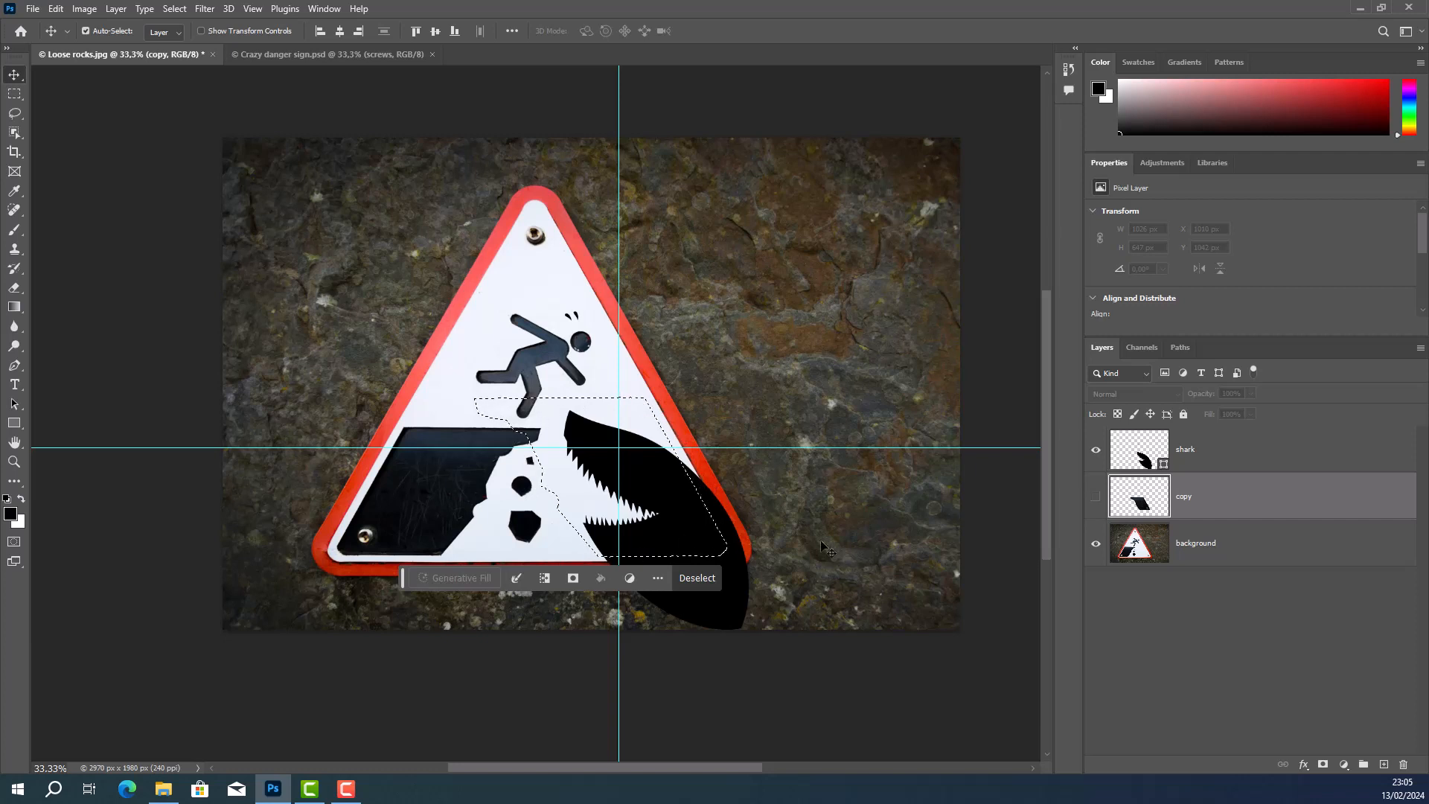
right_click(1128, 499)
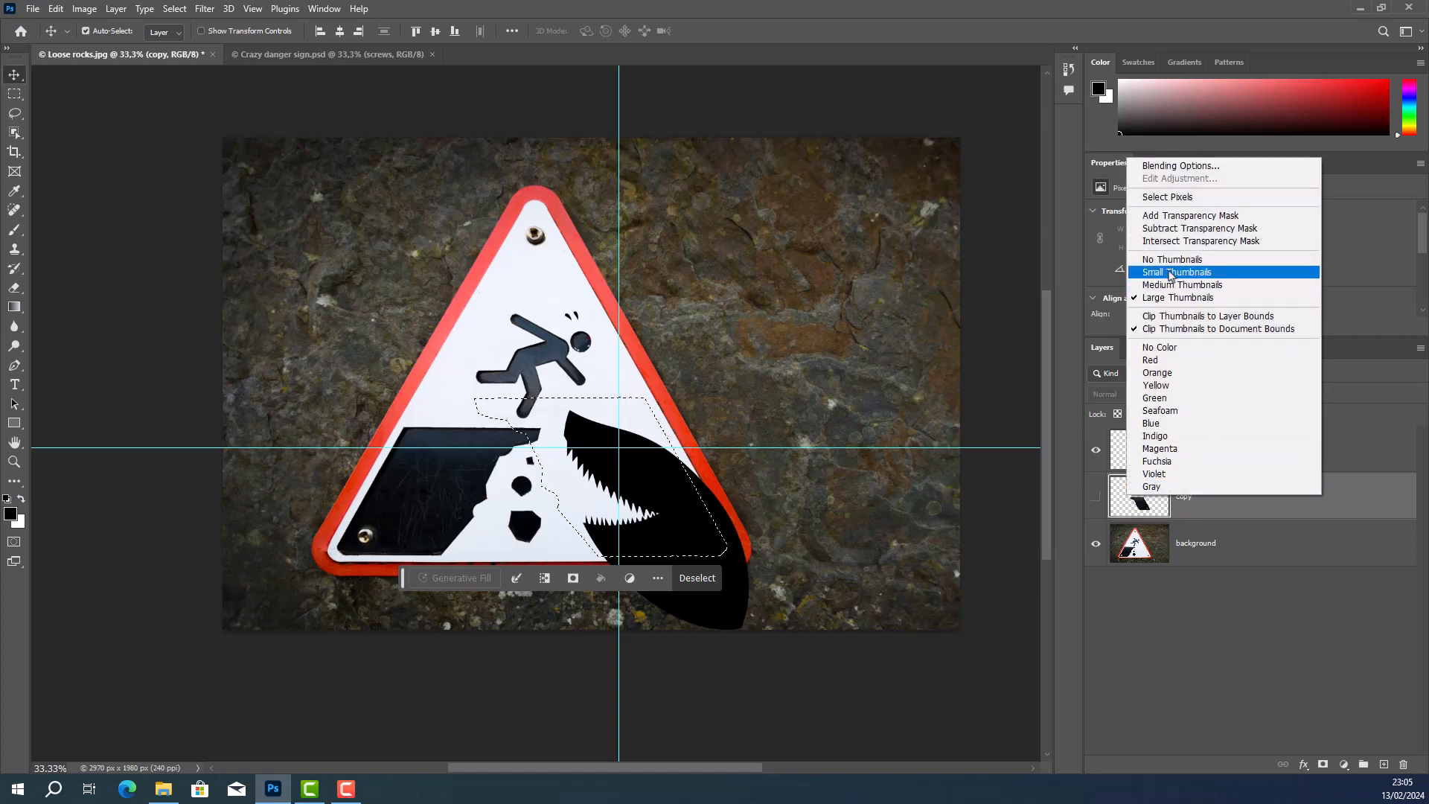
left_click(1168, 197)
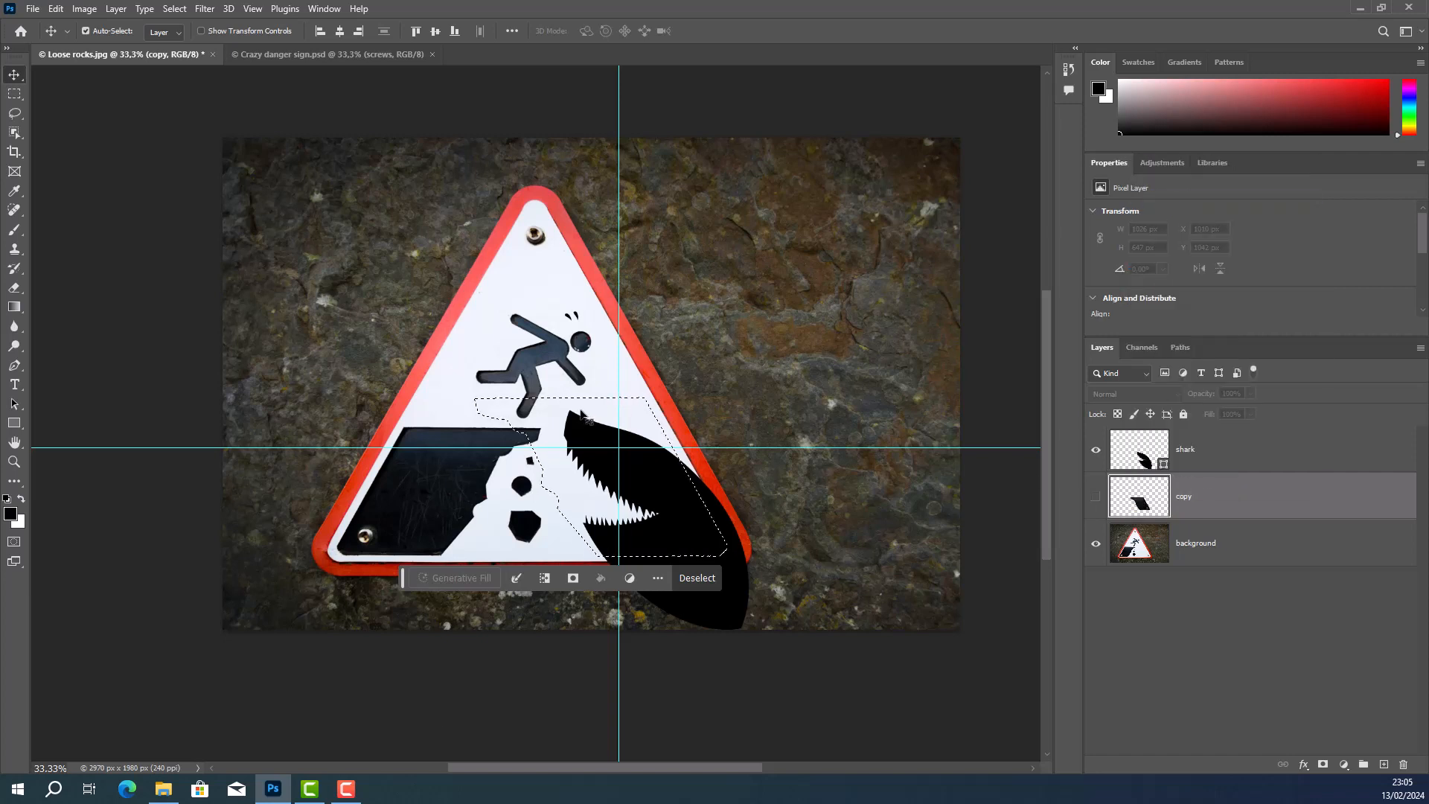
key("ctrl+d")
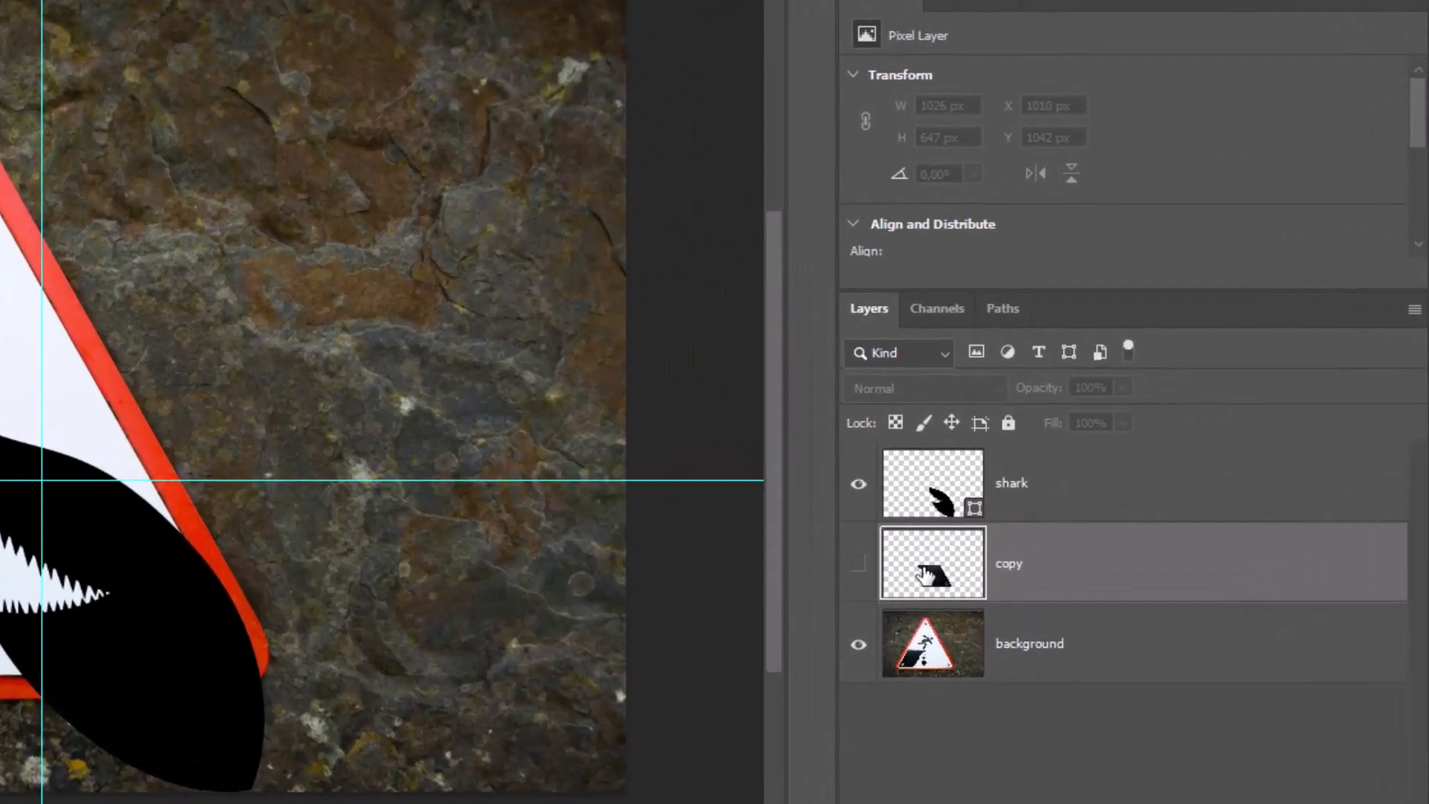
Step: Load the hidden copy layer's outline as a selection and add a layer mask from it to the shark layer
key("ctrl")
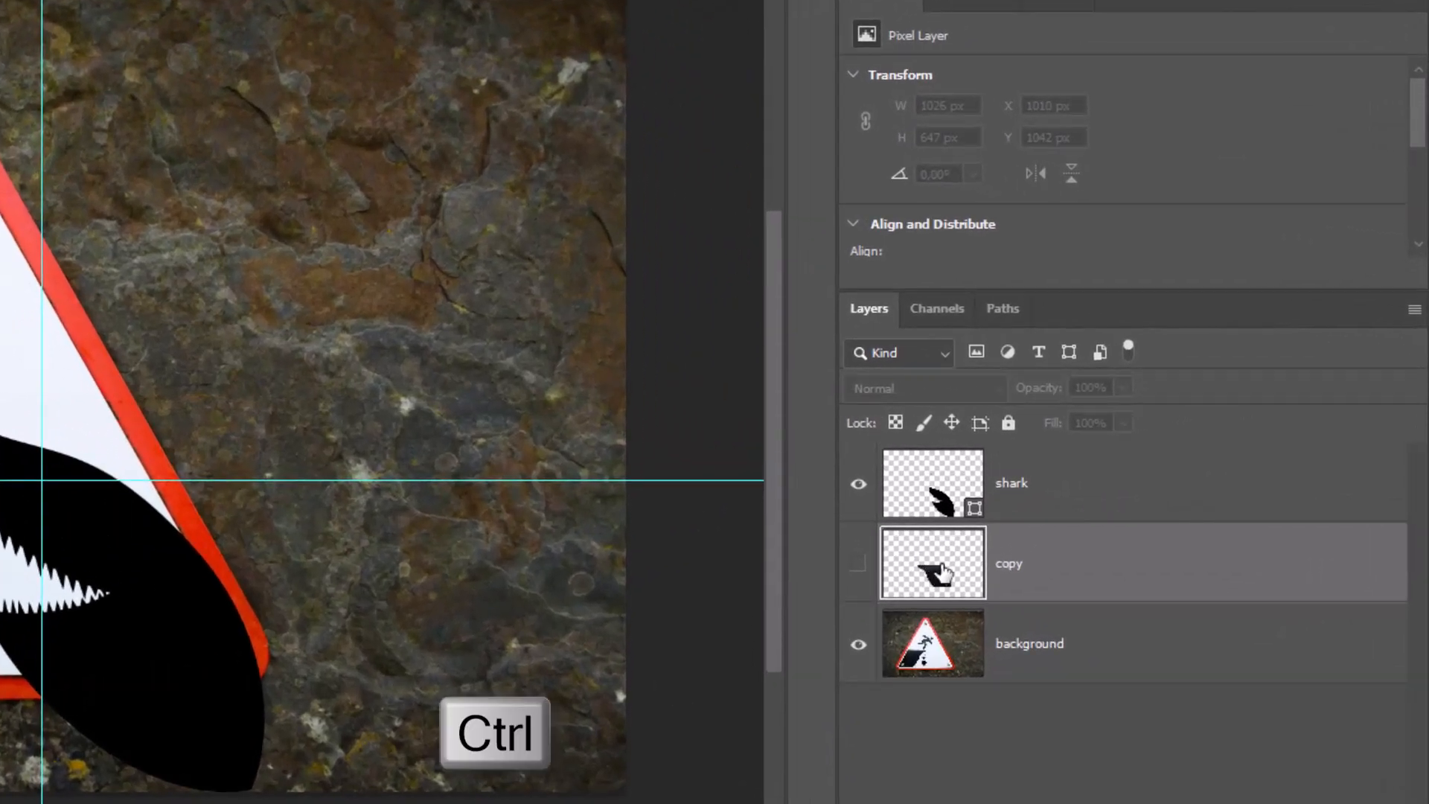
left_click(943, 573, "ctrl")
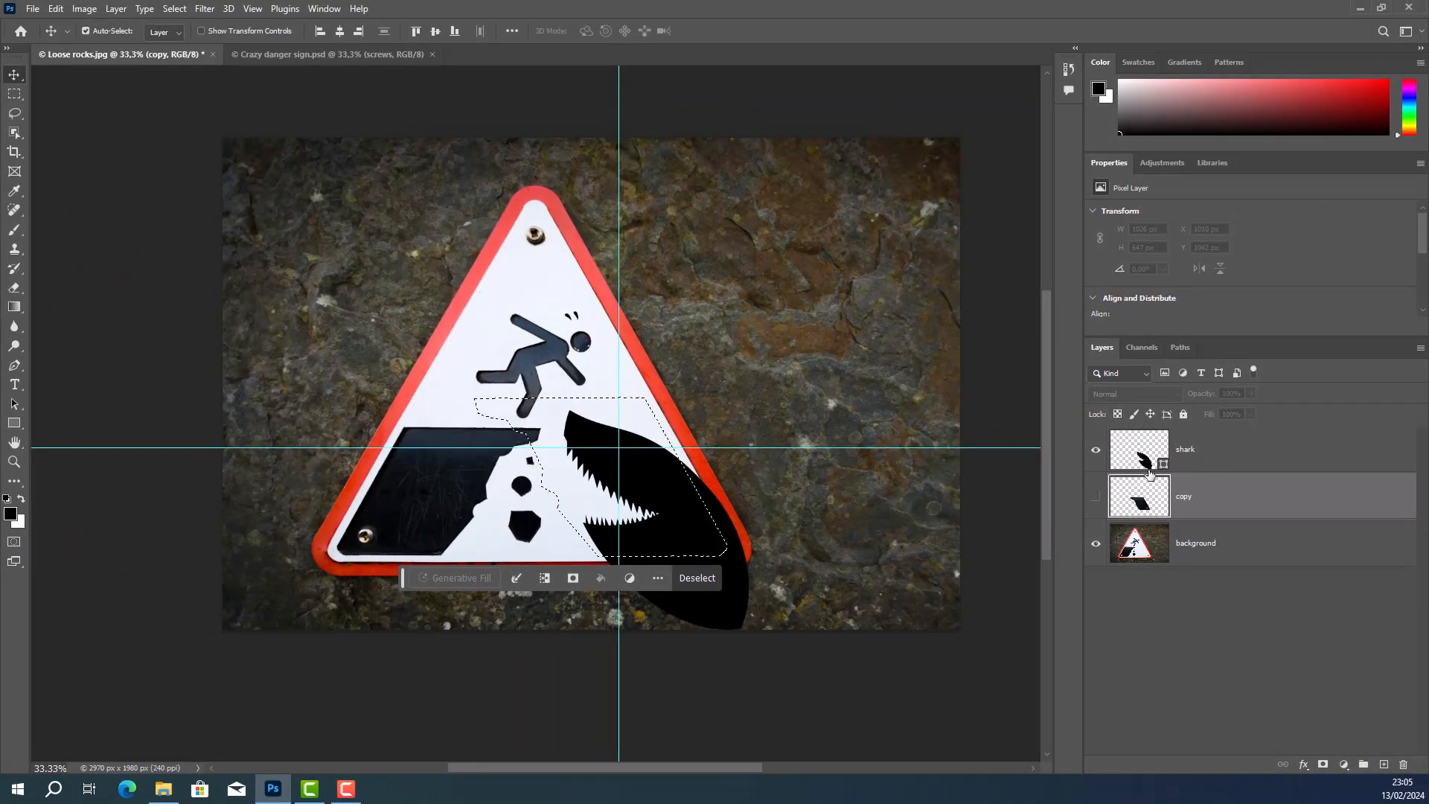
left_click(1156, 450)
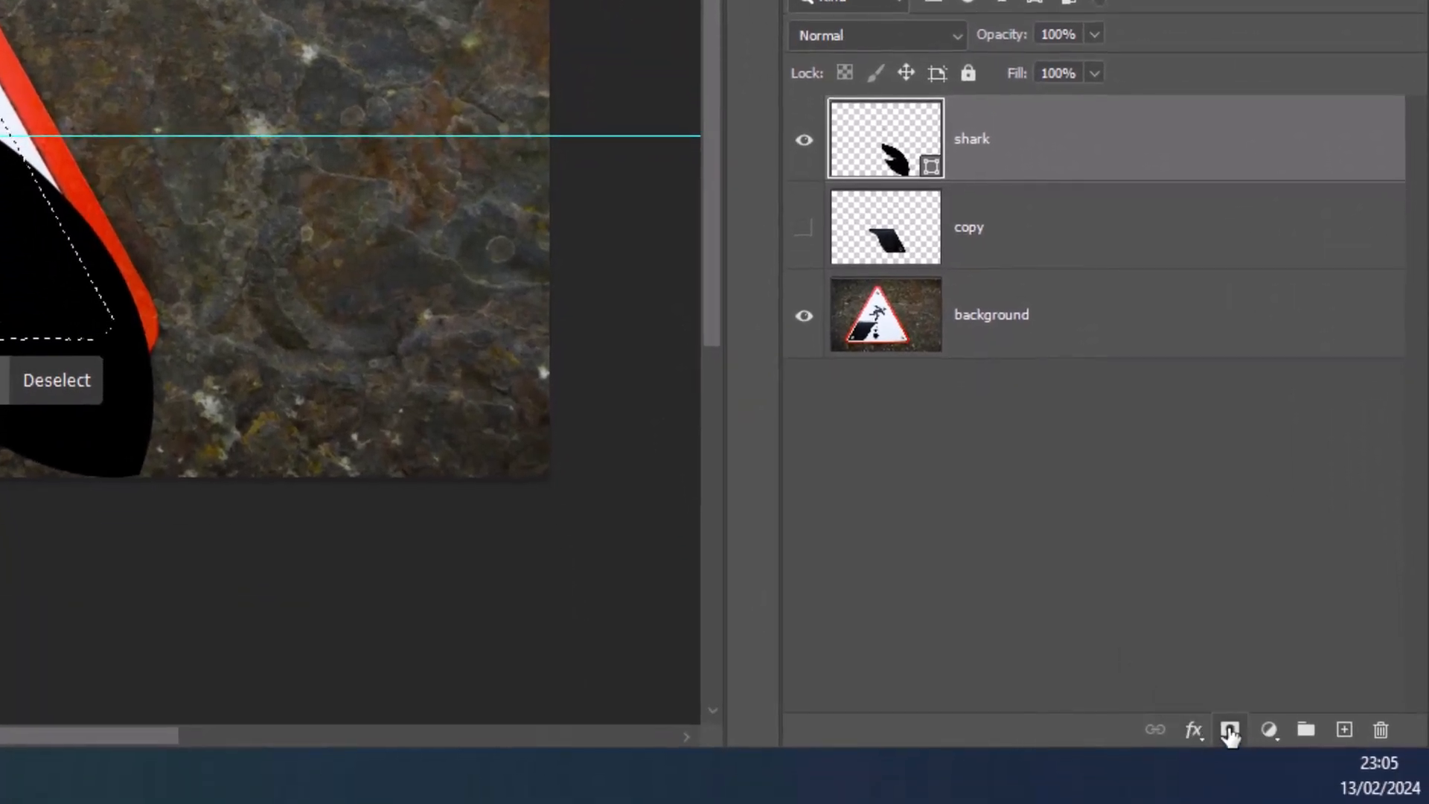
left_click(1230, 733)
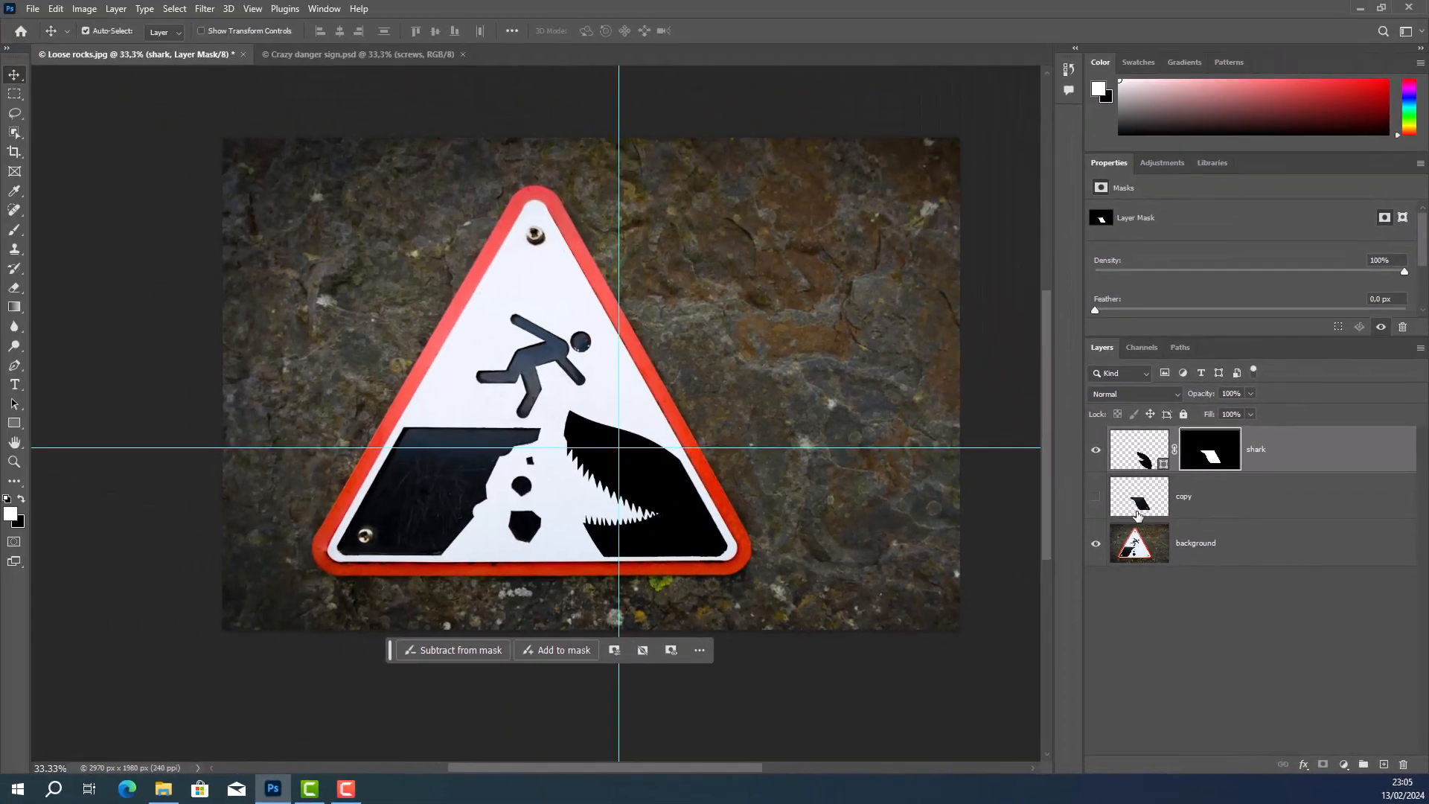
Step: Compare the masked shark with the copy layer by toggling their visibility, finishing with the shark layer visible and selected
left_click(1137, 511)
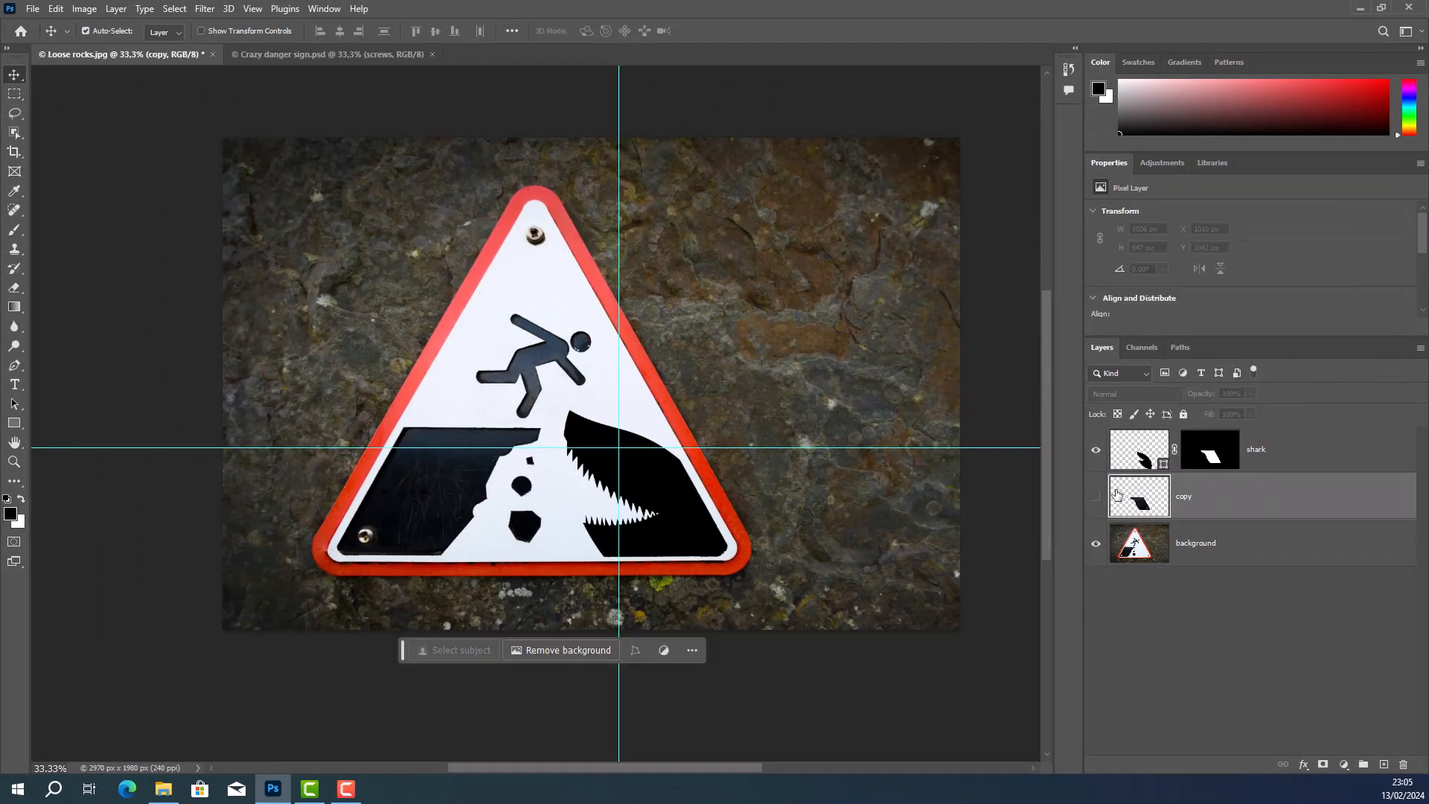
left_click(1095, 452)
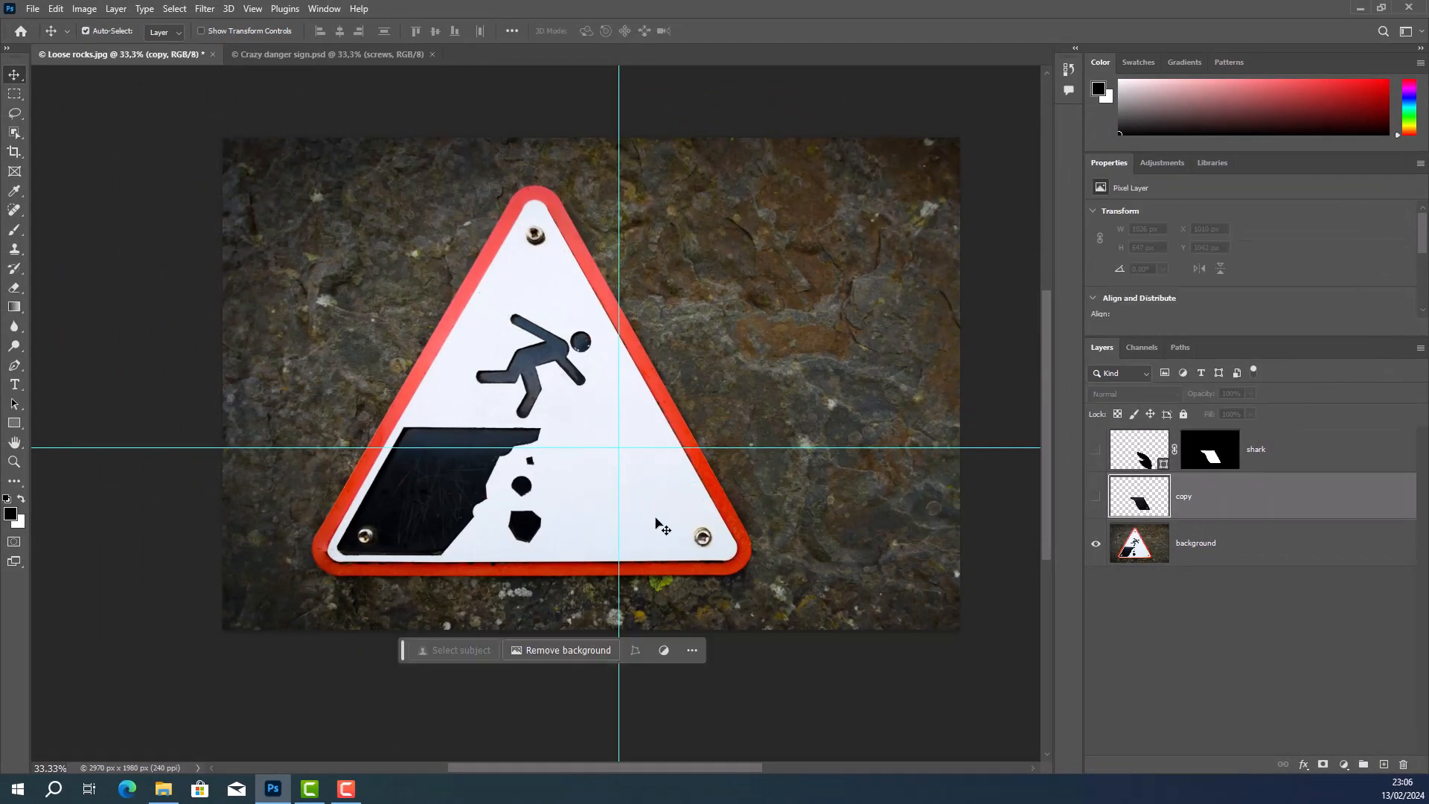
left_click(1095, 500)
left_click(1096, 496)
left_click(1095, 449)
left_click(1130, 465)
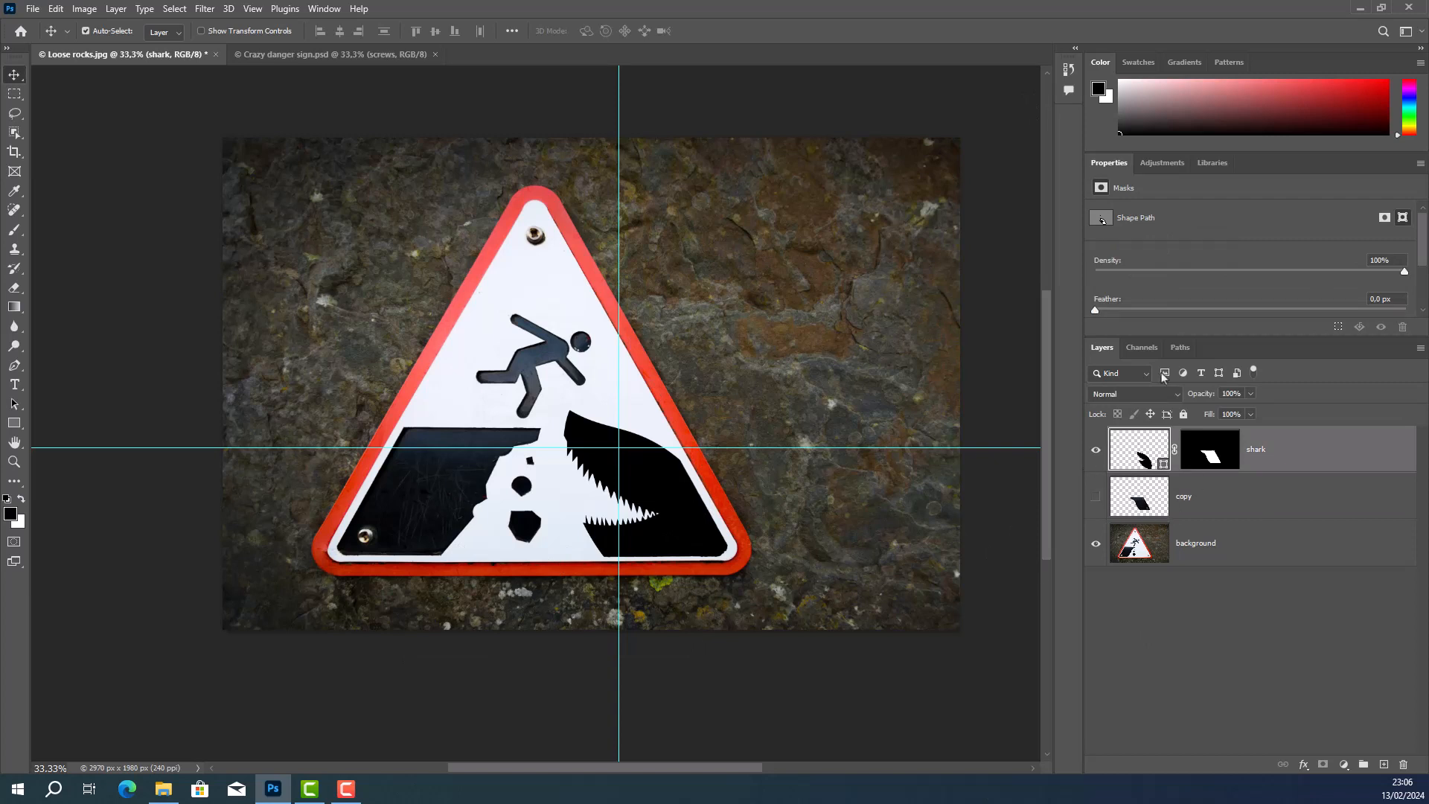
left_click(1096, 449)
left_click(1096, 450)
Step: Disable the shark's layer mask and activate the path "all shark paths" to inspect the two drops above the falling figure's head
right_click(1201, 450)
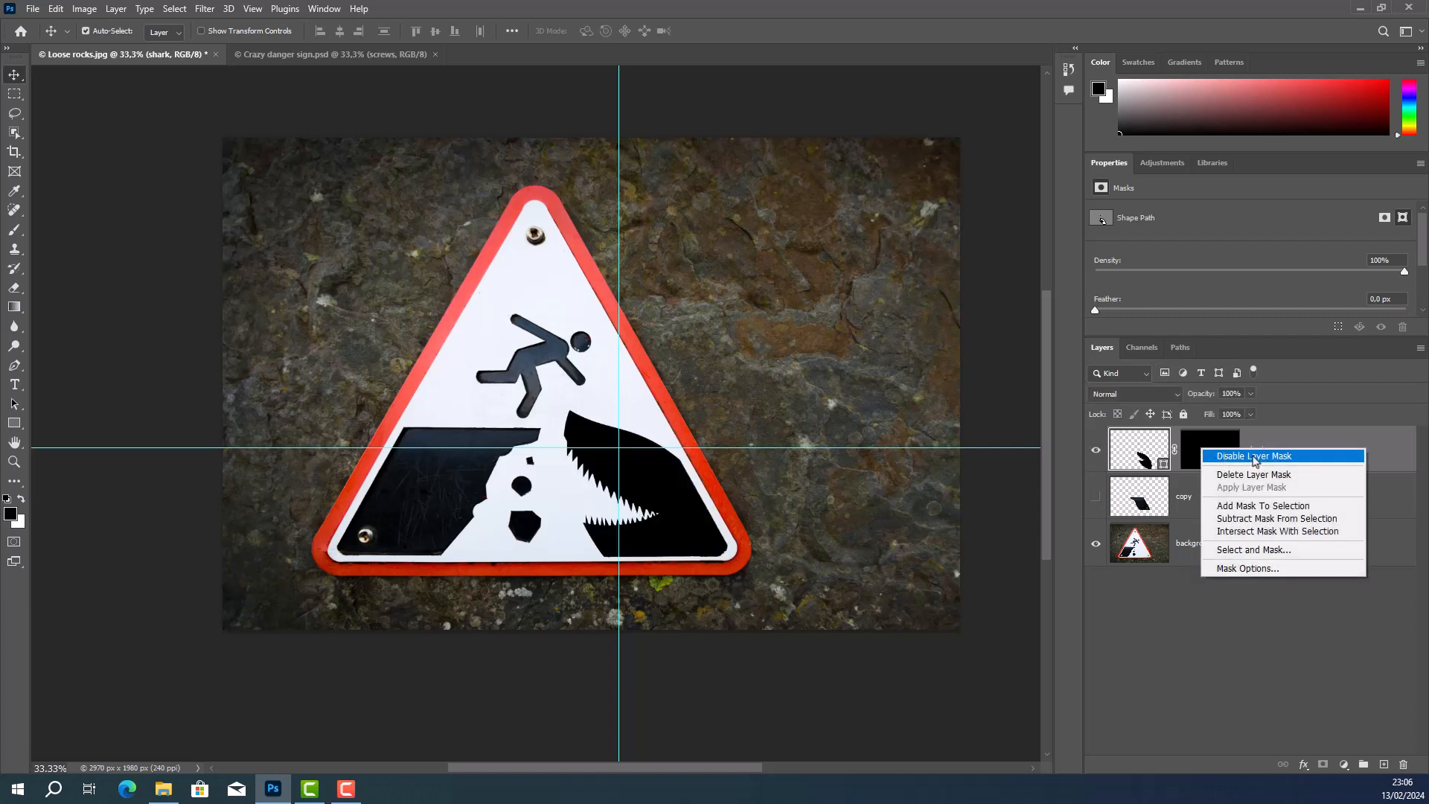
left_click(1254, 457)
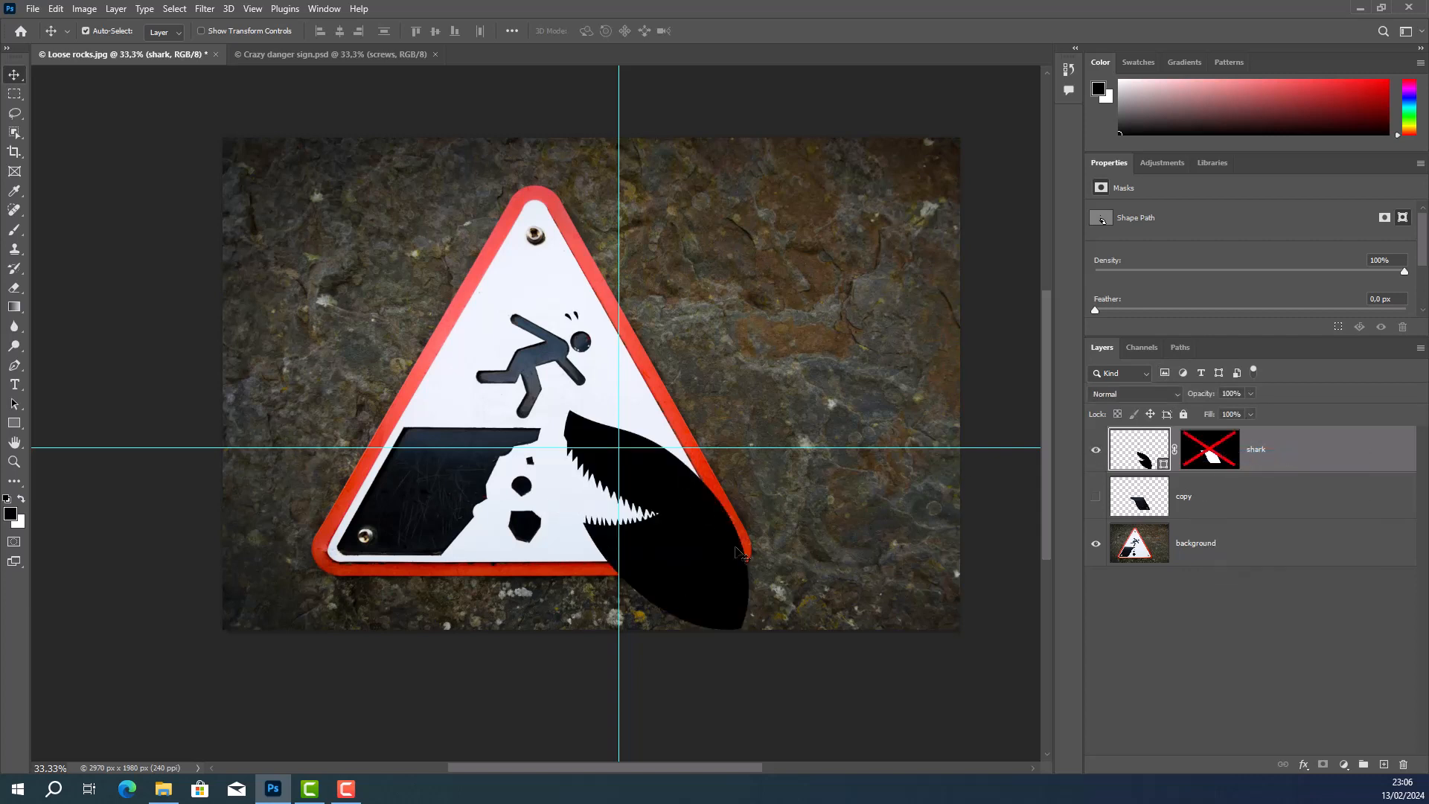
left_click(1181, 348)
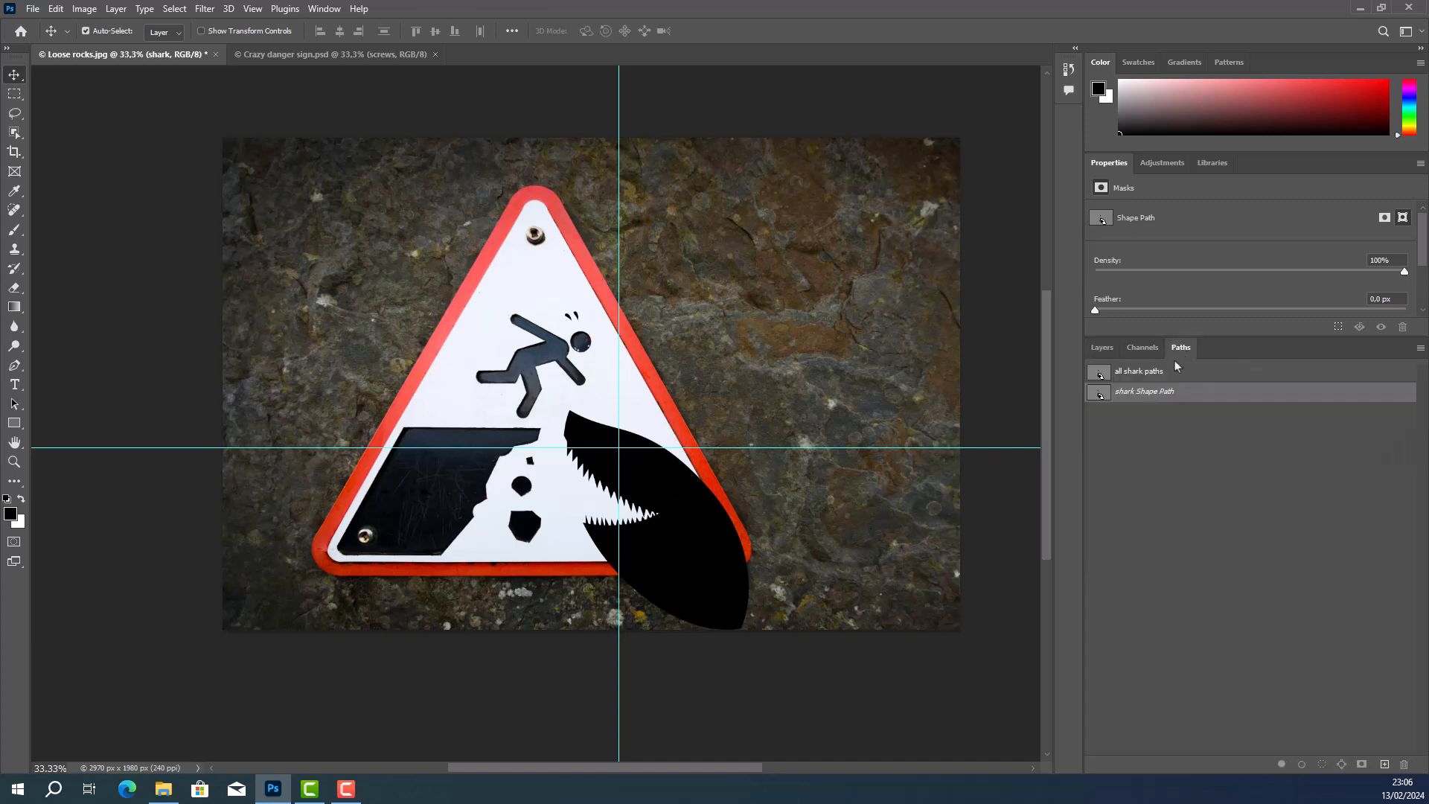
left_click(1156, 374)
left_click(1155, 392)
left_click(1156, 376)
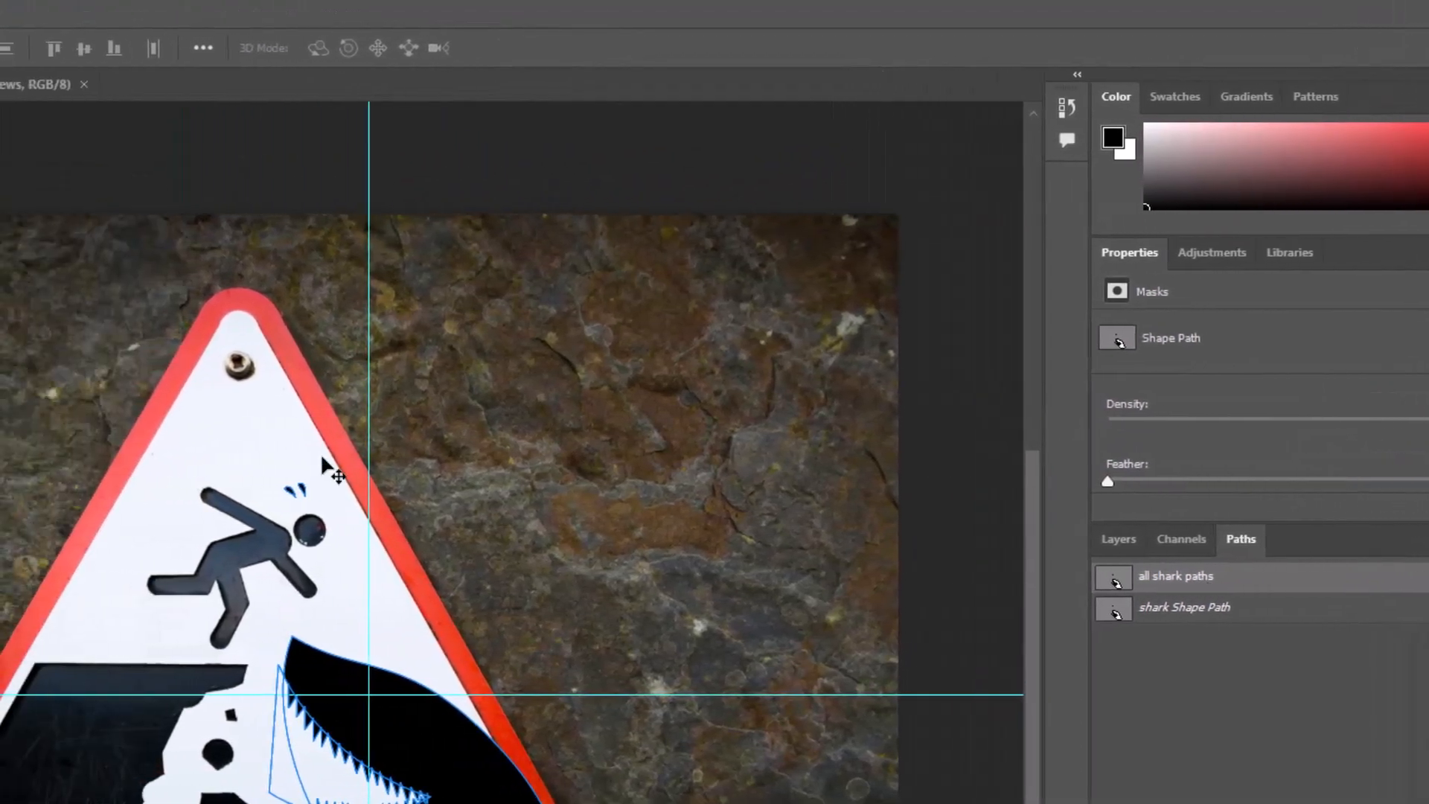
scroll(305, 488, "left", 3)
scroll(305, 488, "right", 2)
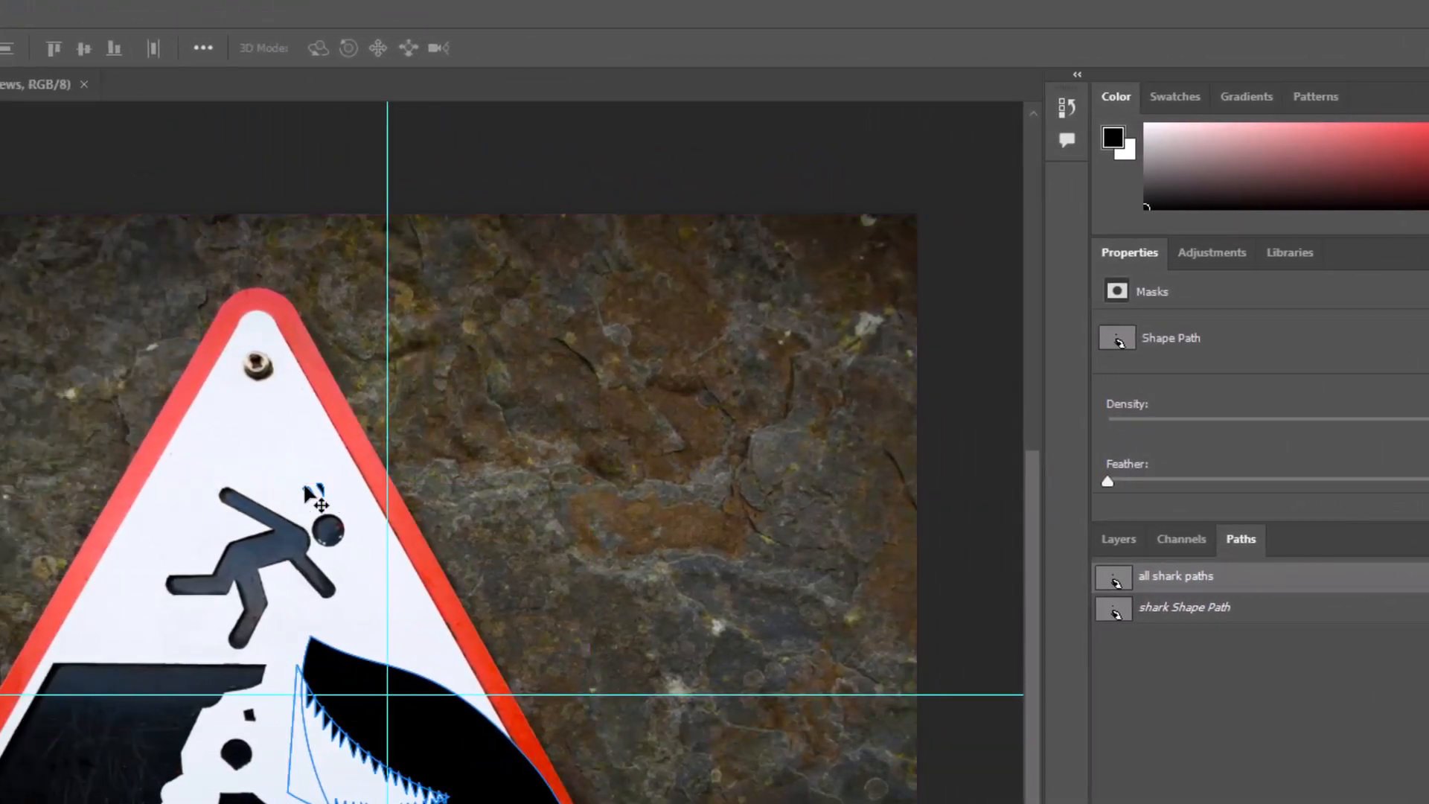
scroll(305, 488, "up", 1)
scroll(308, 495, "up", 2)
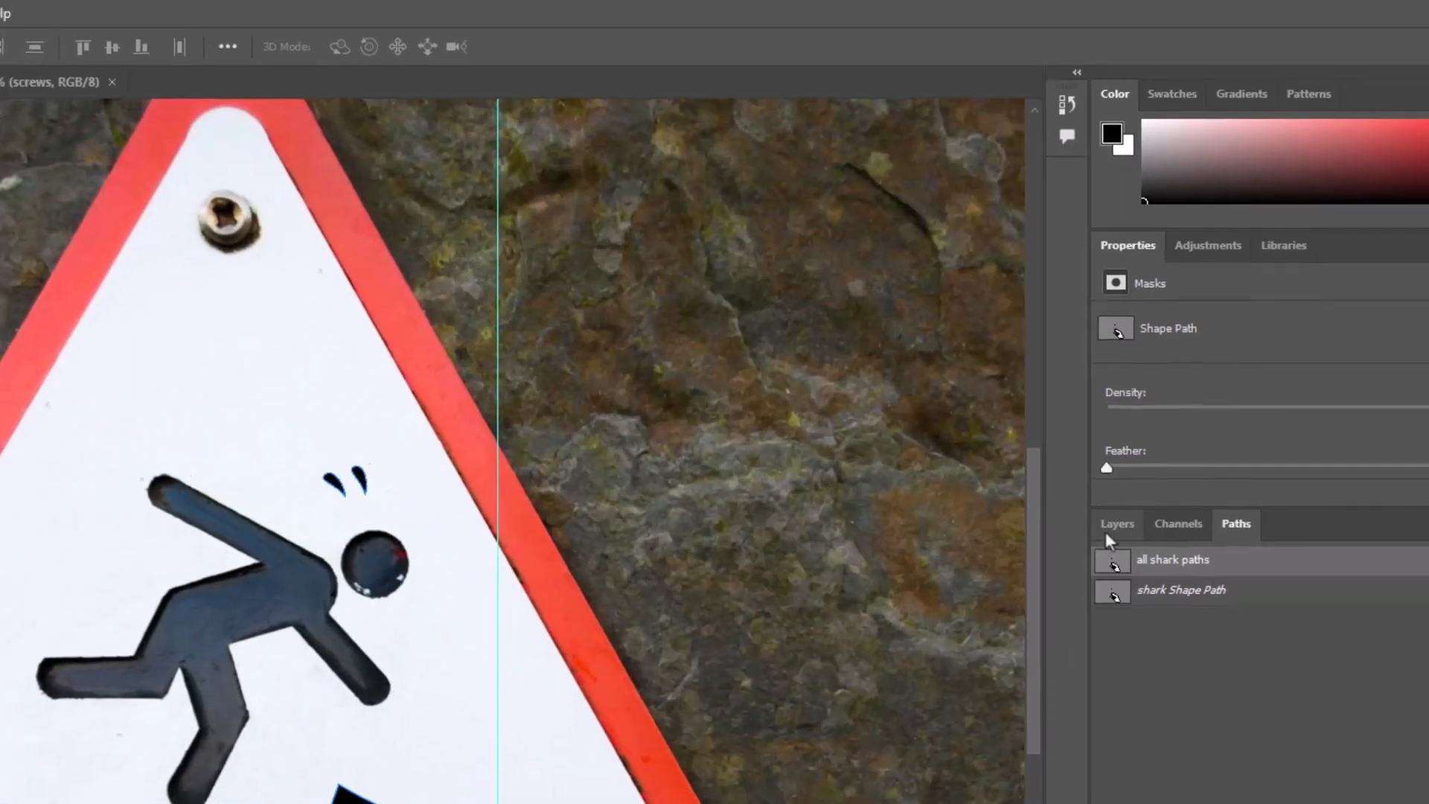
Step: Re-enable the shark's layer mask and keep the mask selected
left_click(1119, 539)
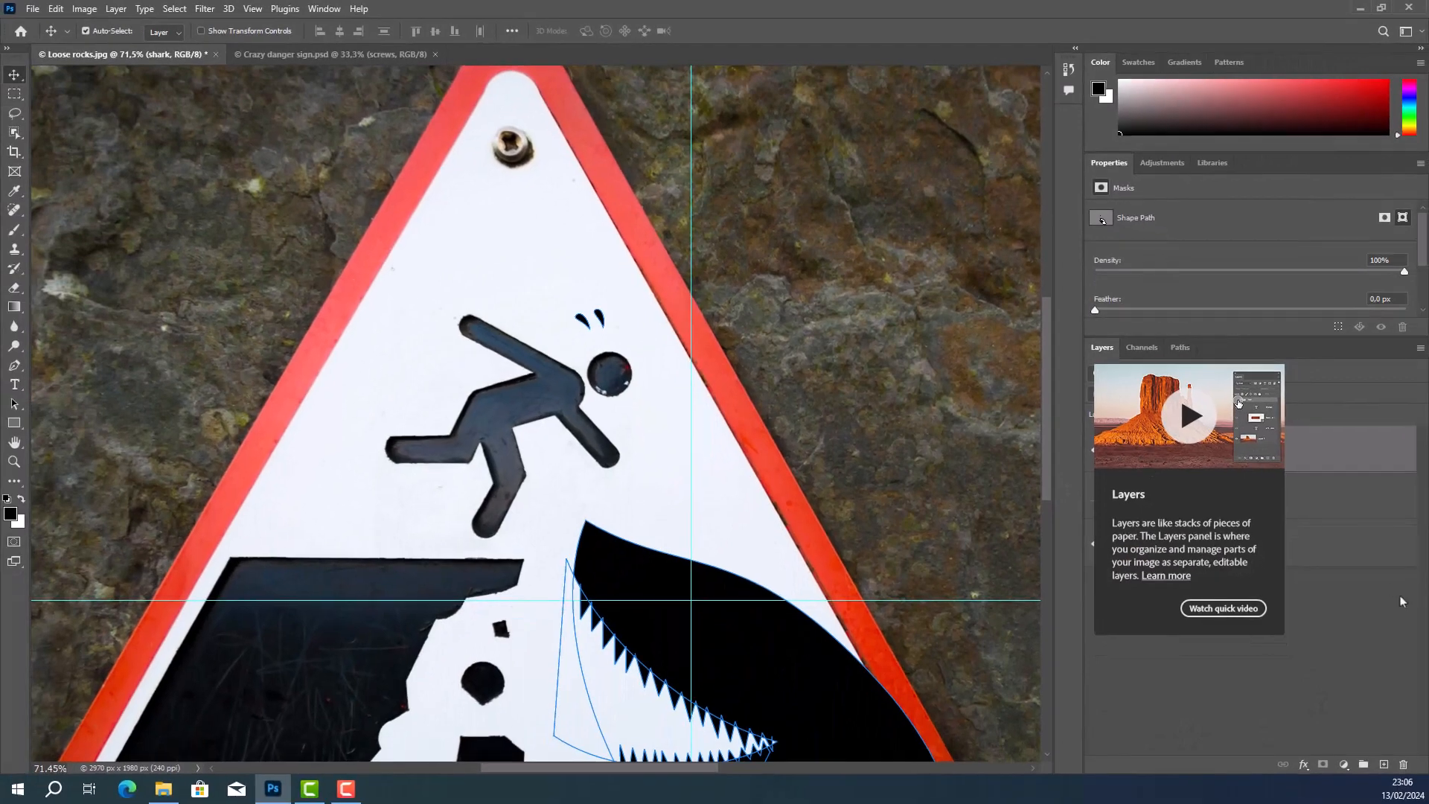
left_click(1400, 596)
left_click(1231, 455)
right_click(1230, 455)
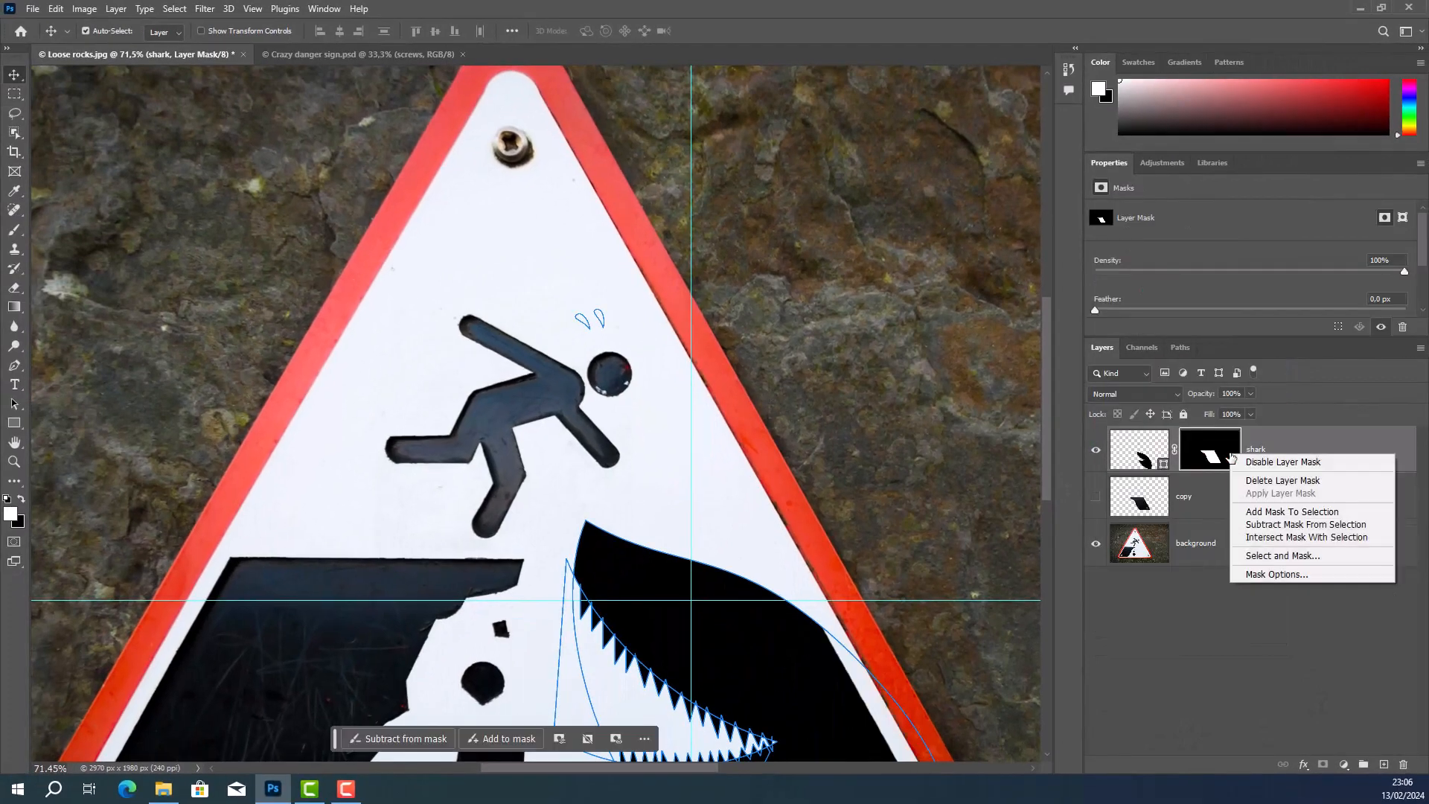
left_click(1212, 587)
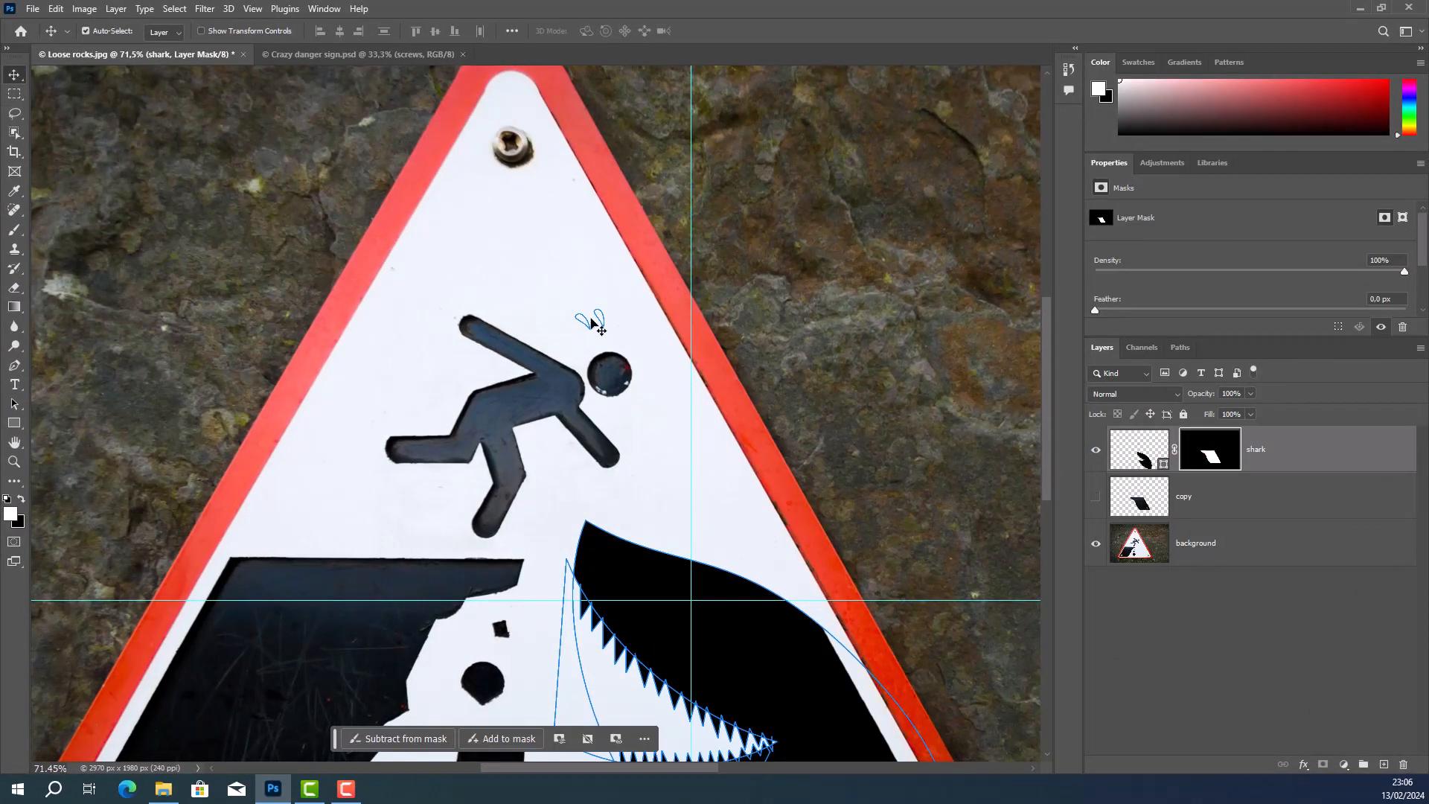
Step: Check which paths are listed for the background layer, with no layer selected, and for the copy layer
left_click(1166, 551)
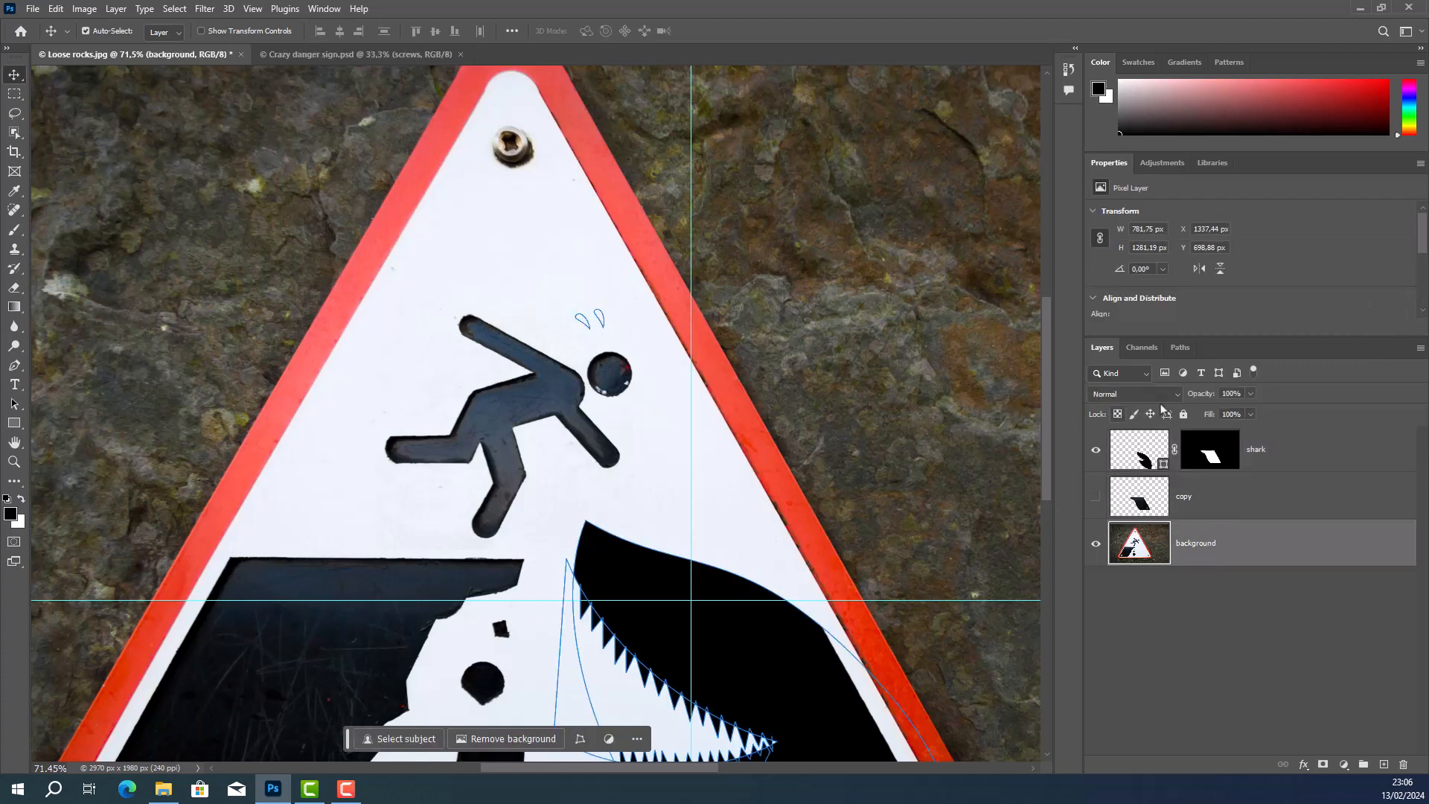
left_click(1181, 347)
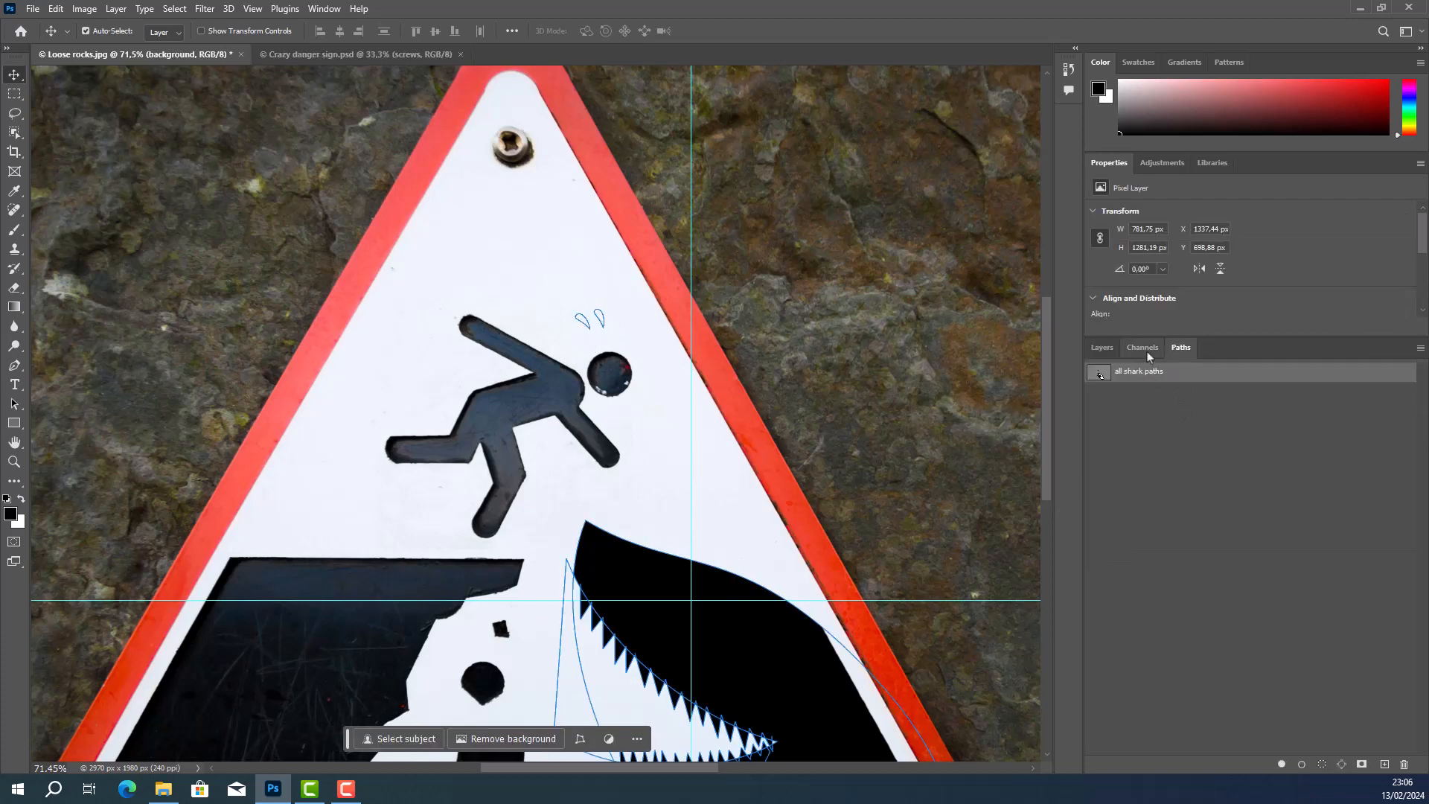
left_click(1102, 347)
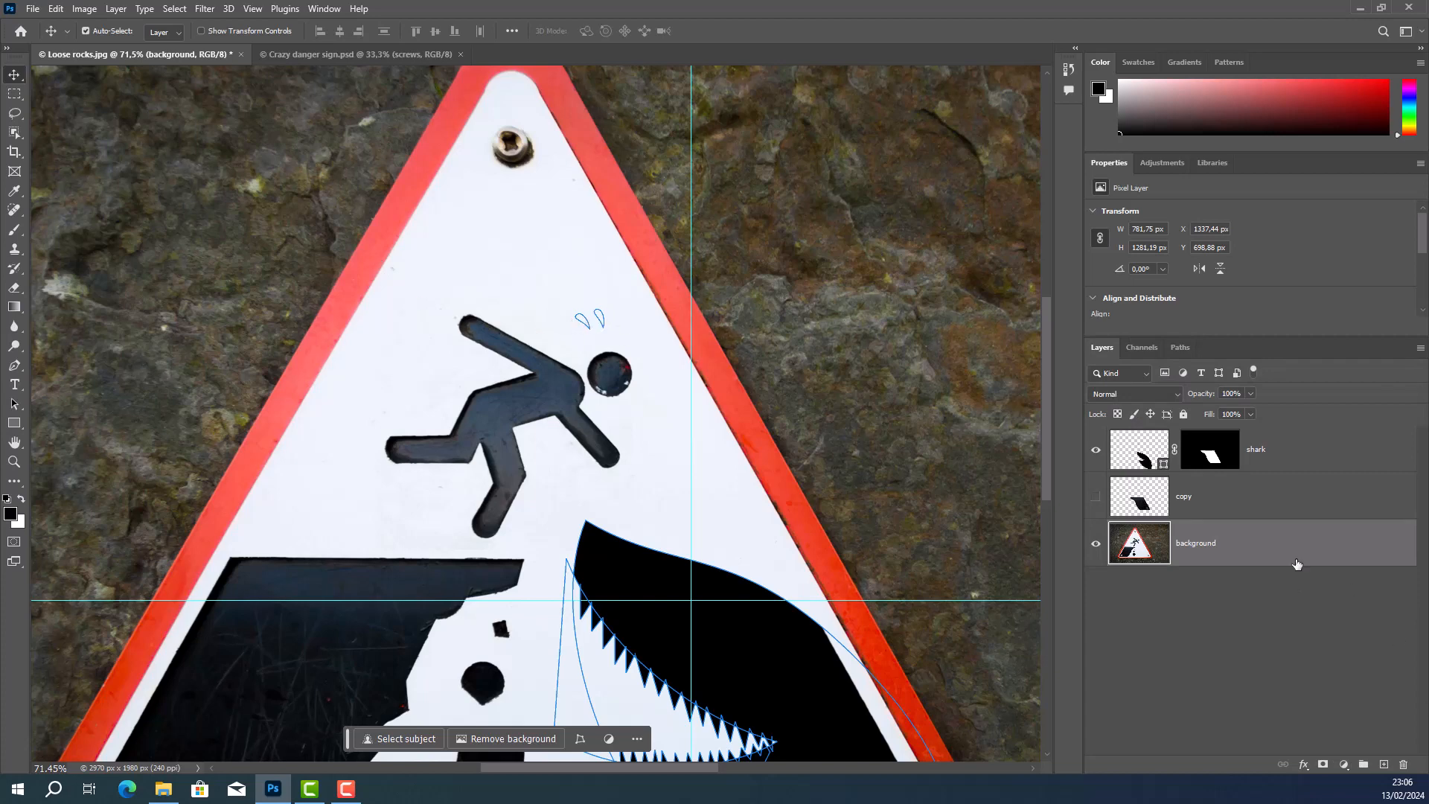
left_click(1164, 451)
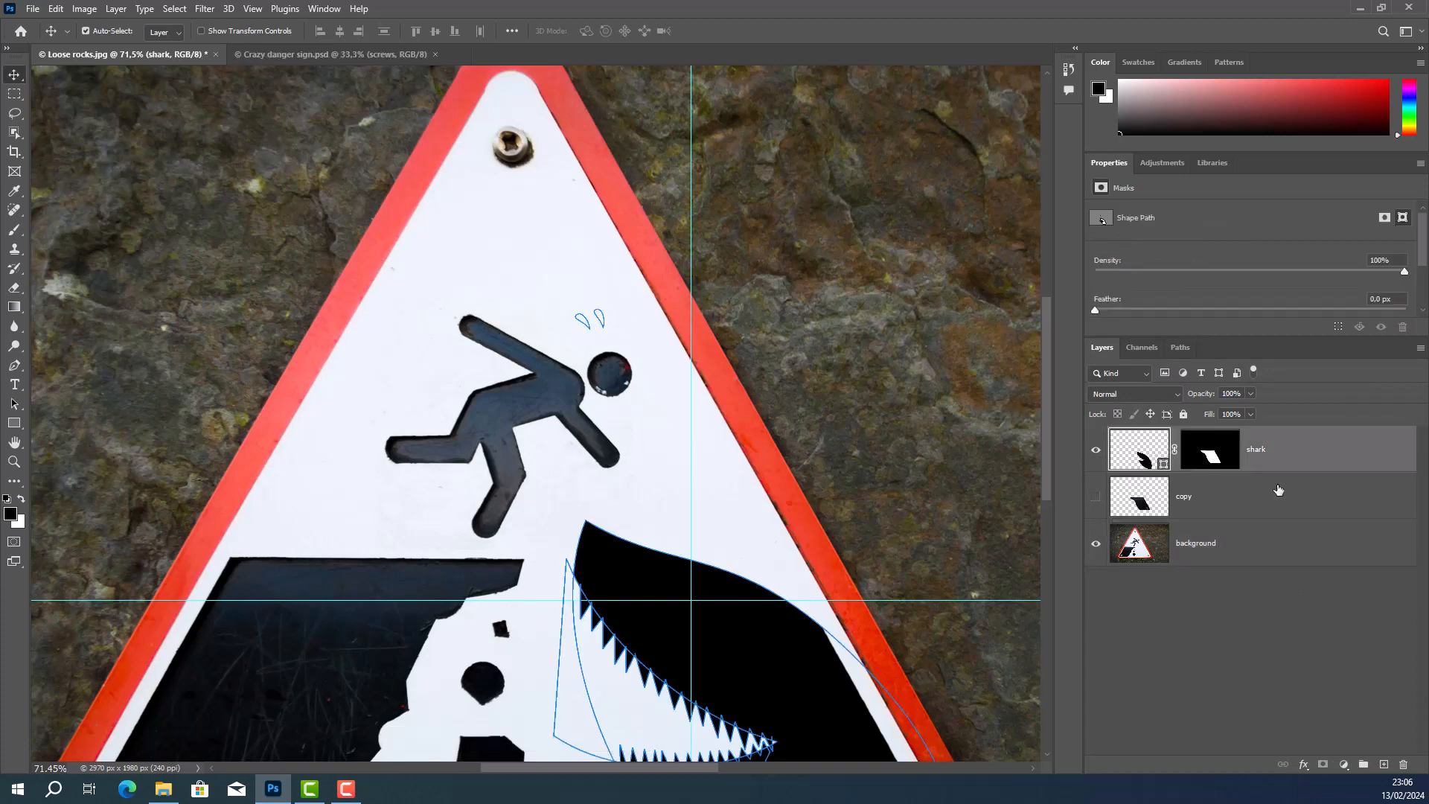
scroll(661, 367, "down", 2)
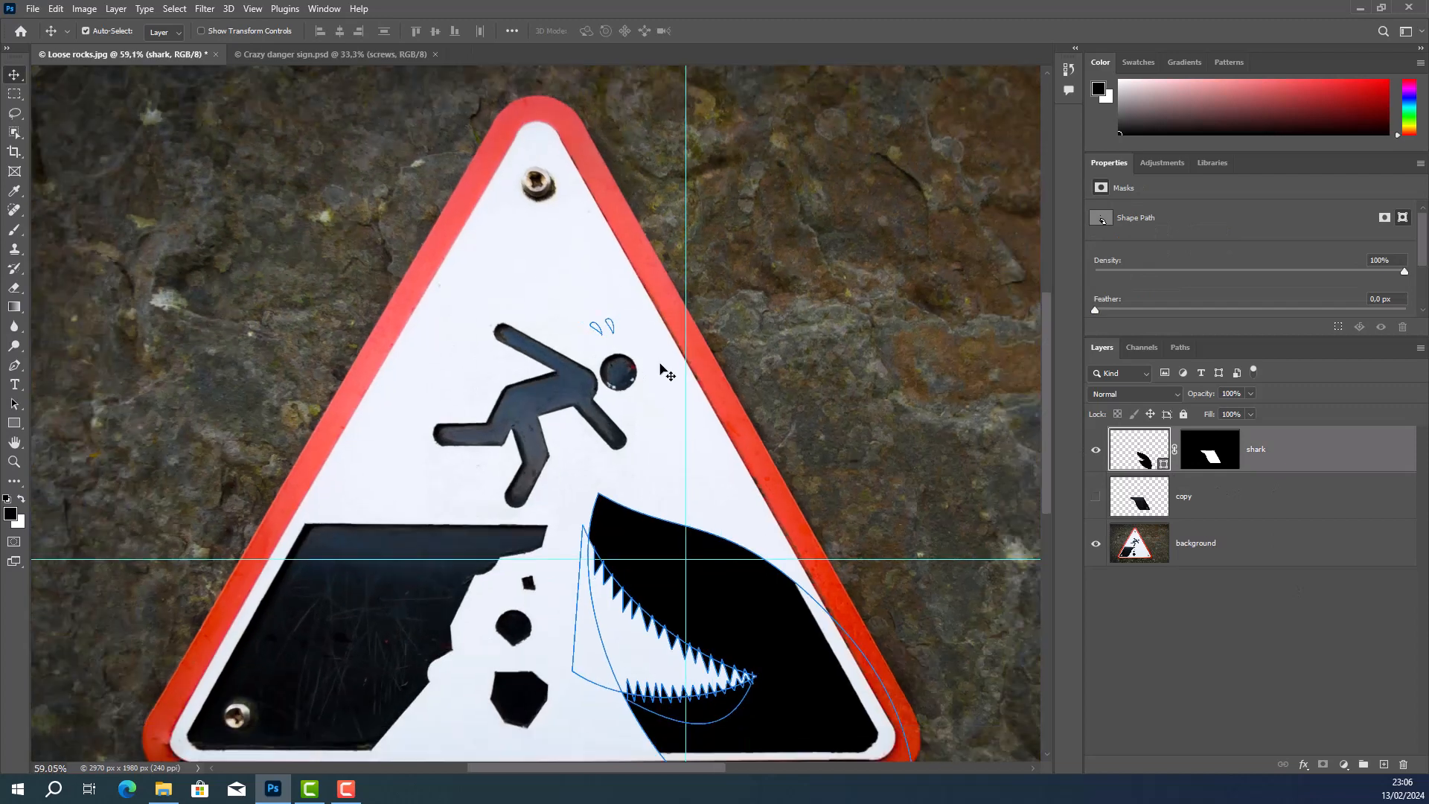
left_click(1214, 633)
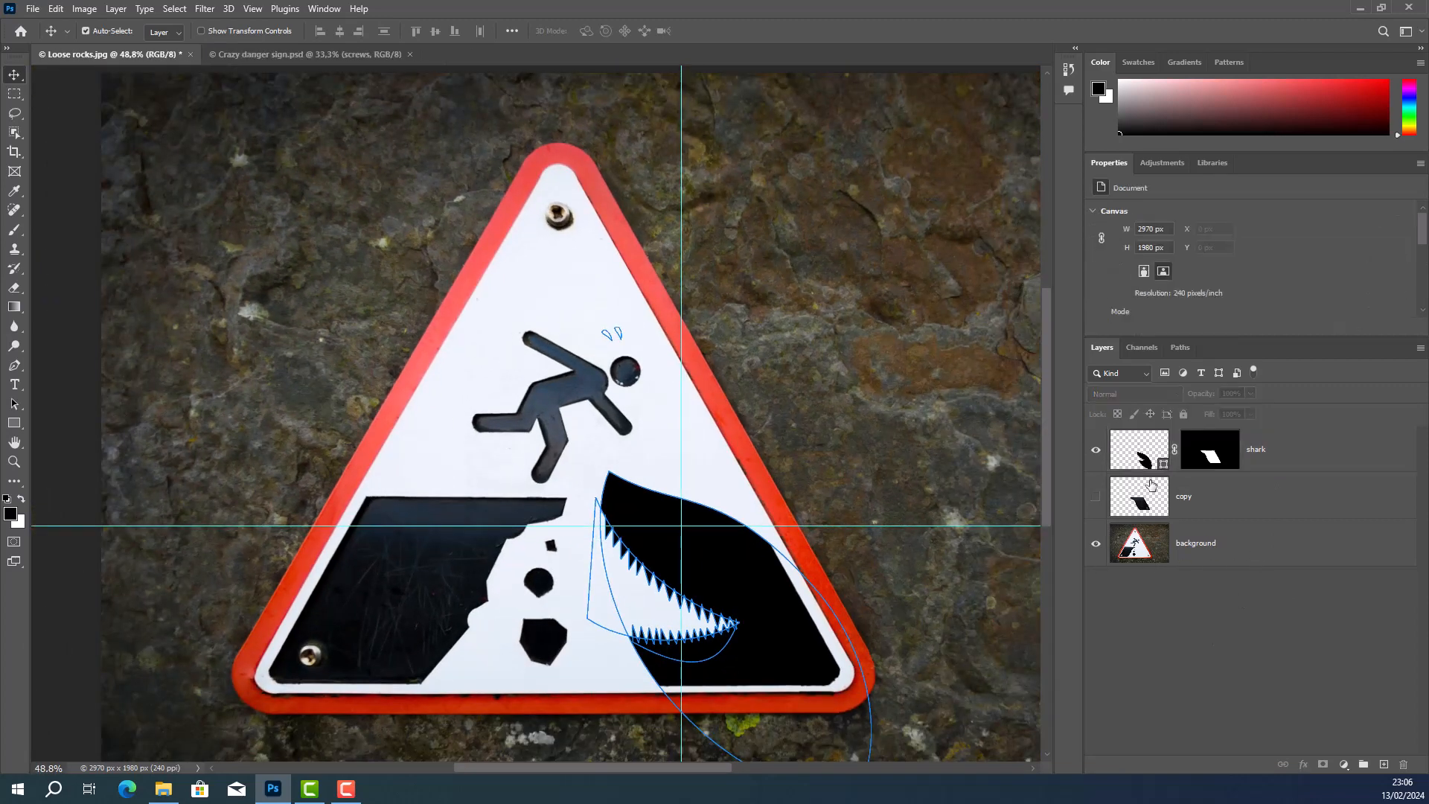
left_click(1180, 347)
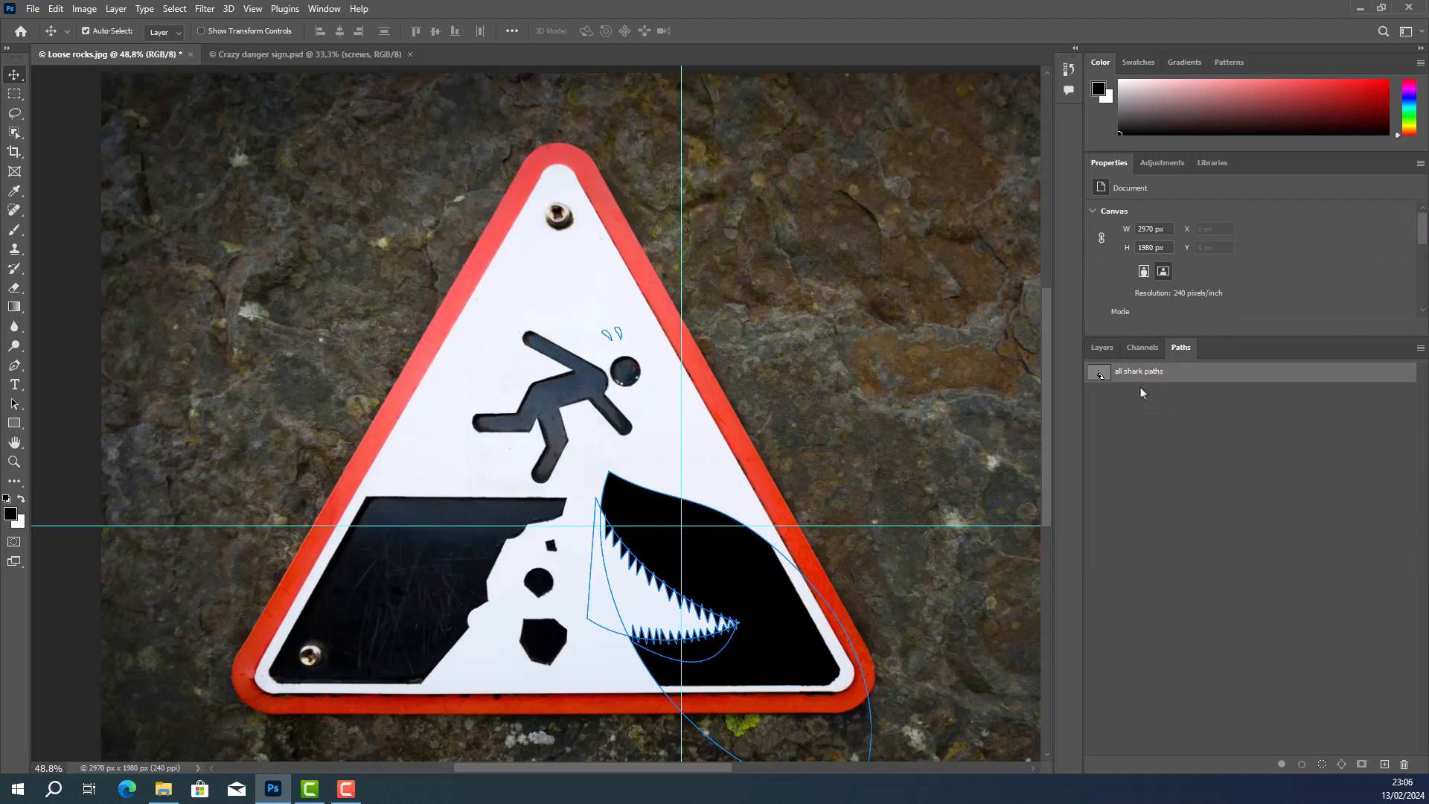
left_click(1101, 348)
left_click(1186, 484)
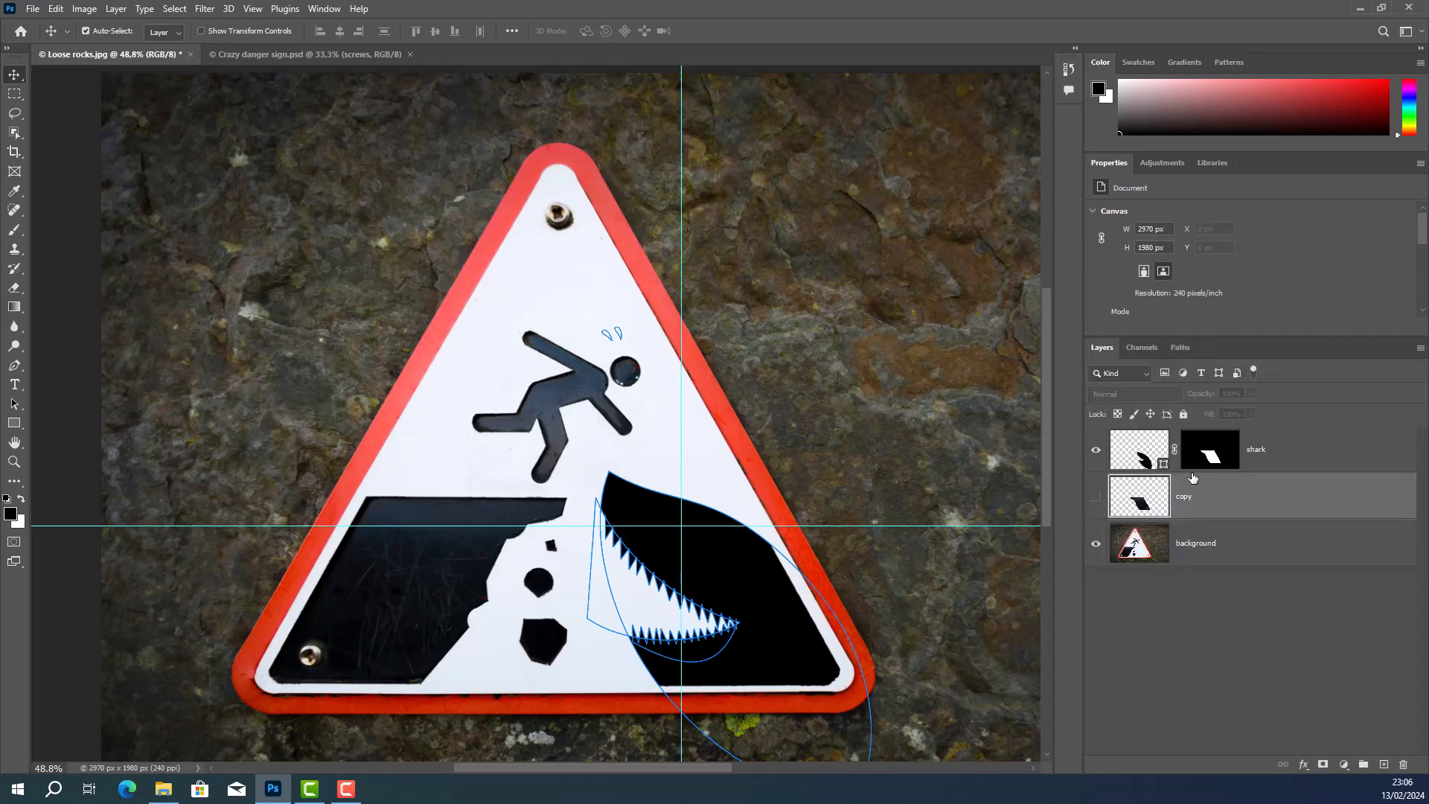
left_click(1183, 348)
left_click(1093, 350)
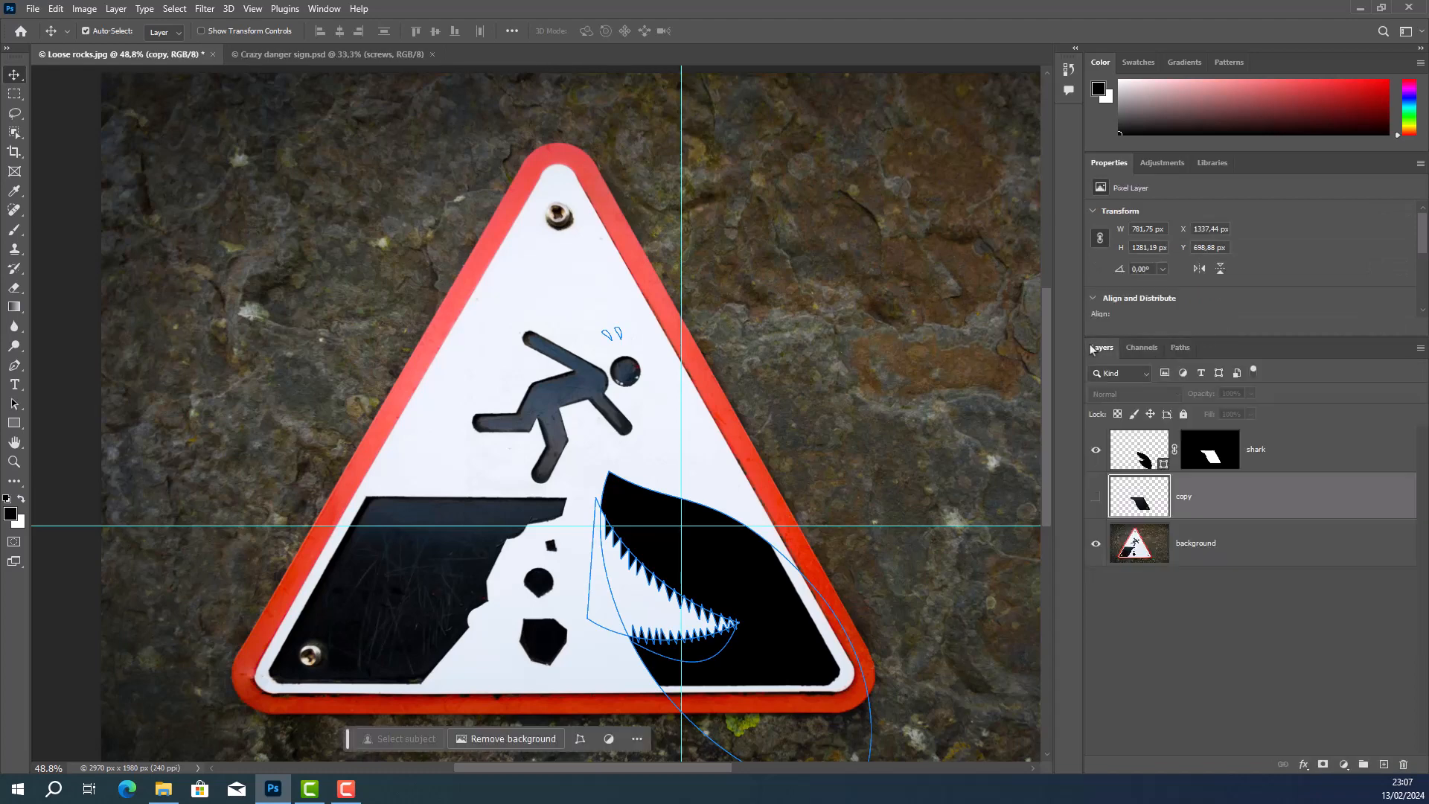
Step: Select the shark layer and activate its shark Shape Path in place of the path "all shark paths"
left_click(1201, 455)
left_click(1181, 348)
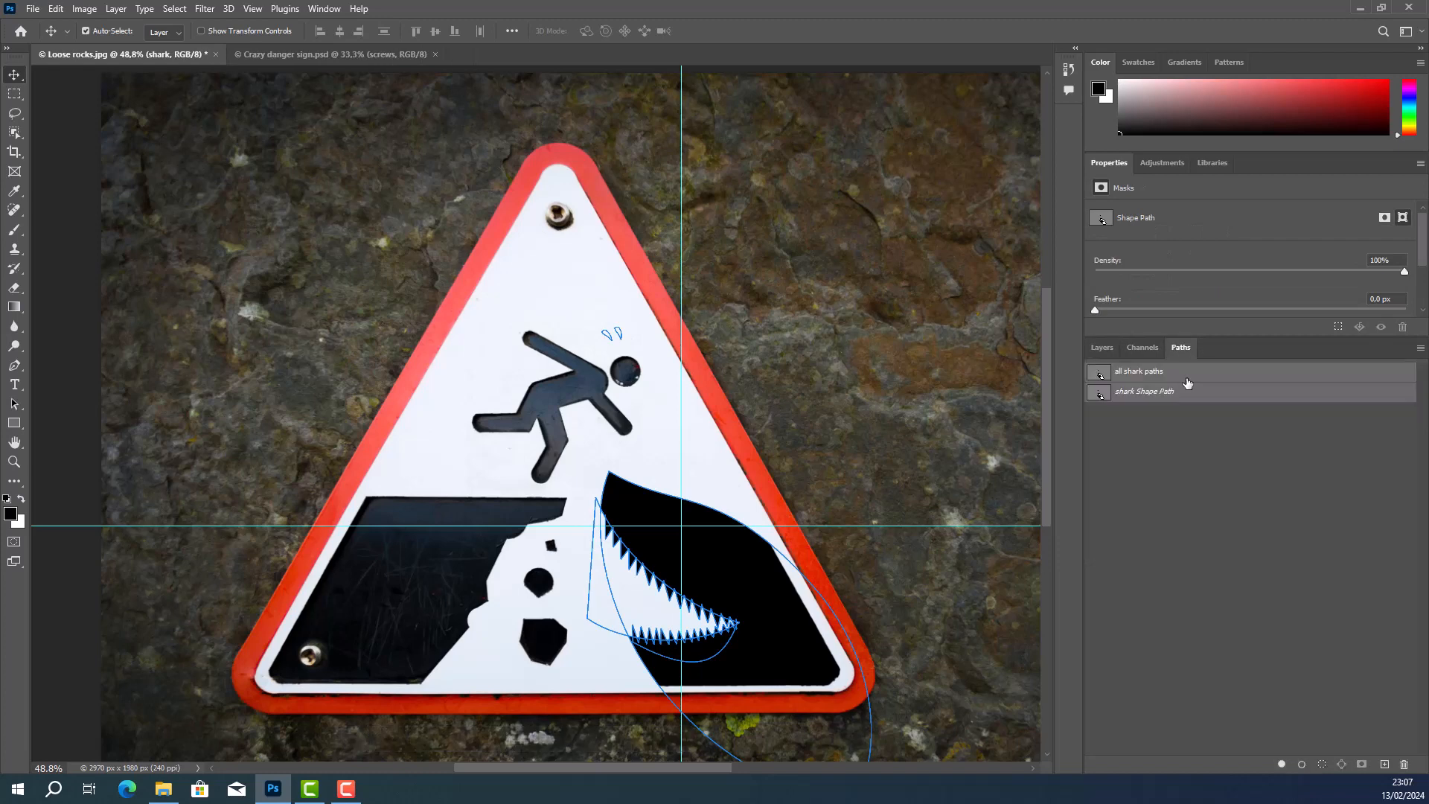
left_click(1146, 393)
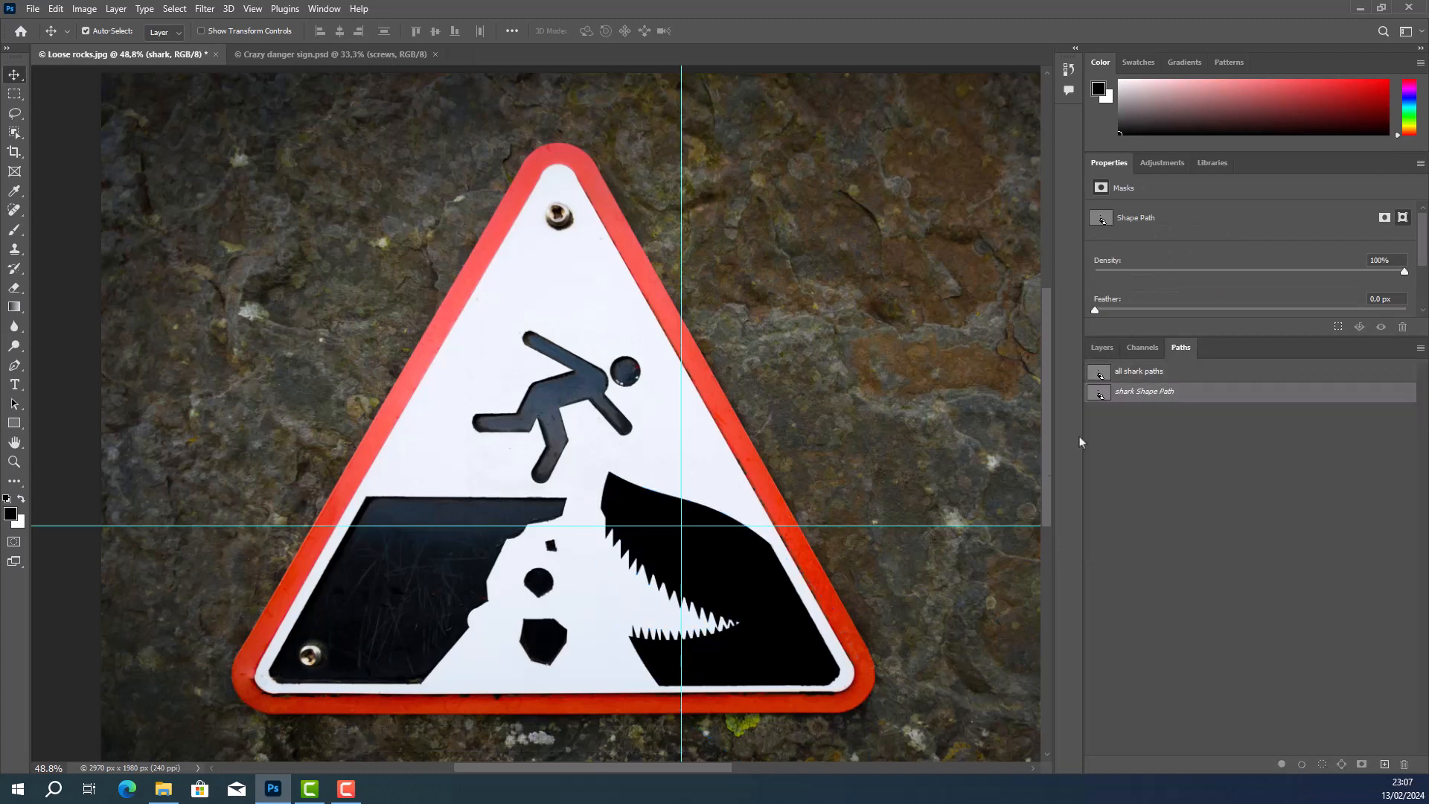
left_click(1102, 348)
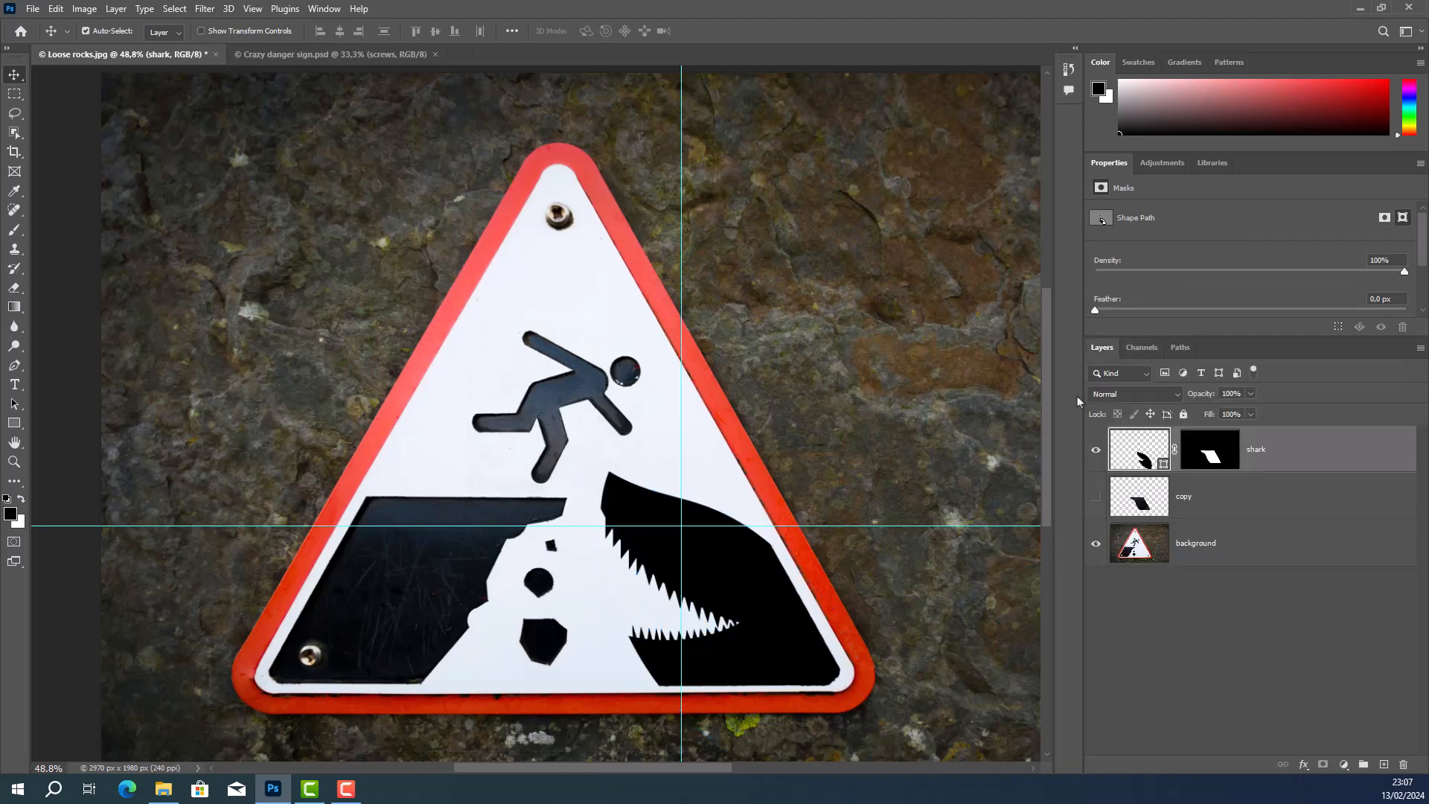
Step: View the shark's layer mask on its own and compare its black and white areas with the normal image, finishing in the normal view
key("alt")
left_click(1190, 450, "alt")
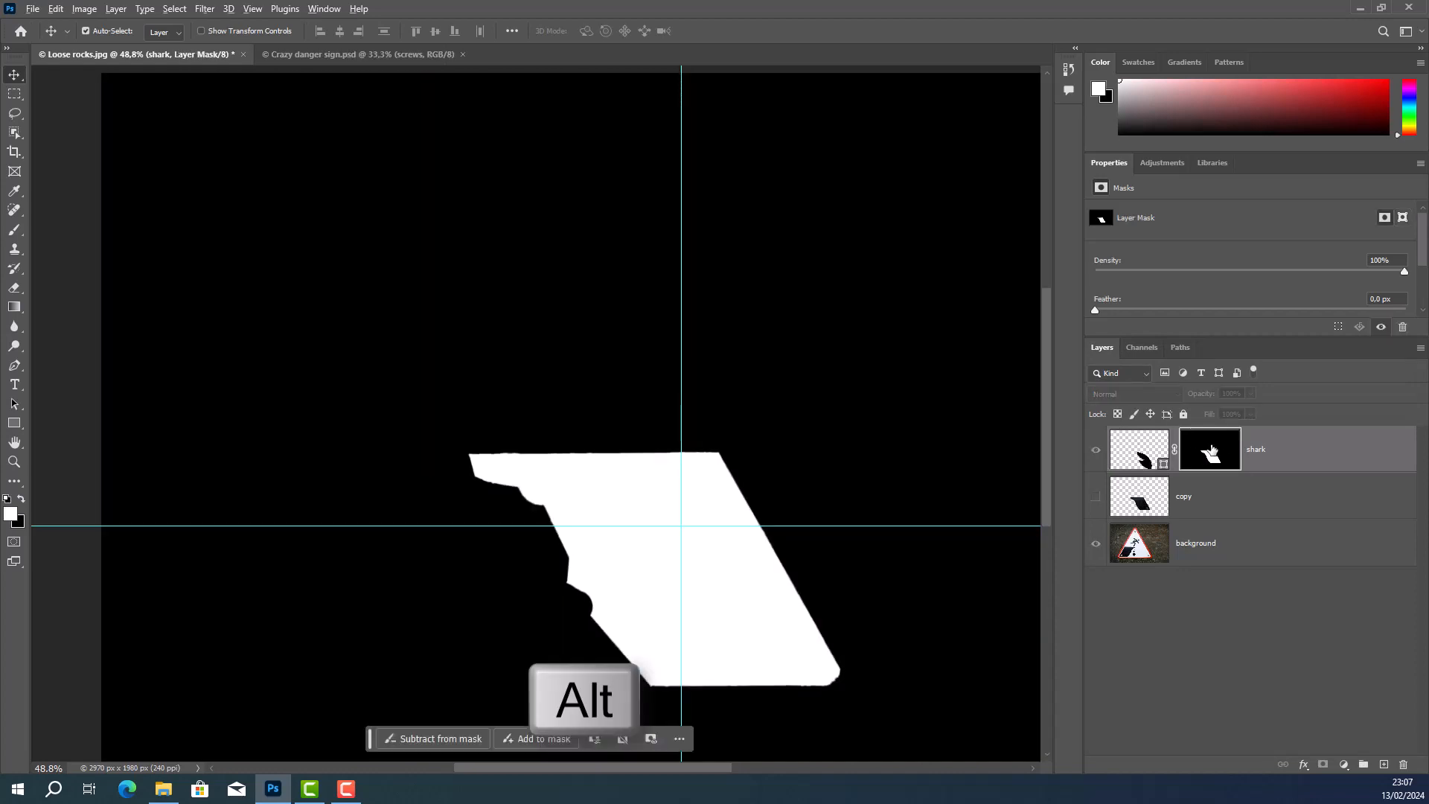
left_click(1212, 450, "alt")
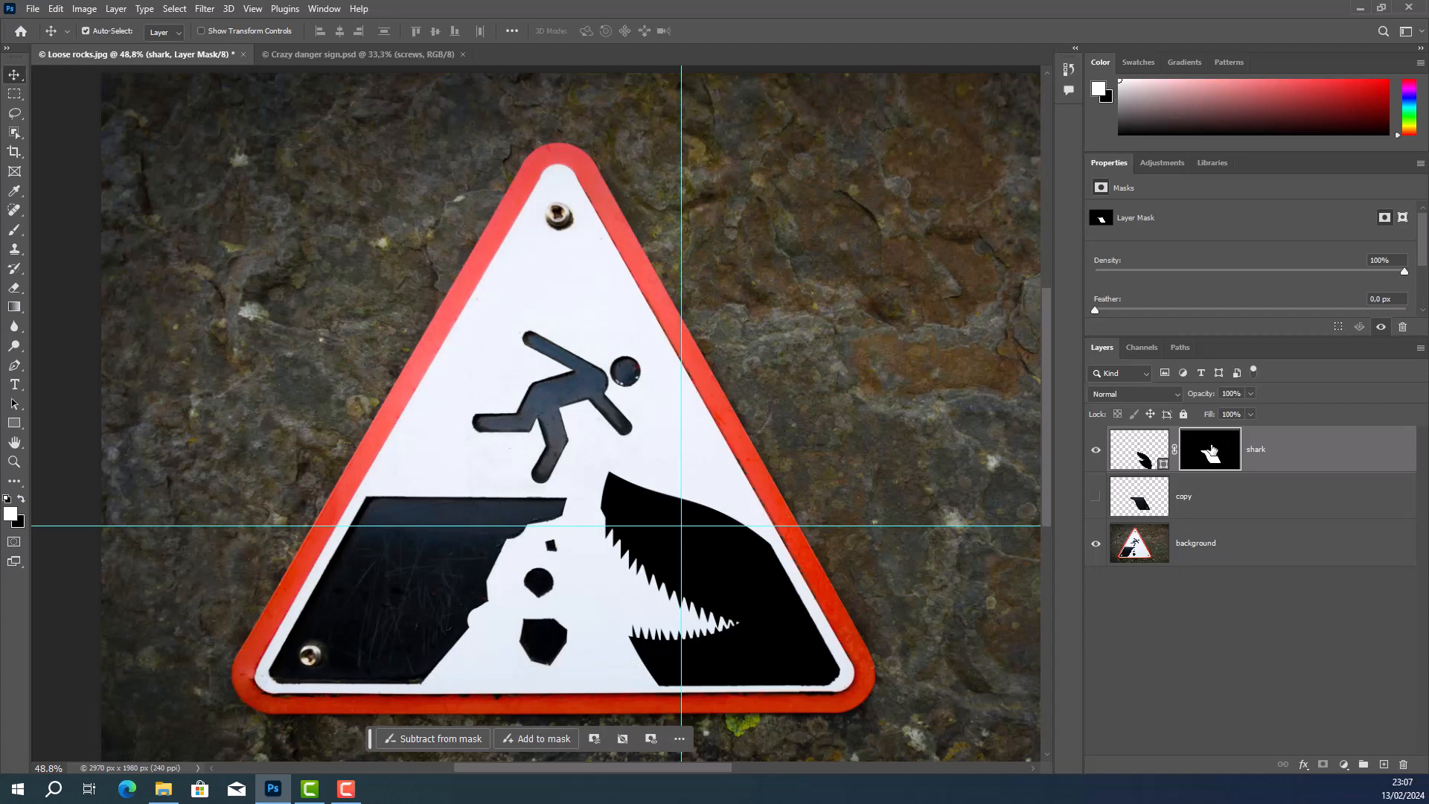
left_click(1211, 450, "alt")
key("ctrl")
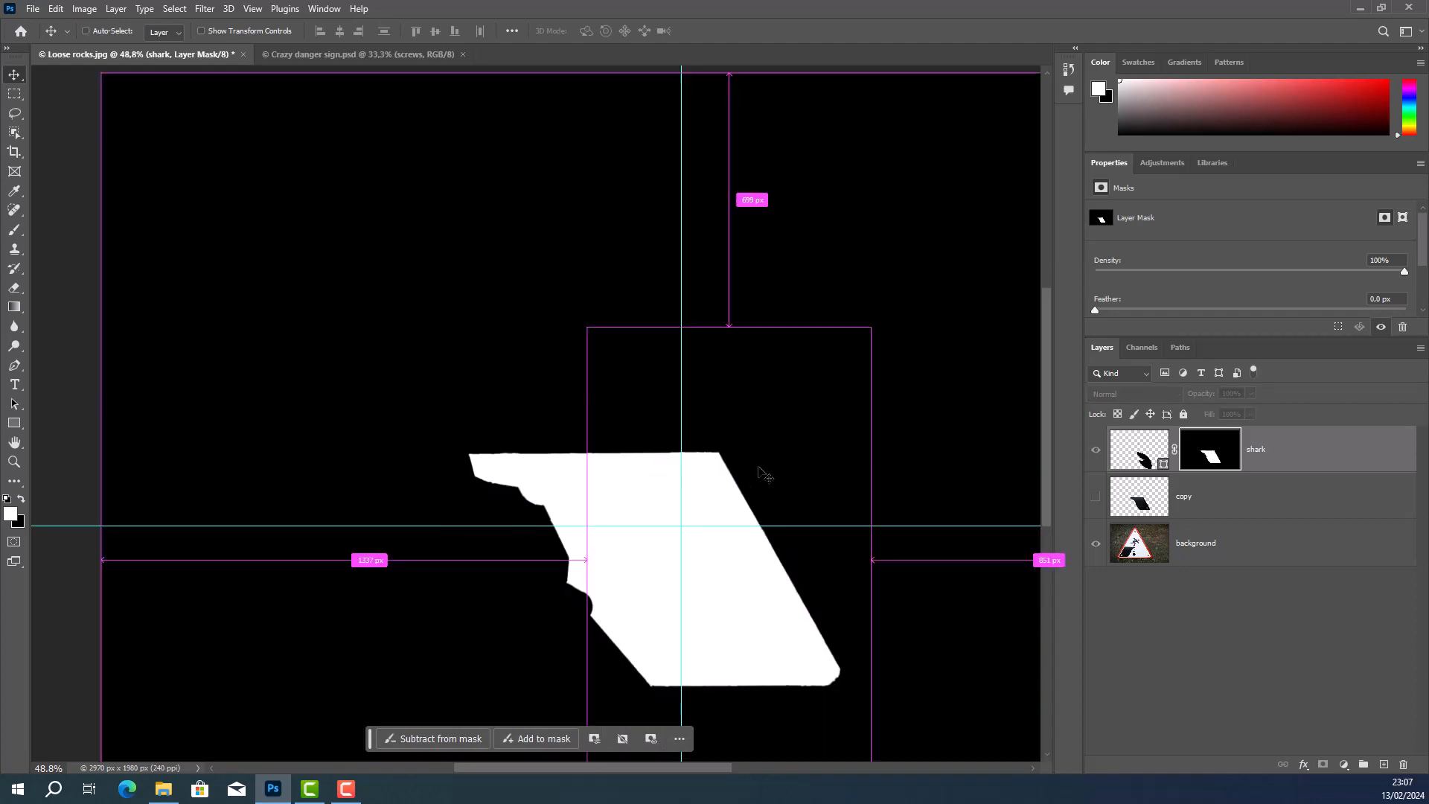
scroll(765, 475, "down", 2)
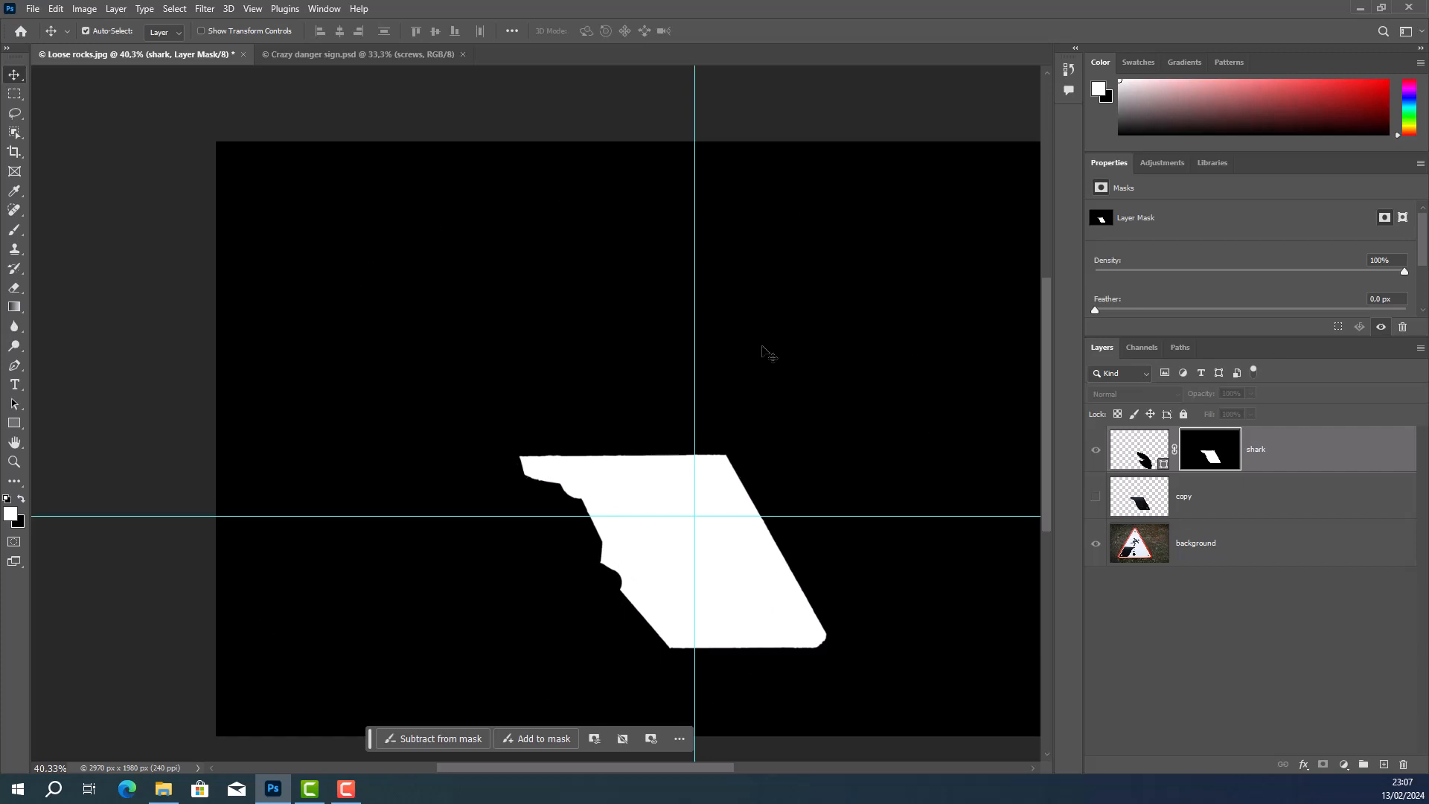
left_click(1195, 454, "alt")
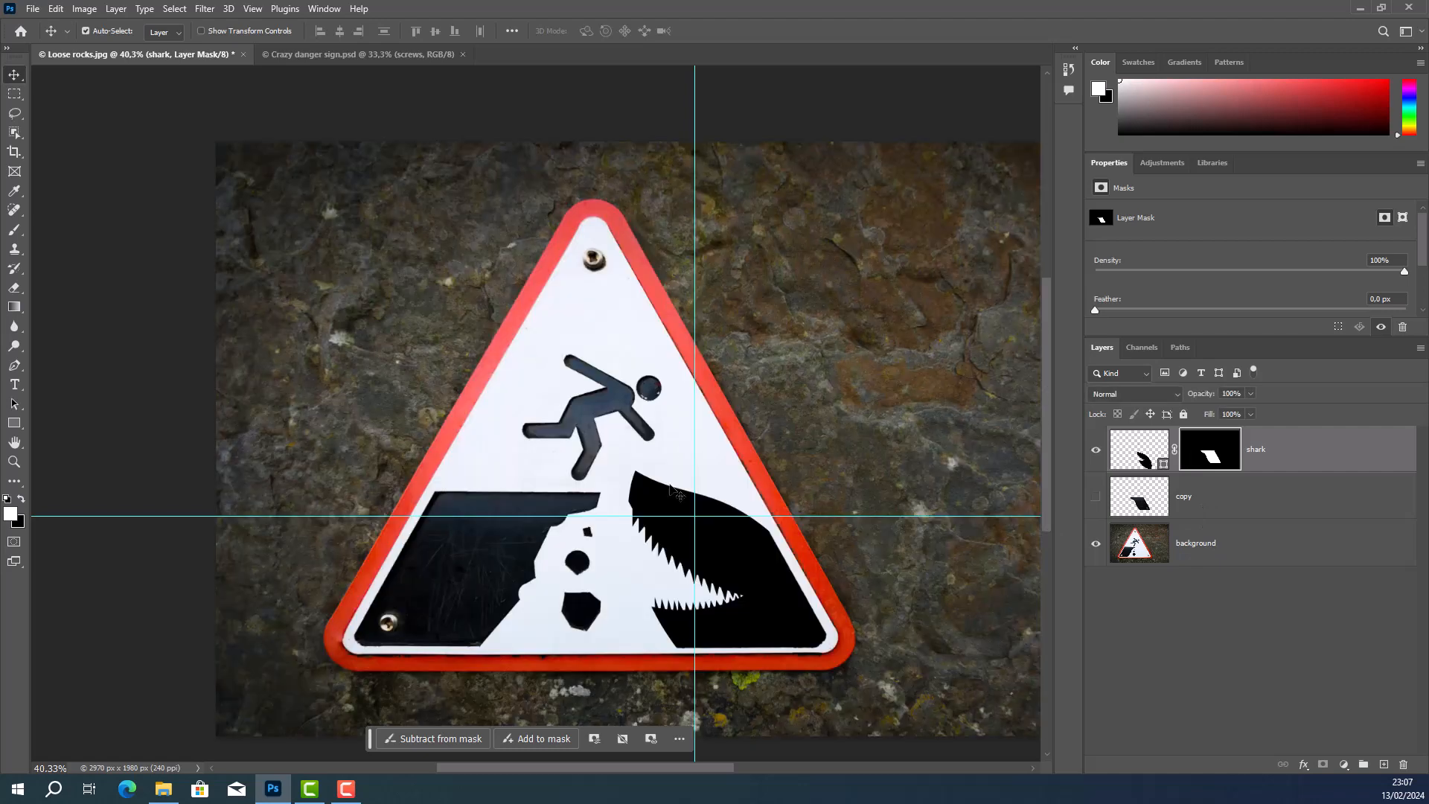
left_click(1224, 450, "alt")
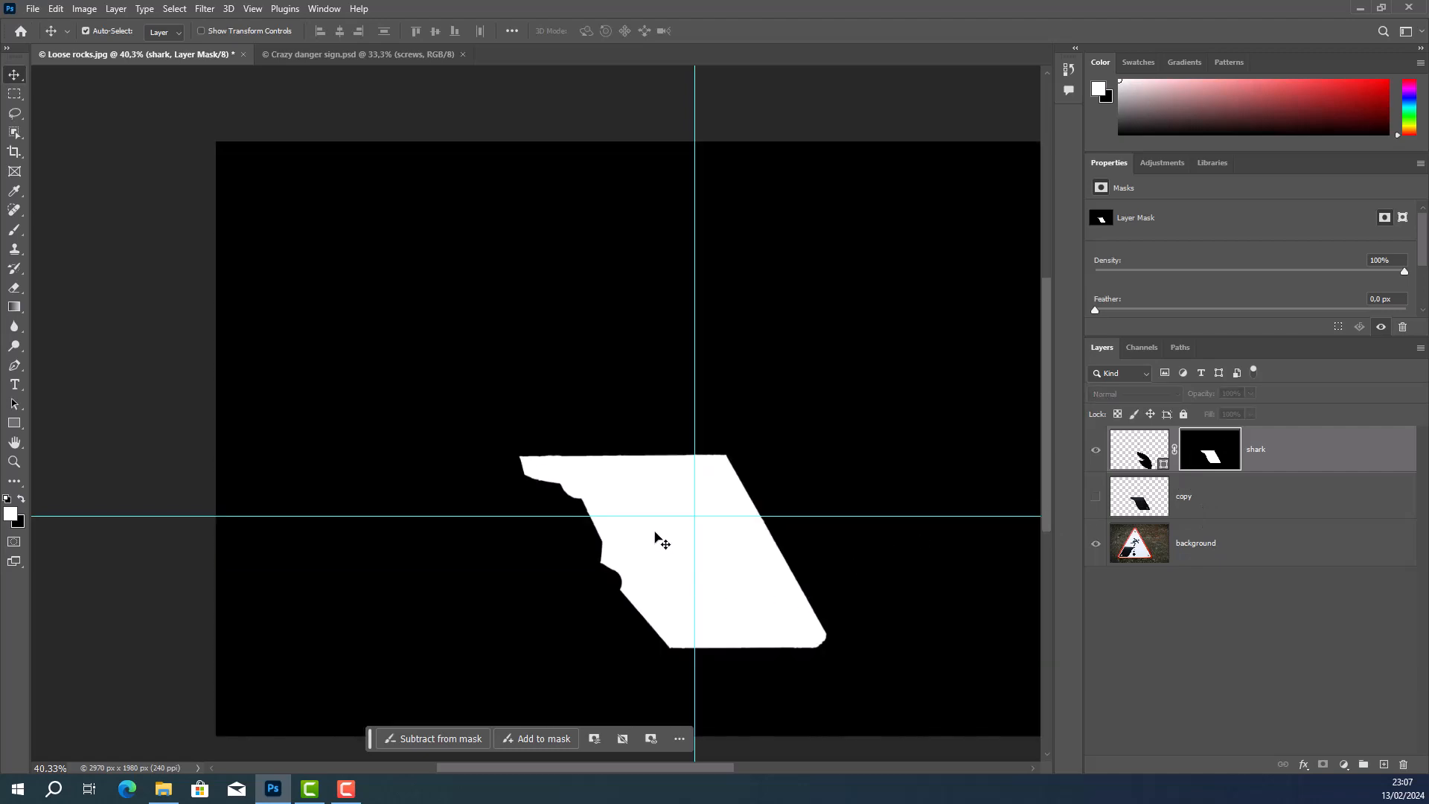
left_click(1226, 466, "alt")
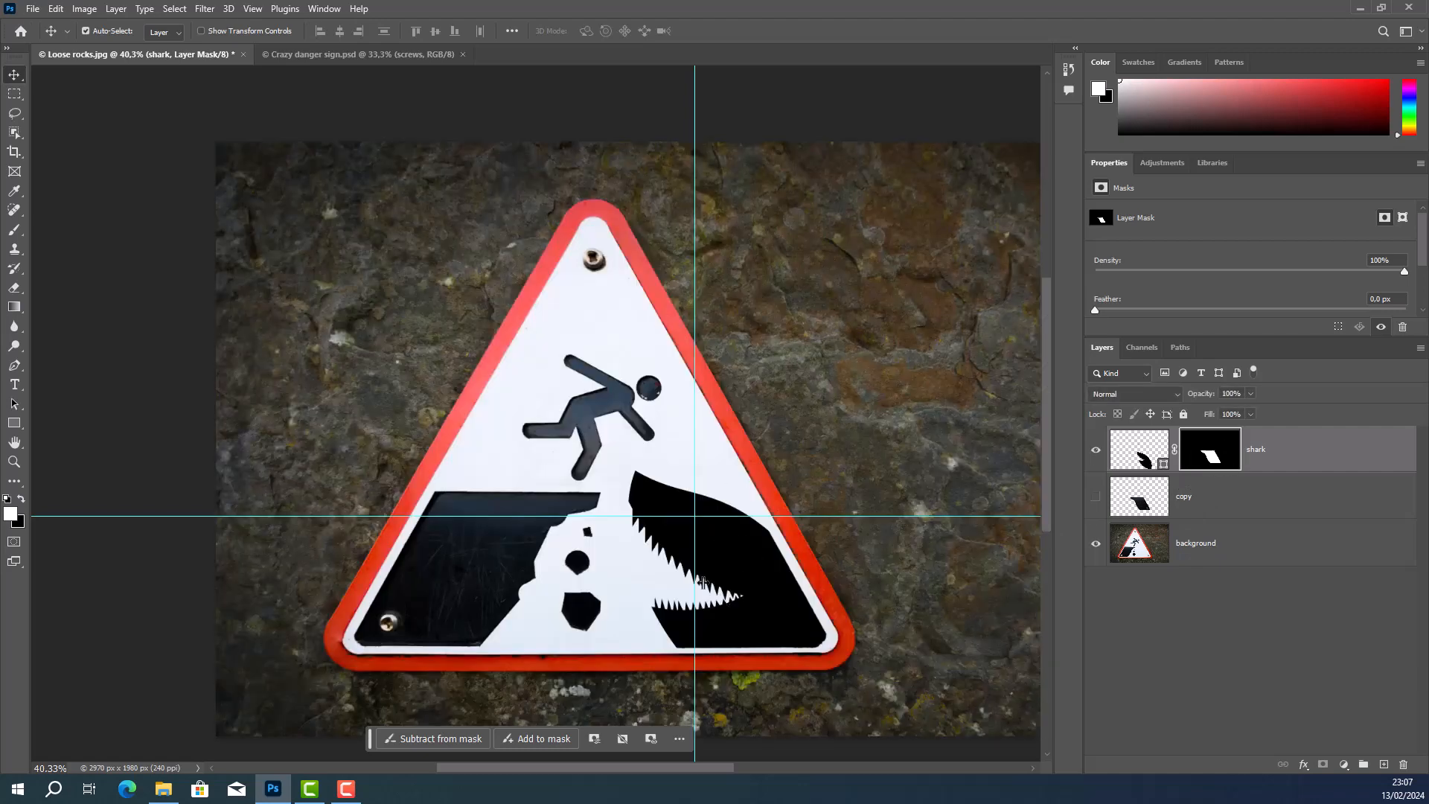
left_click(1200, 456, "alt")
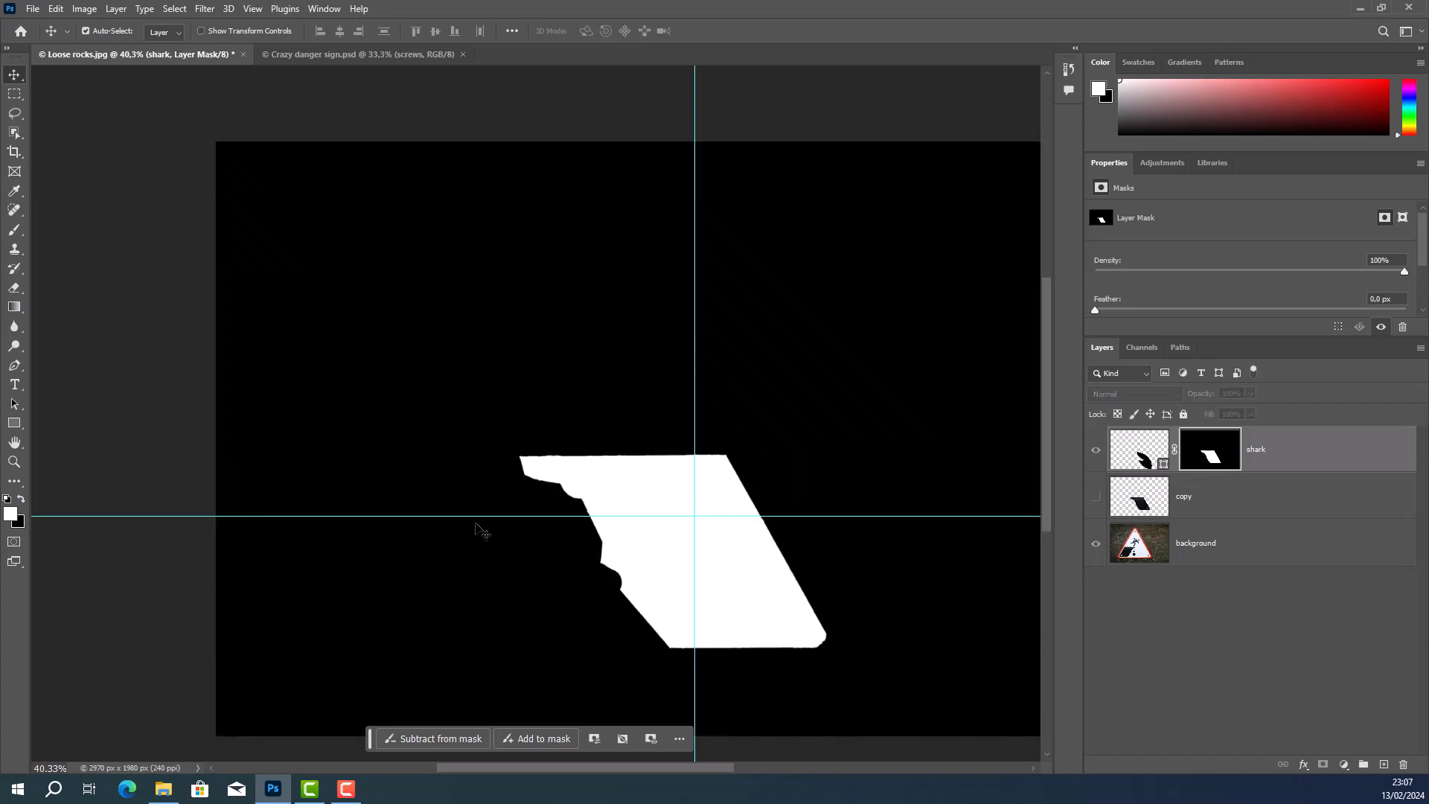
left_click(1214, 455, "alt")
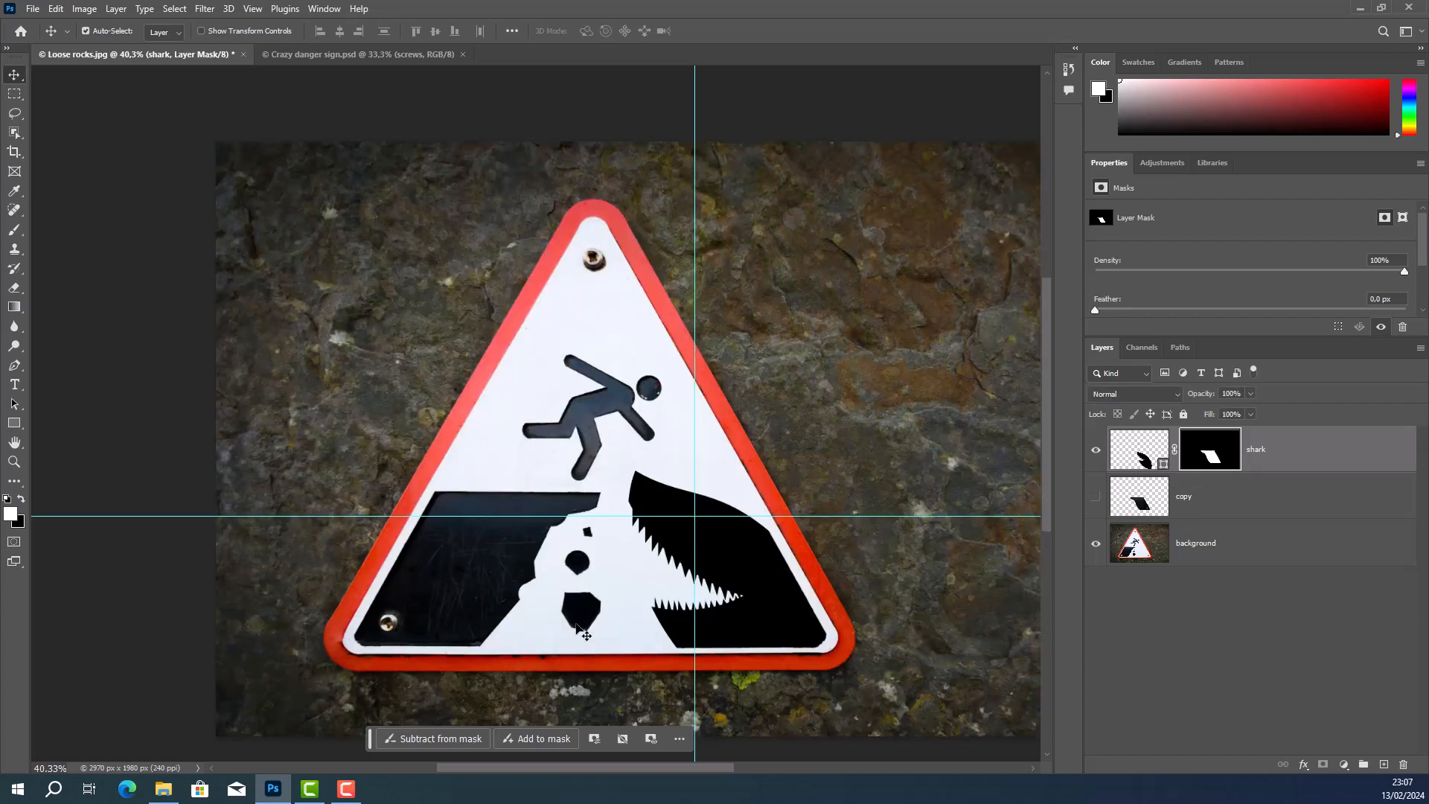
left_click(1214, 458, "alt")
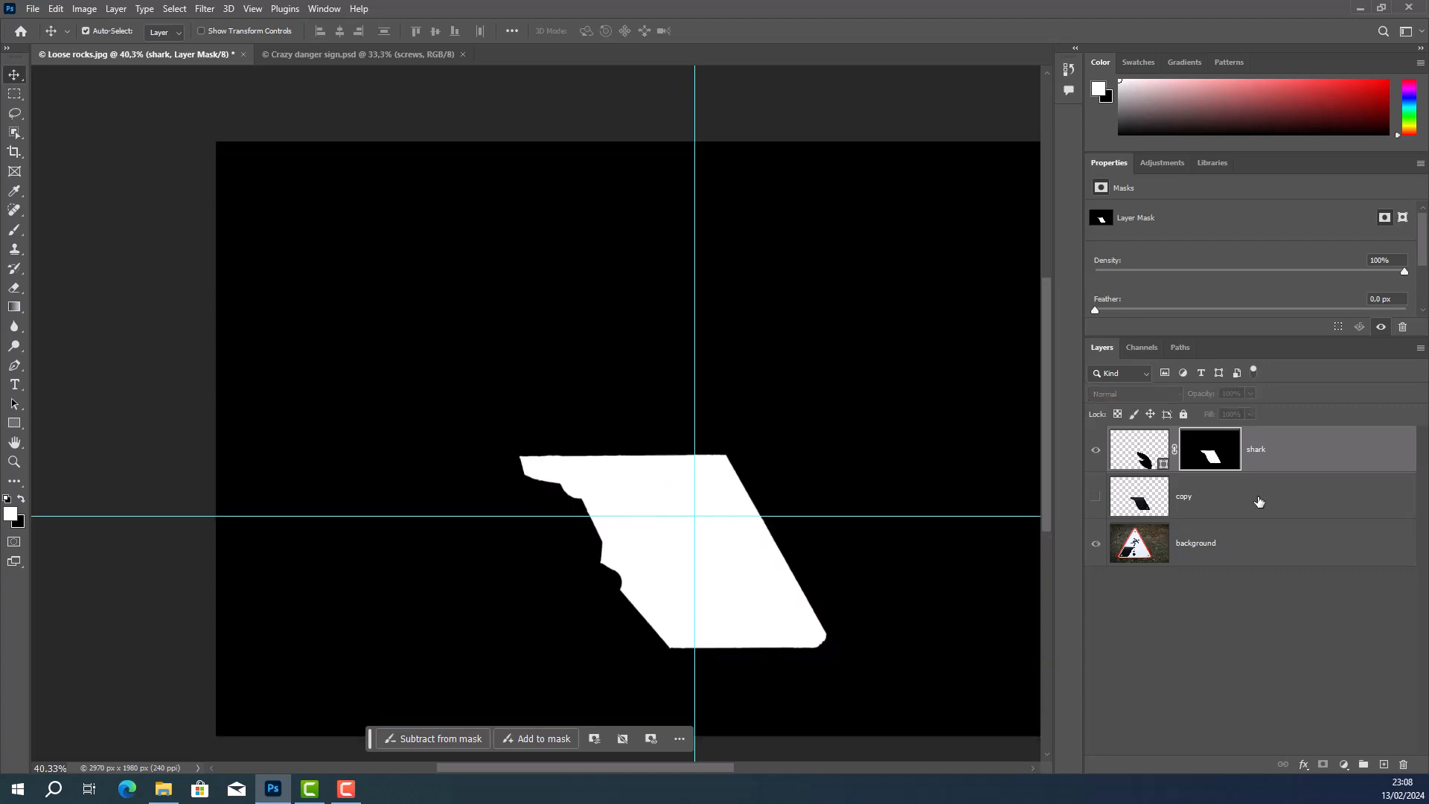
left_click(1206, 453, "alt")
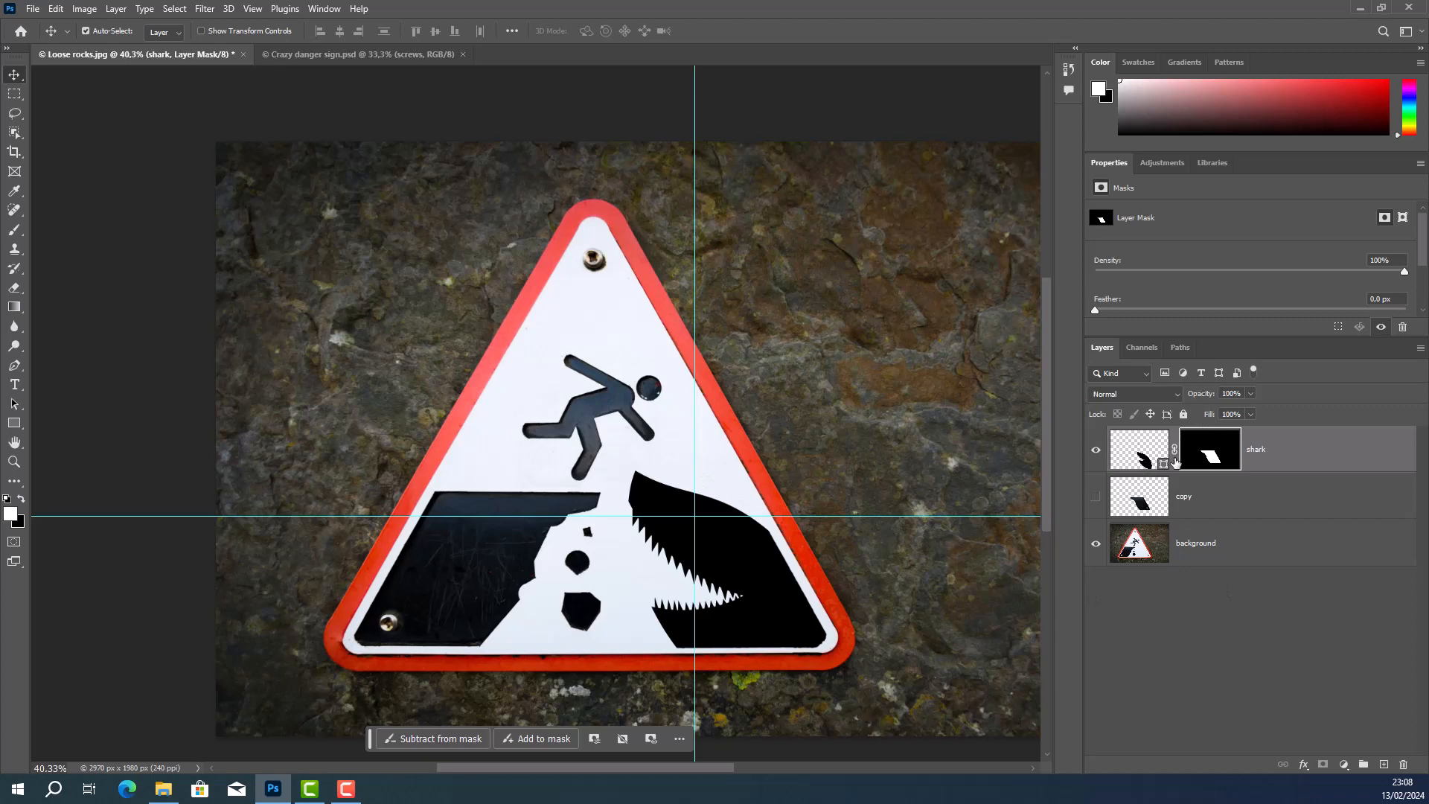
Step: Activate the path "all shark paths" and draw a rectangular marquee selection around the two drops above the falling figure's head
left_click(1180, 348)
left_click(1140, 371)
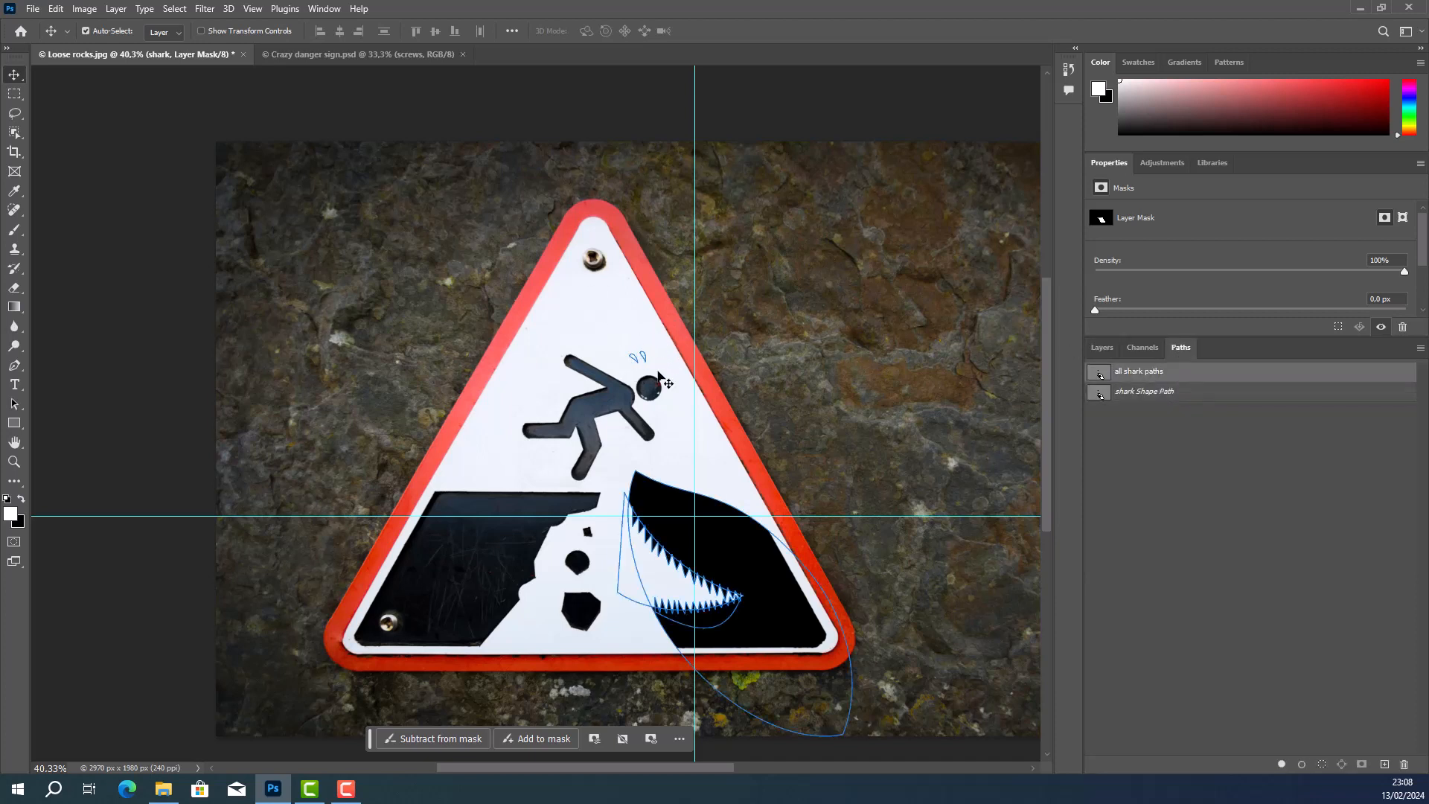
left_click(1103, 347)
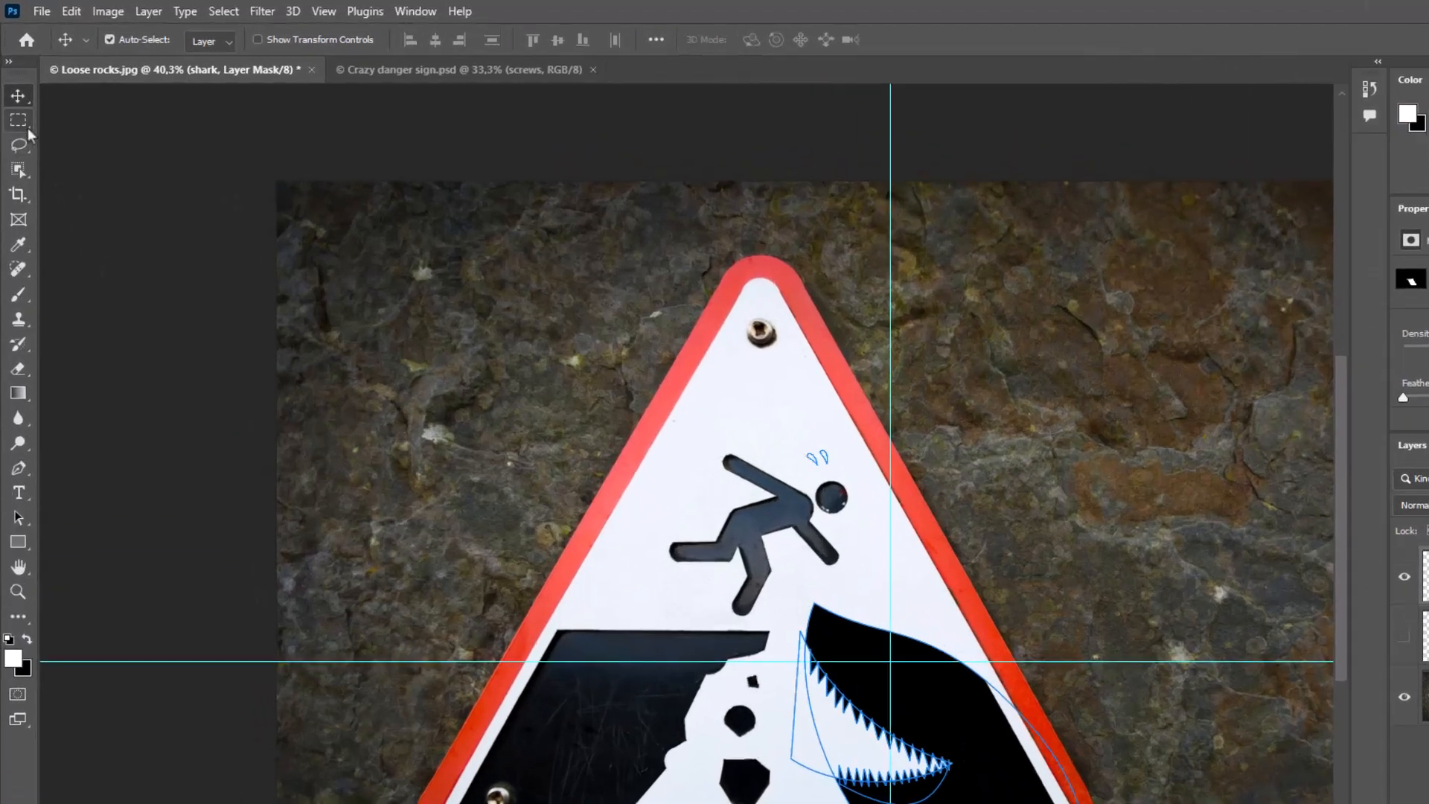
left_click(15, 94)
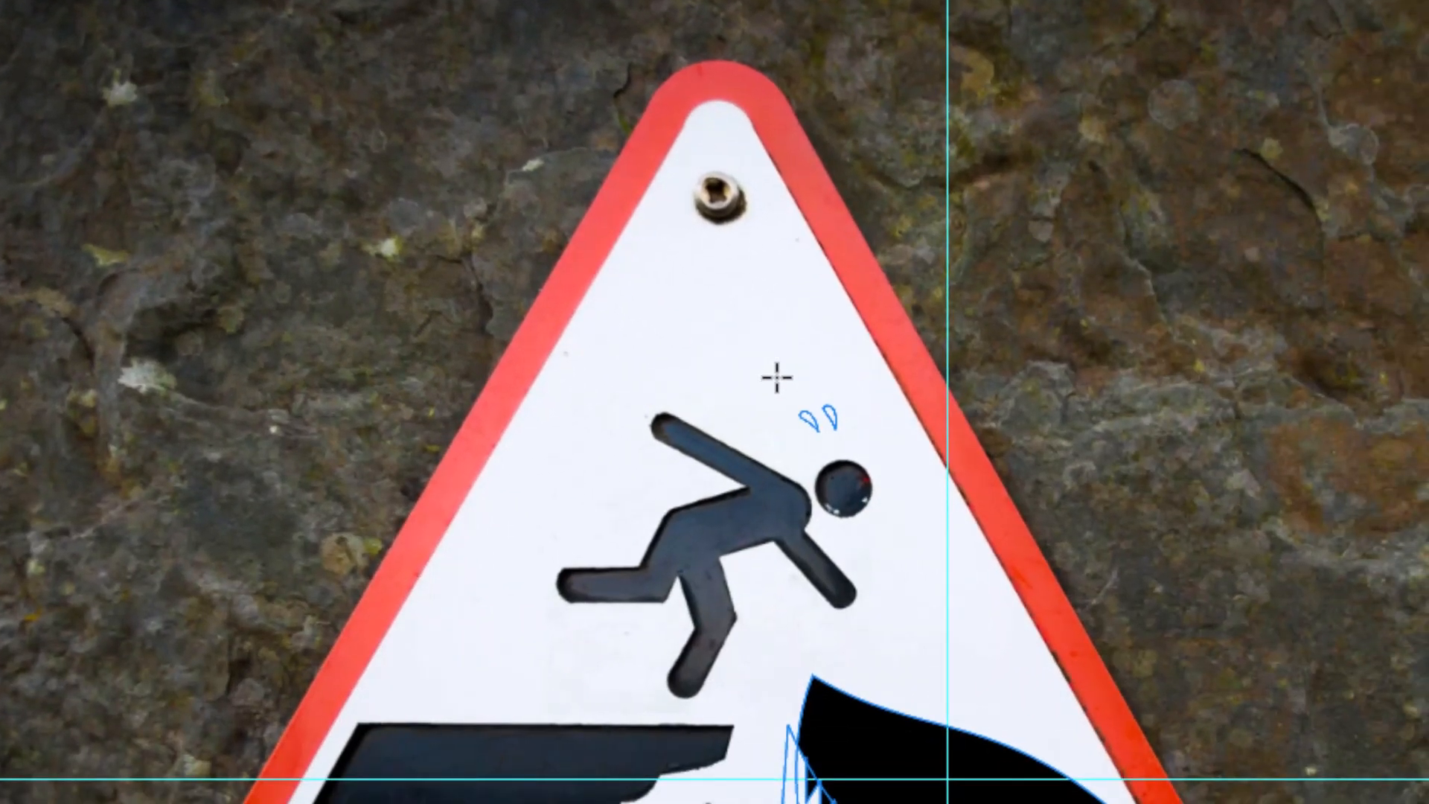
left_click_drag(775, 373, 881, 439)
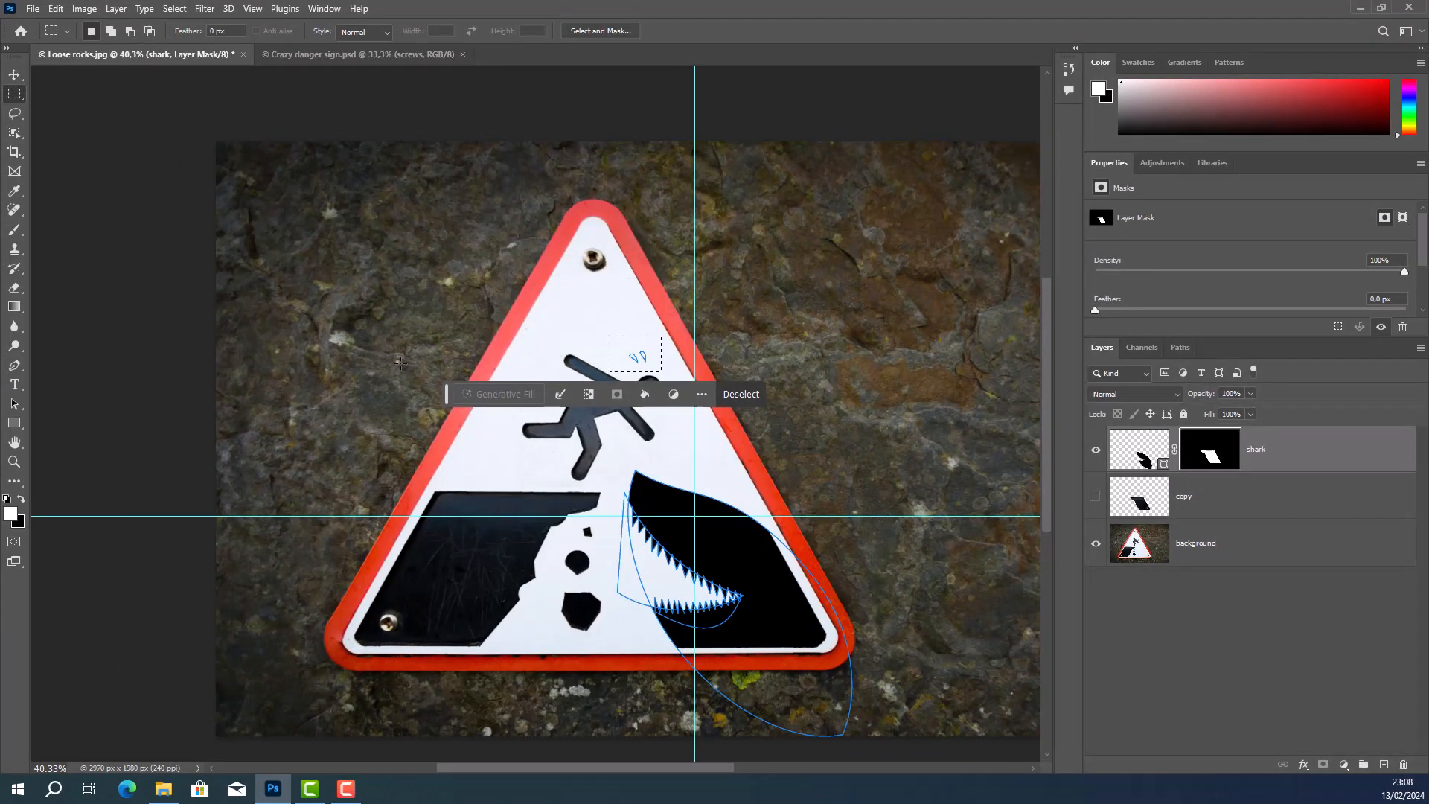
key("shift+BackSpace")
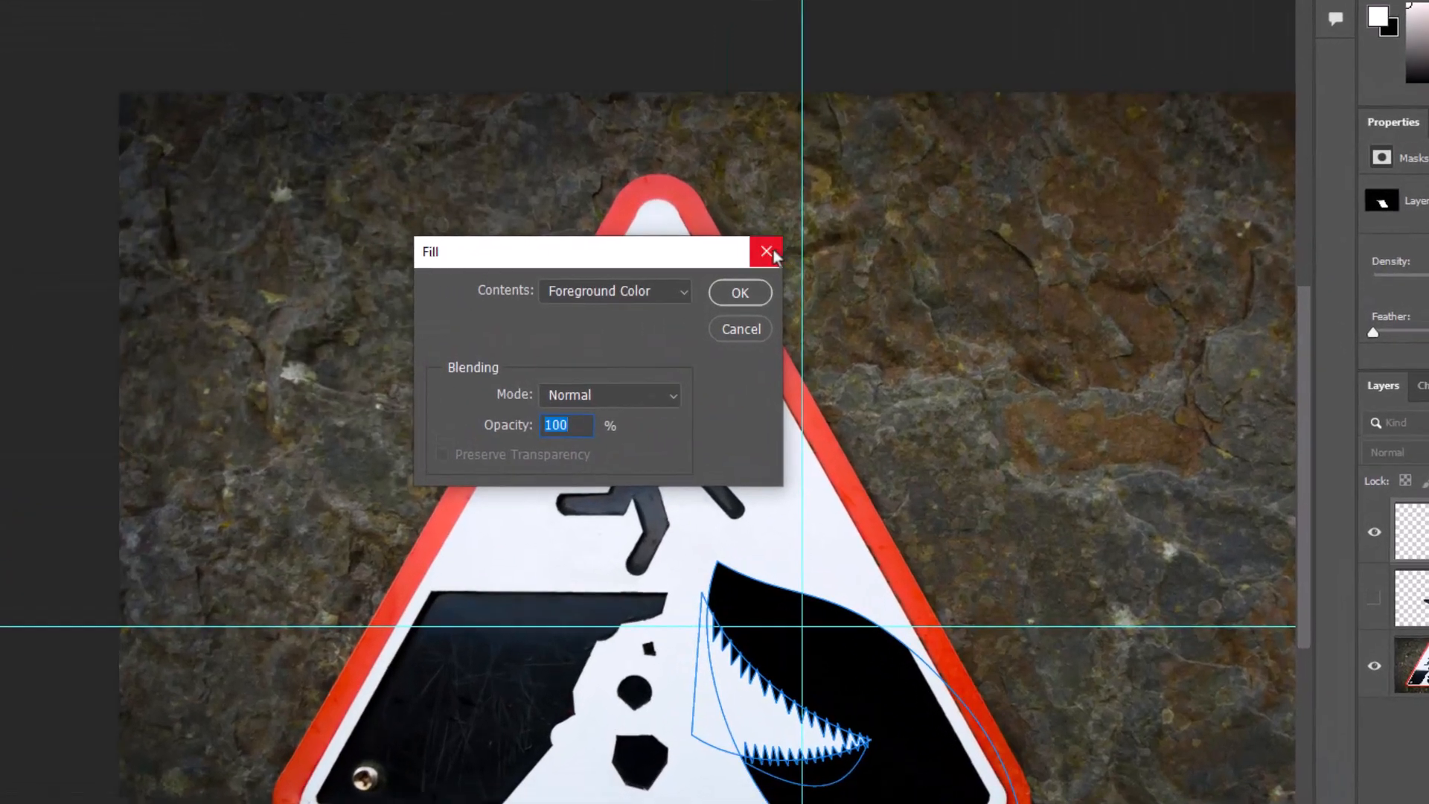
left_click(740, 293)
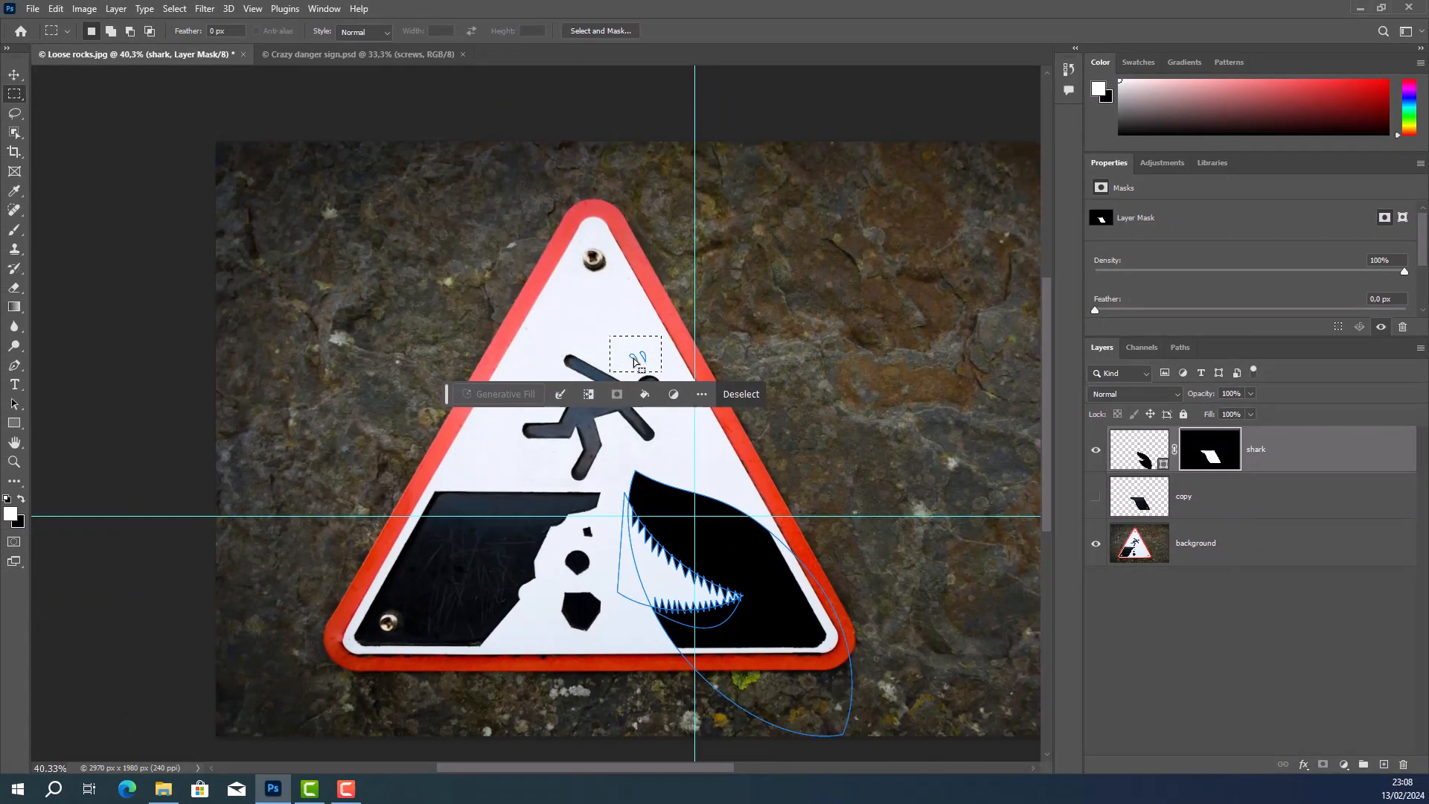
scroll(633, 358, "up", 3)
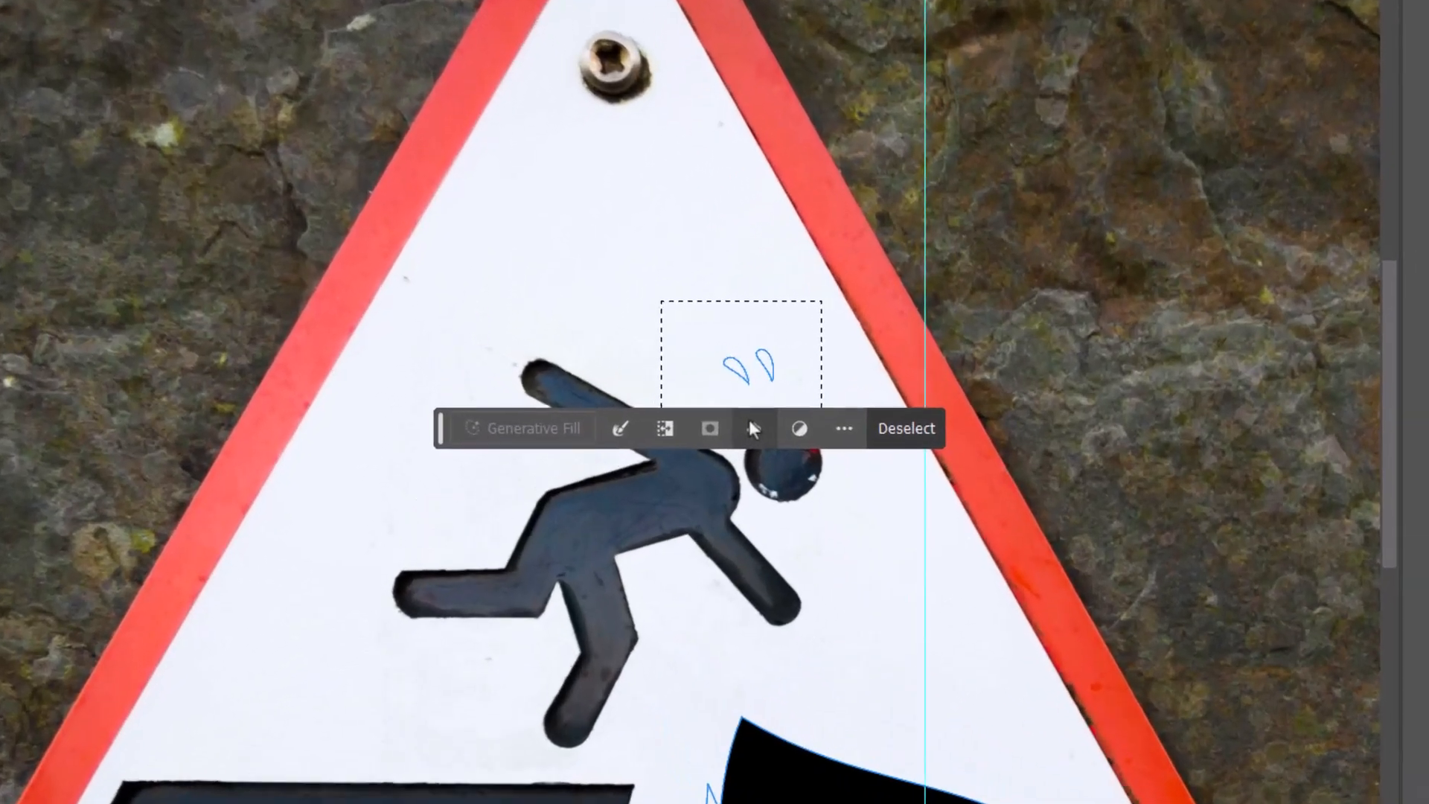
left_click(665, 402)
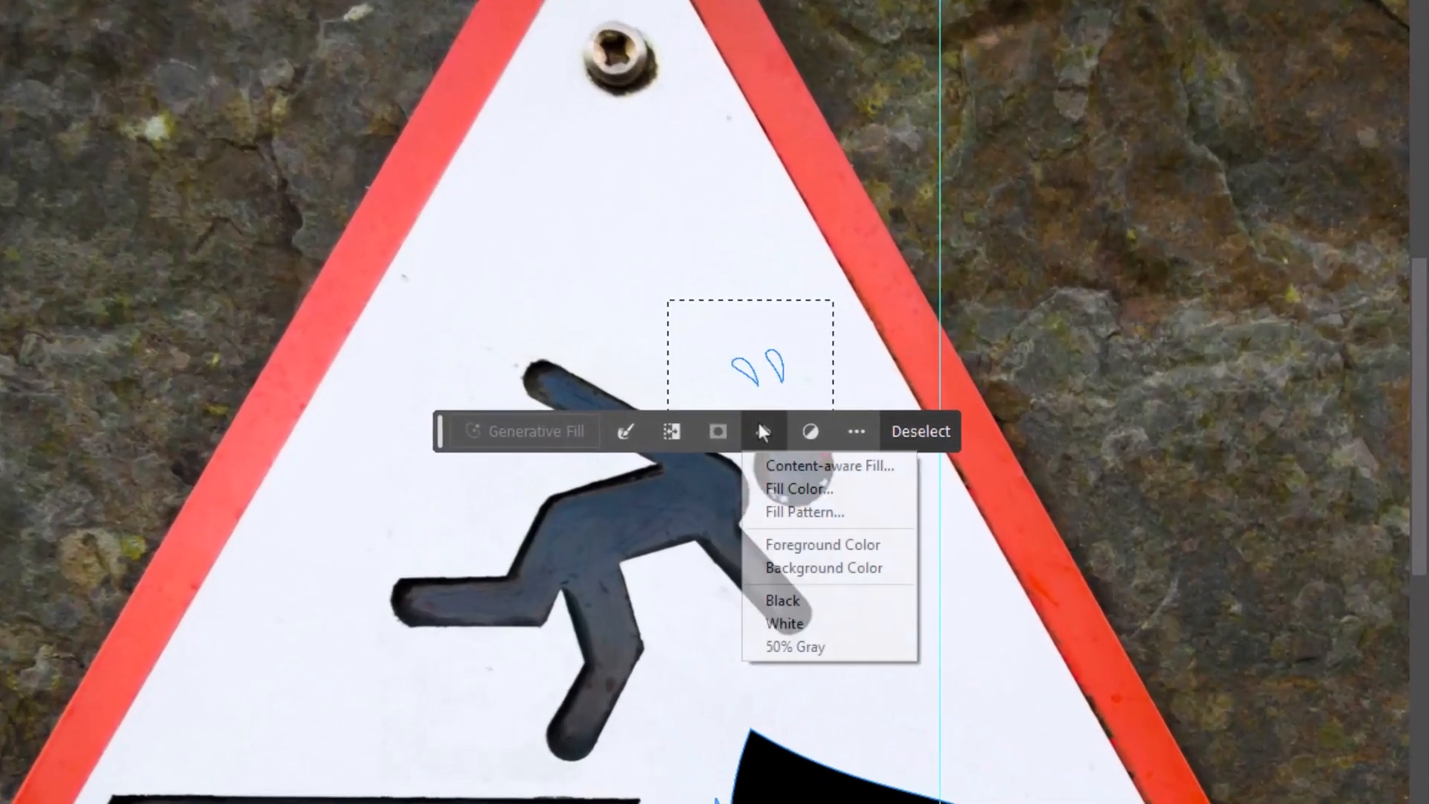
left_click(777, 491)
left_click_drag(866, 78, 701, 495)
key("Return")
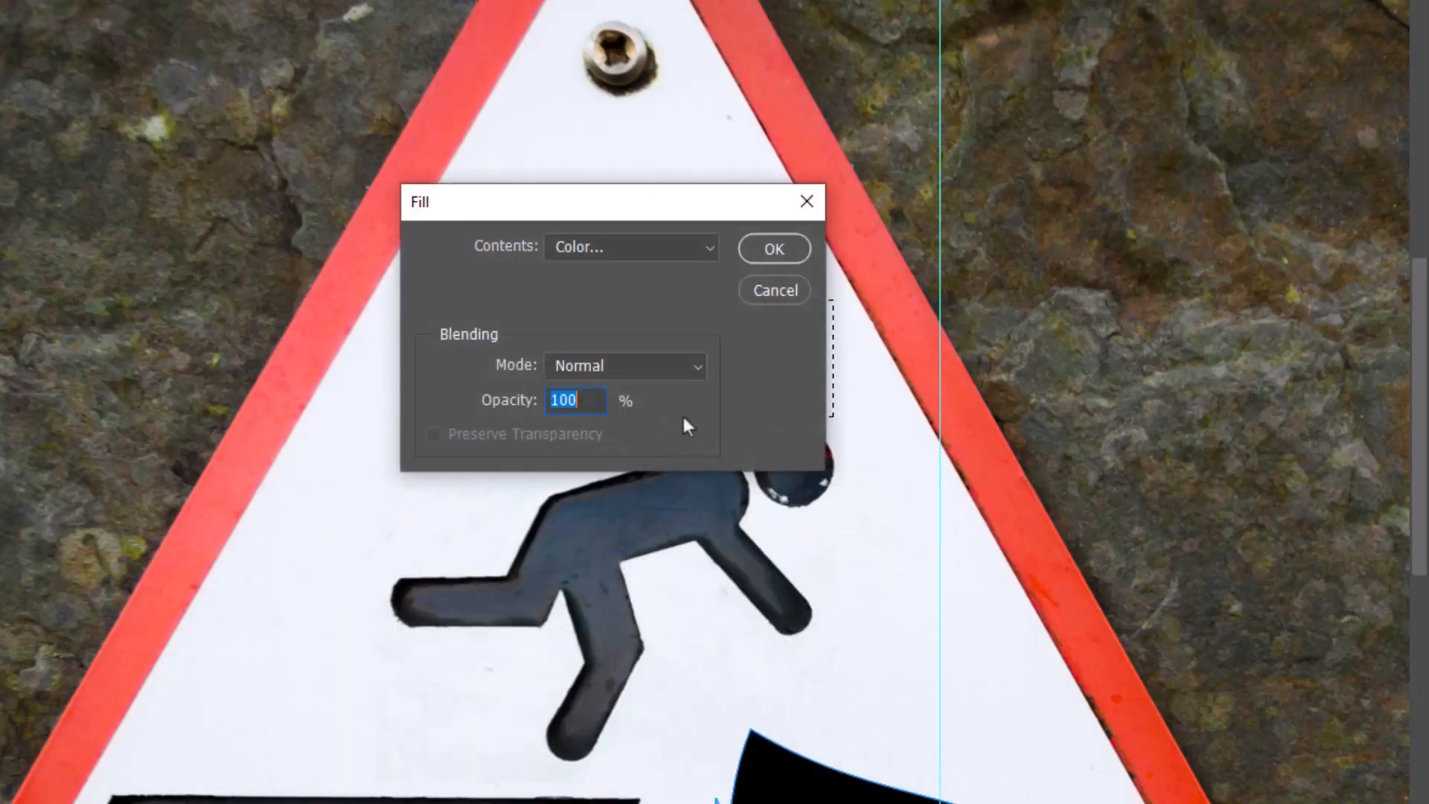
left_click_drag(646, 209, 259, 677)
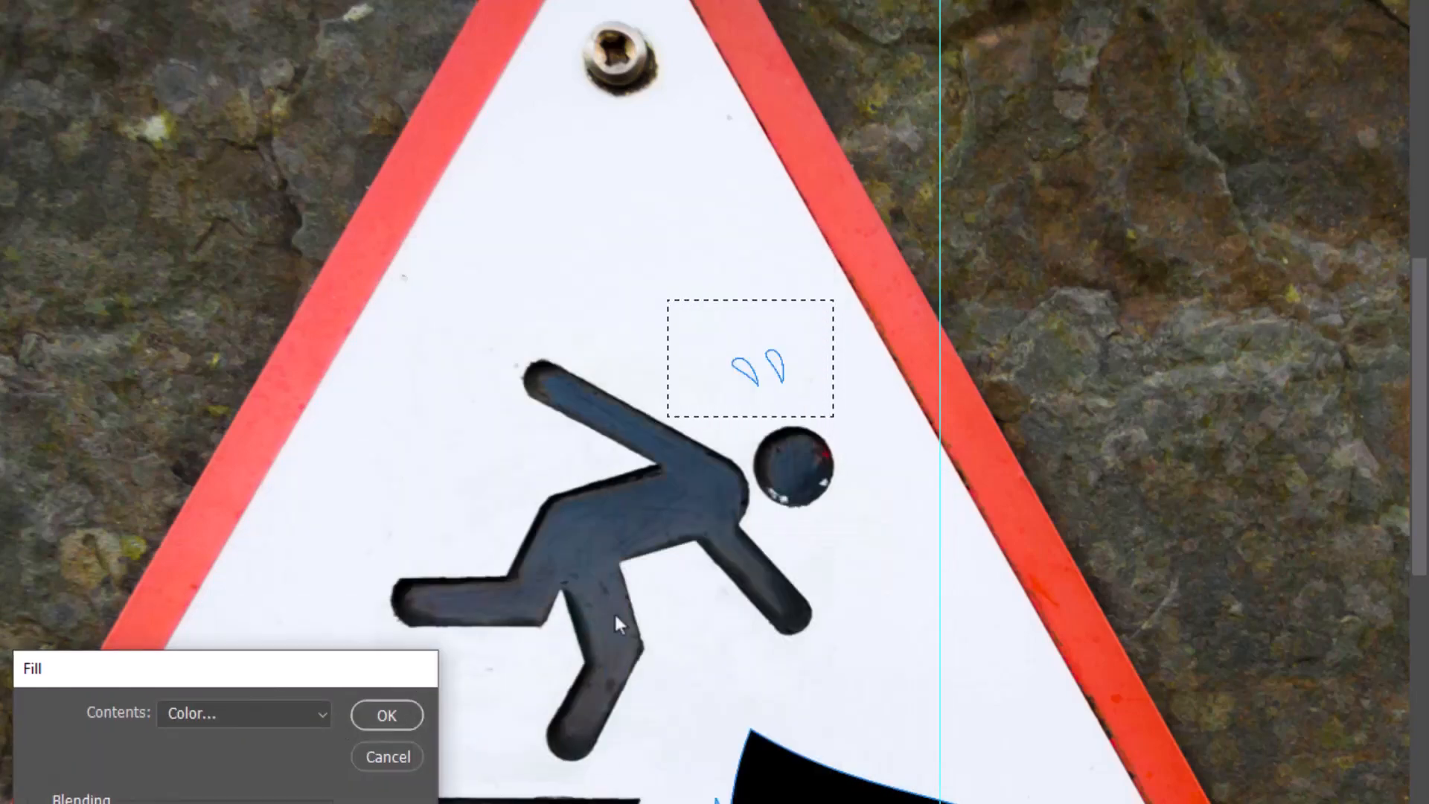
left_click(406, 716)
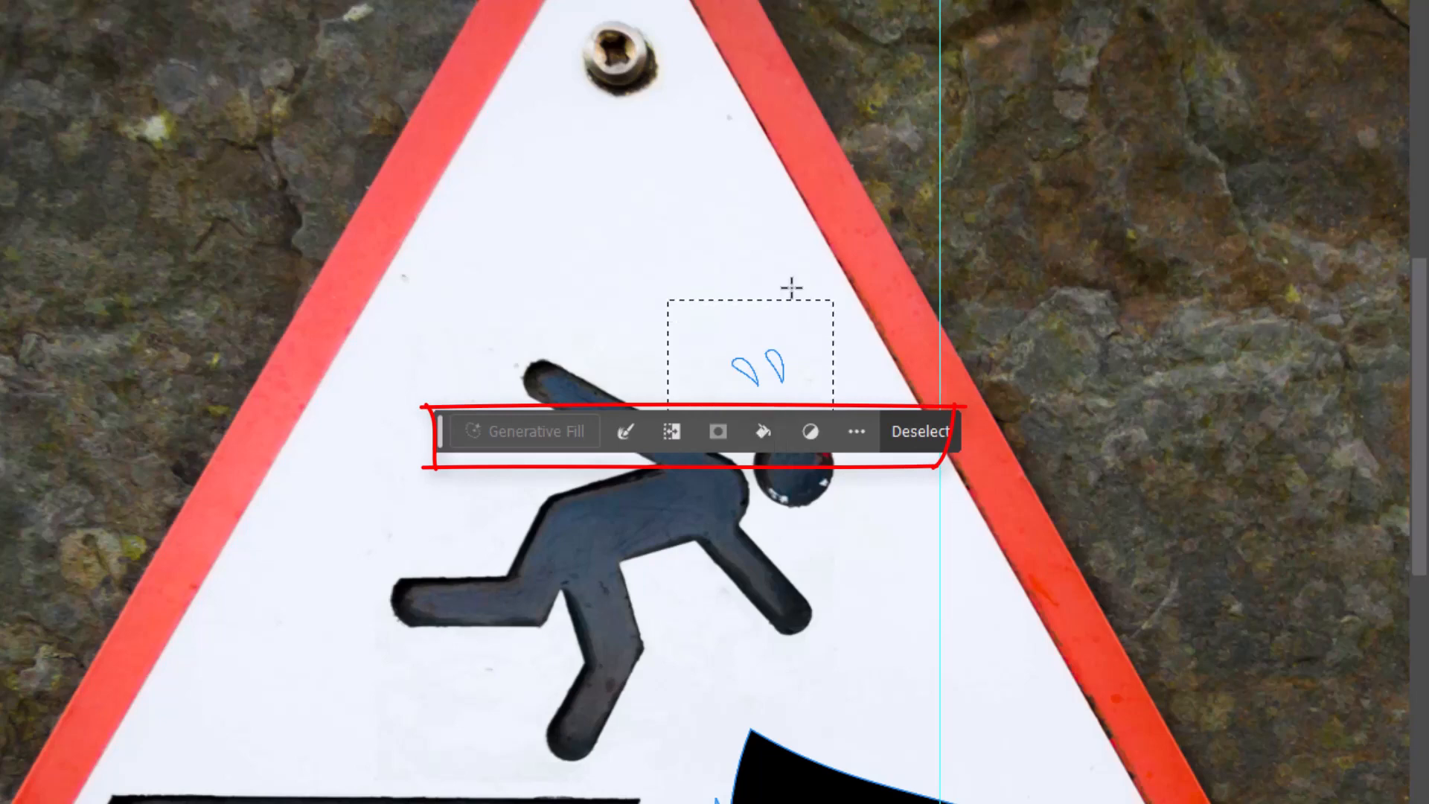
Step: Review the Fill command's content choices and swap the foreground and background colors twice, ending with white as the foreground
key("shift+F5")
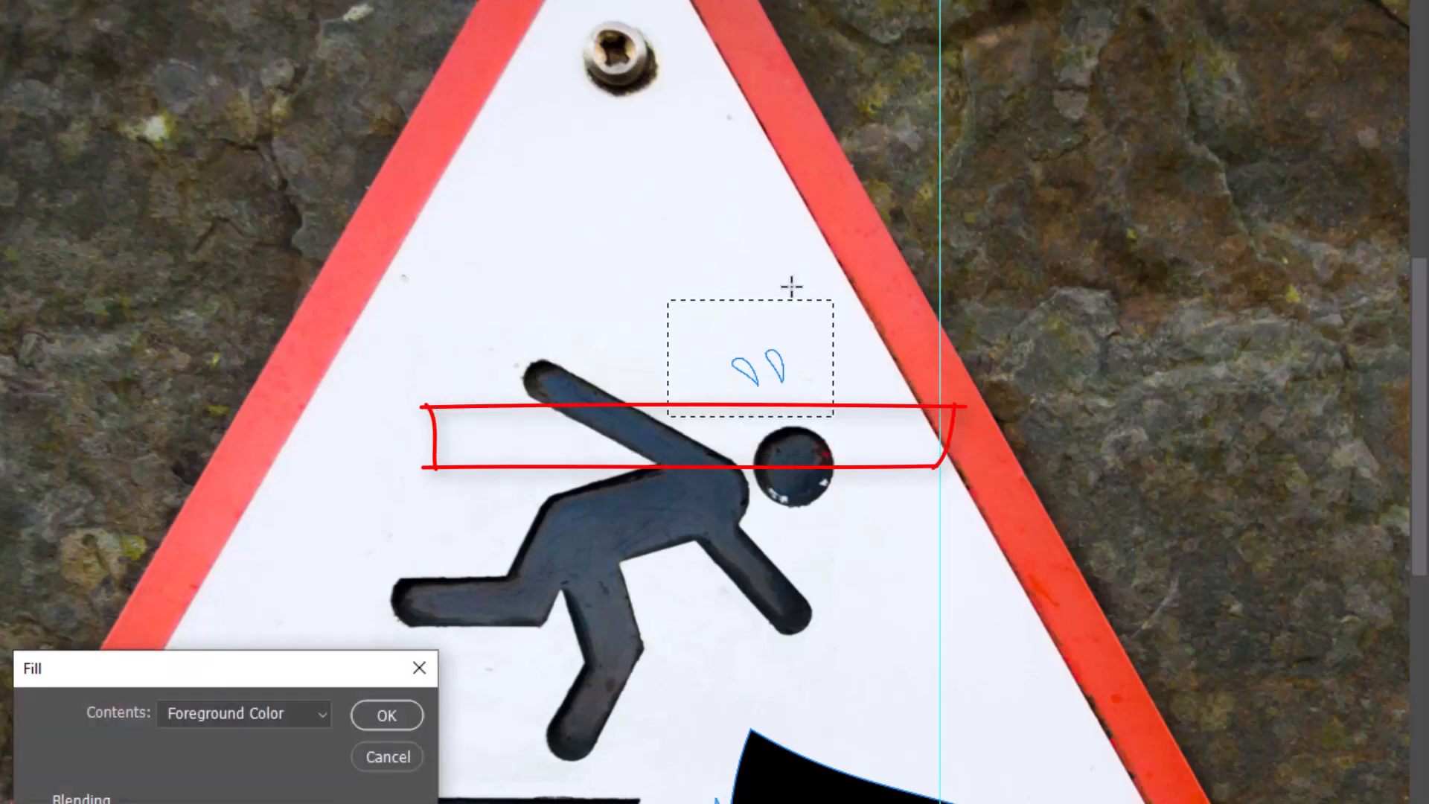
left_click_drag(247, 676, 1145, 488)
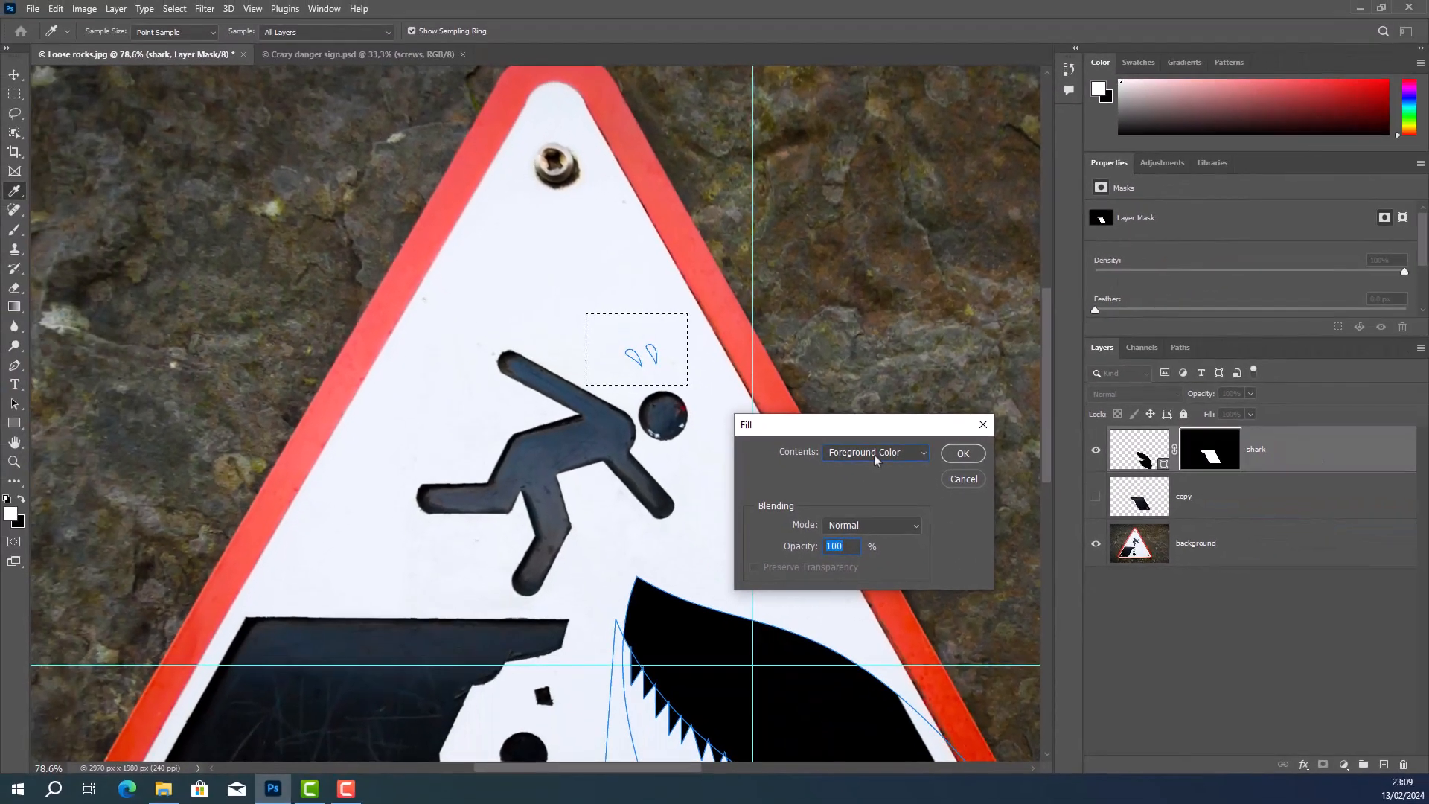
left_click(1143, 533)
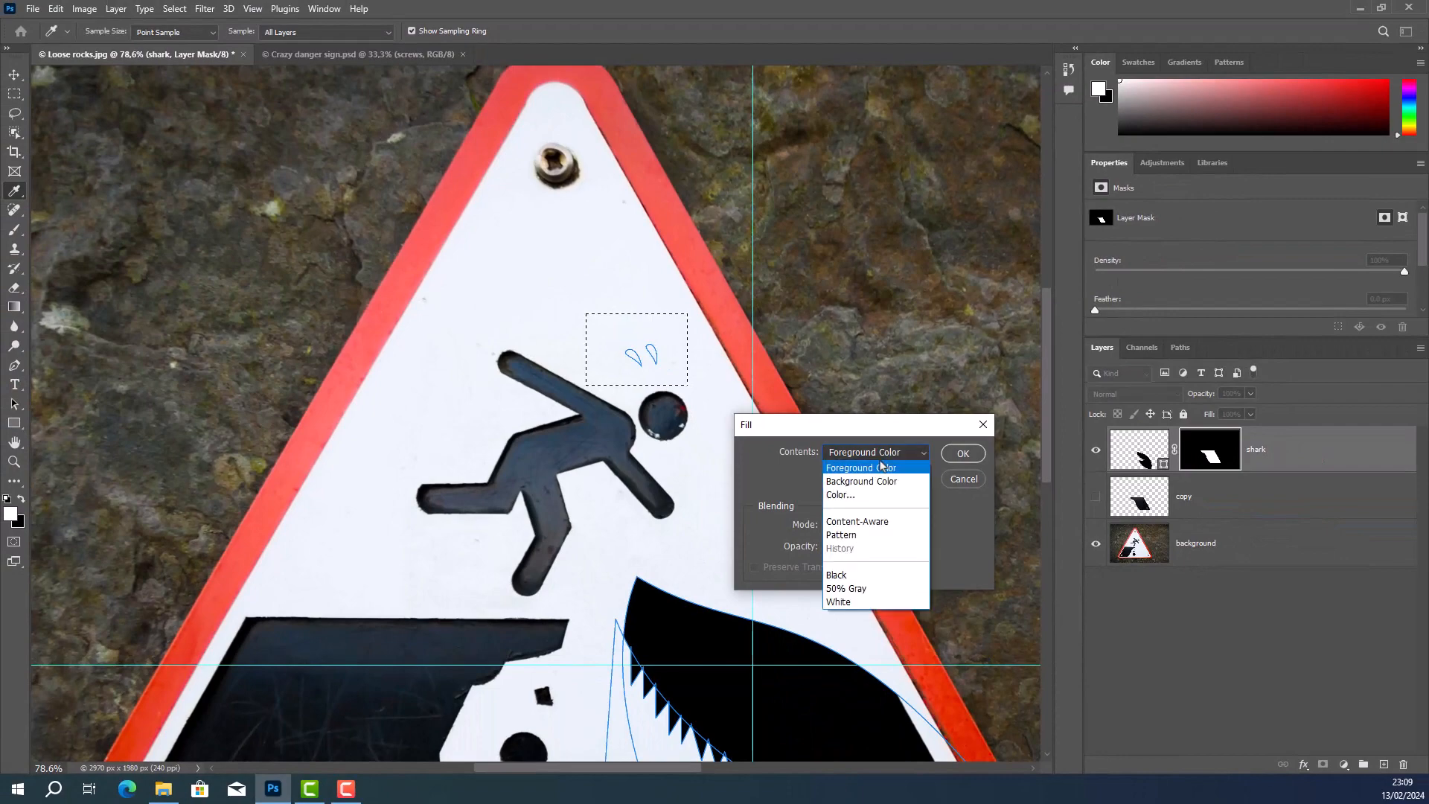
left_click(861, 467)
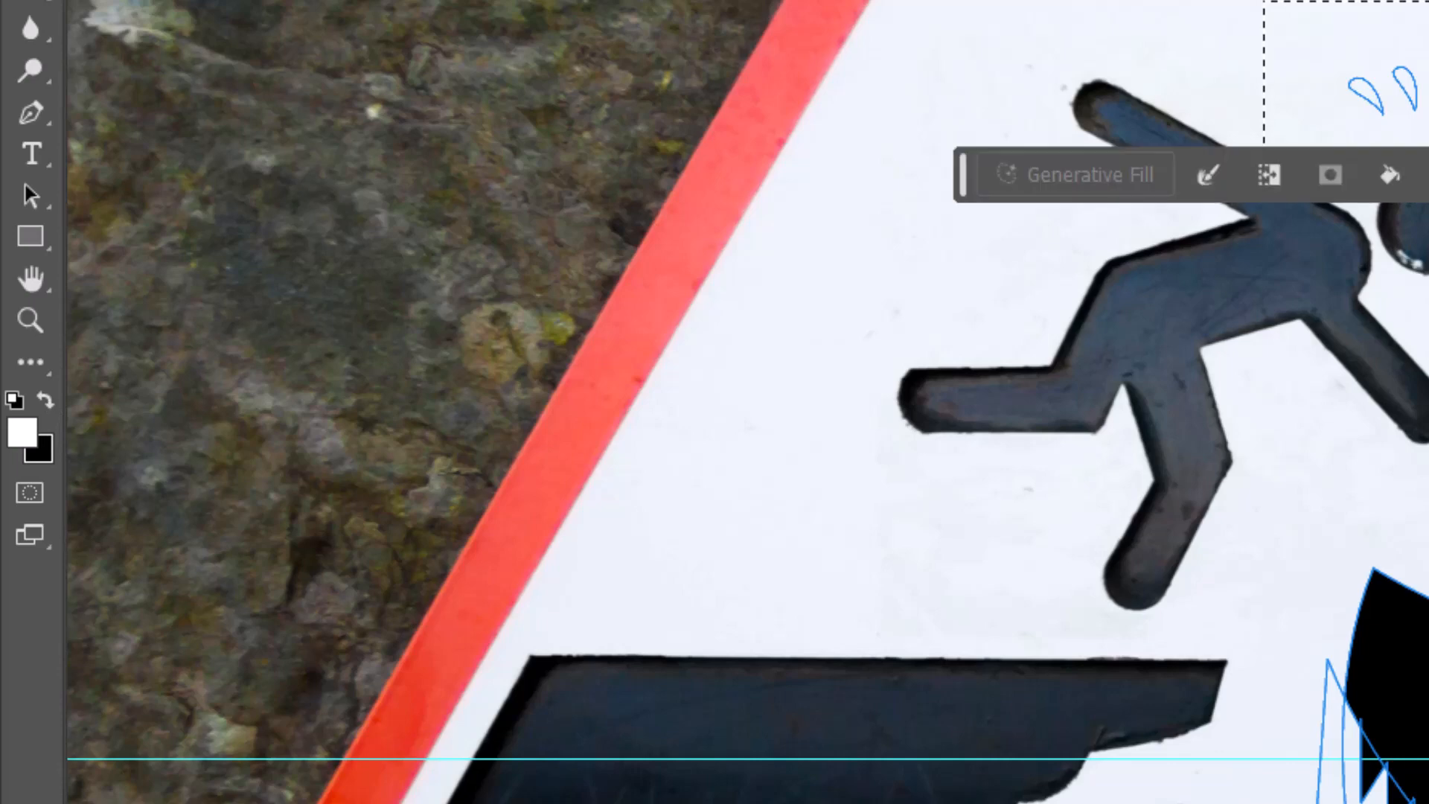
left_click(45, 409)
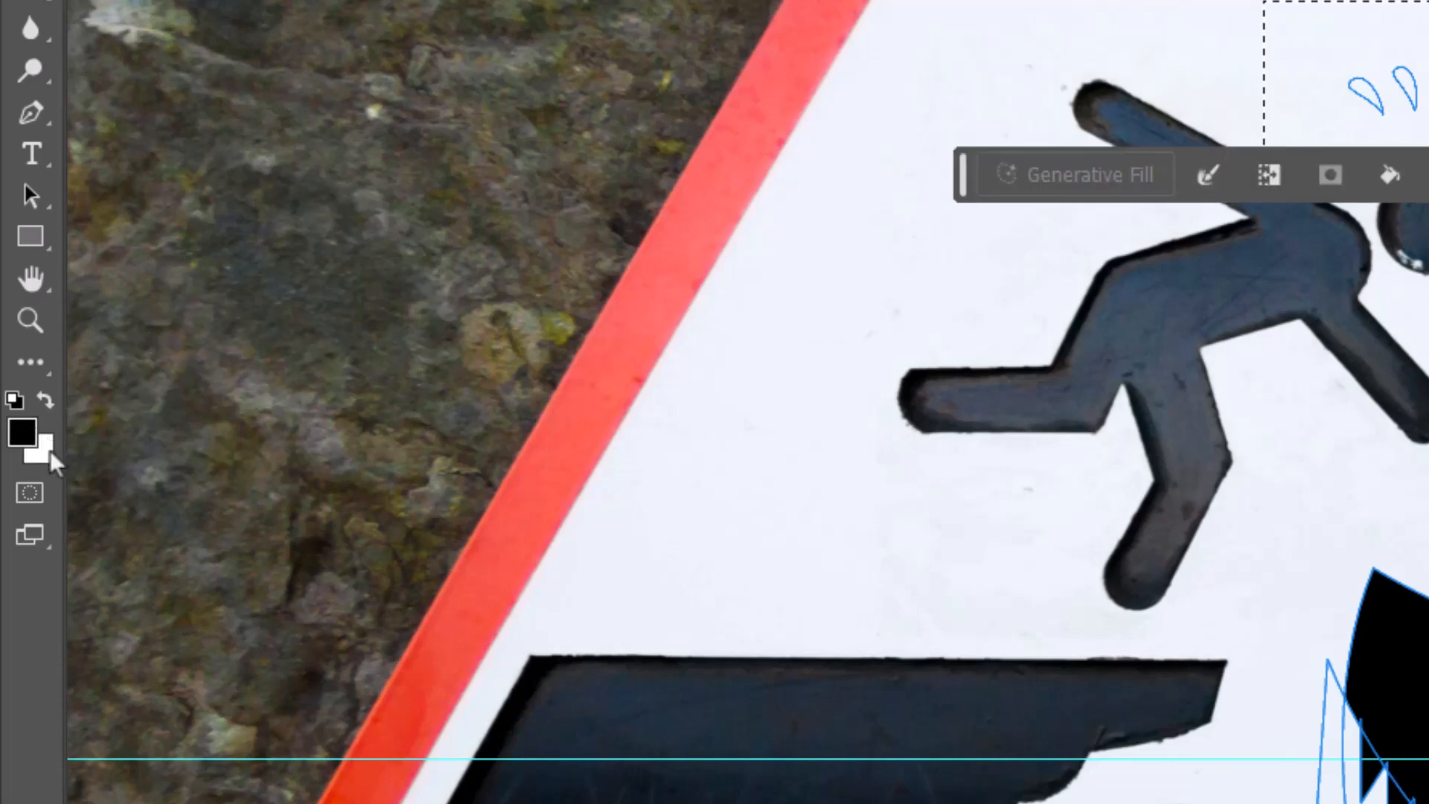
left_click(46, 404)
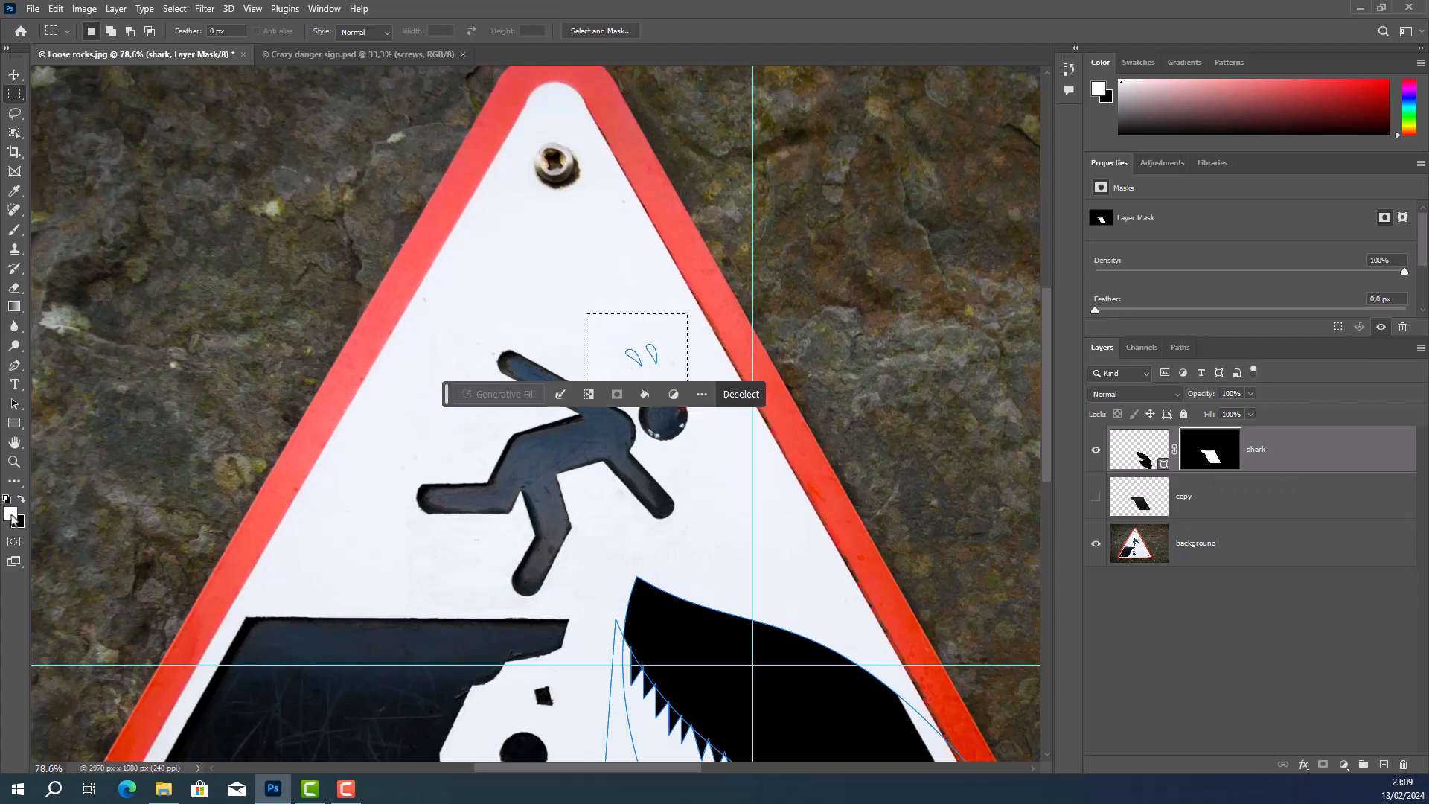
Step: Fill the selection around the two drops on the shark's layer mask with the white foreground color at 100% opacity in Normal mode, and deselect
key("shift")
key("shift+BackSpace")
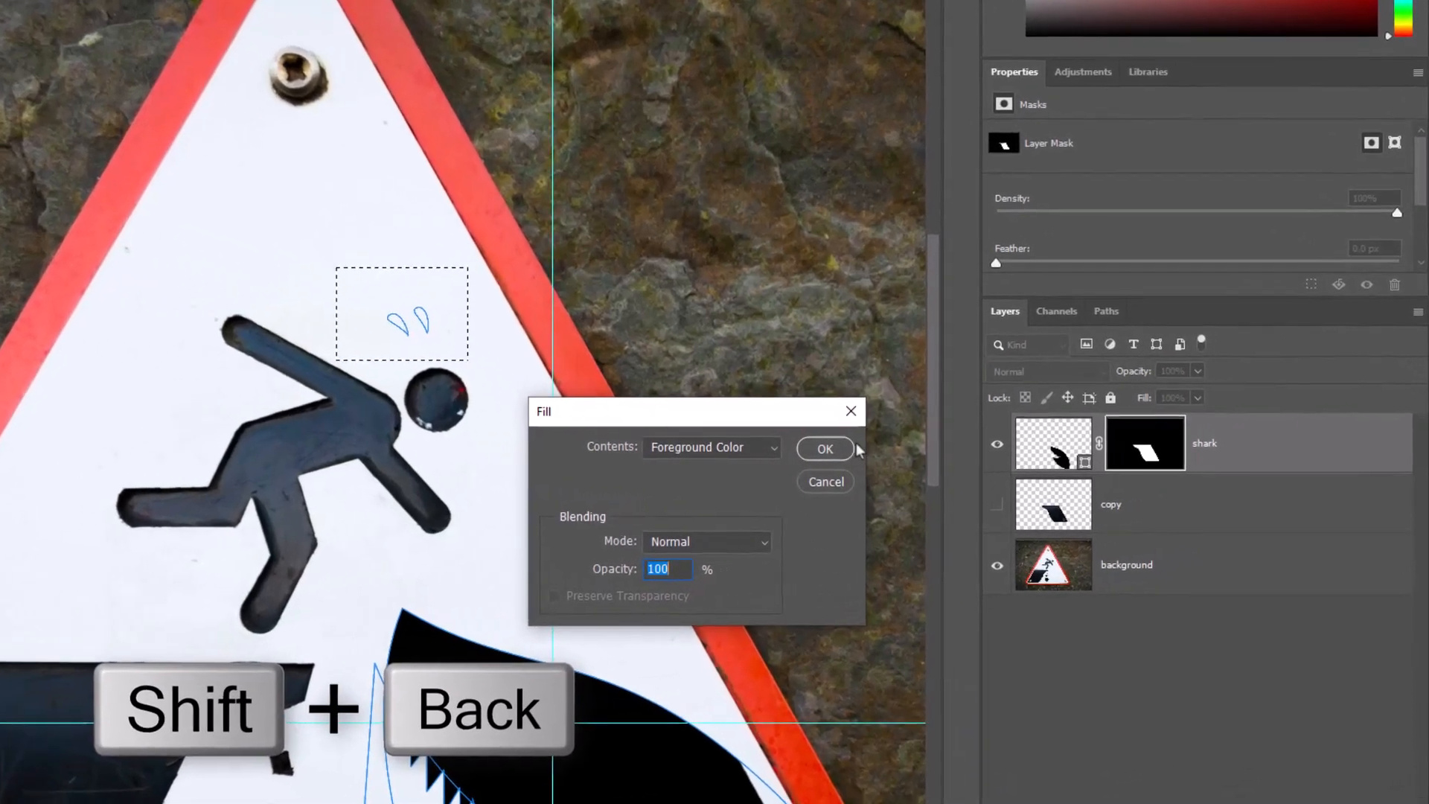
left_click(918, 452)
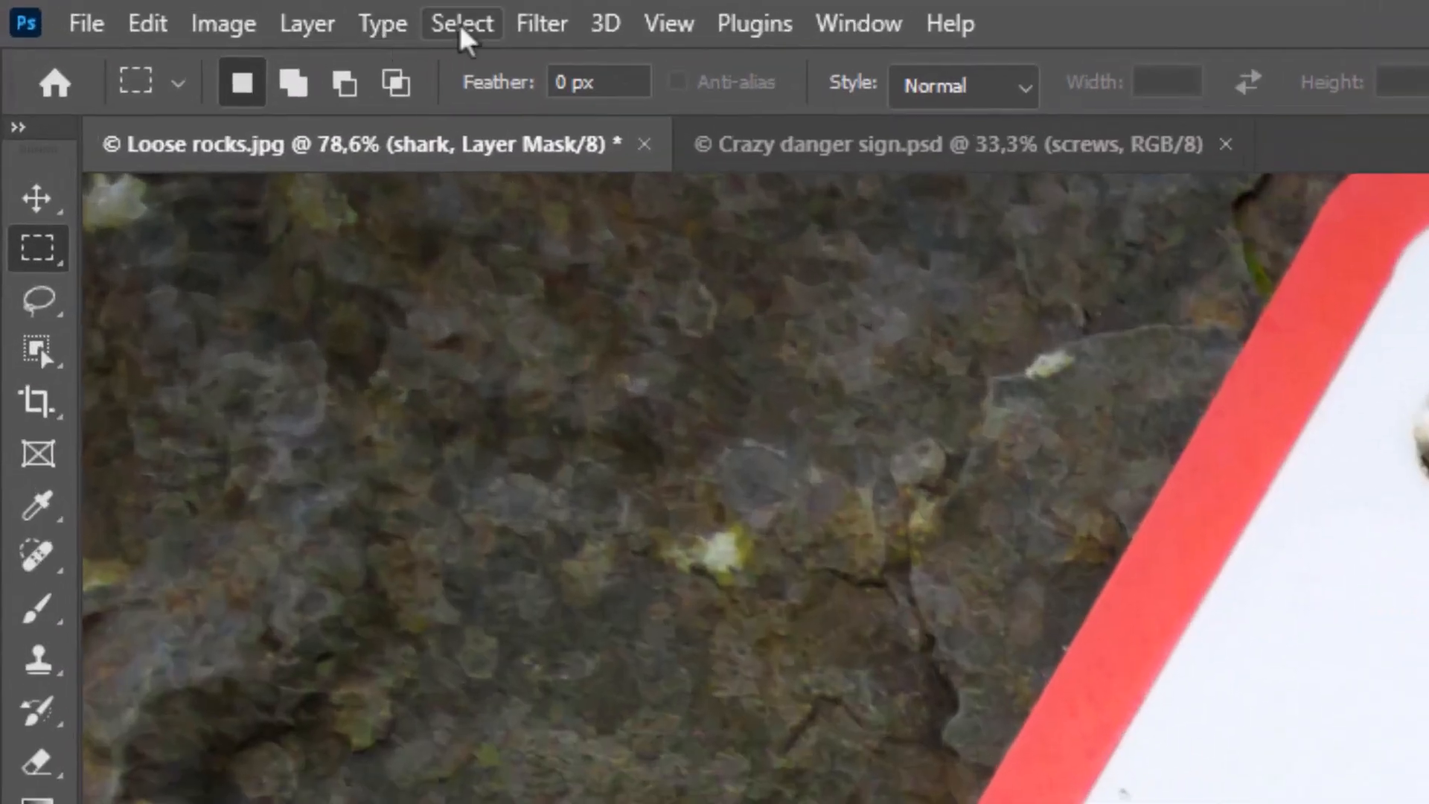
left_click(458, 21)
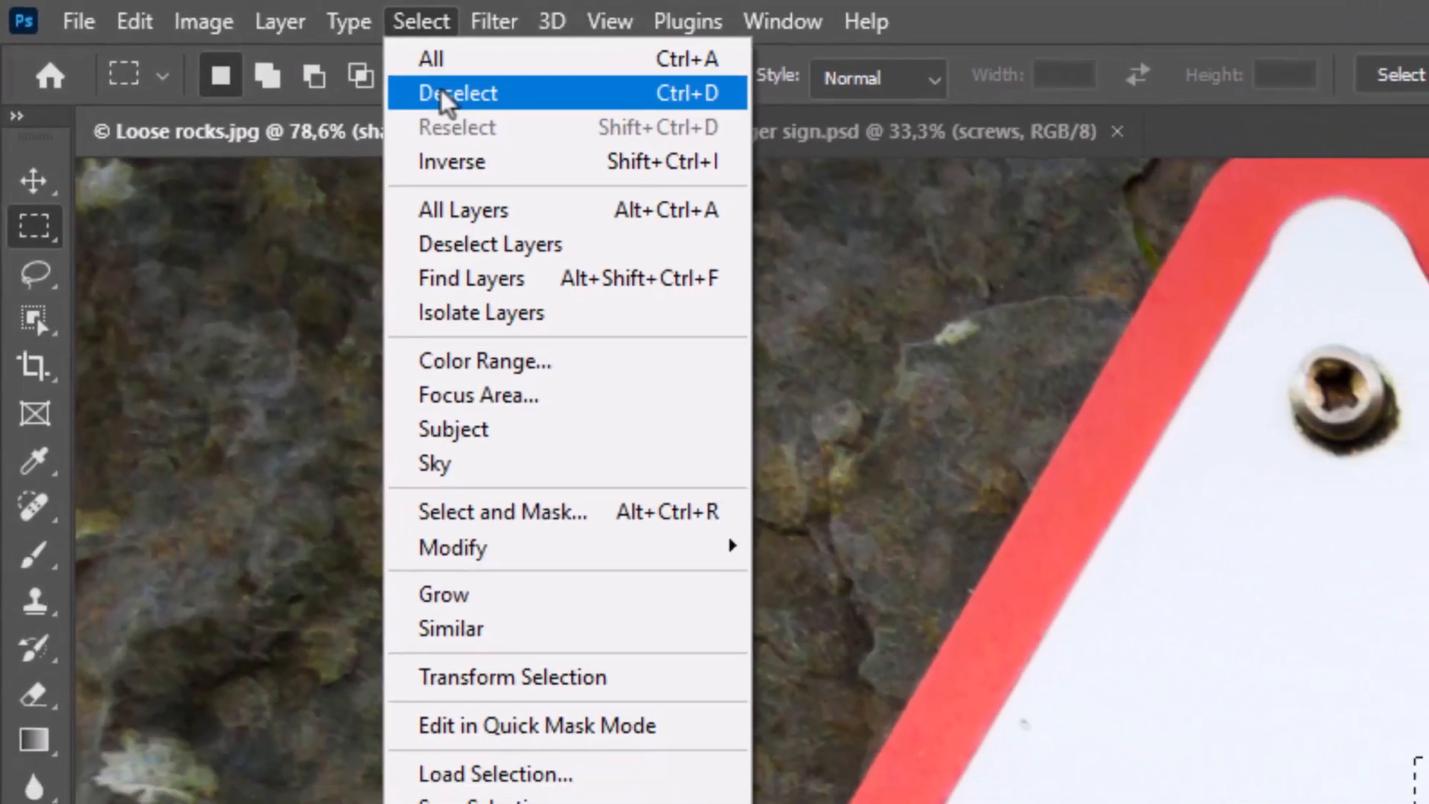
left_click(447, 110)
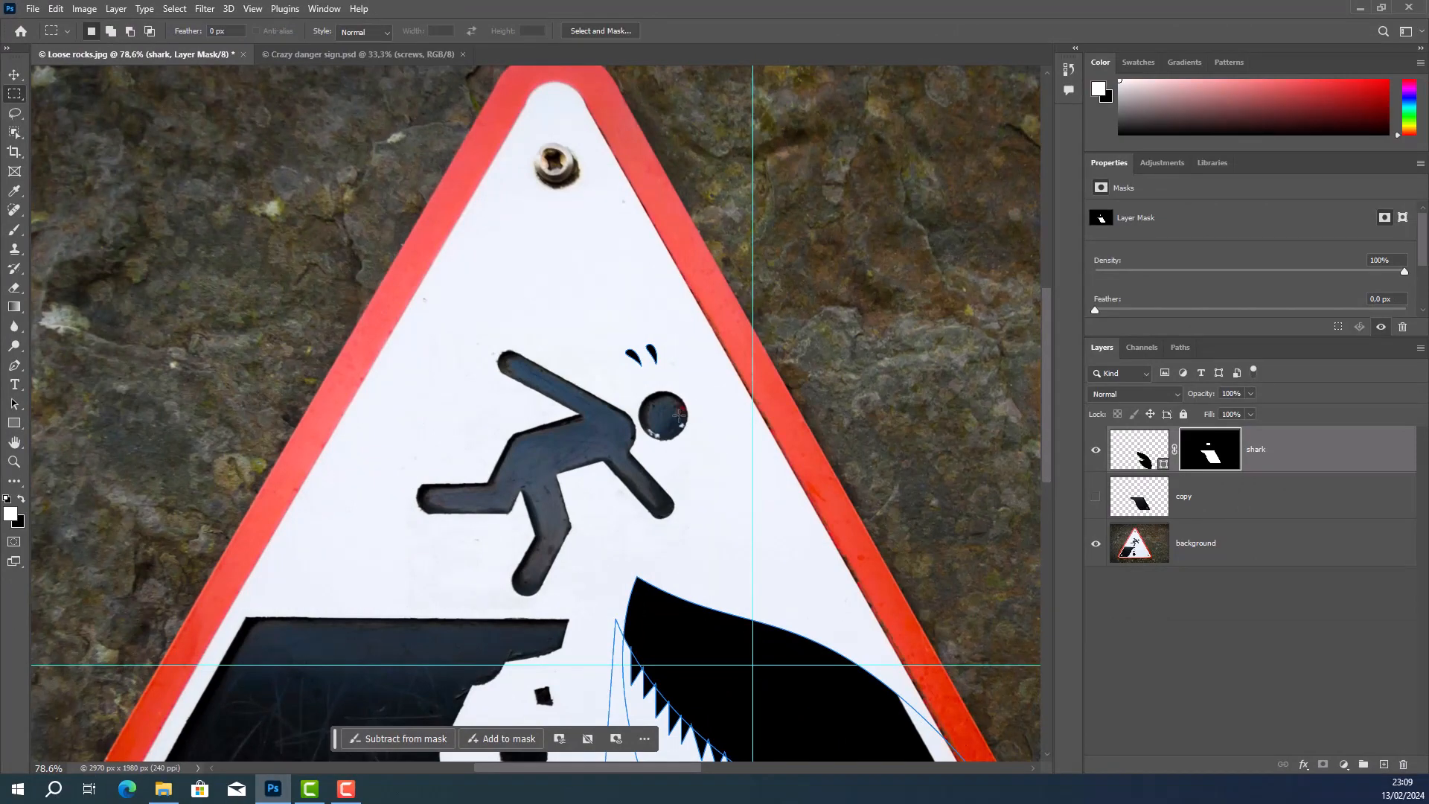
Step: Switch to the Move tool, activate the shark Shape Path in place of "all shark paths", and select the background layer
scroll(679, 414, "down", 5)
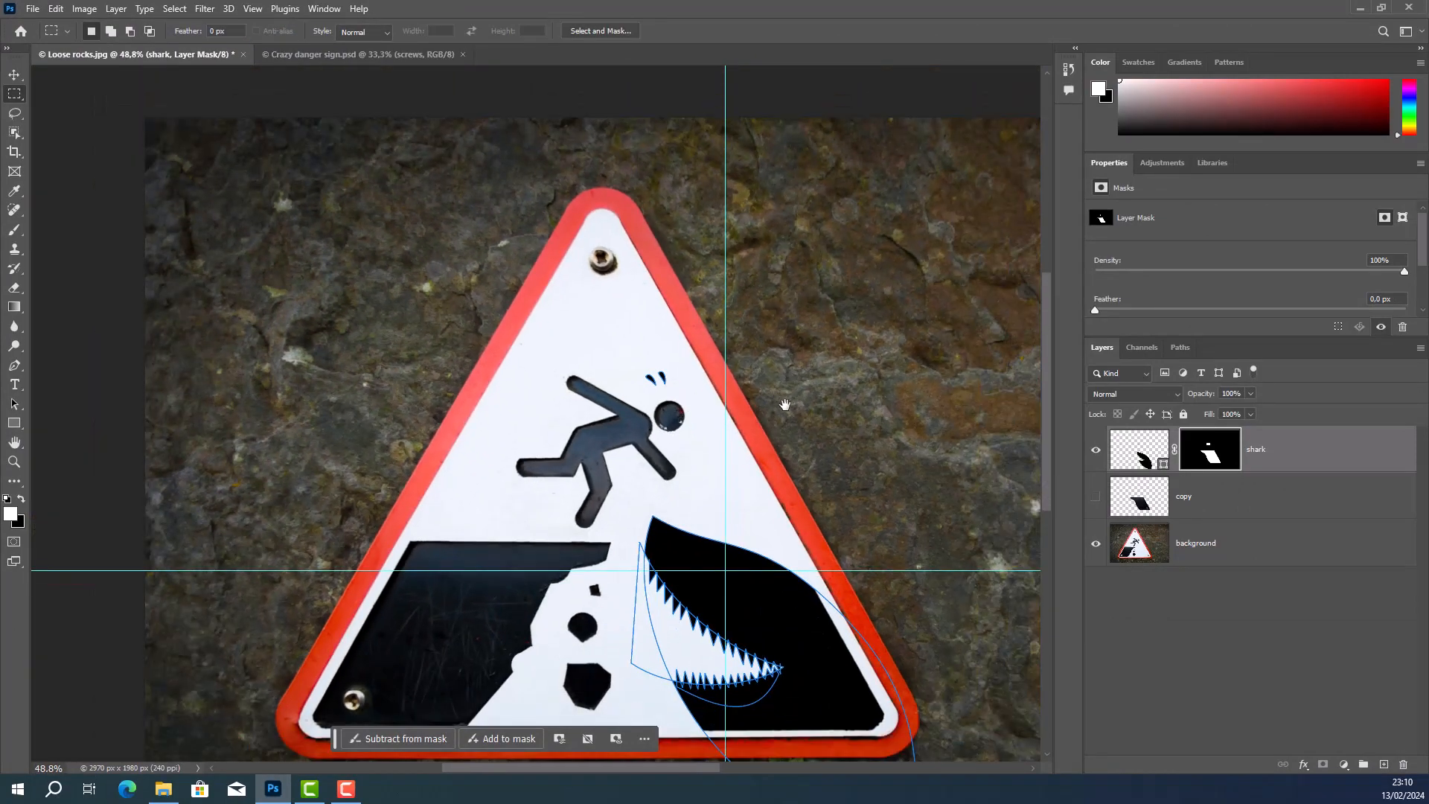
left_click_drag(786, 405, 625, 341)
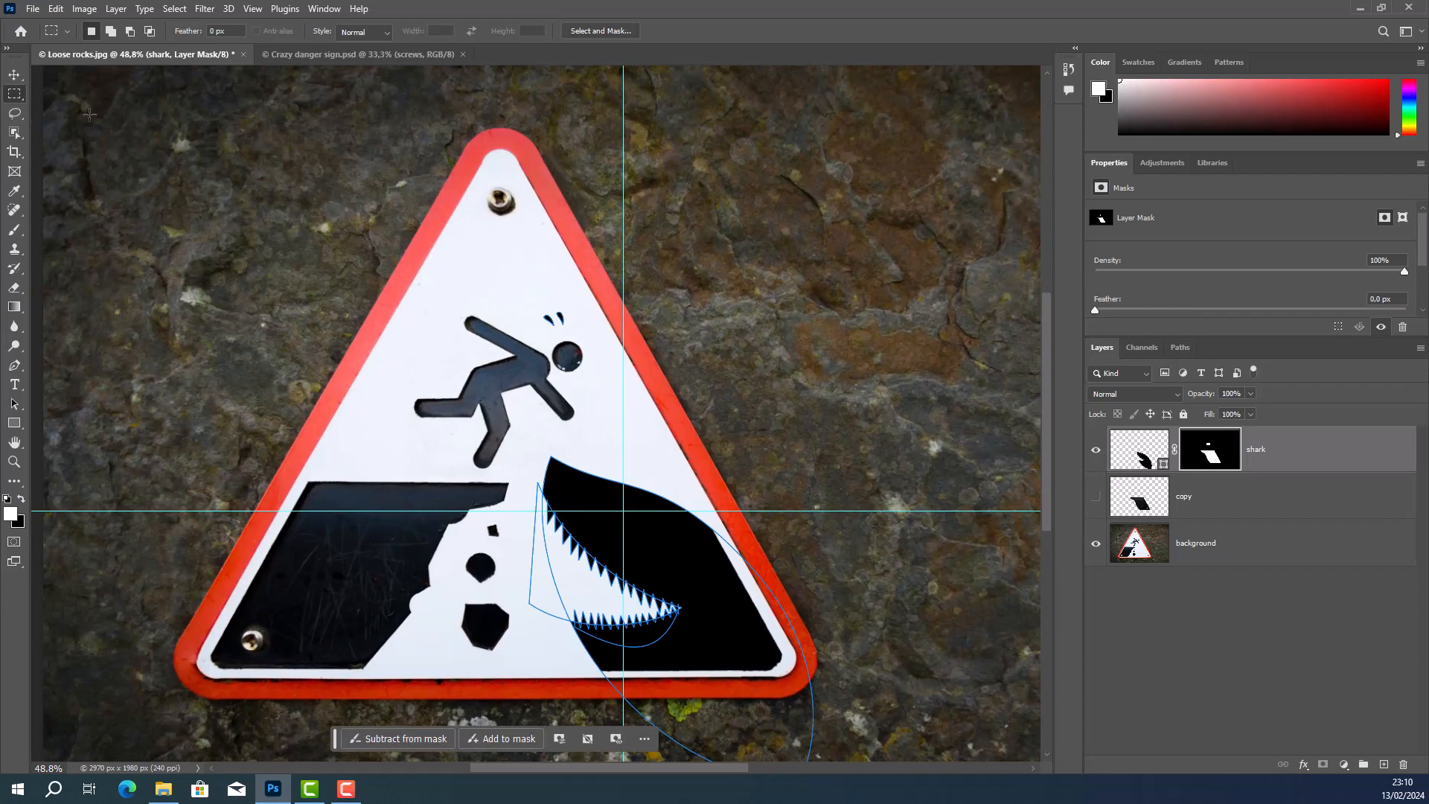
left_click(14, 74)
left_click(1178, 347)
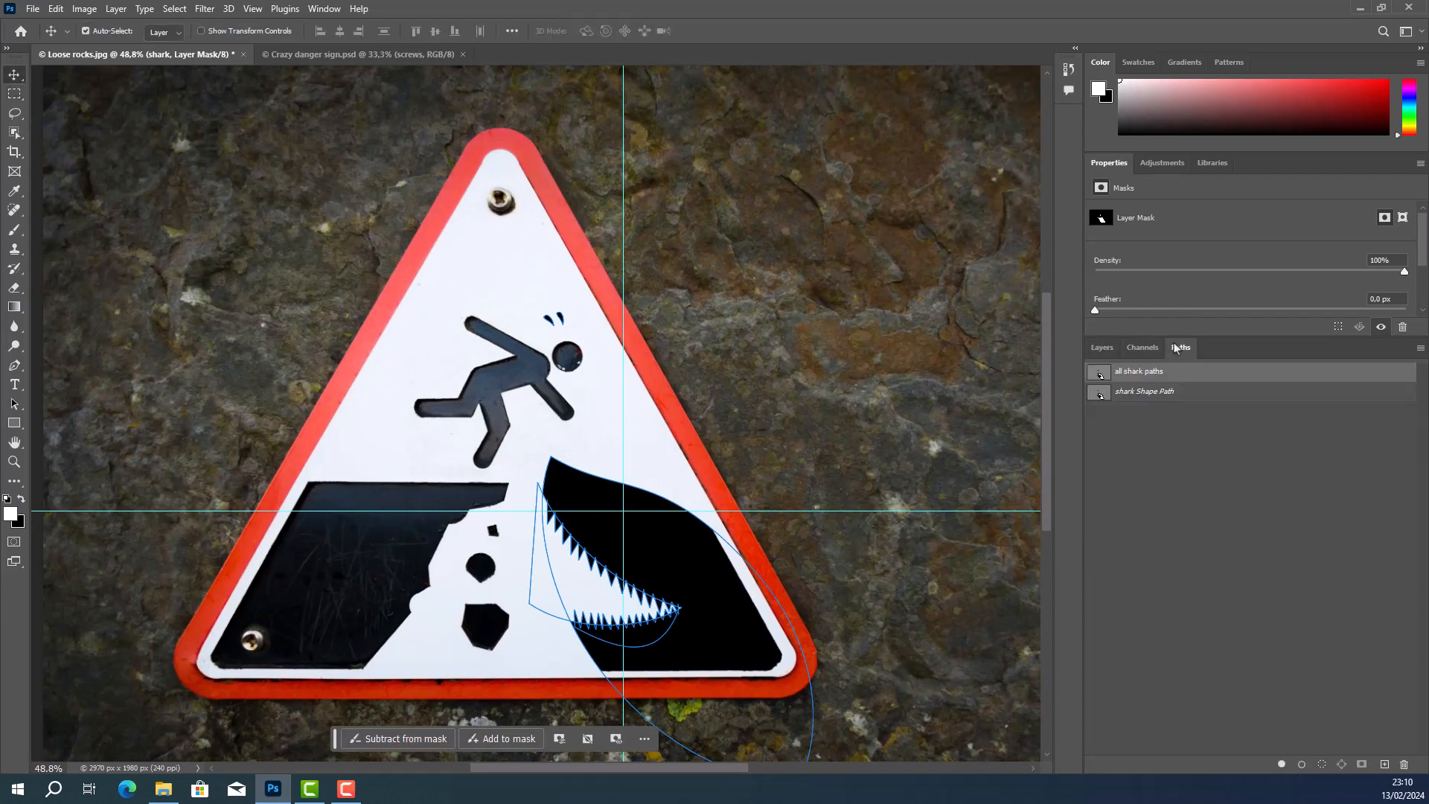
left_click(1149, 391)
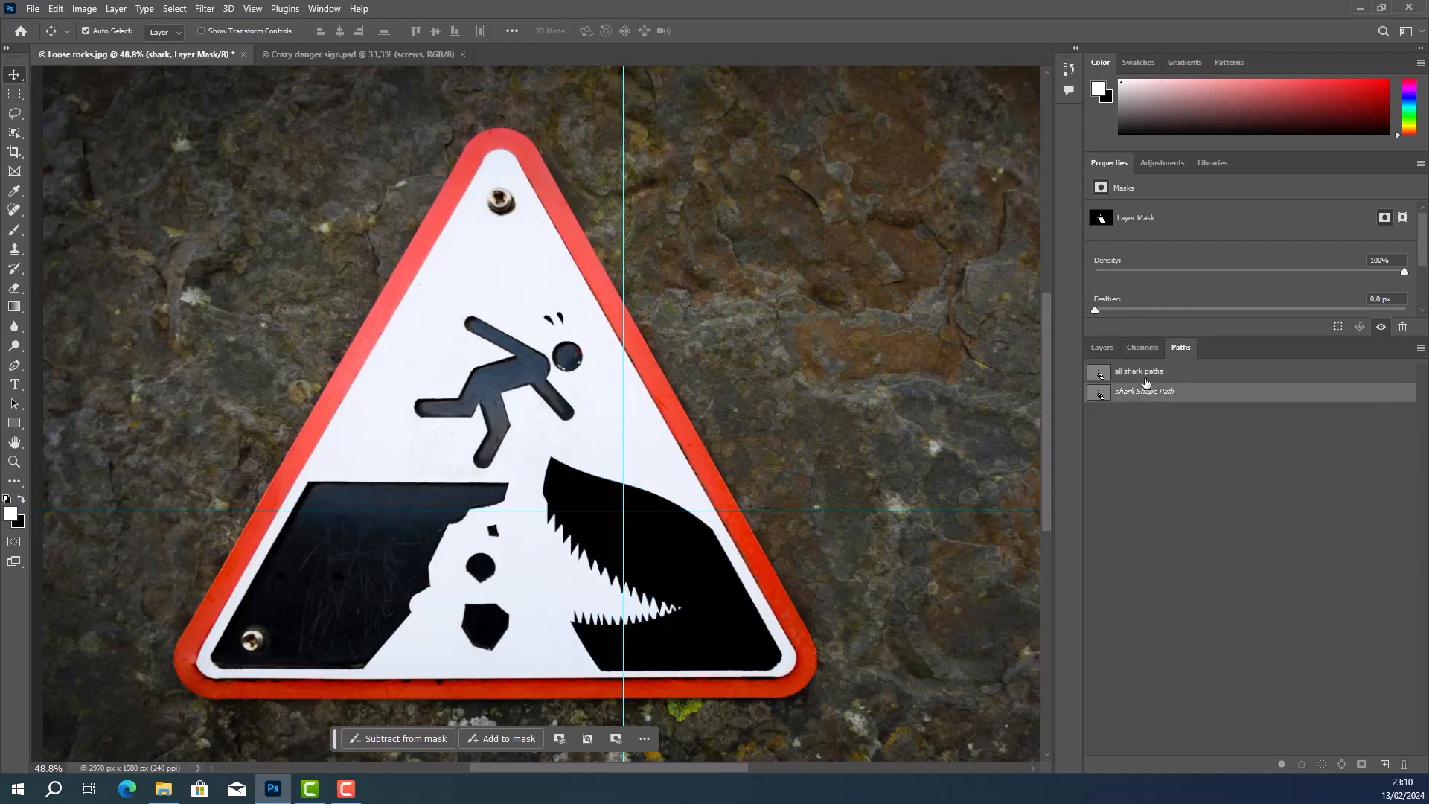
left_click(1103, 347)
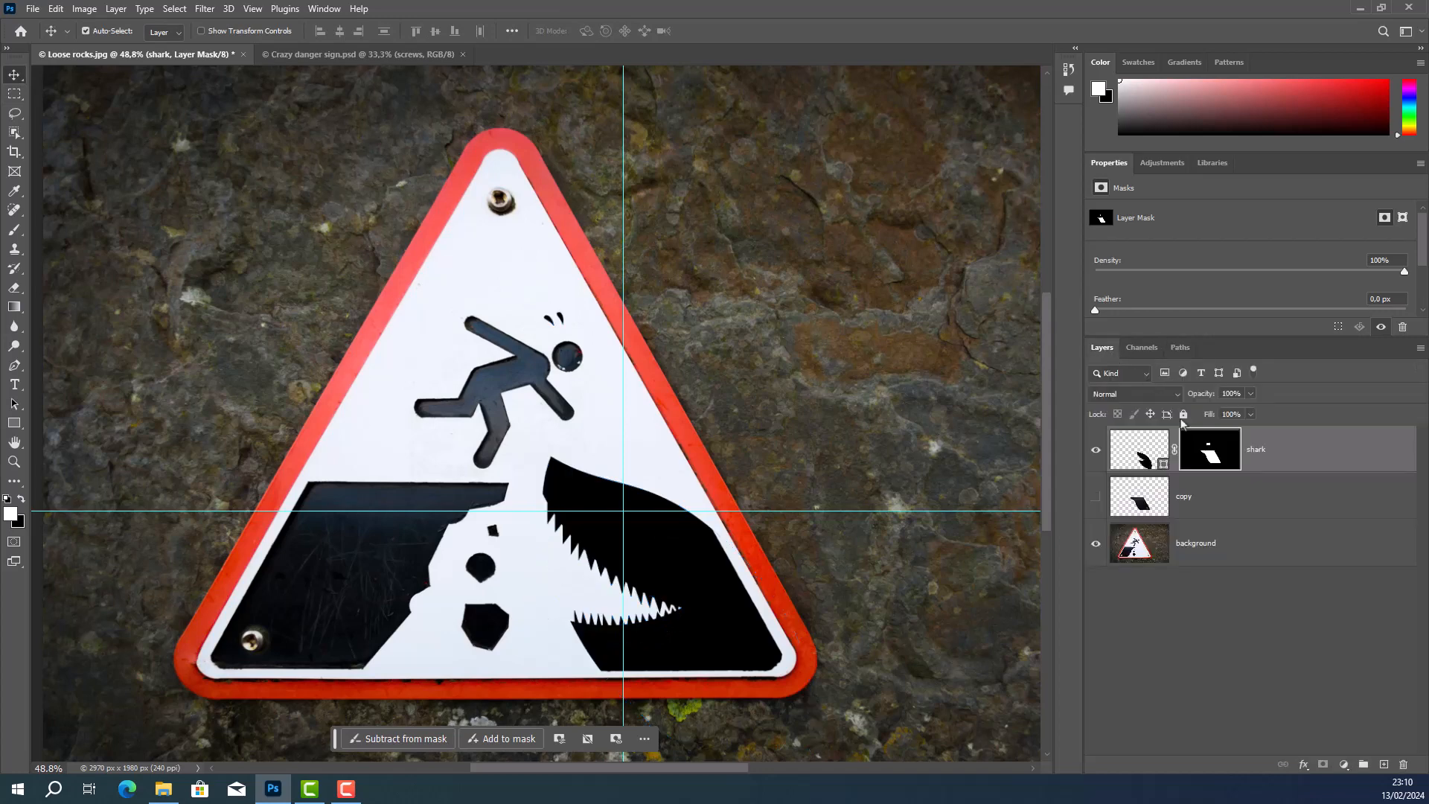
left_click(847, 413)
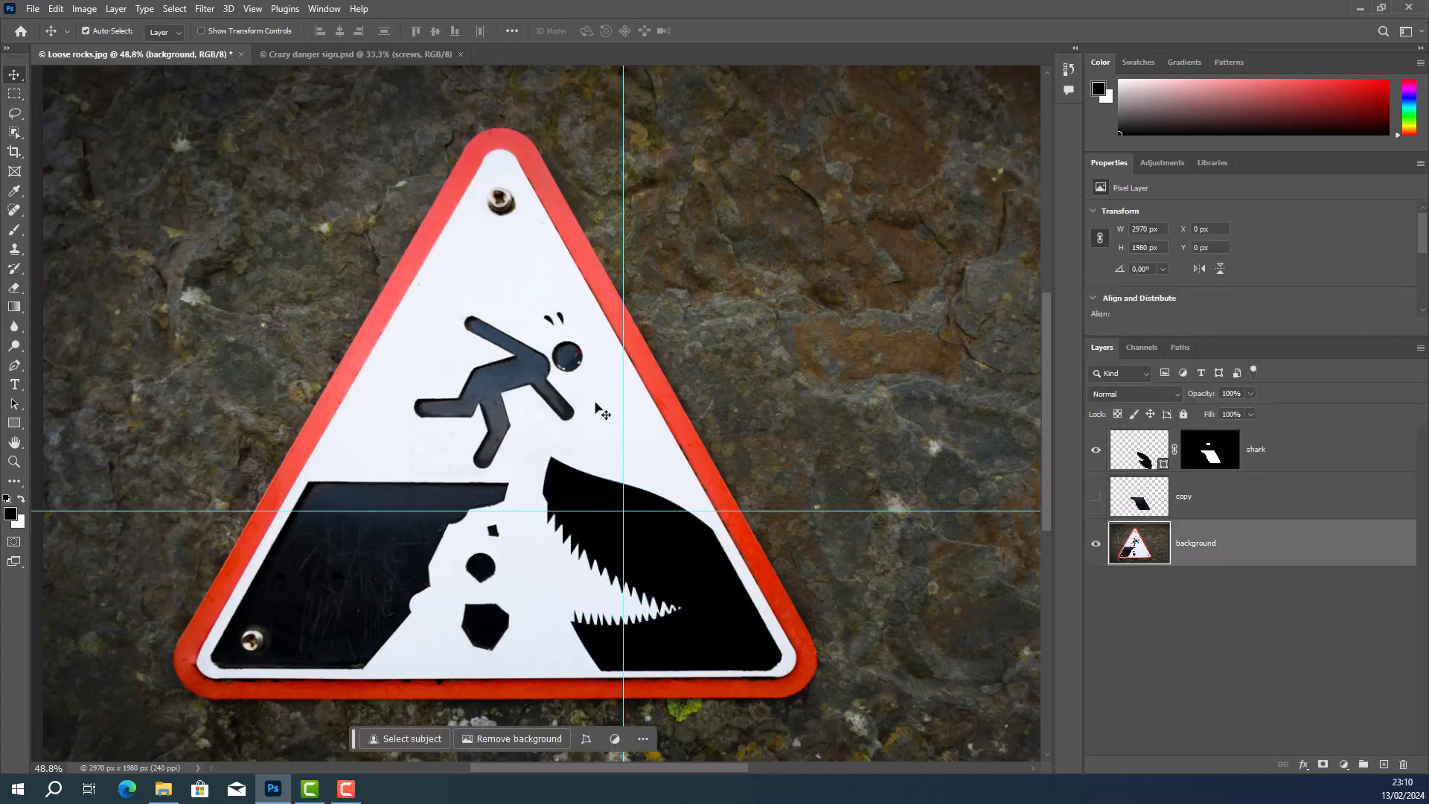
scroll(603, 413, "down", 3)
scroll(573, 335, "up", 4)
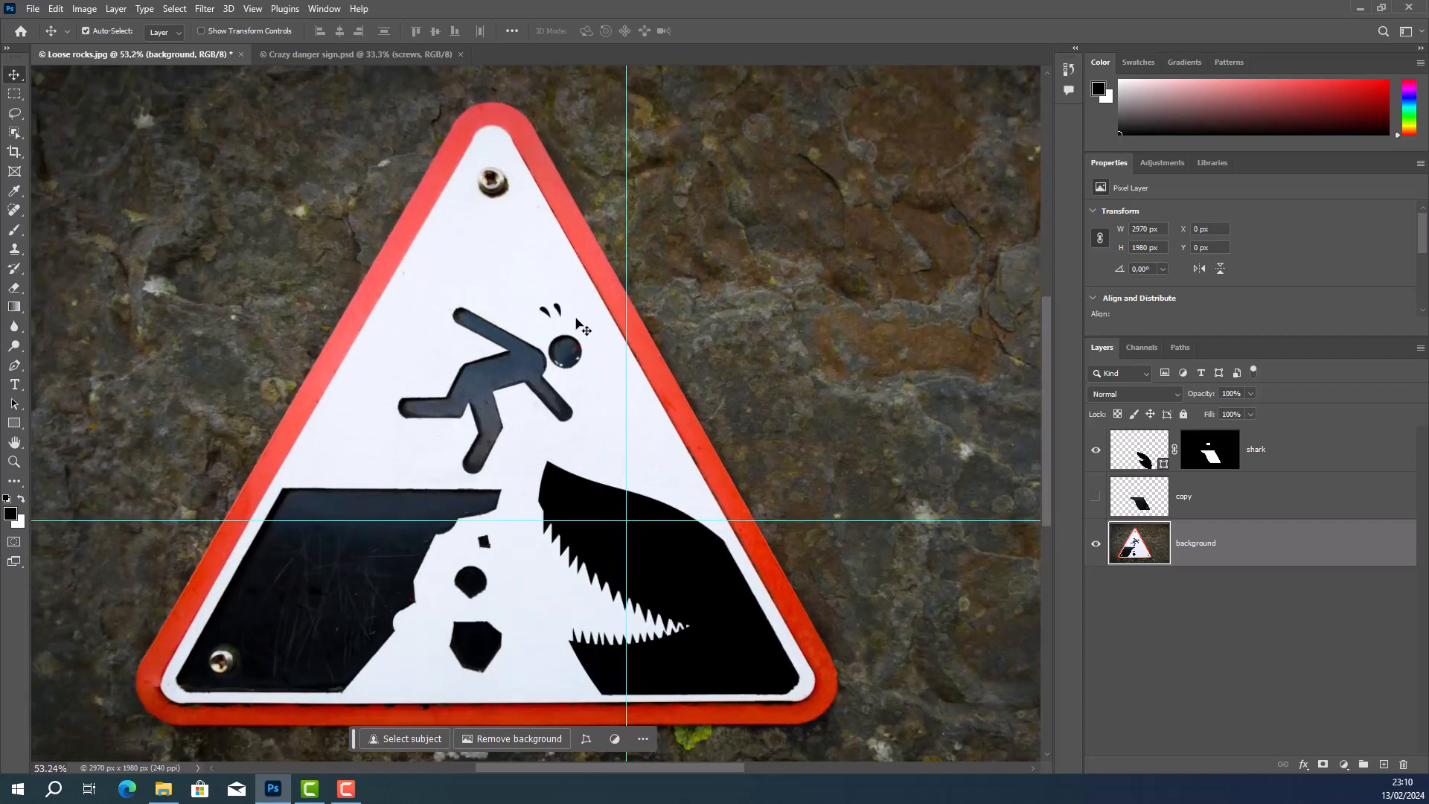
Step: Select the shark's layer mask and alternate between the mask alone and the normal image to compare the area around the drops
left_click(1200, 467)
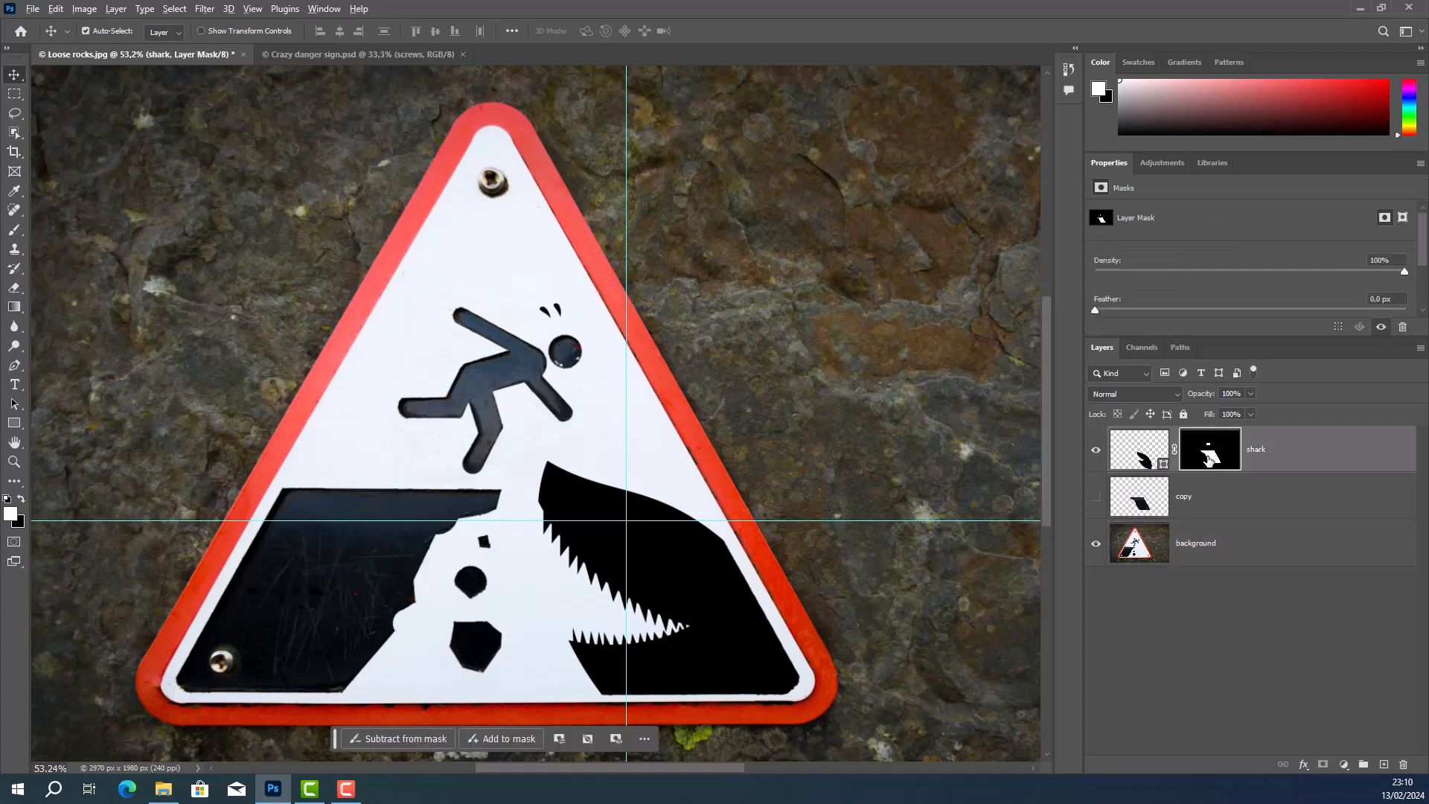
left_click(1210, 459, "alt")
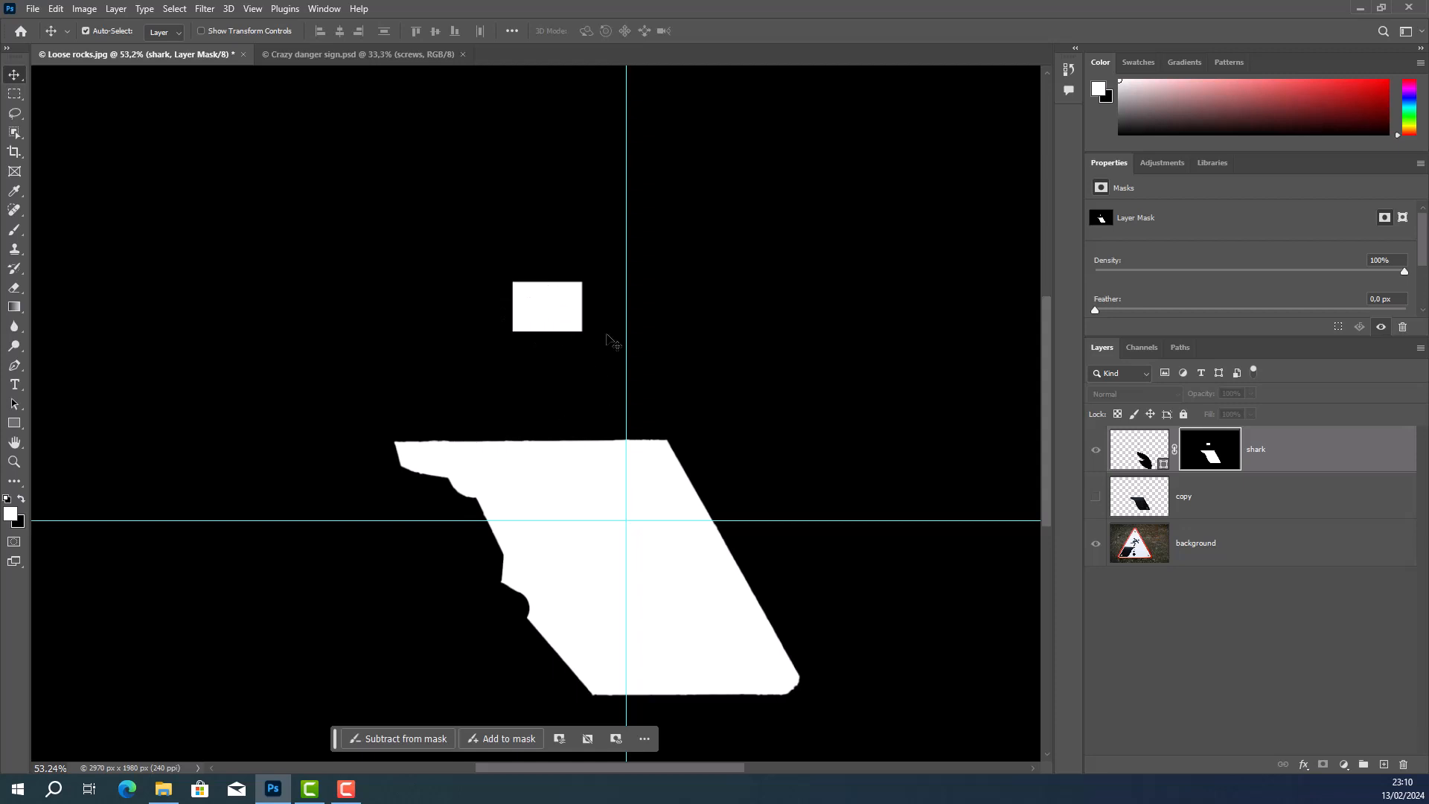
left_click(1195, 465, "alt")
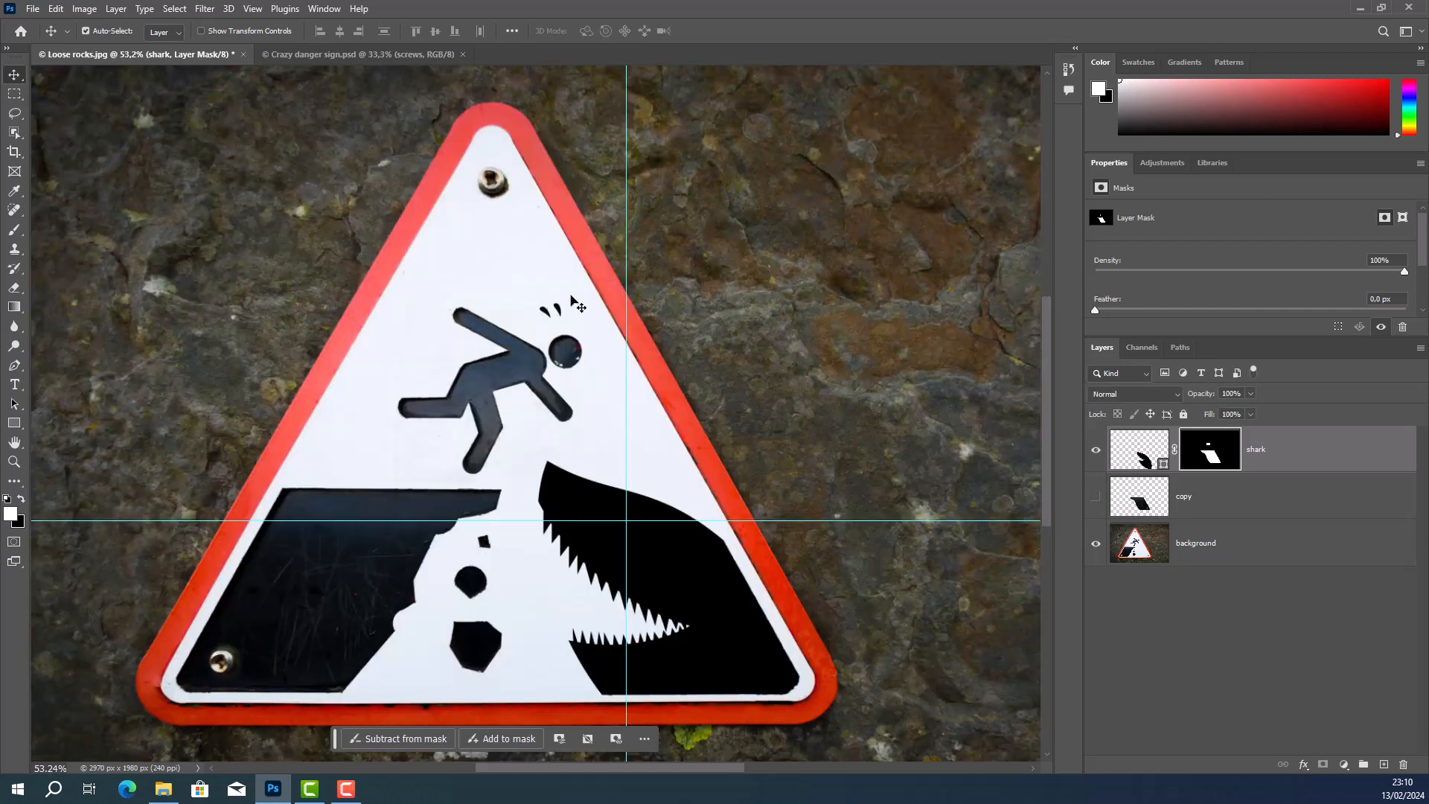
left_click(1230, 452, "alt")
left_click(1232, 451, "alt")
left_click(1211, 461, "alt")
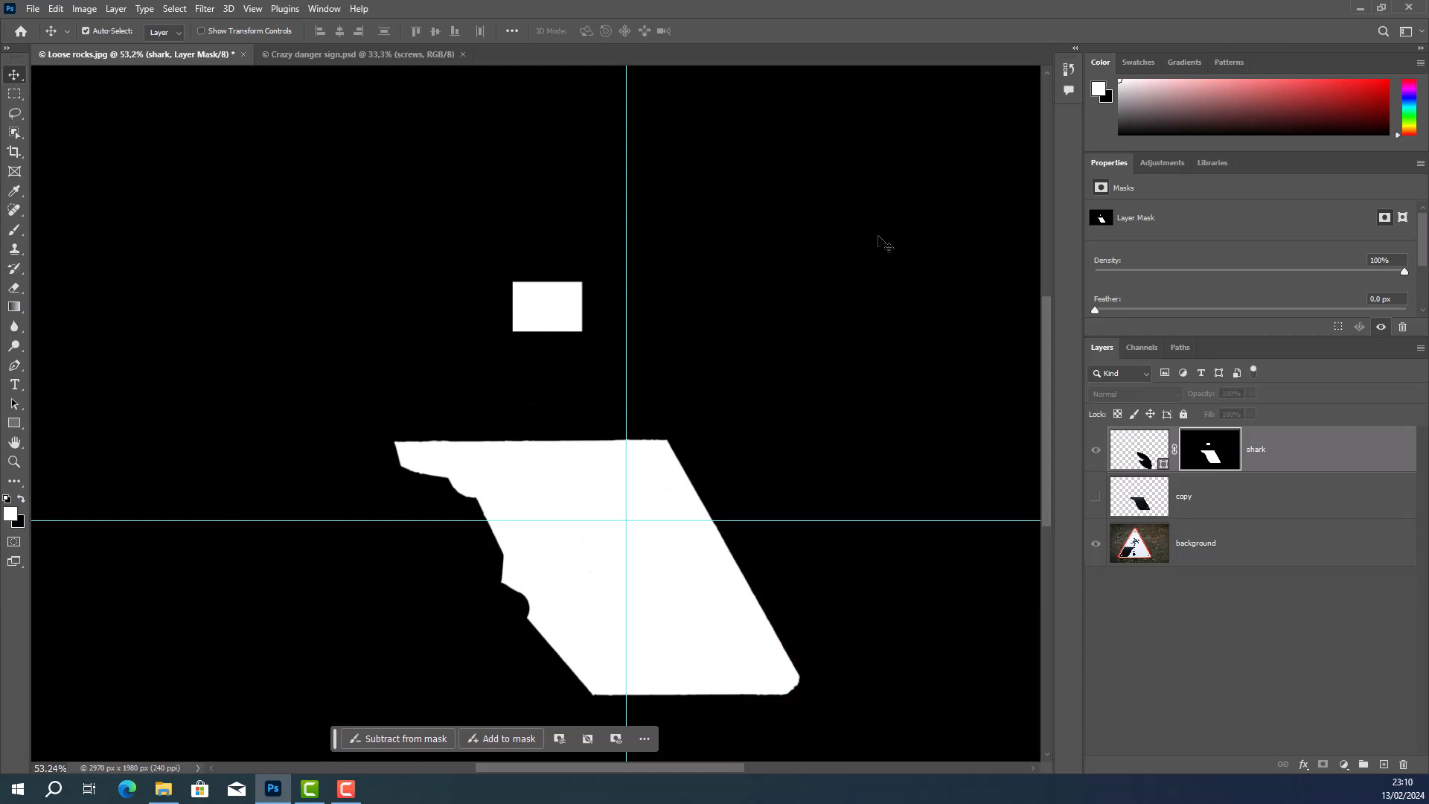
left_click(1184, 455, "alt")
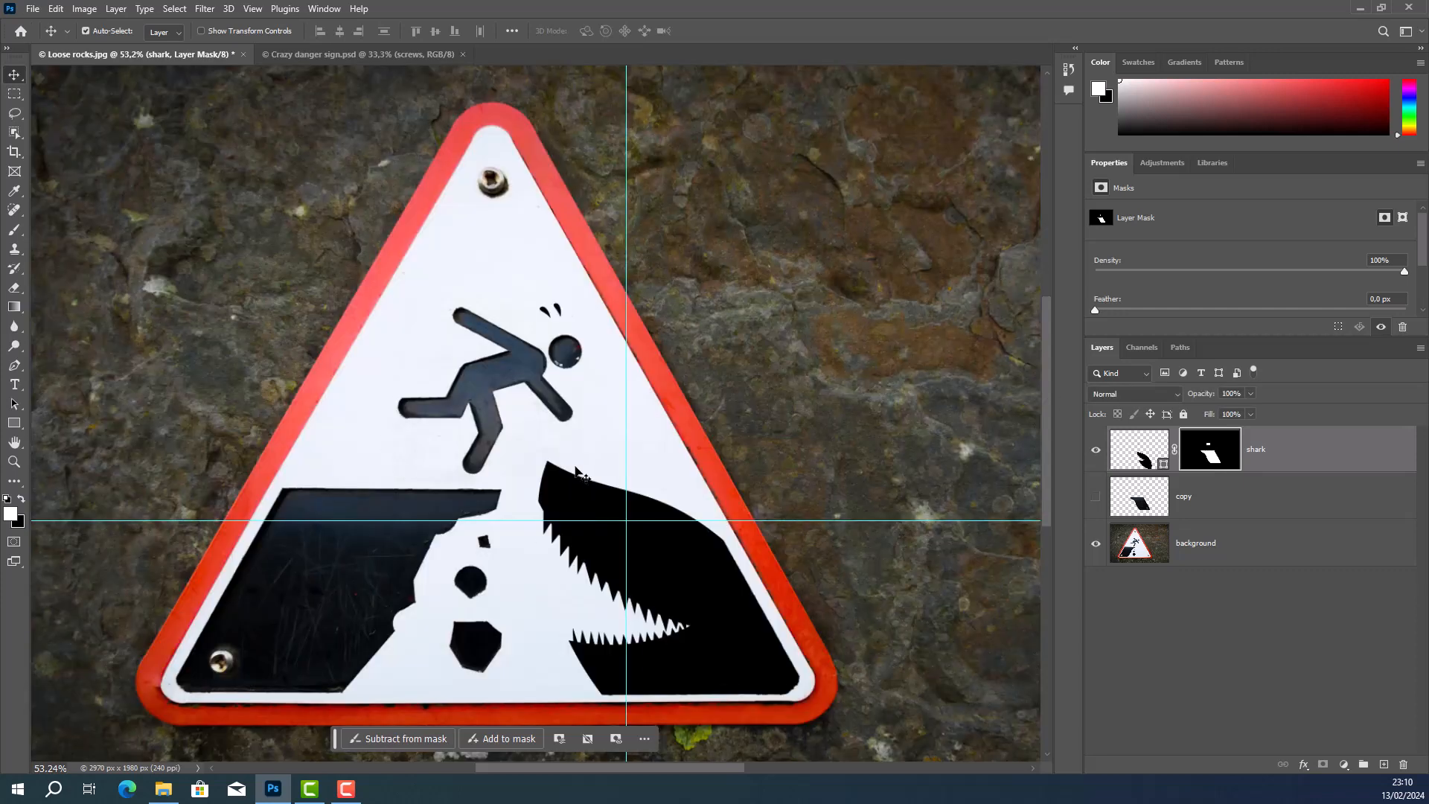